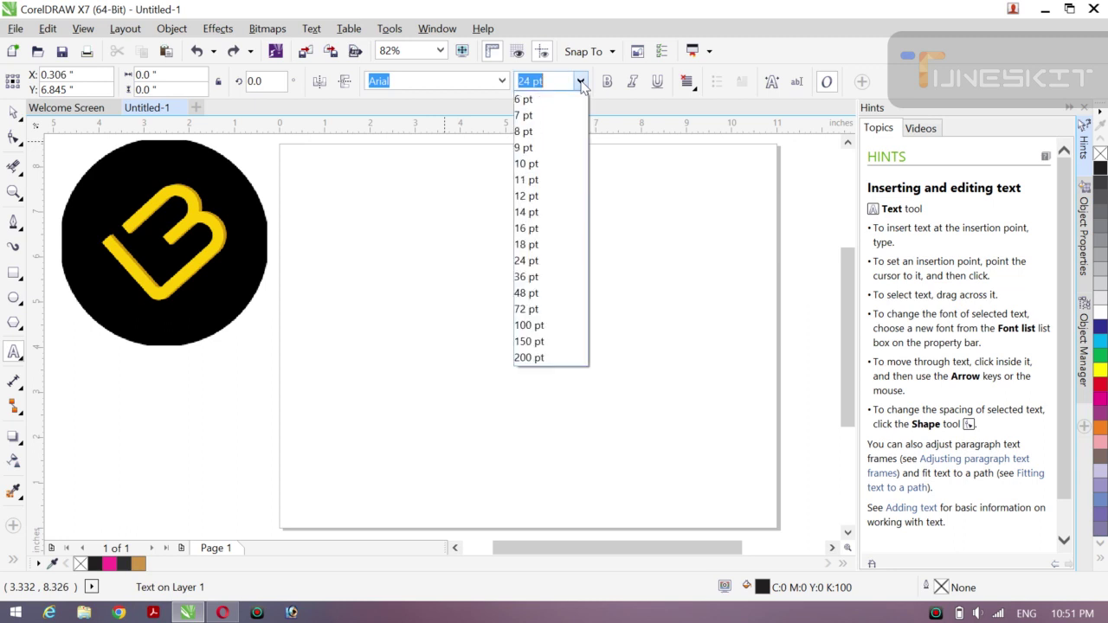
Step: Set the text size to 72 pt and write the opening line "A,A AM" followed by the presenter's full name
{"action": "left_click", "coordinate": [530, 309]}
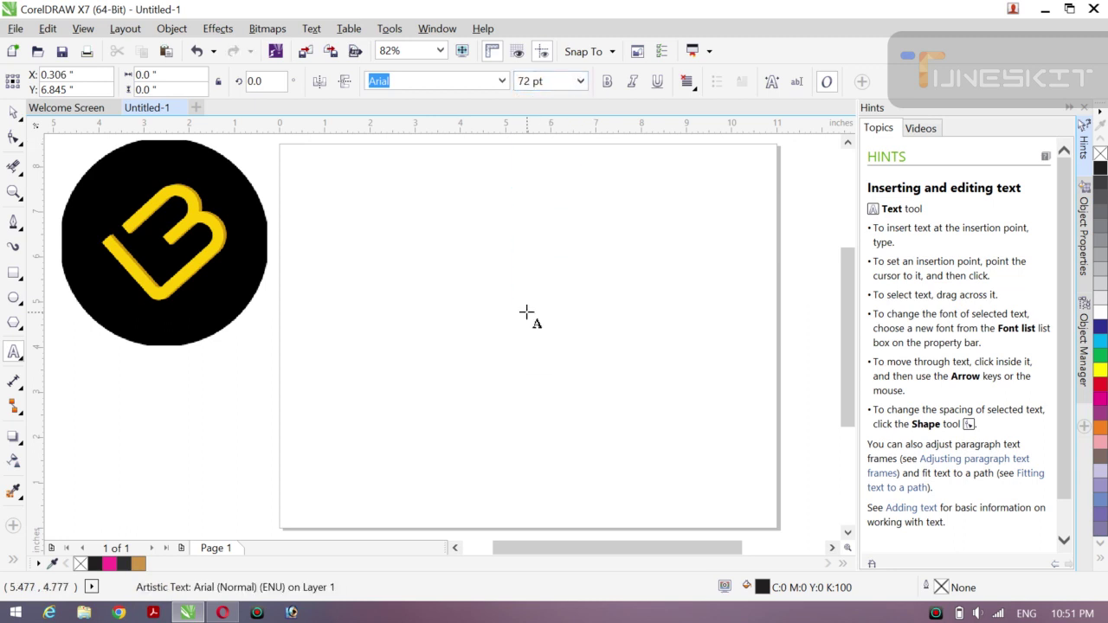
{"action": "type", "text": "A,A "}
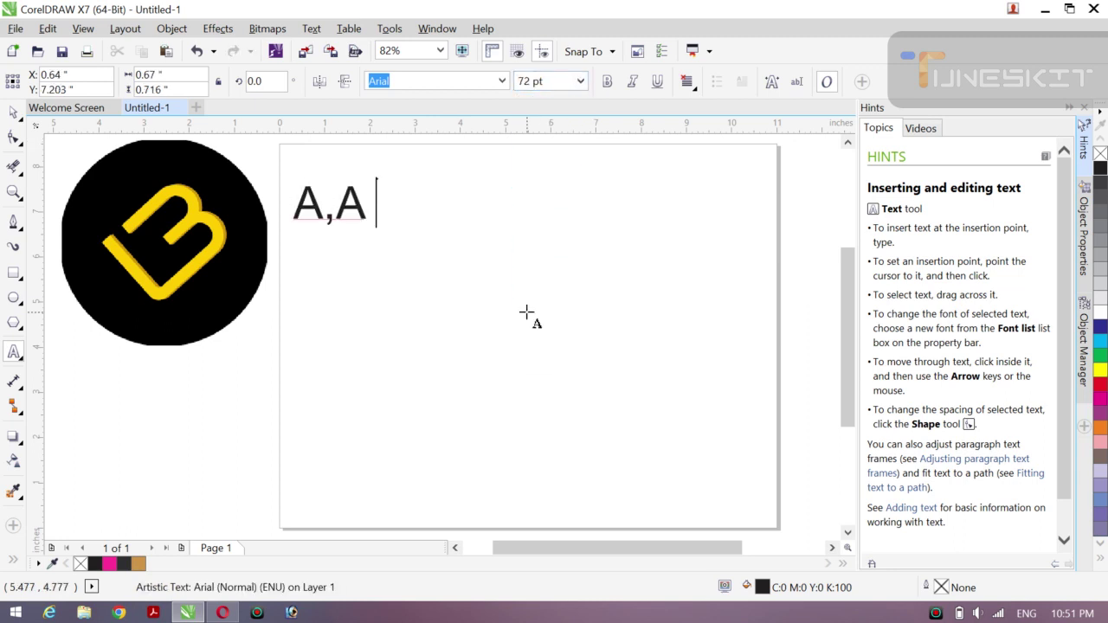
{"action": "type", "text": "AM MO"}
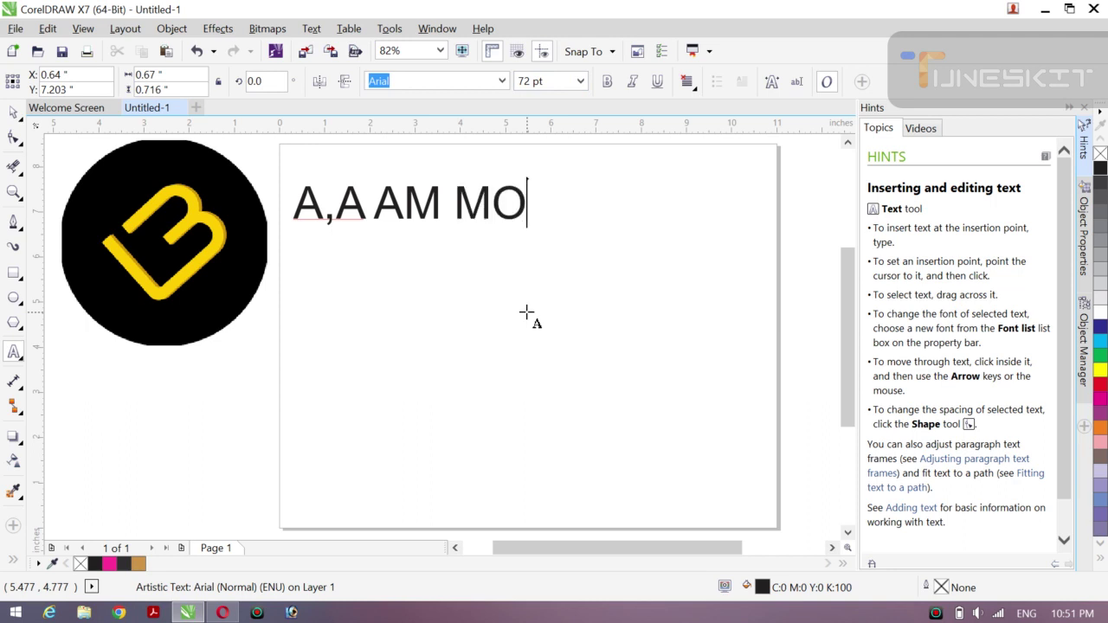
{"action": "type", "text": "AZZAM ALI"}
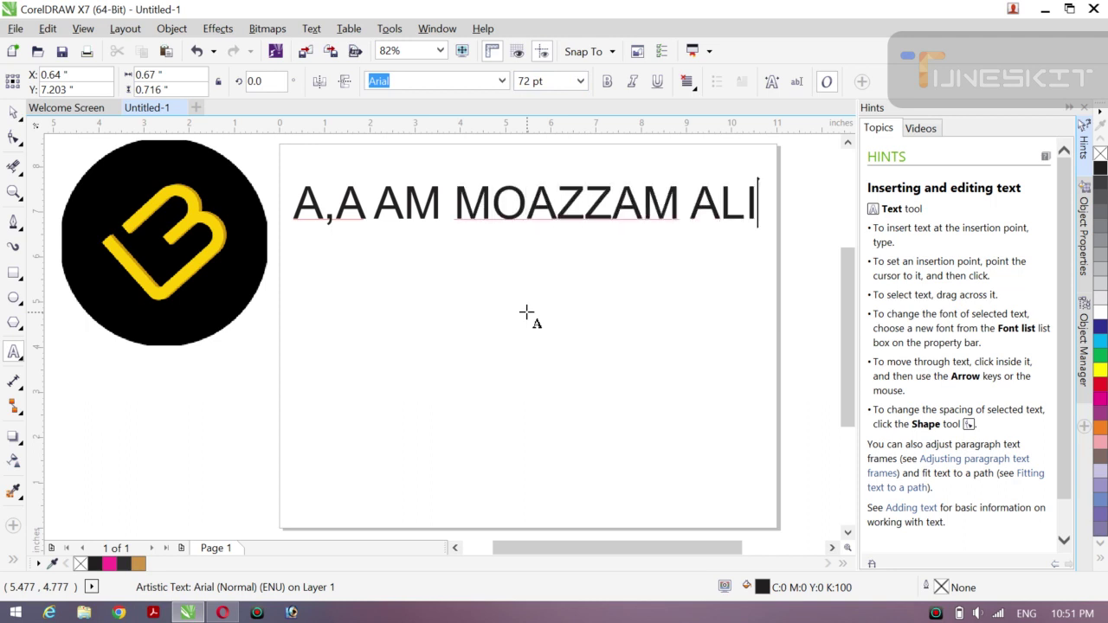
Step: Add the lines "AP DAKH RHY HN MY" and "CHNL COREL DRW" below the opening line
{"action": "key", "text": "Return"}
{"action": "type", "text": "AP DAKH RHY"}
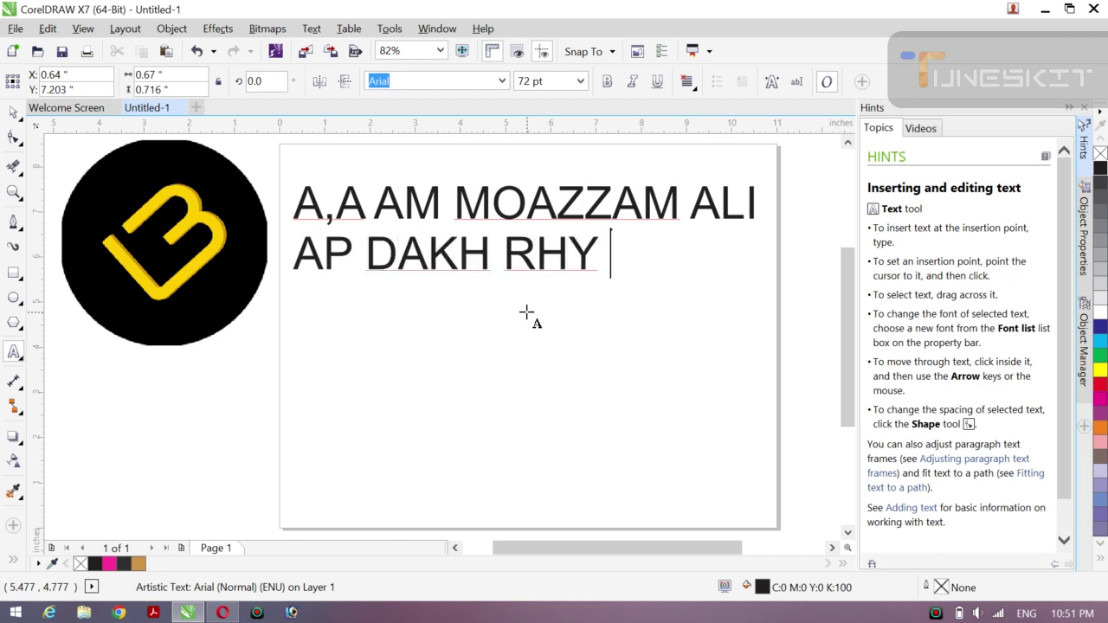
{"action": "type", "text": " HN "}
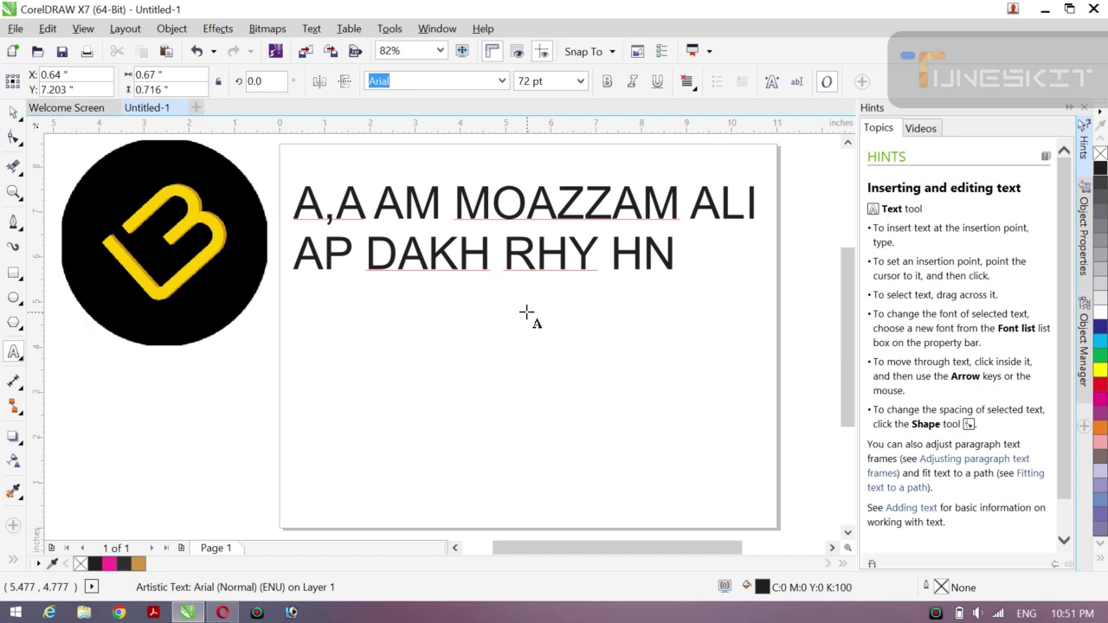
{"action": "type", "text": "MY"}
{"action": "key", "text": "Return"}
{"action": "type", "text": "CHN"}
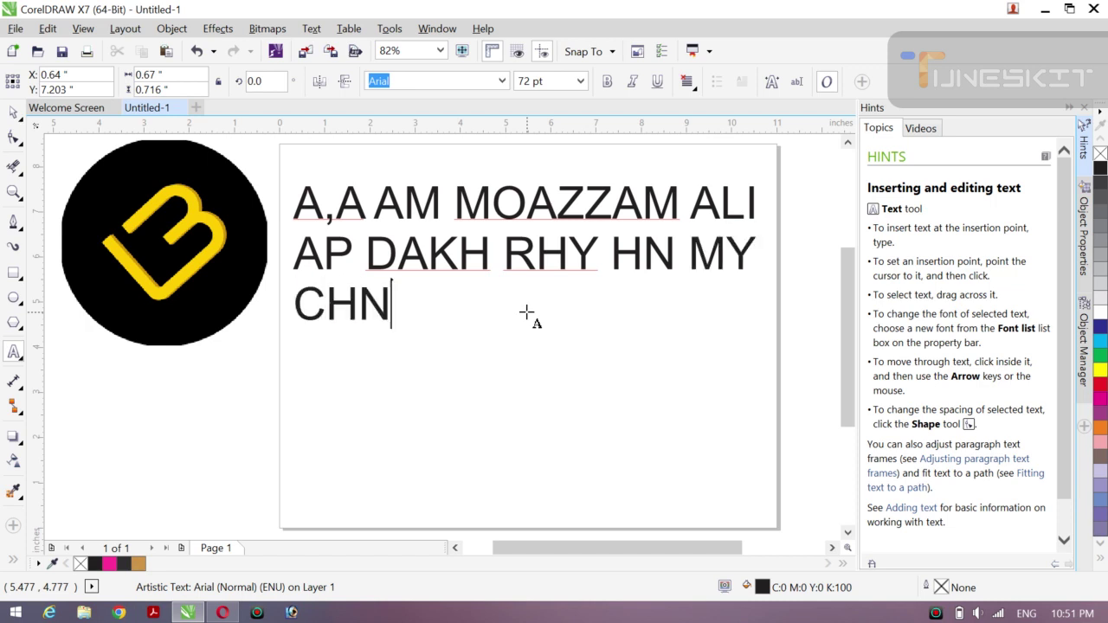
{"action": "type", "text": "L COR"}
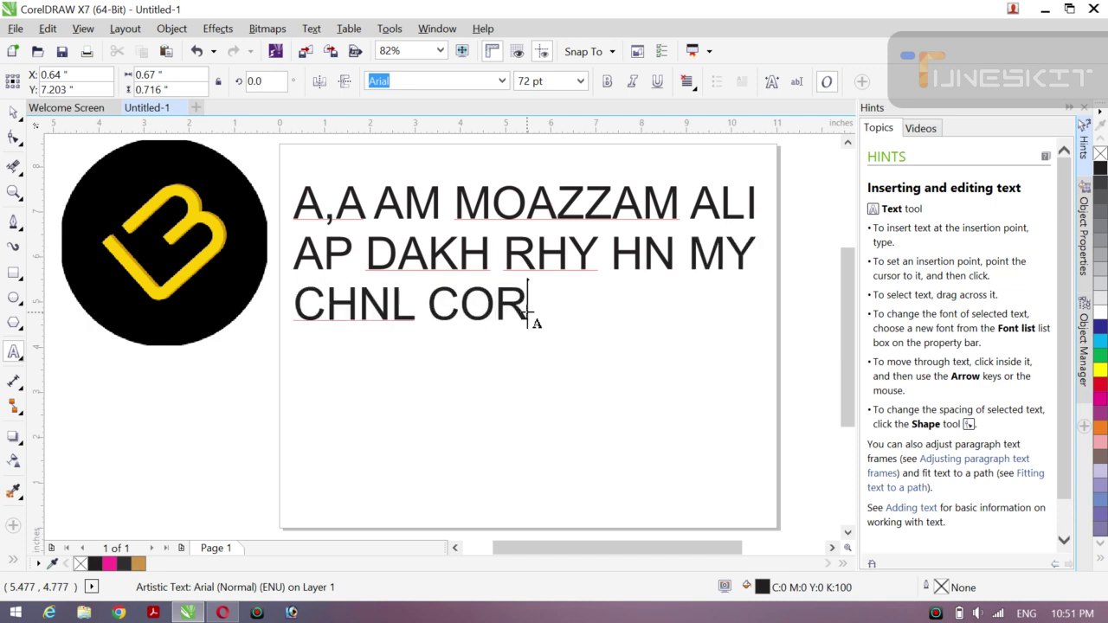
{"action": "type", "text": "EL DW"}
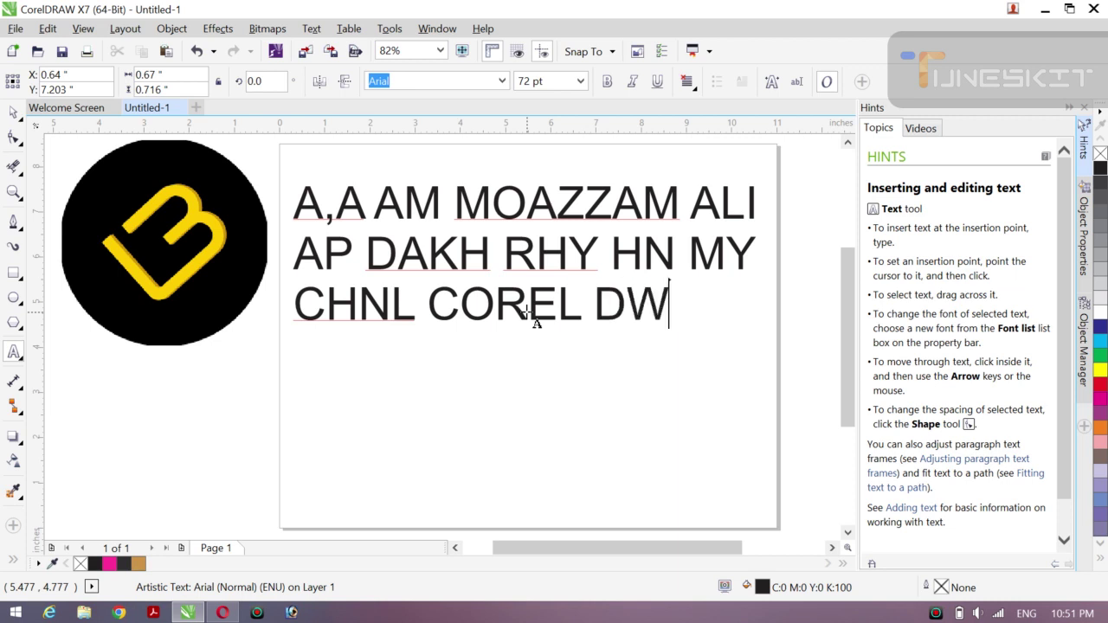
{"action": "key", "text": "BackSpace"}
{"action": "type", "text": "RW "}
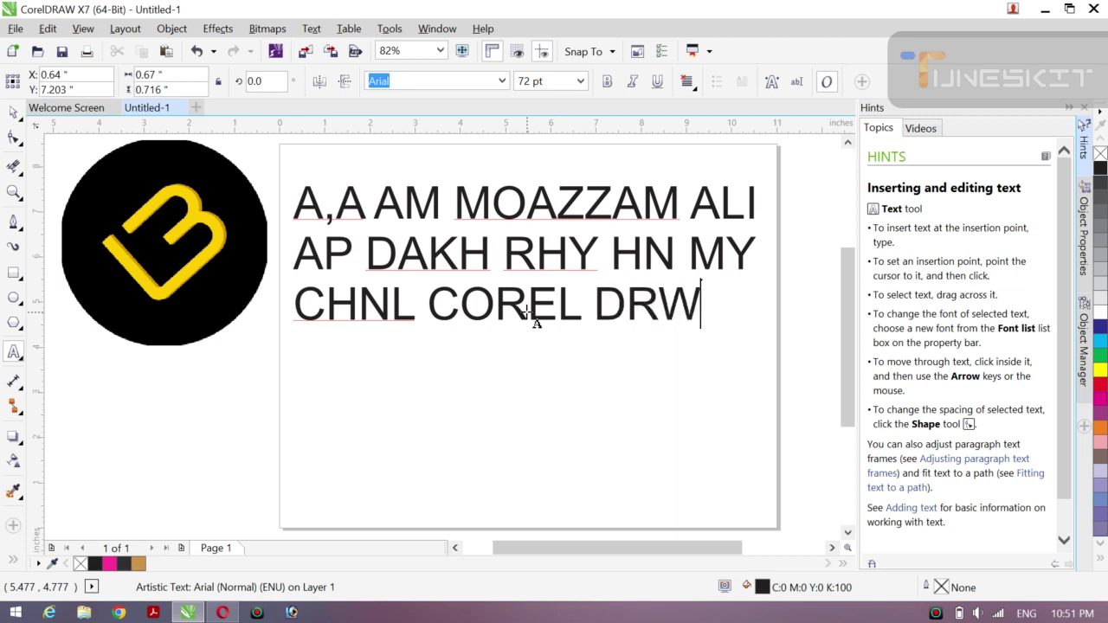
Step: Continue the text with the lines "HOUSE AJ HM BNYIN" and "GA THIS LOGO APNY'"
{"action": "type", "text": "H"}
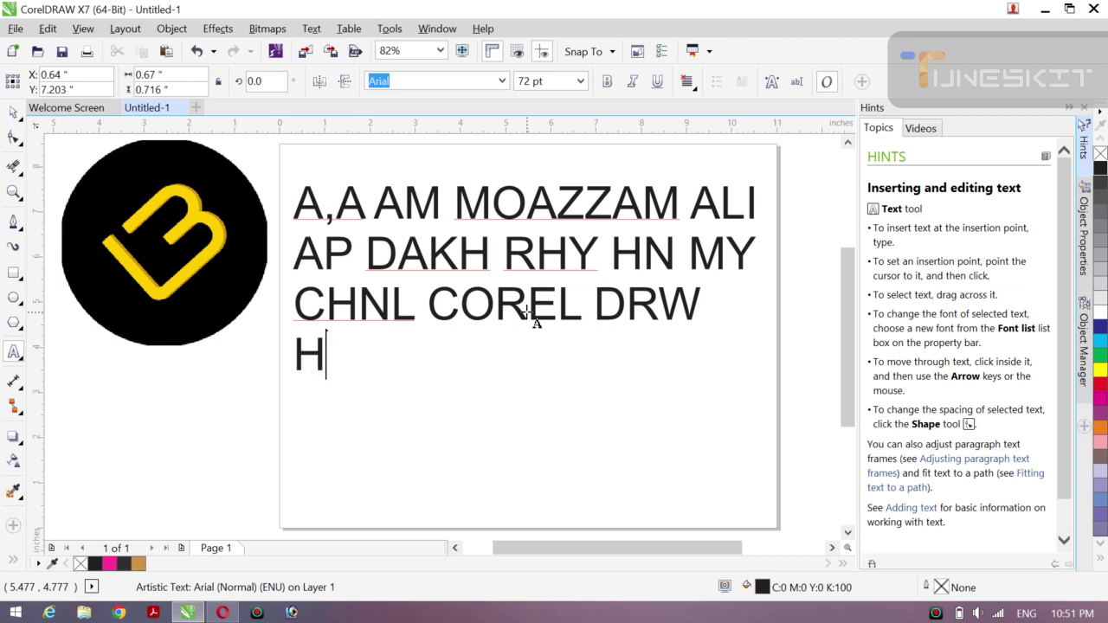
{"action": "type", "text": "OUSE AJ"}
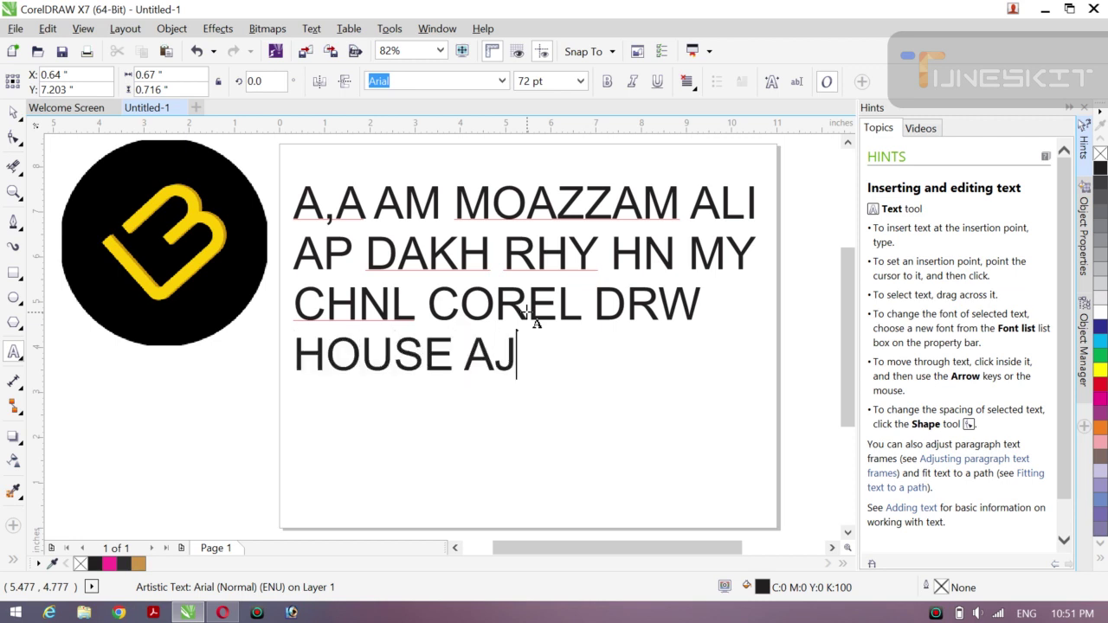
{"action": "type", "text": " HM BNYI"}
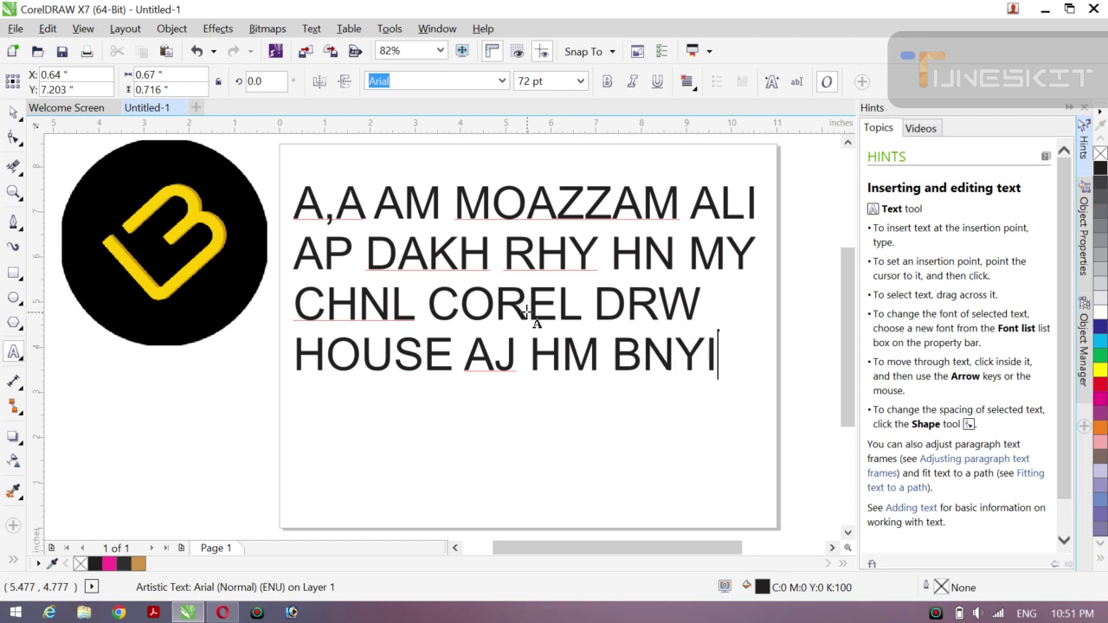
{"action": "type", "text": "N"}
{"action": "key", "text": "Return"}
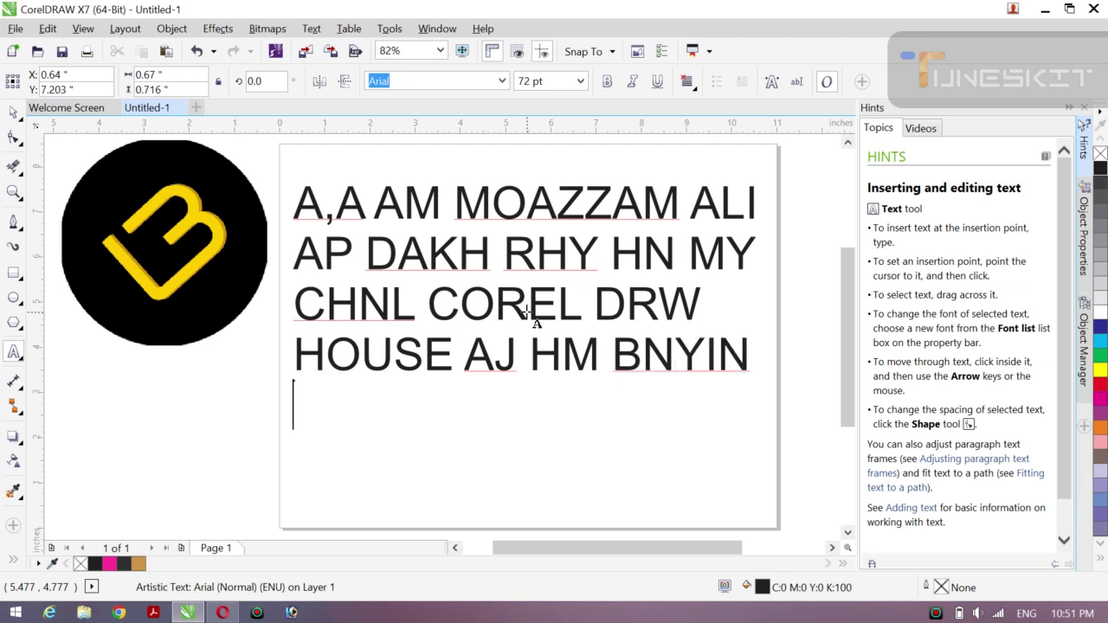
{"action": "type", "text": "GA"}
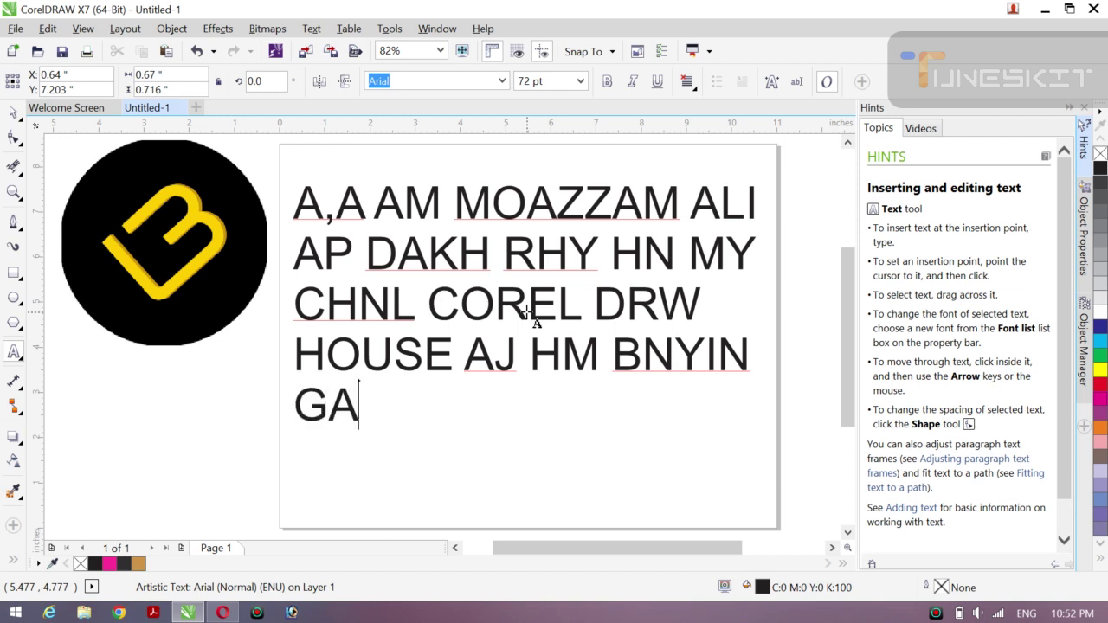
{"action": "type", "text": " THIS L"}
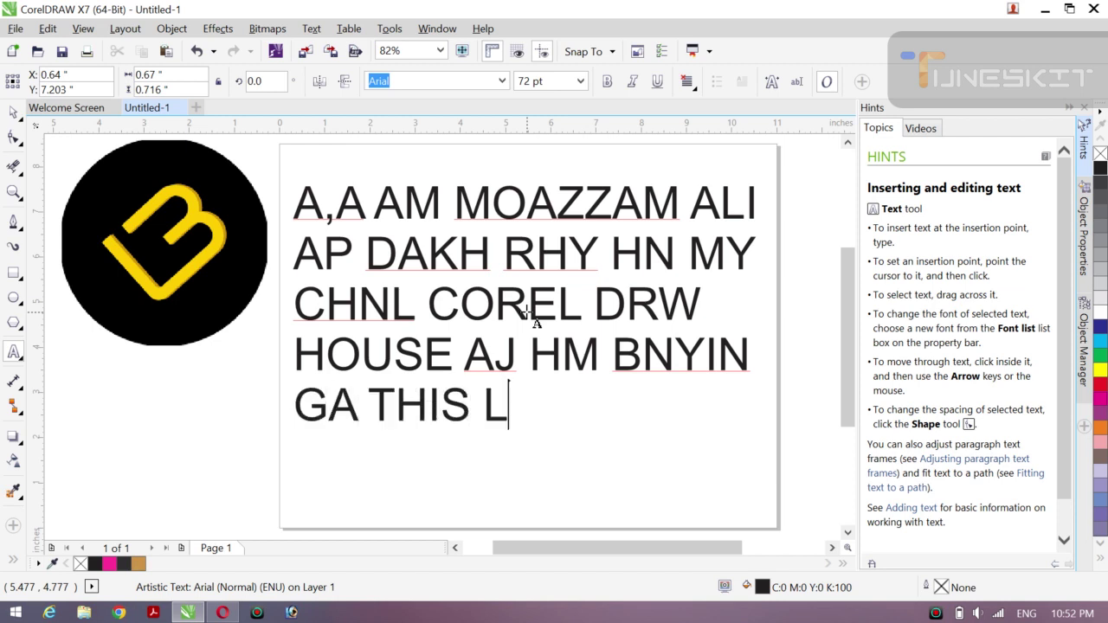
{"action": "type", "text": "OGO AP"}
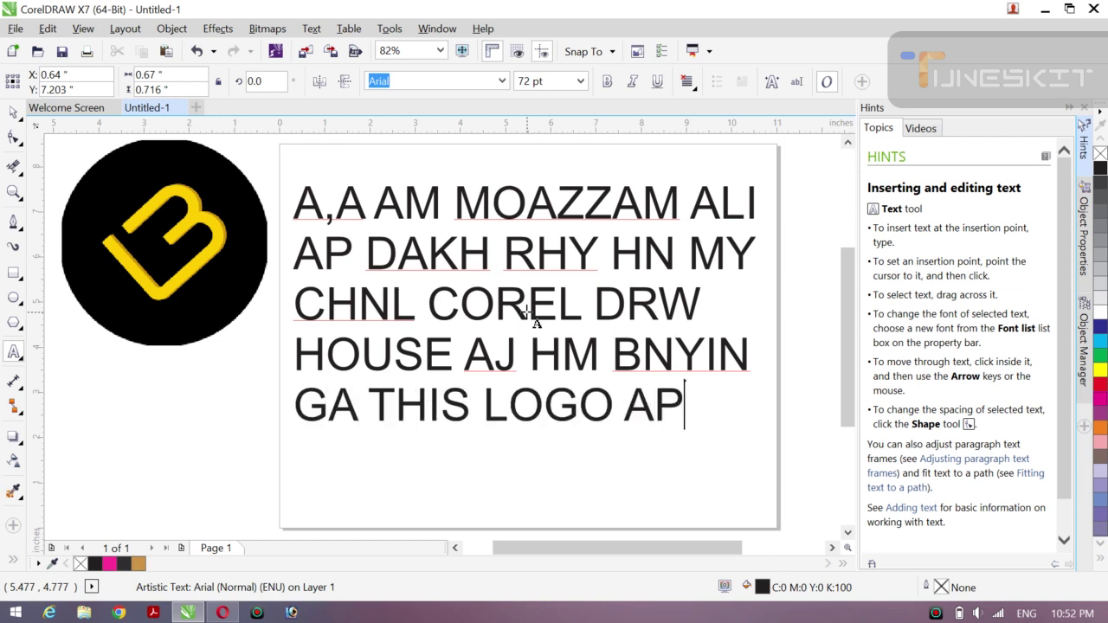
{"action": "type", "text": "NY"}
{"action": "type", "text": "'"}
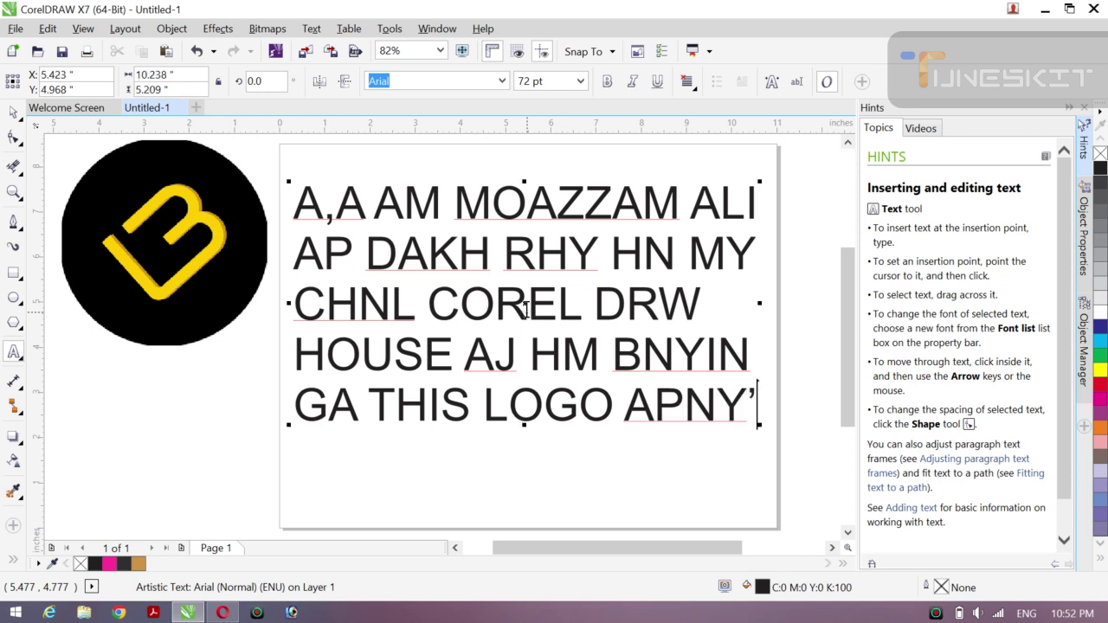
Step: Add the closing line "LIKE SUBSCRIB KRNA" at the end of the text
{"action": "key", "text": "Return"}
{"action": "type", "text": "LIKE S"}
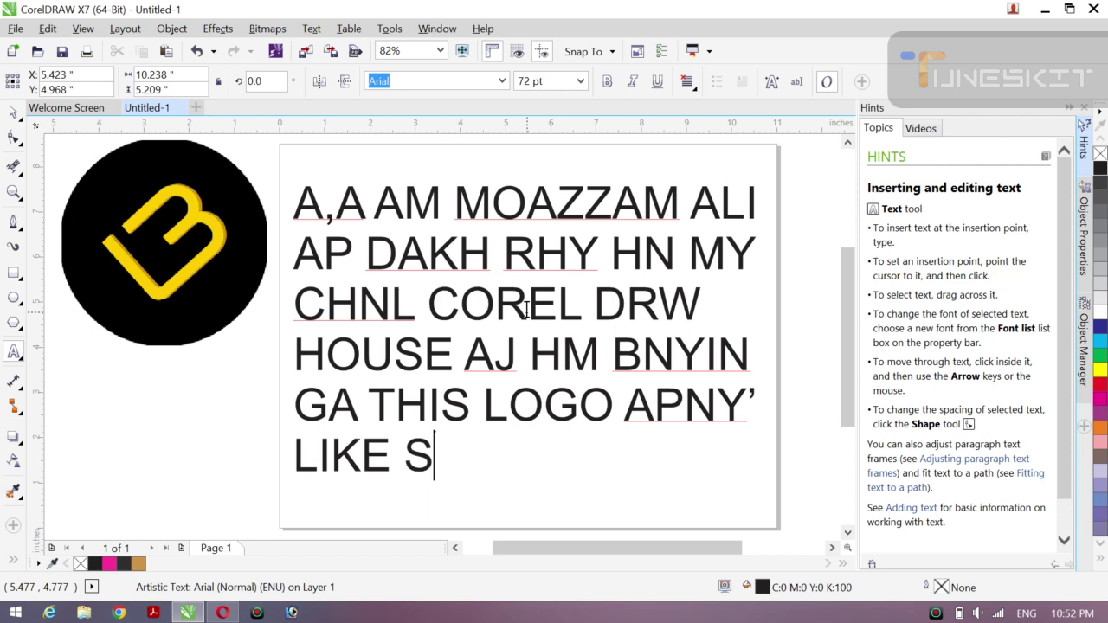
{"action": "type", "text": "UBSC"}
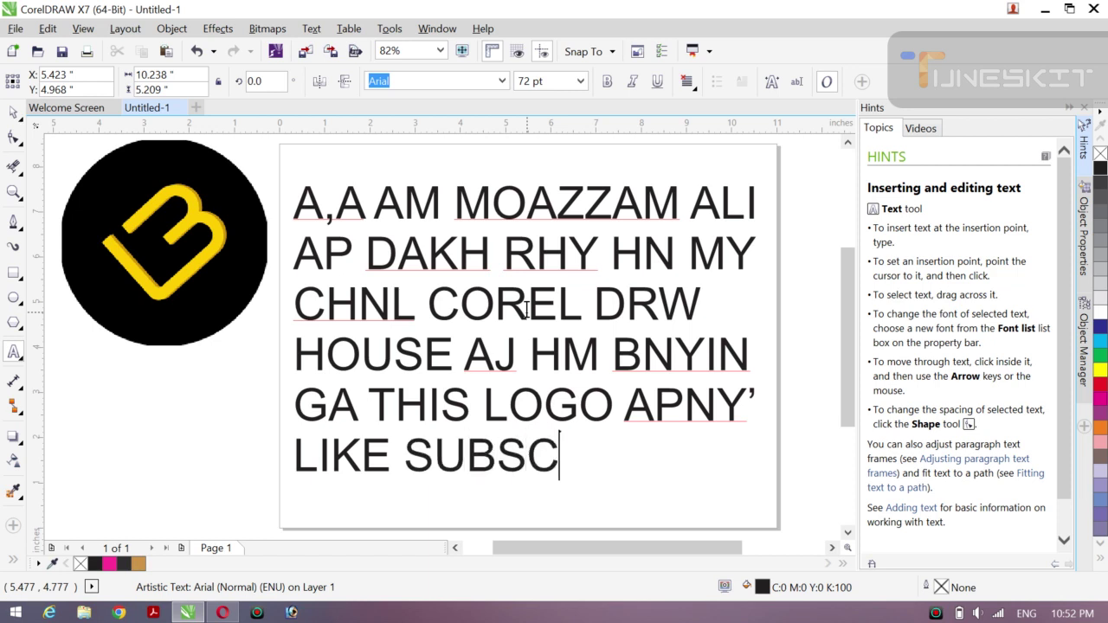
{"action": "type", "text": "RIB KRNA"}
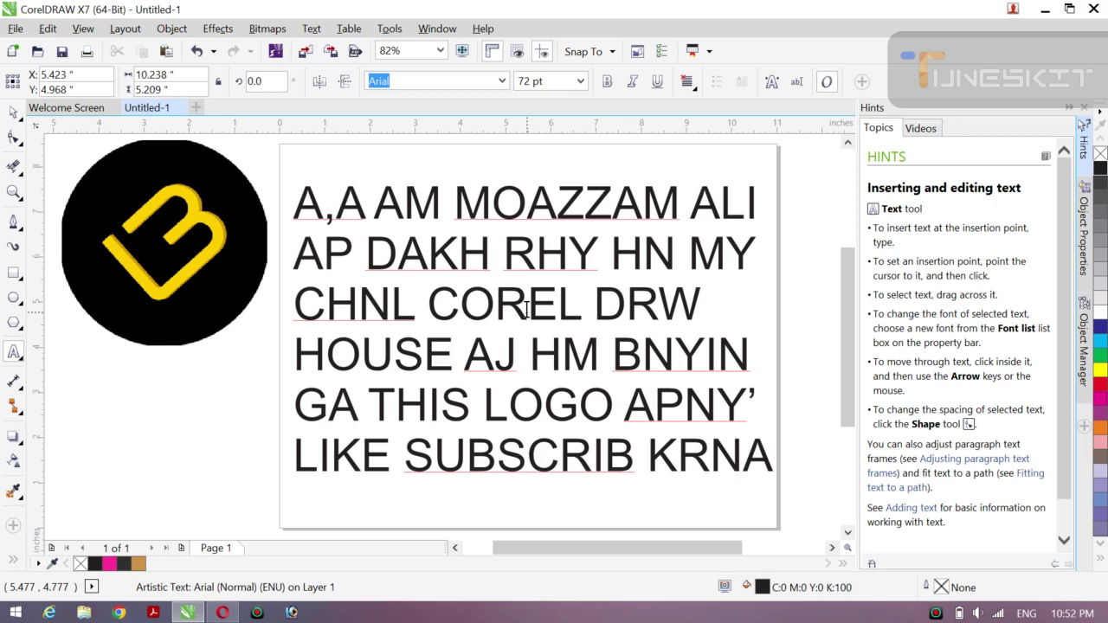
Step: Replace the entire introduction text with the line "HA EAK BR DROOD"
{"action": "key", "text": "ctrl+a"}
{"action": "key", "text": "BackSpace"}
{"action": "type", "text": "HA "}
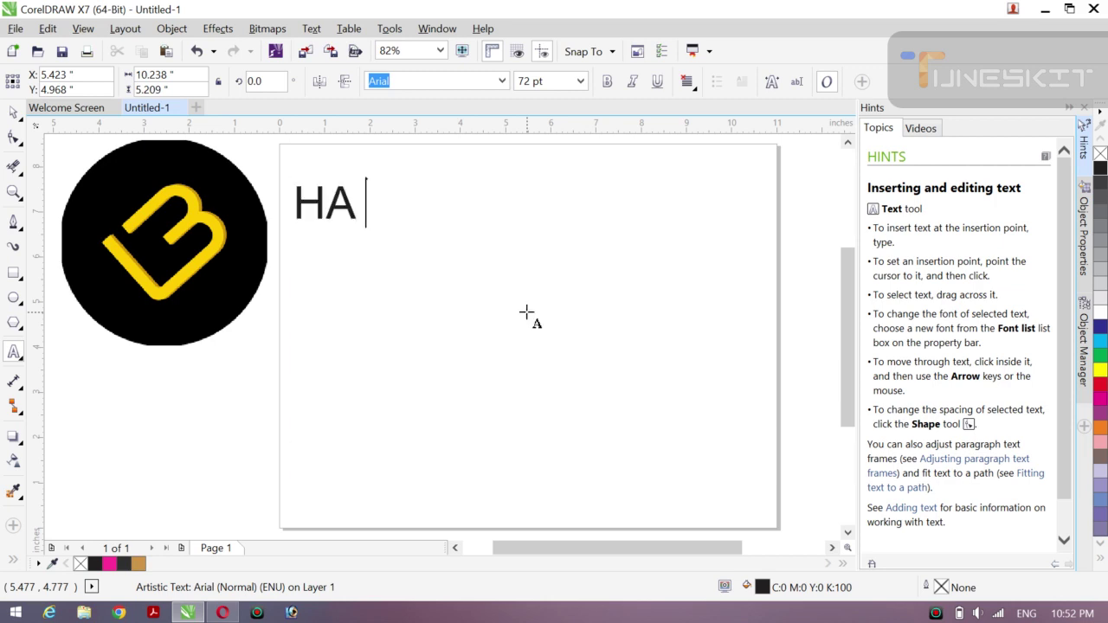
{"action": "type", "text": "EAK "}
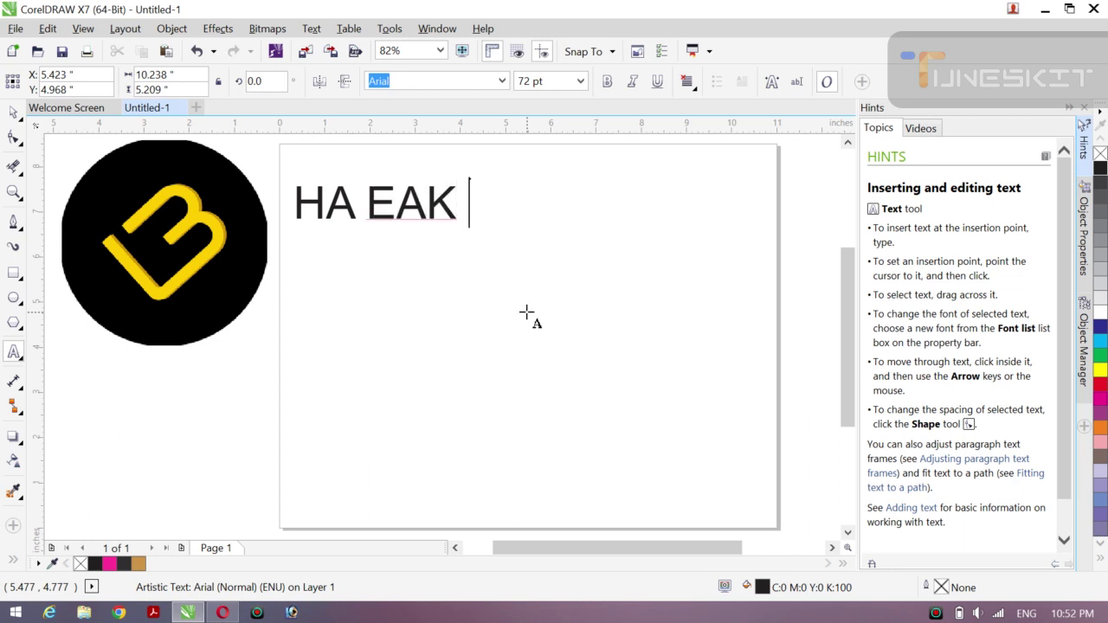
{"action": "type", "text": "BR DROOD"}
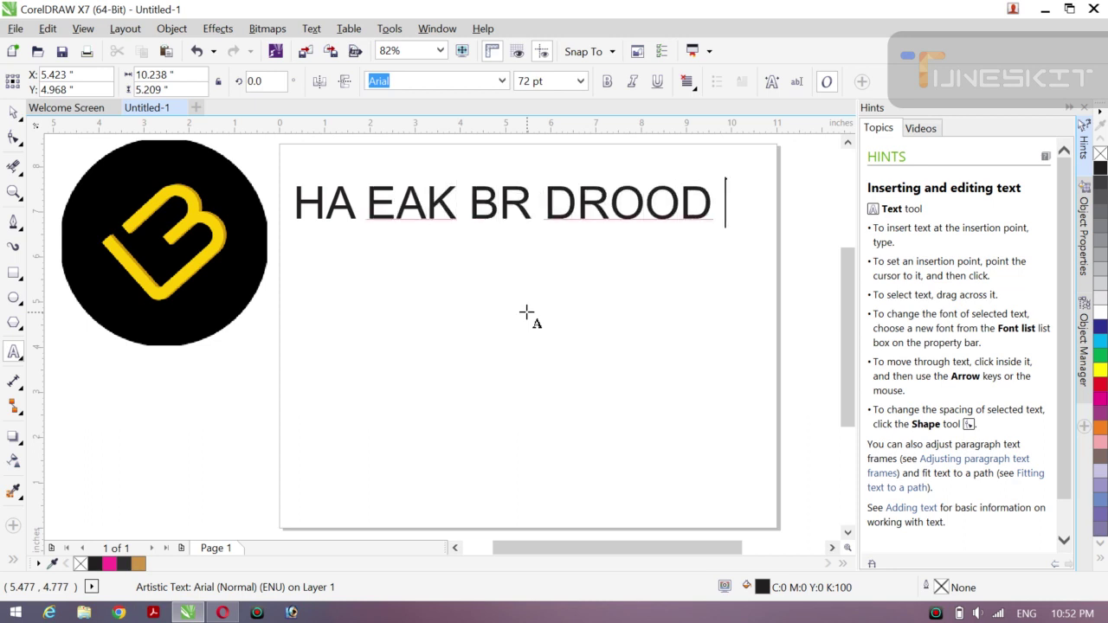
Step: Add the lines "SHREEF PAR LEENAA" and "HA DUNIA OUR AKHRT" to the new text
{"action": "key", "text": "Return"}
{"action": "type", "text": "S"}
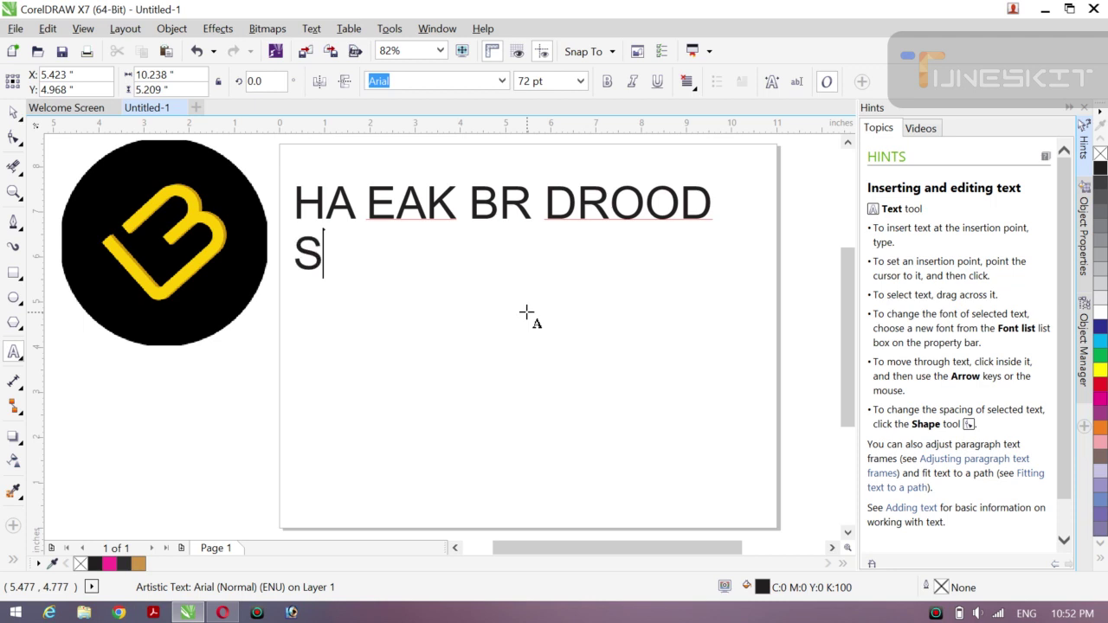
{"action": "type", "text": "HREEF P"}
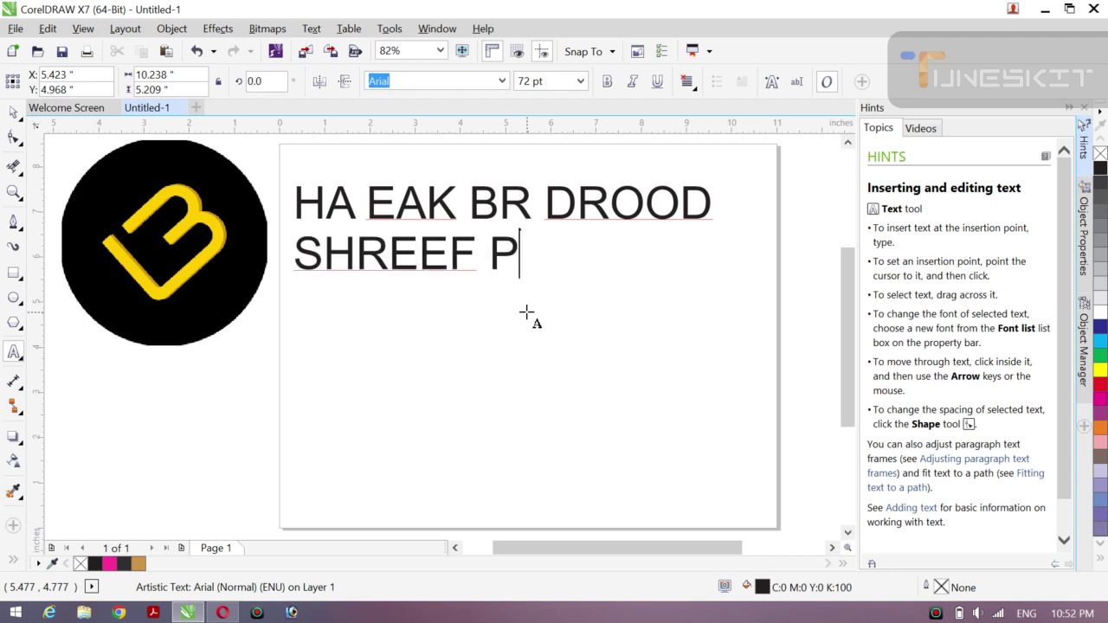
{"action": "type", "text": "AR LEEN"}
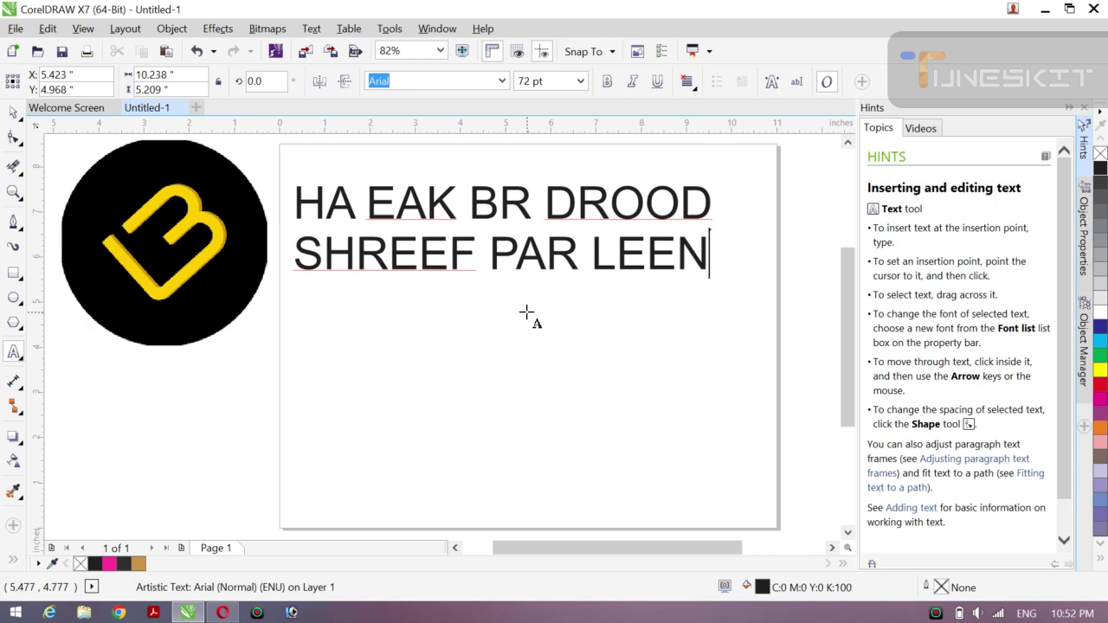
{"action": "type", "text": "AA"}
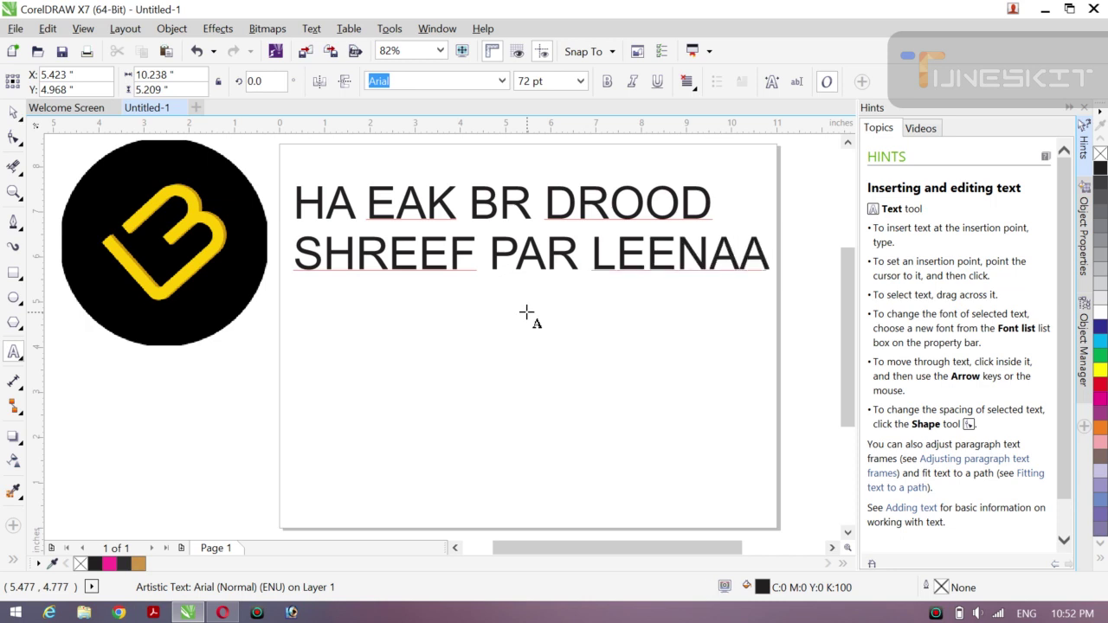
{"action": "key", "text": "Return"}
{"action": "type", "text": "HA DU"}
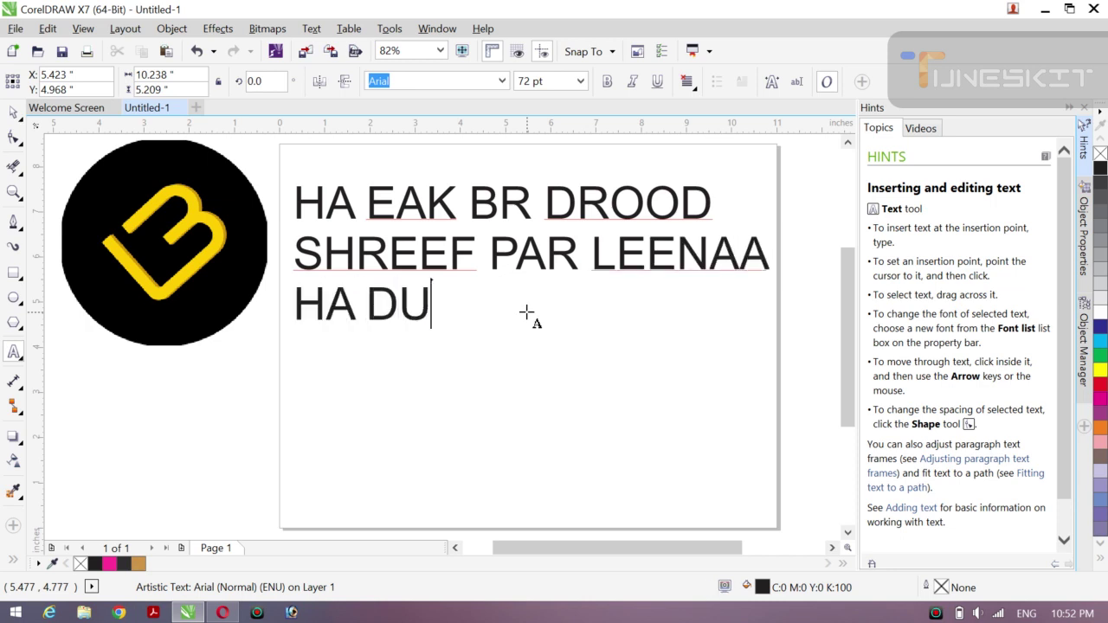
{"action": "type", "text": "NIA O"}
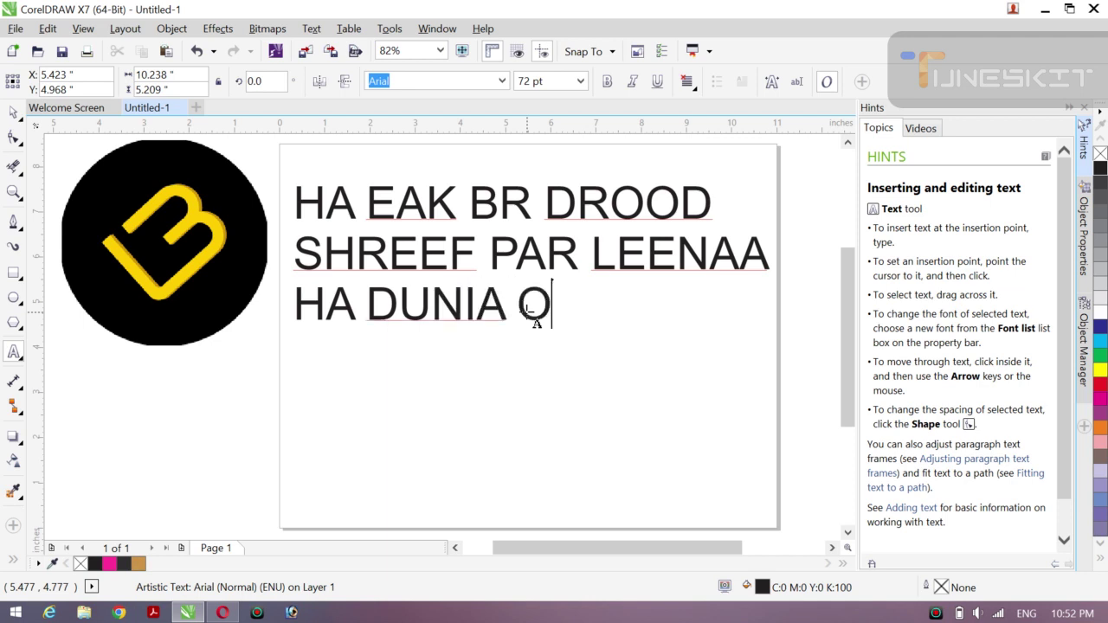
{"action": "type", "text": "UR AKHRT"}
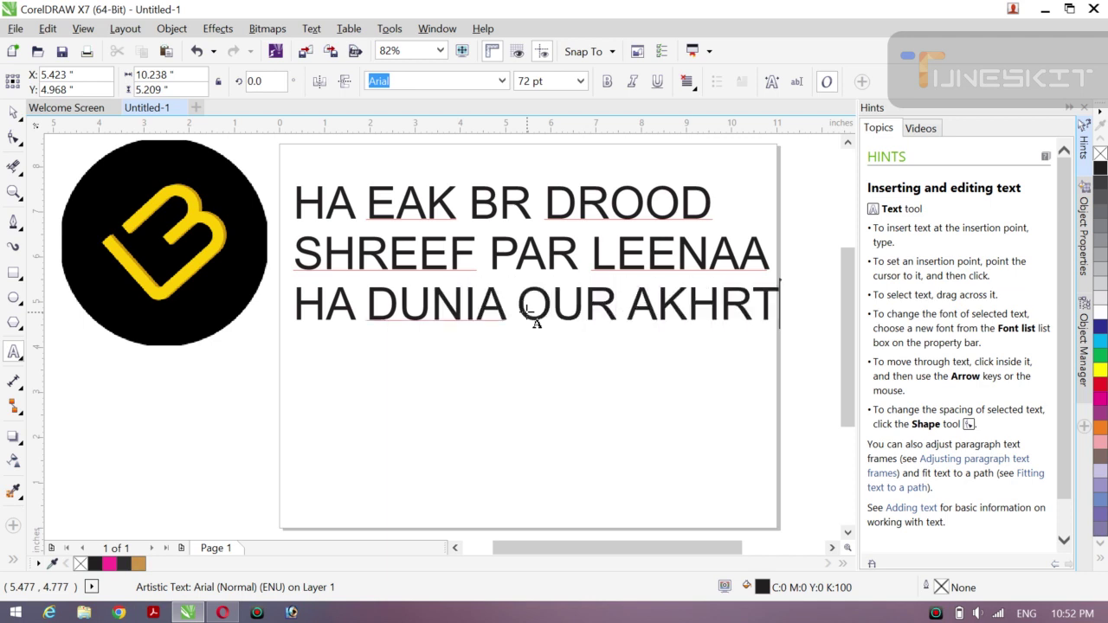
Step: Extend the text with the lines "KI KAMYBI HA DROOD" and "SHREEF"
{"action": "key", "text": "Return"}
{"action": "type", "text": "KI"}
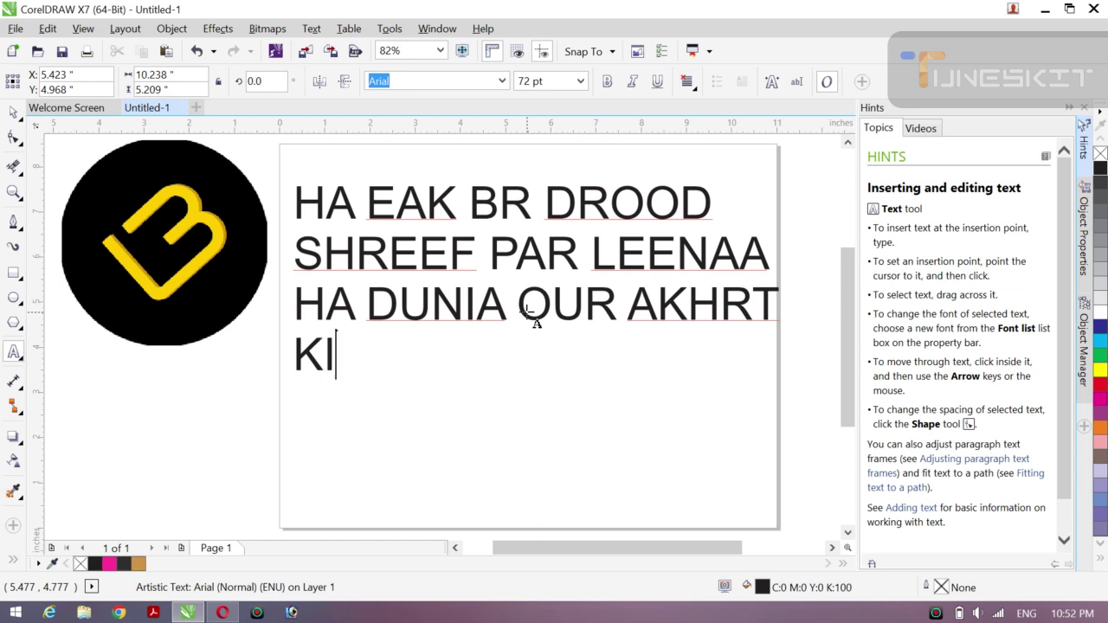
{"action": "type", "text": " KAMYB"}
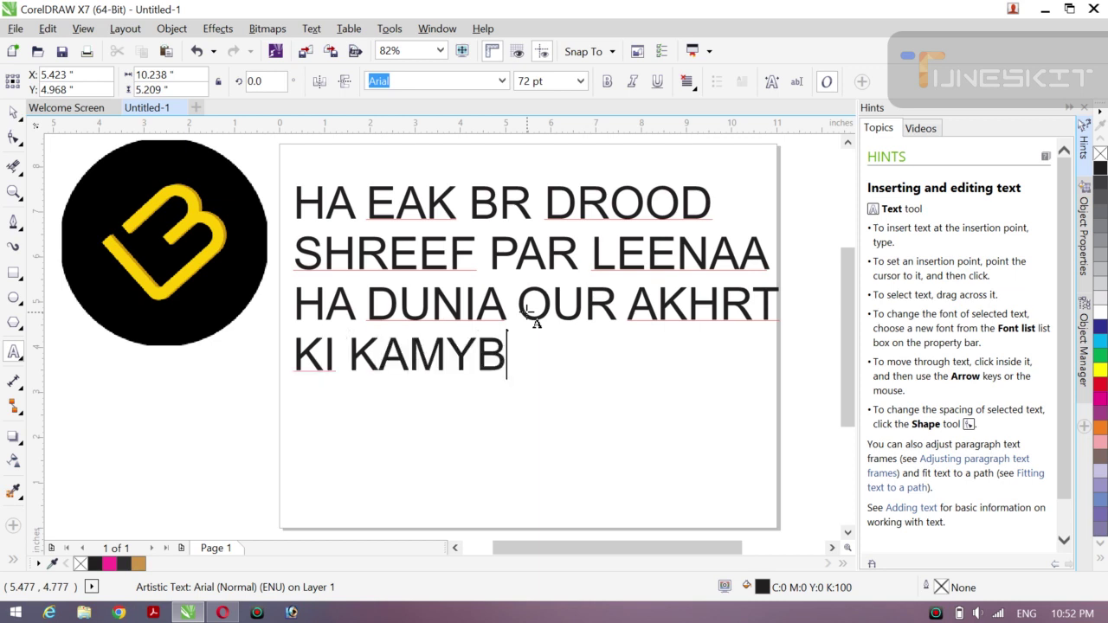
{"action": "type", "text": "I HA DROOD"}
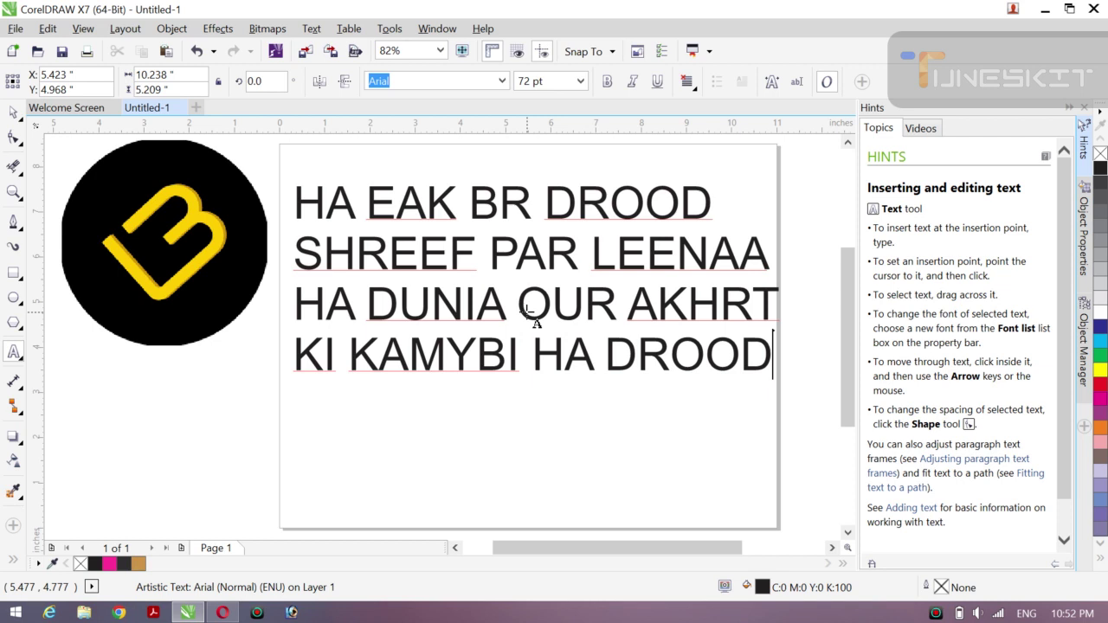
{"action": "key", "text": "Return"}
{"action": "type", "text": "SHREEF"}
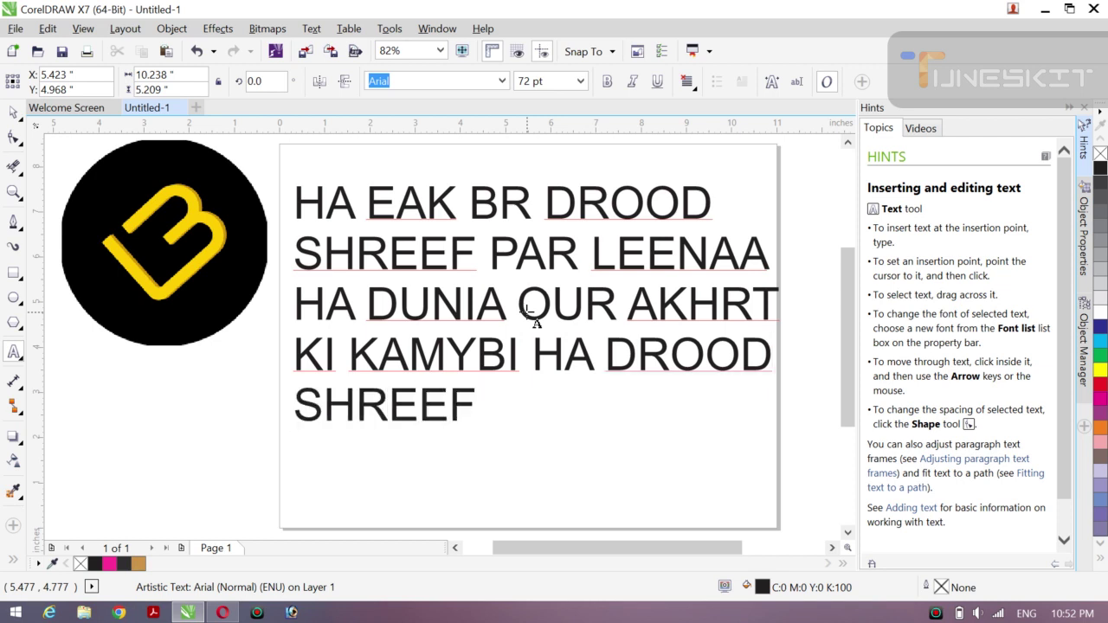
Step: Delete all of the message text from the page and finish text editing
{"action": "key", "text": "ctrl+a"}
{"action": "key", "text": "Delete"}
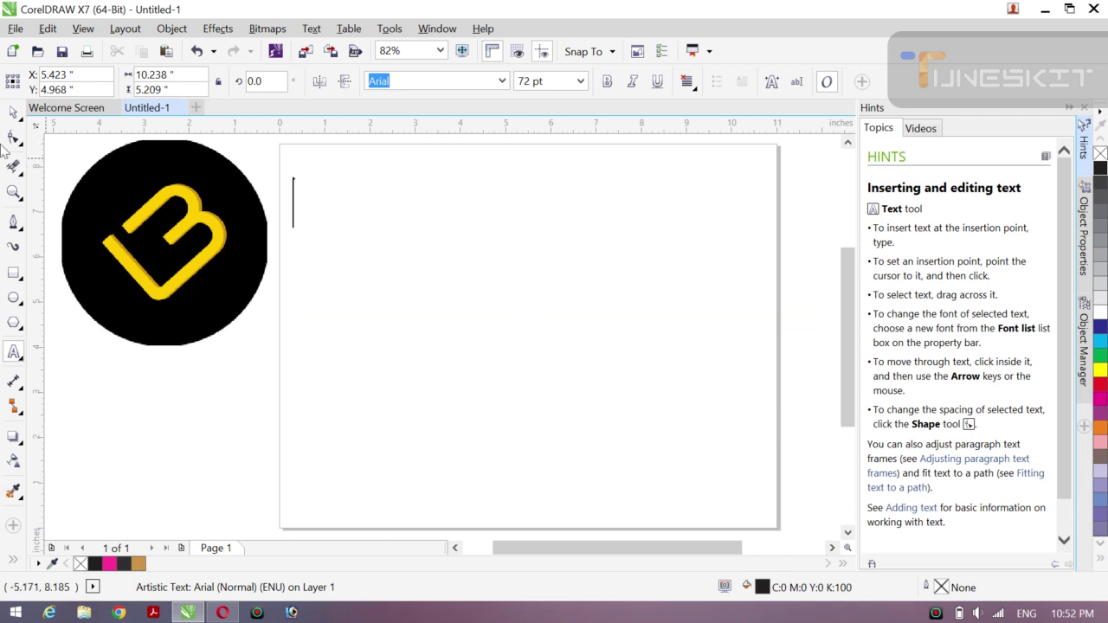
{"action": "left_click", "coordinate": [23, 124]}
{"action": "left_click", "coordinate": [52, 109]}
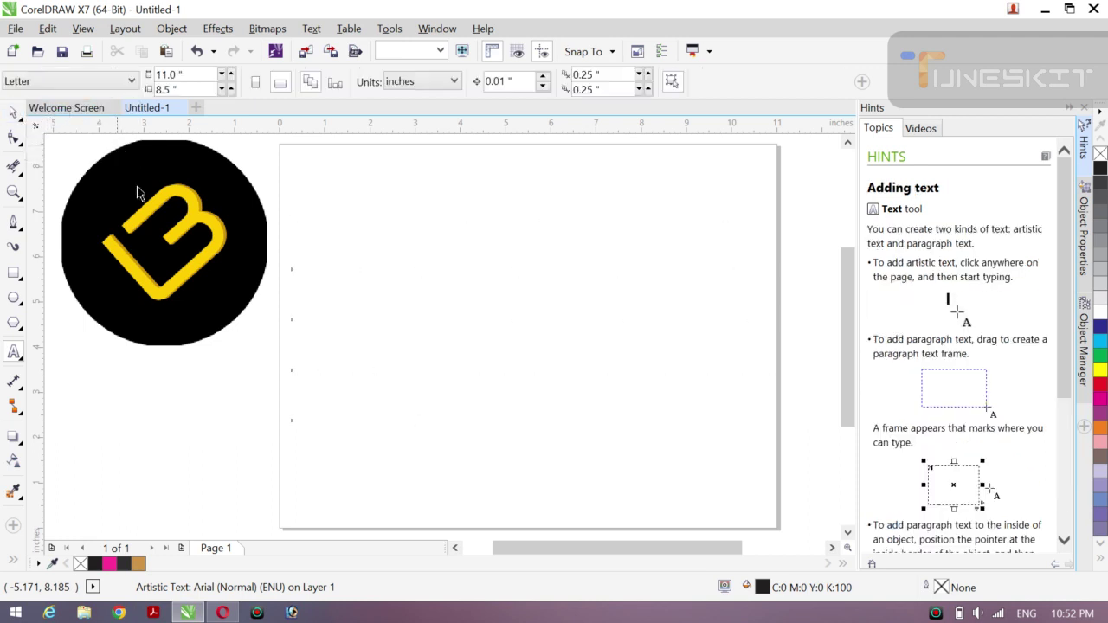
Step: Center the B logo bitmap on the page and deselect it
{"action": "left_click", "coordinate": [152, 218]}
{"action": "key", "text": "p"}
{"action": "left_click", "coordinate": [247, 309]}
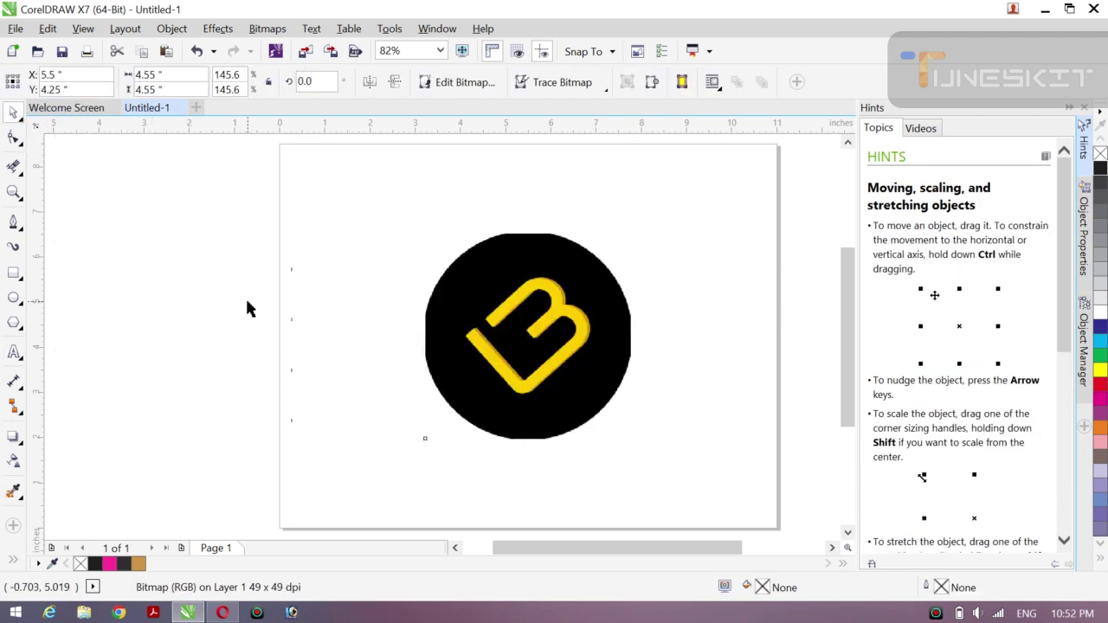
Step: Start a Pen tool outline at the upper arm's lower corner, continuing around the middle bar's end to the start of the lower bowl's inner curve
{"action": "scroll", "coordinate": [247, 309], "scroll_direction": "right", "scroll_amount": 3}
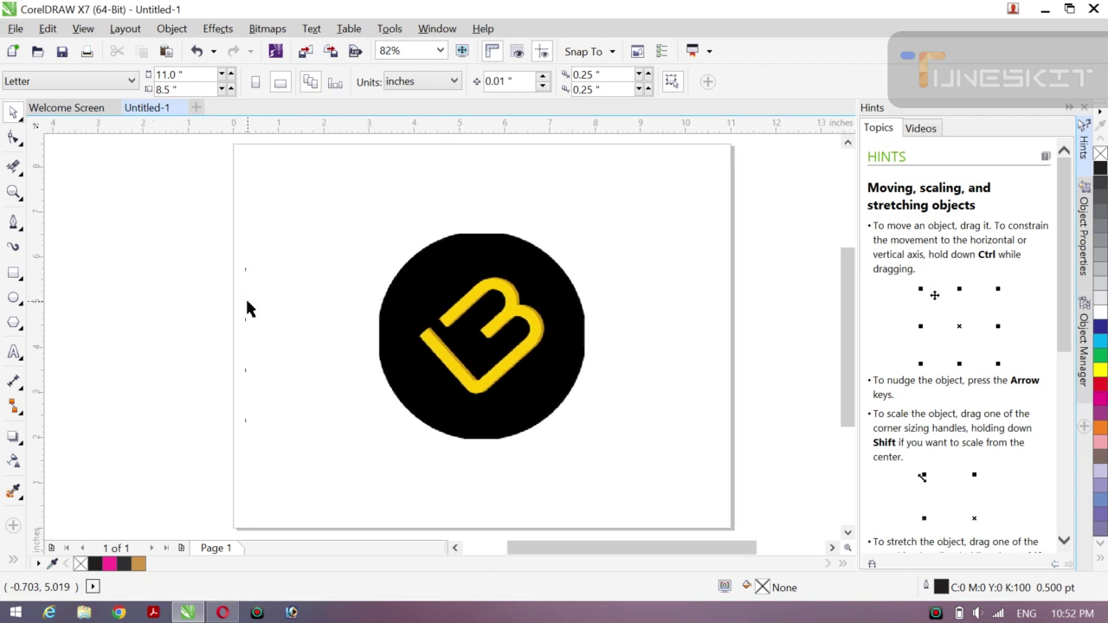
{"action": "key", "text": "z"}
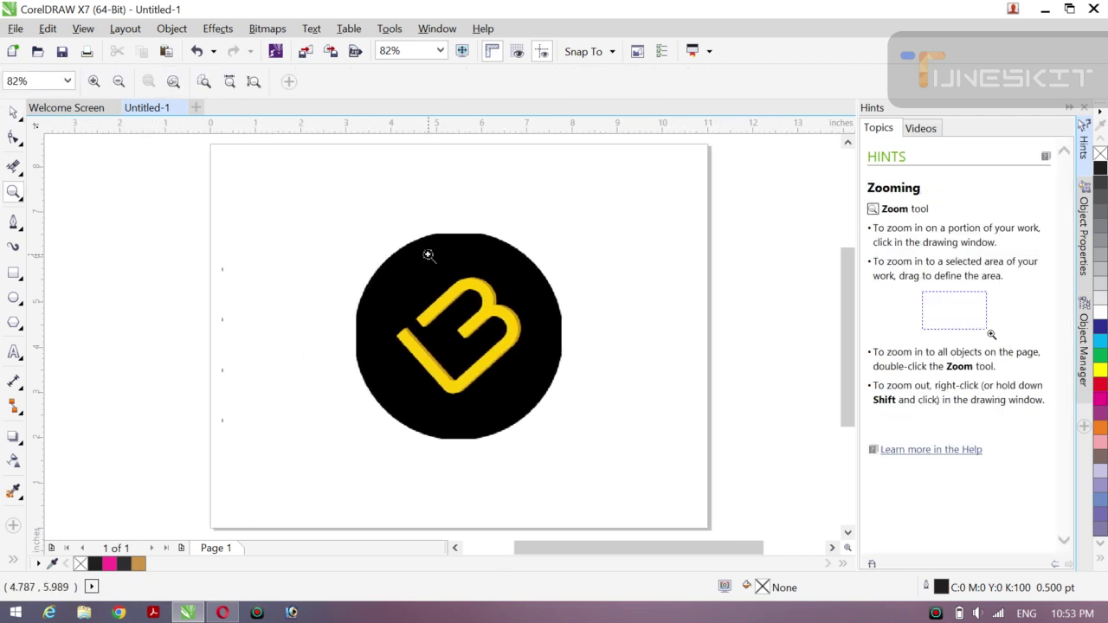
{"action": "left_click_drag", "start_coordinate": [384, 269], "coordinate": [532, 398]}
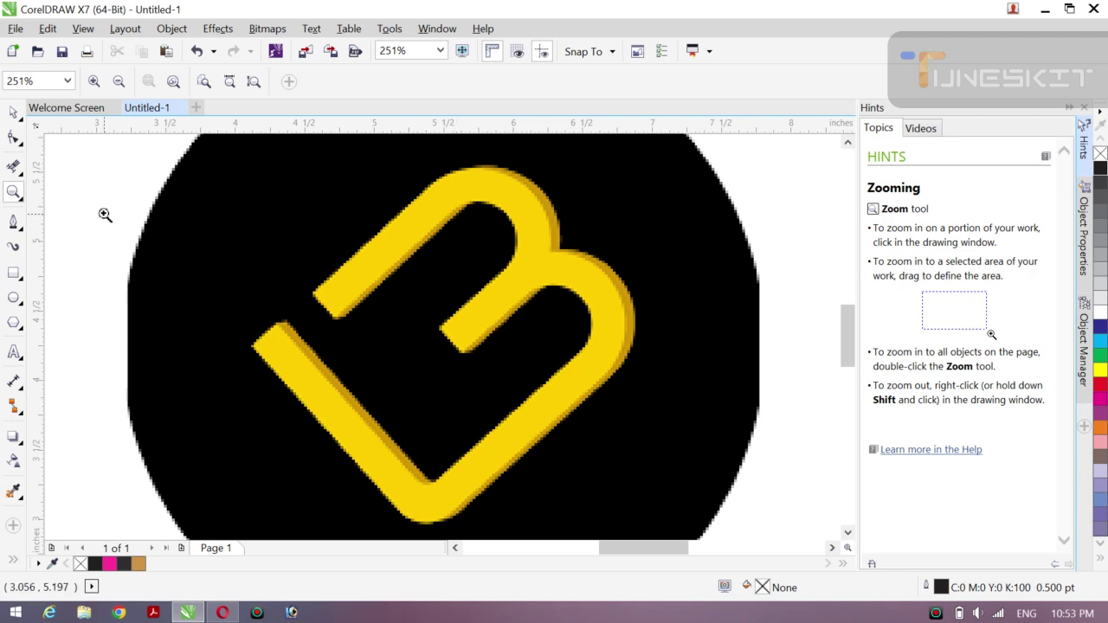
{"action": "left_click", "coordinate": [14, 114]}
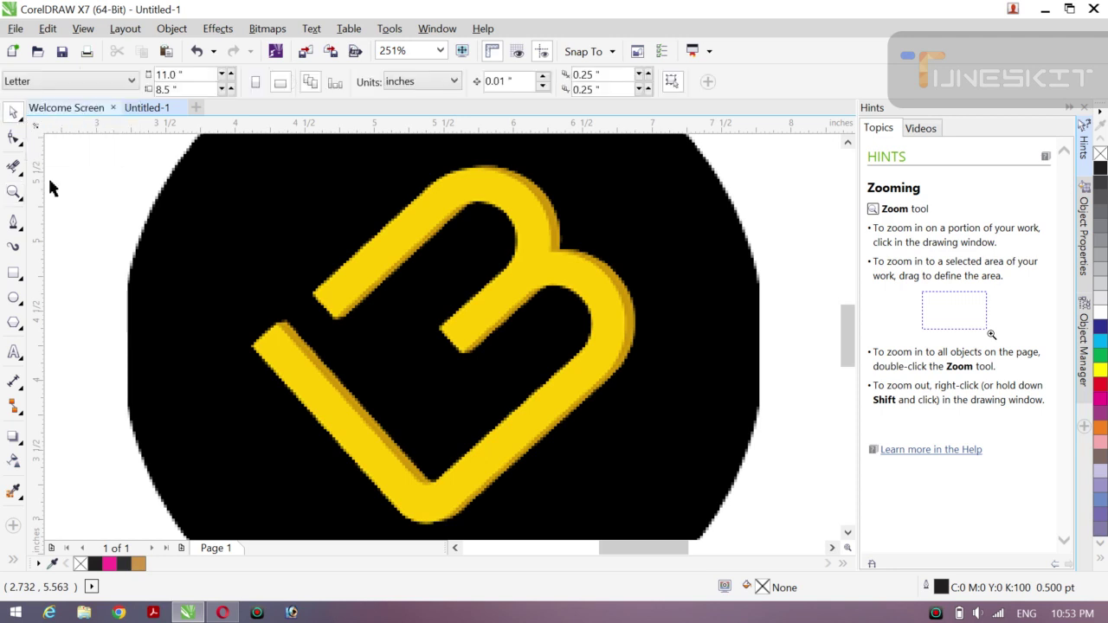
{"action": "left_click", "coordinate": [14, 223]}
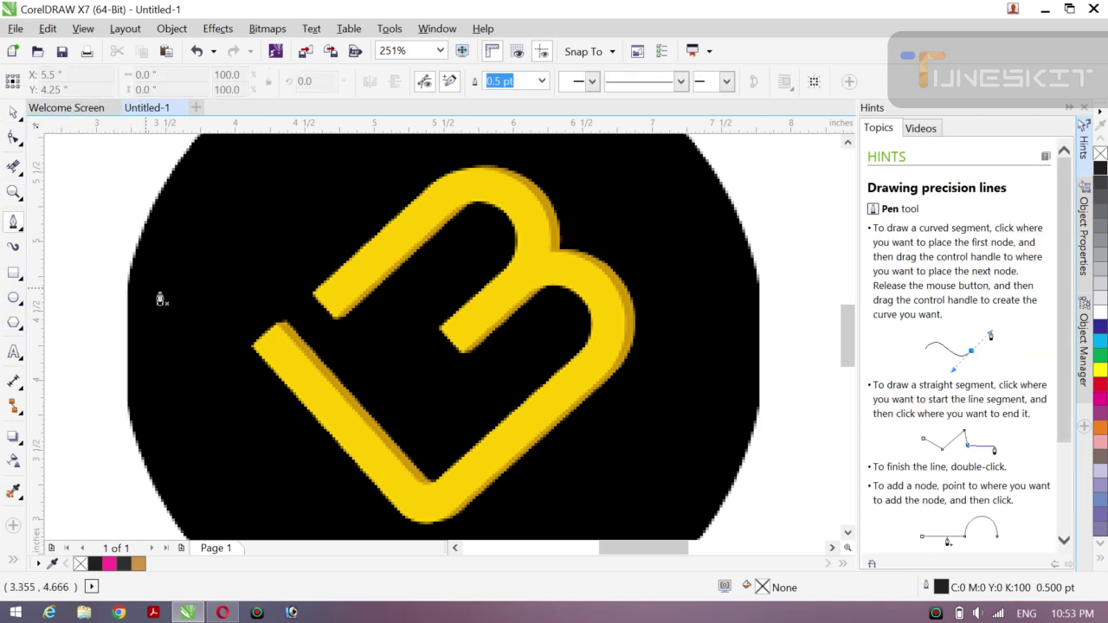
{"action": "left_click", "coordinate": [334, 320]}
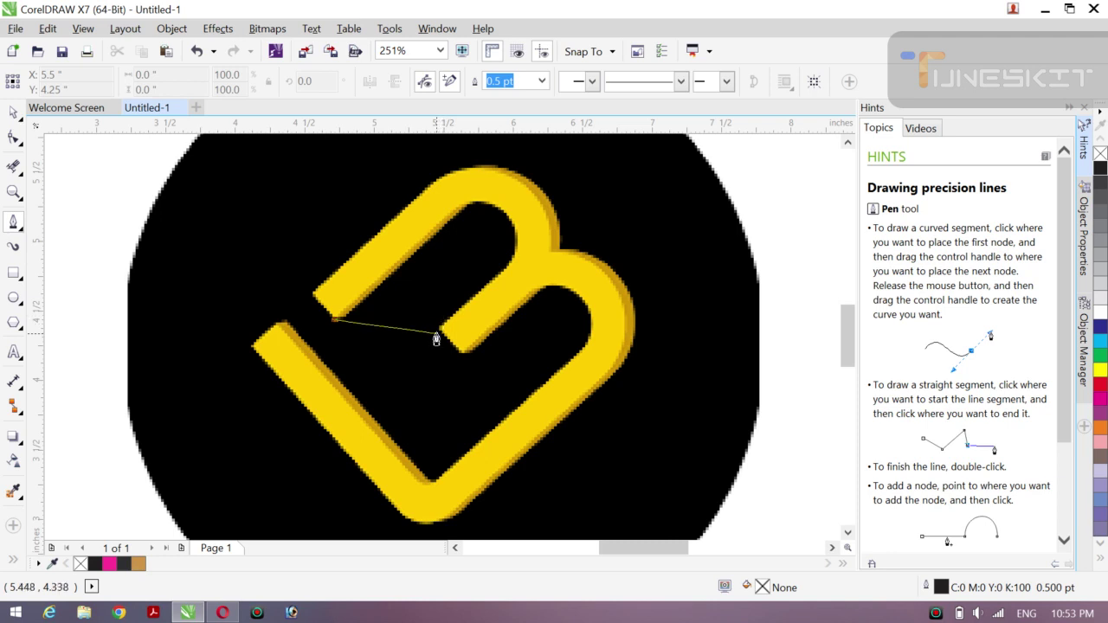
{"action": "left_click", "coordinate": [440, 333]}
{"action": "double_click", "coordinate": [440, 334]}
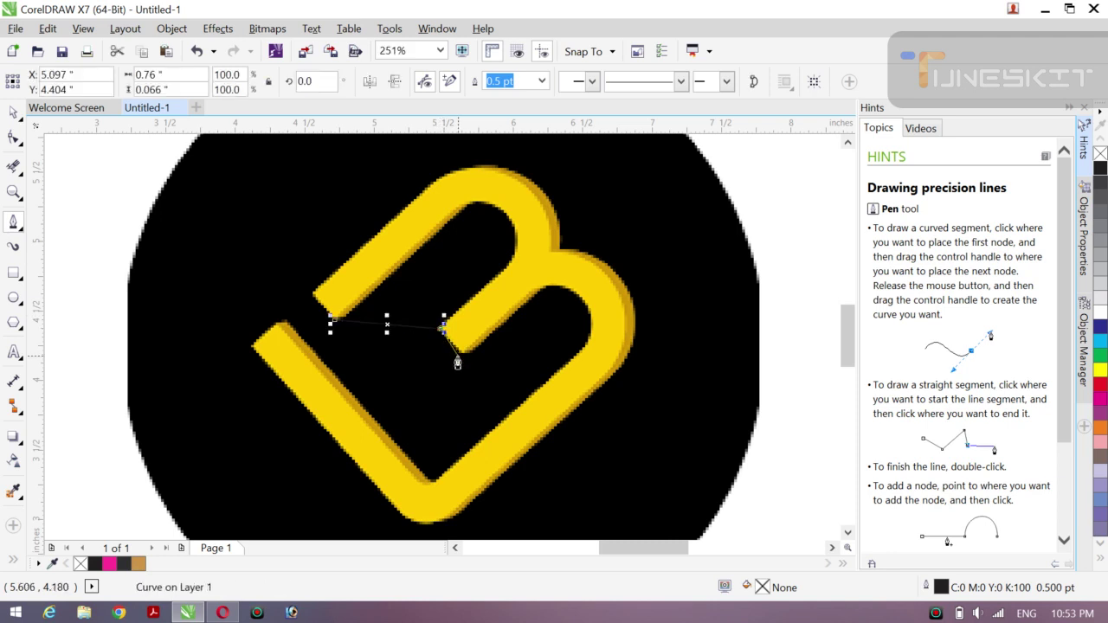
{"action": "double_click", "coordinate": [460, 355]}
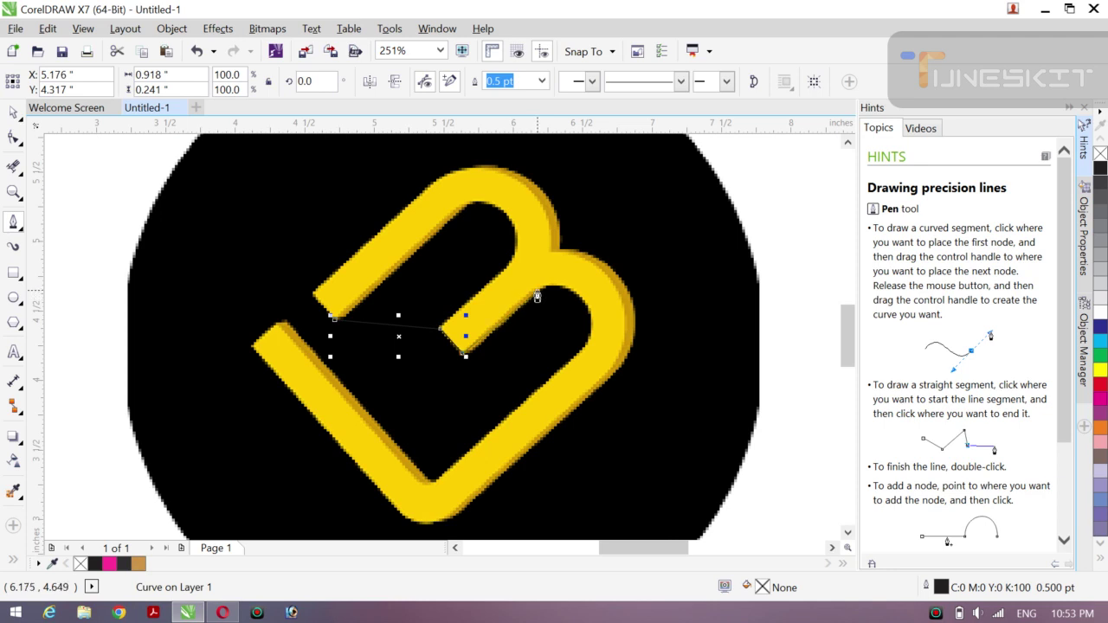
{"action": "left_click", "coordinate": [465, 355]}
{"action": "left_click_drag", "start_coordinate": [540, 286], "coordinate": [523, 437]}
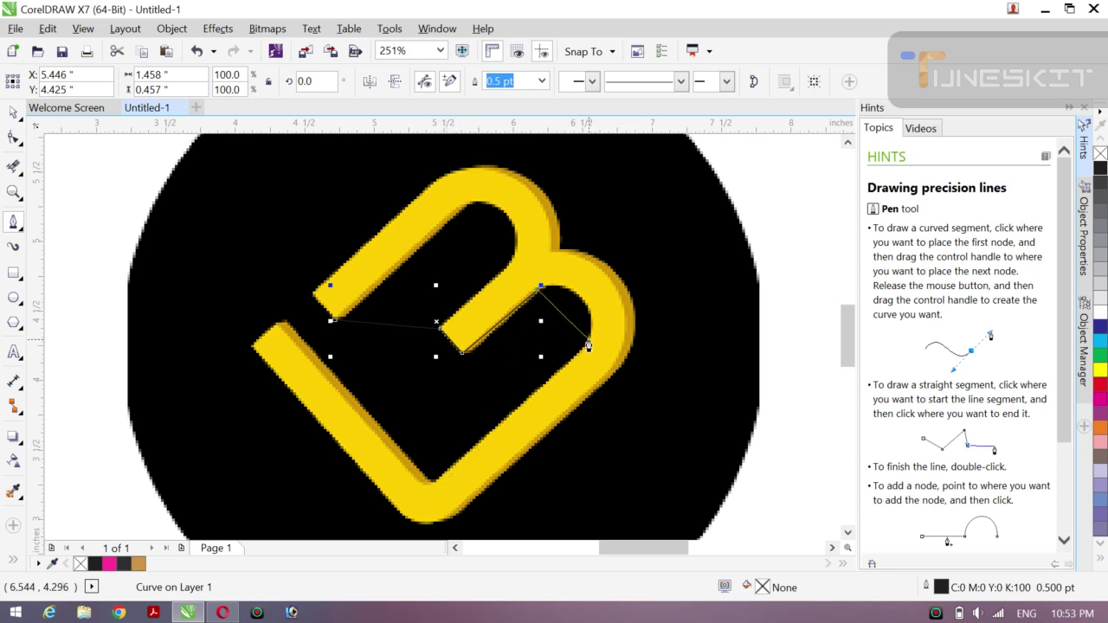
Step: Continue the outline with straight segments across the lower bowl's inner curve, down to the inner corner and around the long stem's free end
{"action": "left_click", "coordinate": [588, 347]}
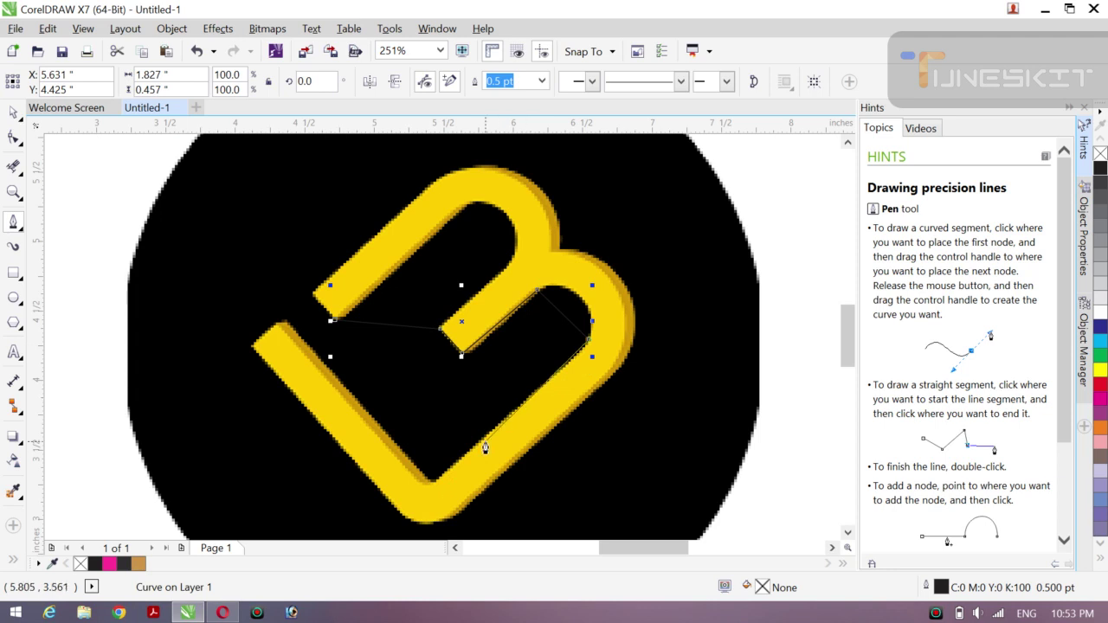
{"action": "left_click", "coordinate": [430, 483]}
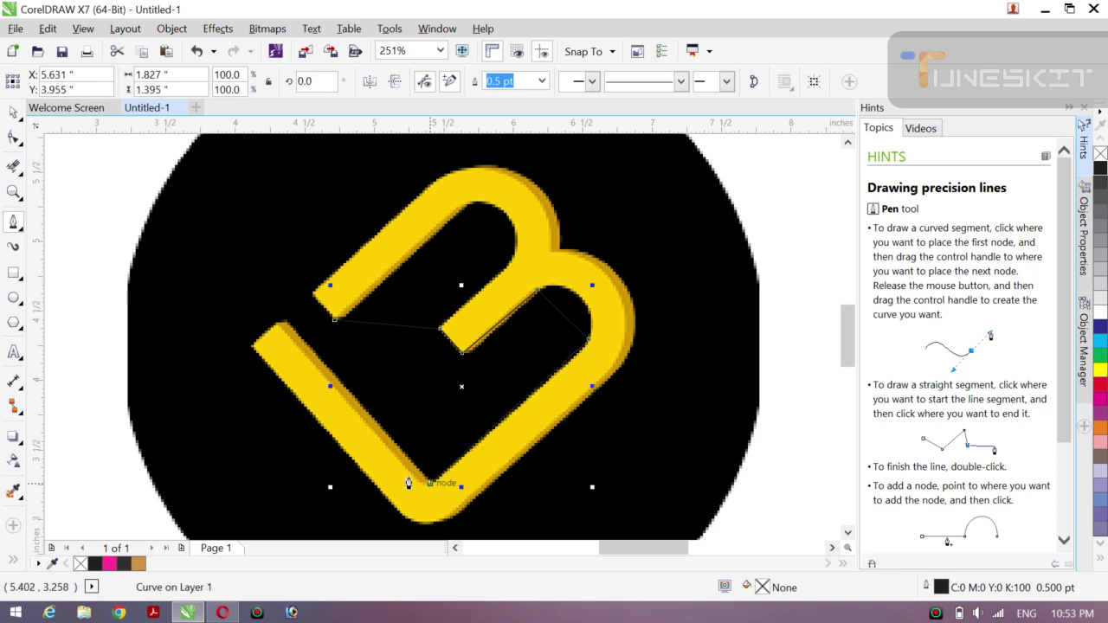
{"action": "left_click", "coordinate": [275, 328]}
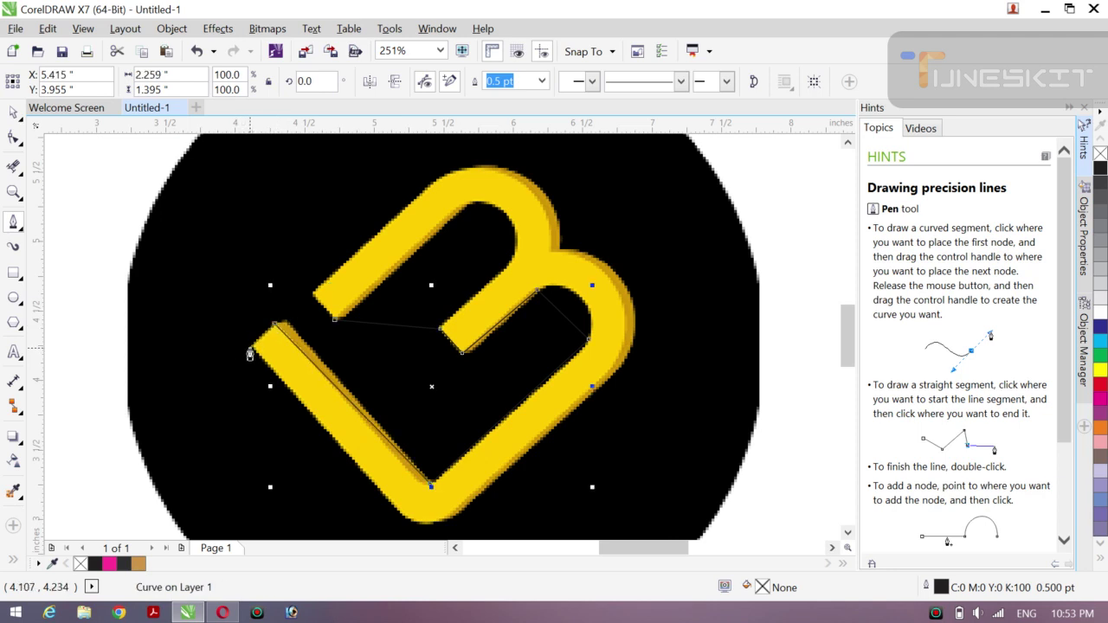
{"action": "left_click", "coordinate": [250, 350]}
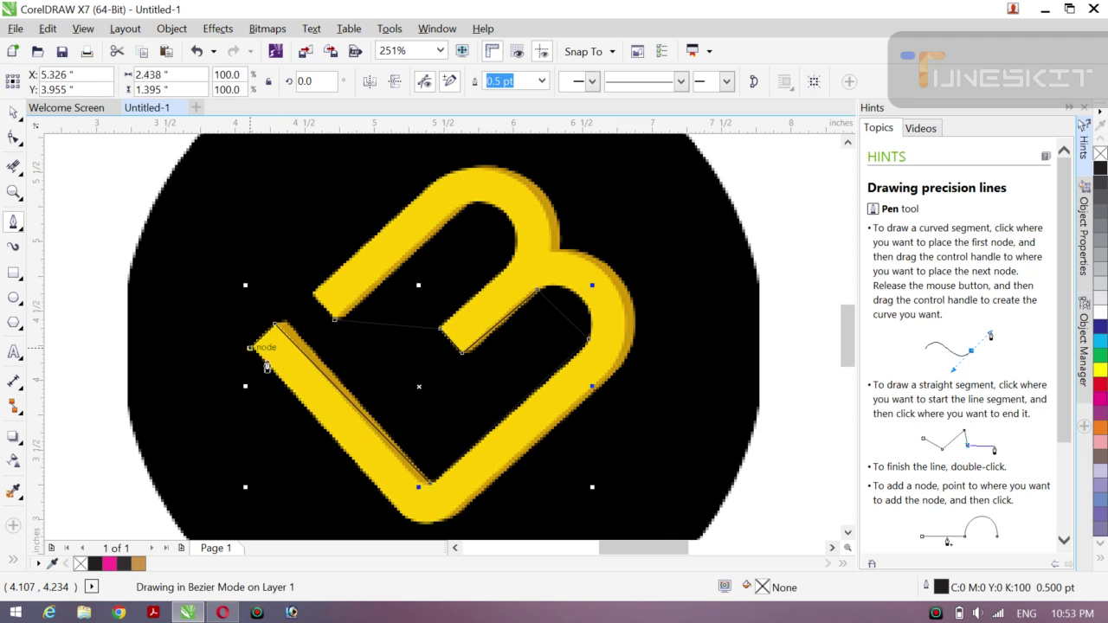
Step: Trace the stem's outer edge, the bottom corner and the long lower edge up to the lower bowl, undoing the misplaced corner node
{"action": "left_click", "coordinate": [402, 518]}
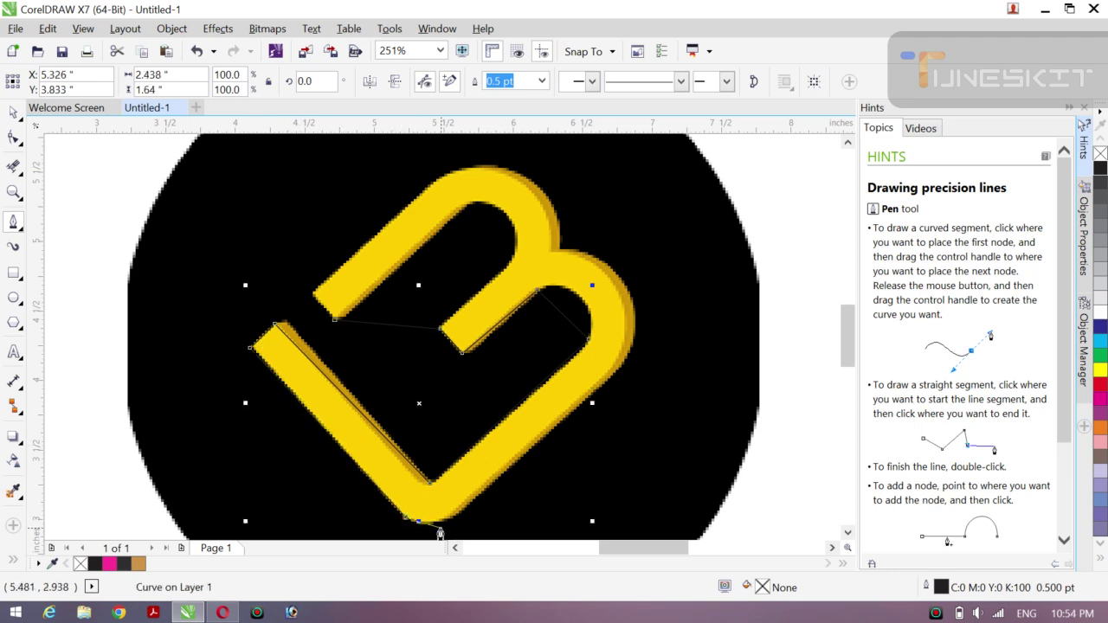
{"action": "left_click_drag", "start_coordinate": [446, 525], "coordinate": [501, 459]}
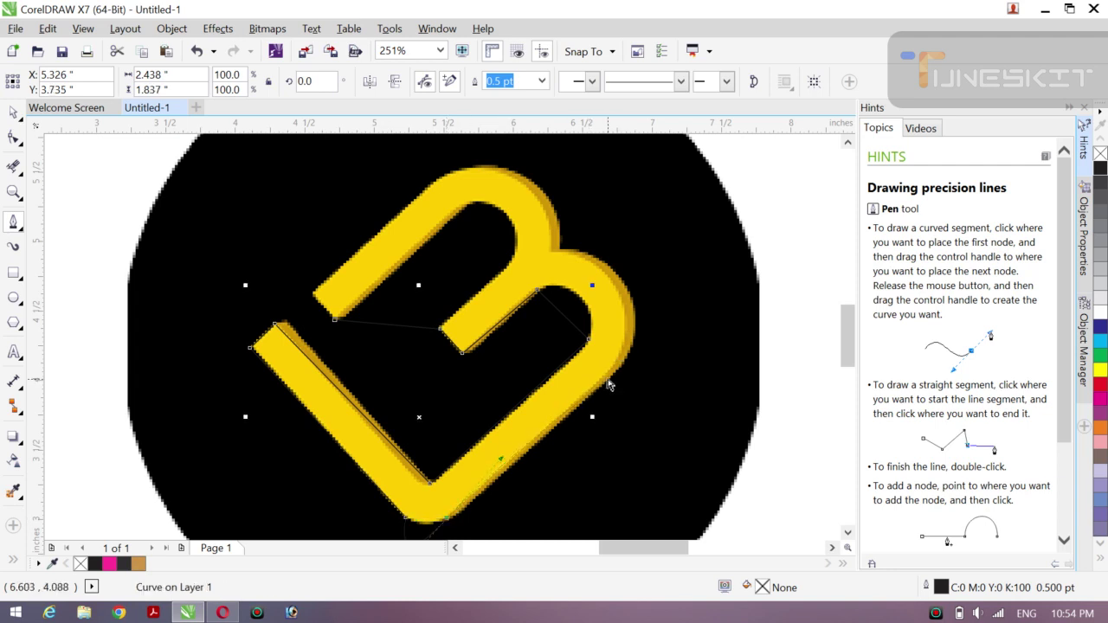
{"action": "key", "text": "ctrl+z"}
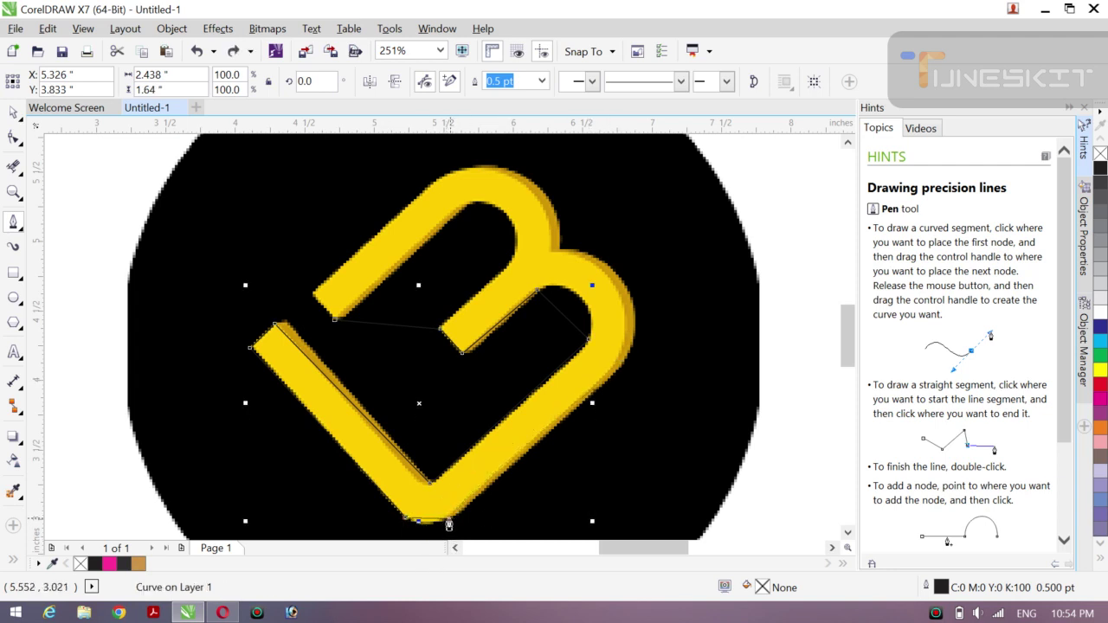
{"action": "left_click", "coordinate": [449, 525]}
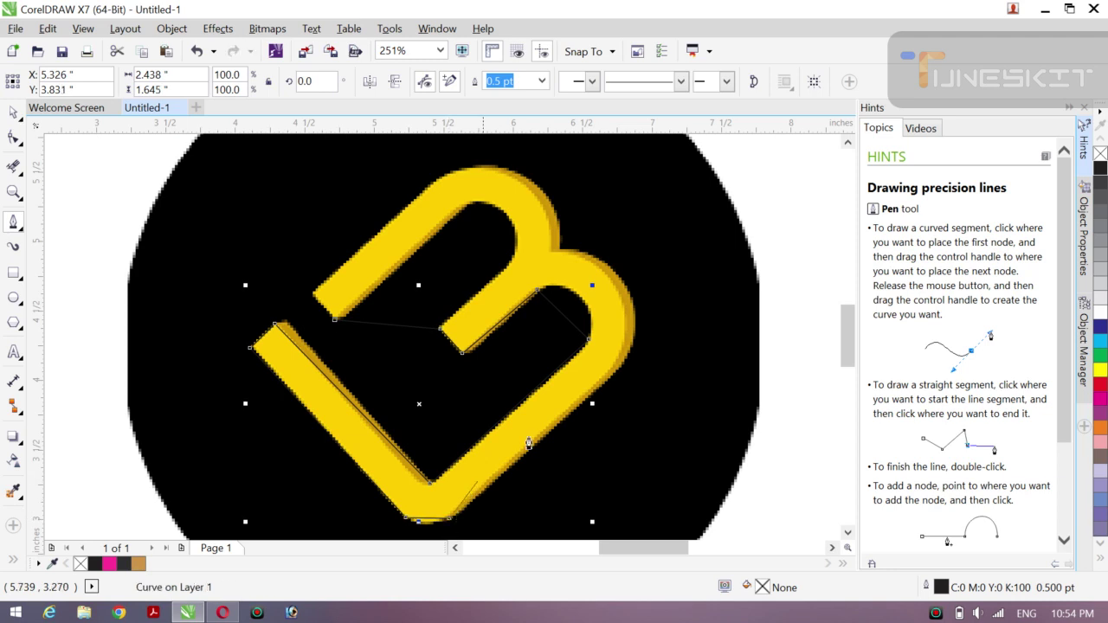
{"action": "left_click", "coordinate": [617, 366]}
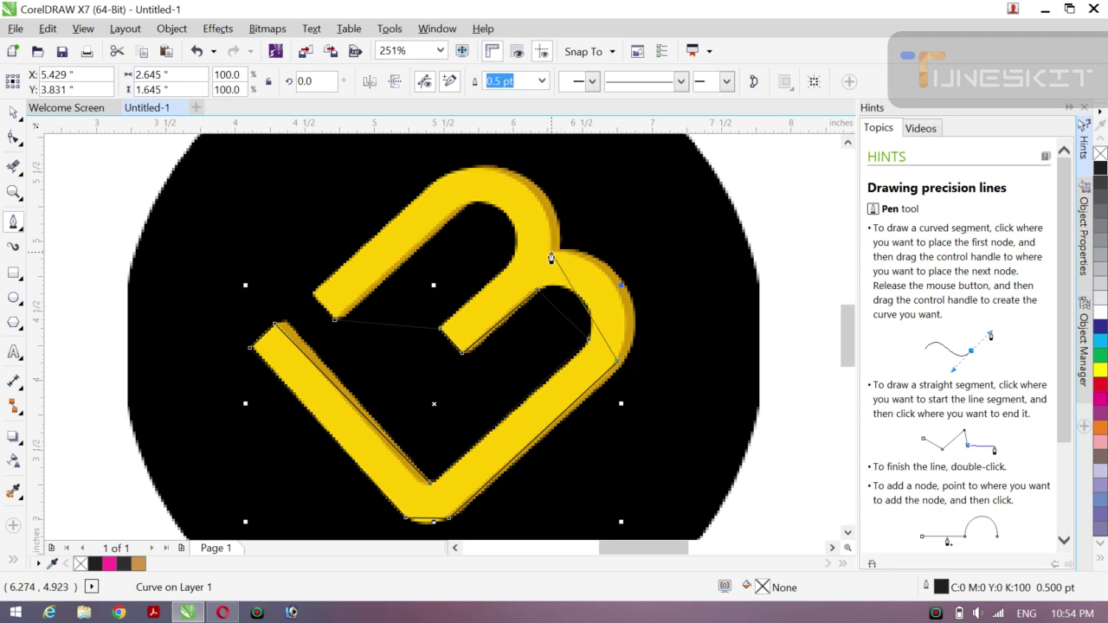
Step: Close the outline with straight segments across both outer bowls, along the upper arm and around its free end
{"action": "left_click", "coordinate": [551, 258]}
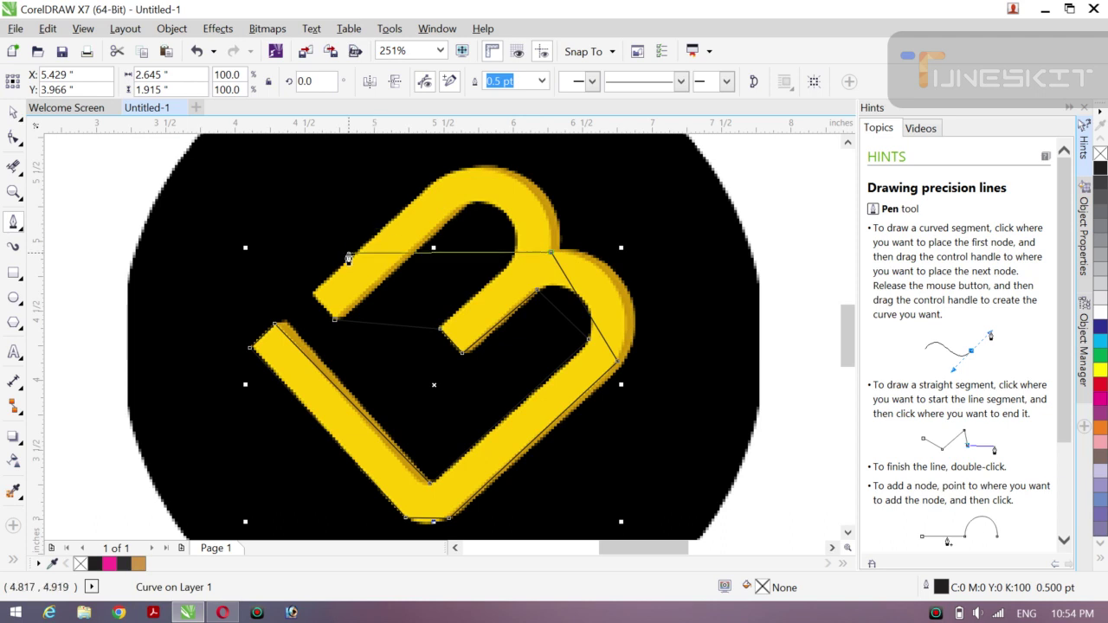
{"action": "left_click", "coordinate": [466, 172]}
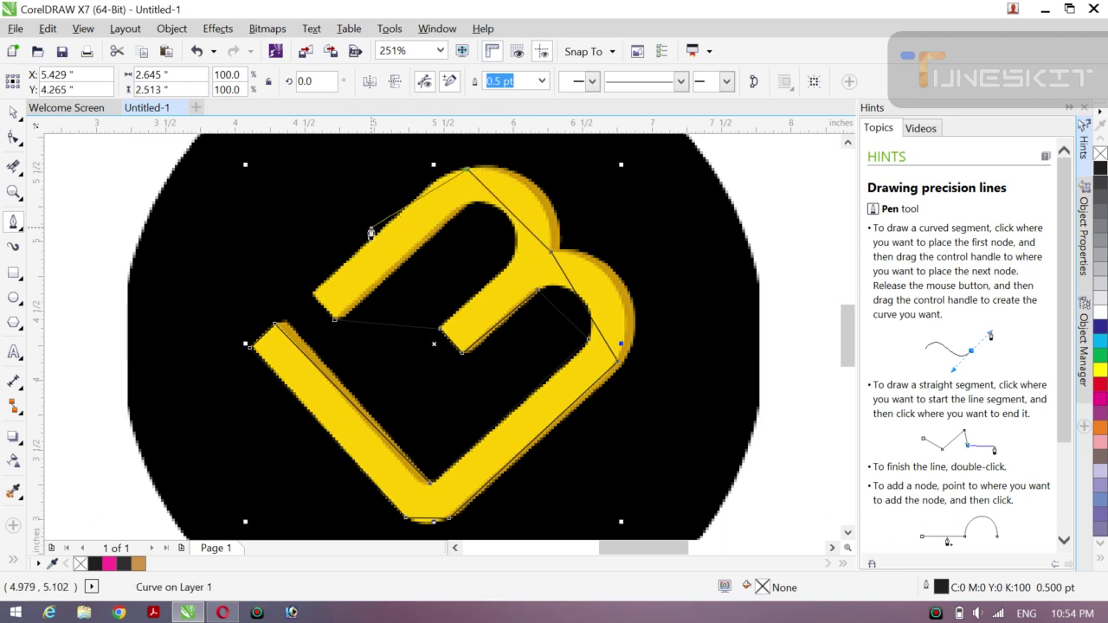
{"action": "left_click", "coordinate": [314, 297]}
{"action": "left_click", "coordinate": [336, 324]}
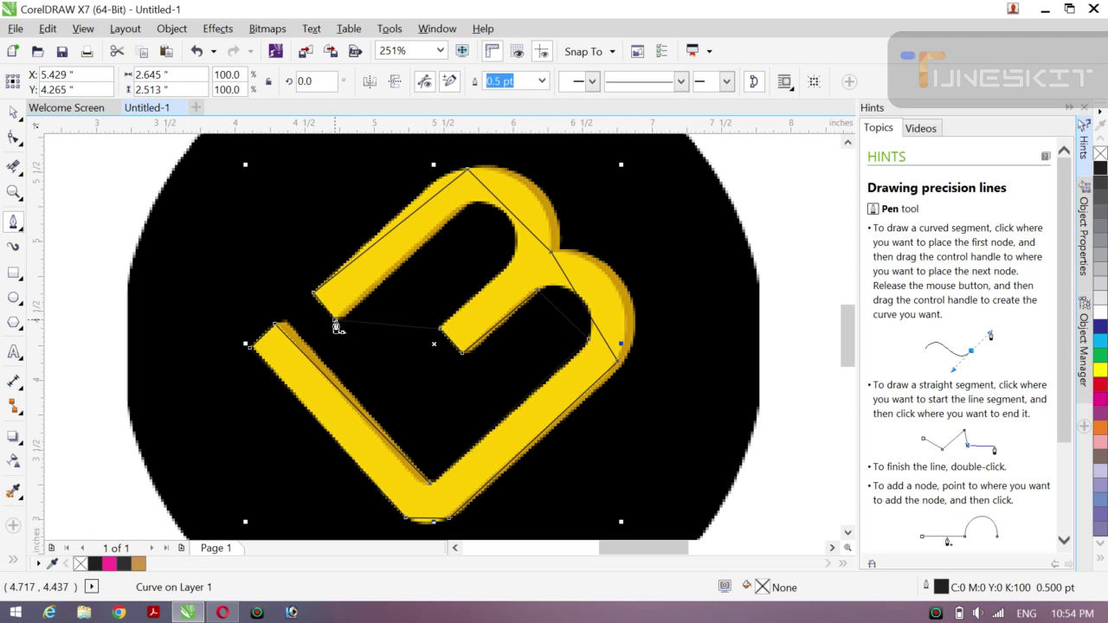
Step: Convert the upper bowl's outer segment to a curve and shape it to follow the yellow edge of the logo
{"action": "left_click", "coordinate": [20, 139]}
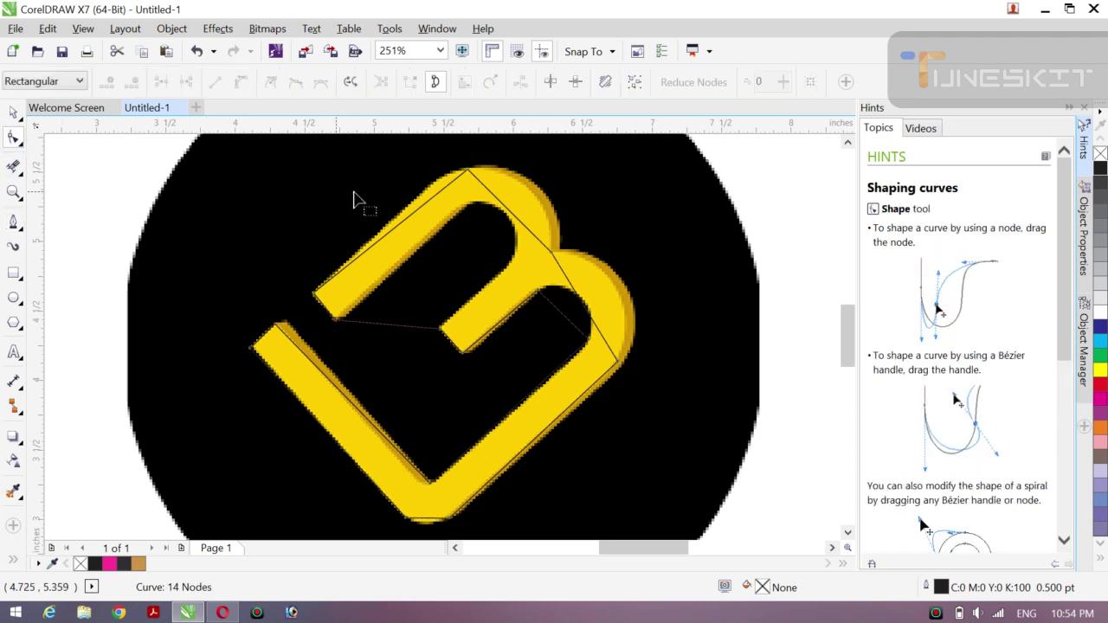
{"action": "left_click", "coordinate": [502, 208]}
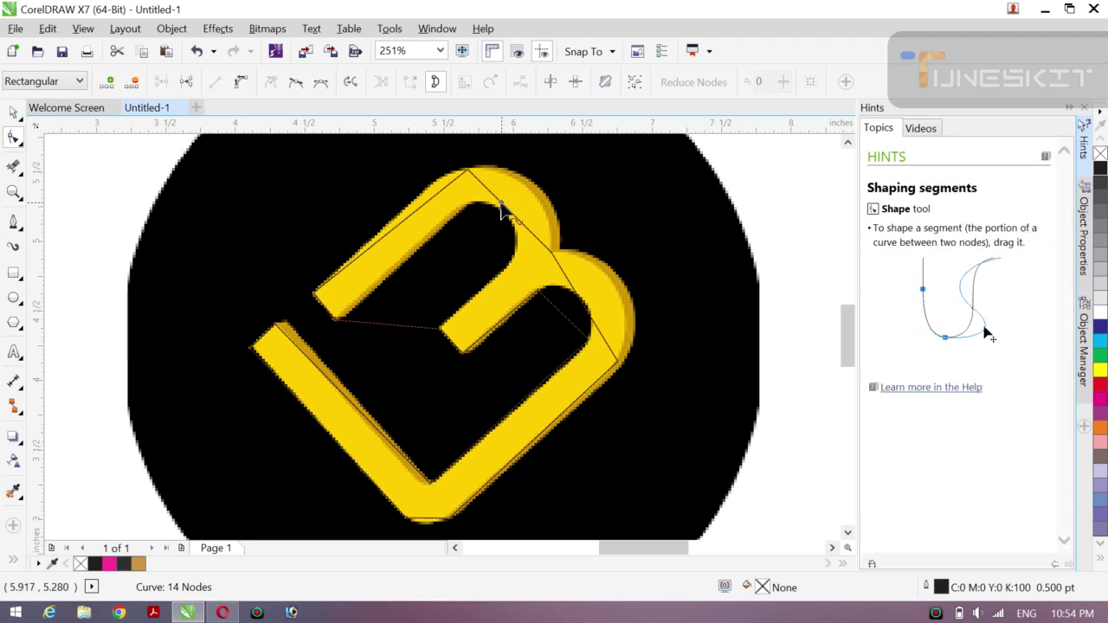
{"action": "right_click", "coordinate": [502, 207]}
{"action": "left_click", "coordinate": [544, 275]}
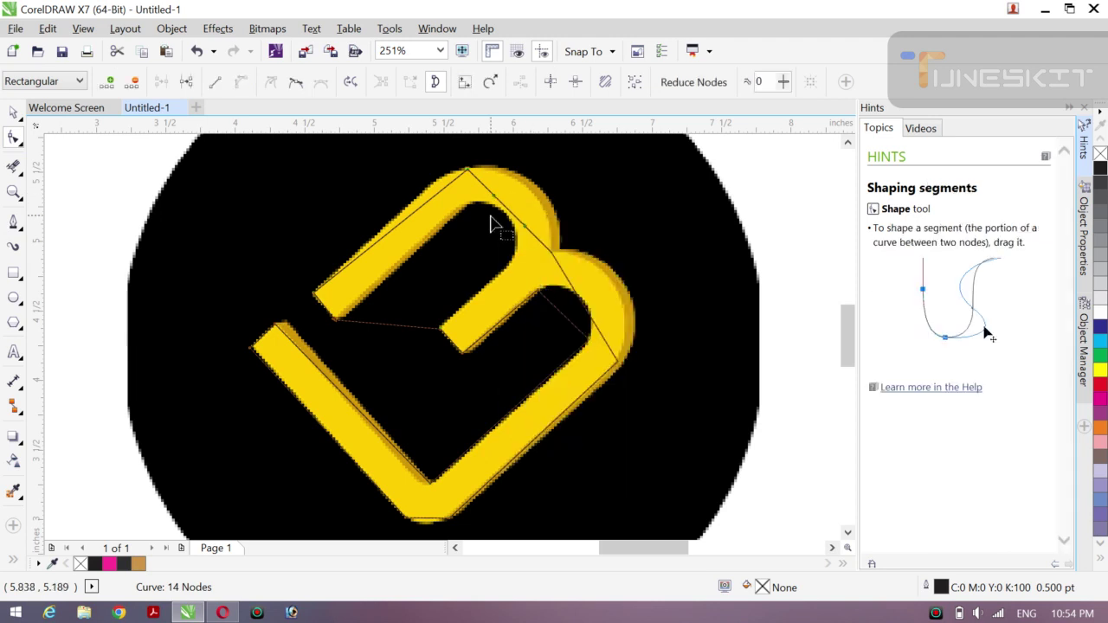
{"action": "left_click_drag", "start_coordinate": [495, 204], "coordinate": [533, 179]}
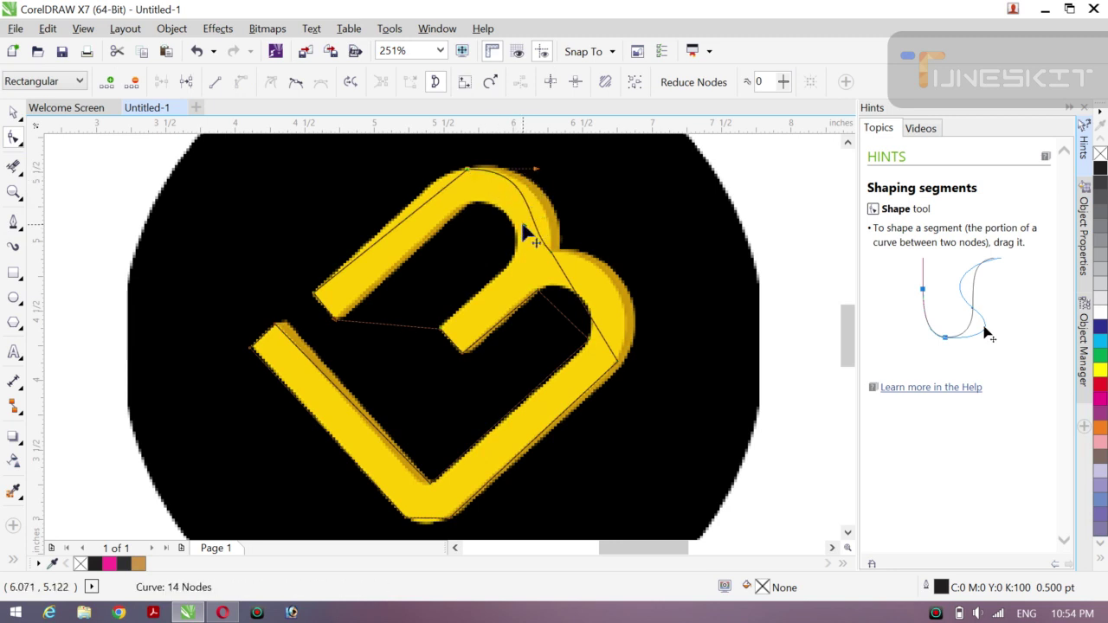
{"action": "left_click_drag", "start_coordinate": [523, 225], "coordinate": [553, 228]}
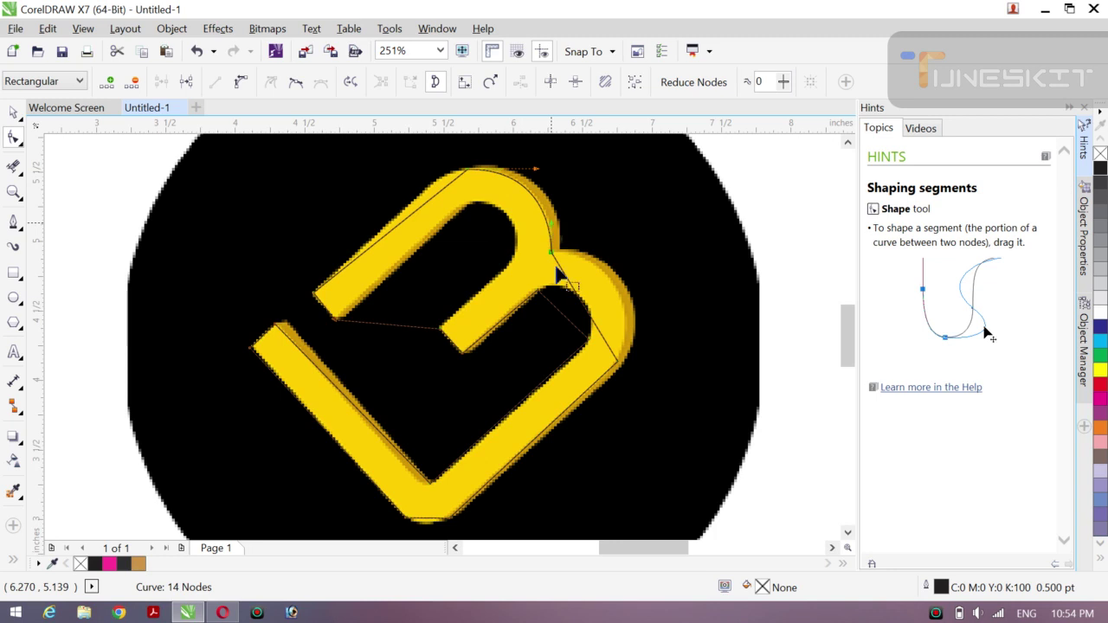
Step: Convert the lower bowl's outer segment to a curve and bend it along the logo's yellow edge
{"action": "right_click", "coordinate": [587, 311]}
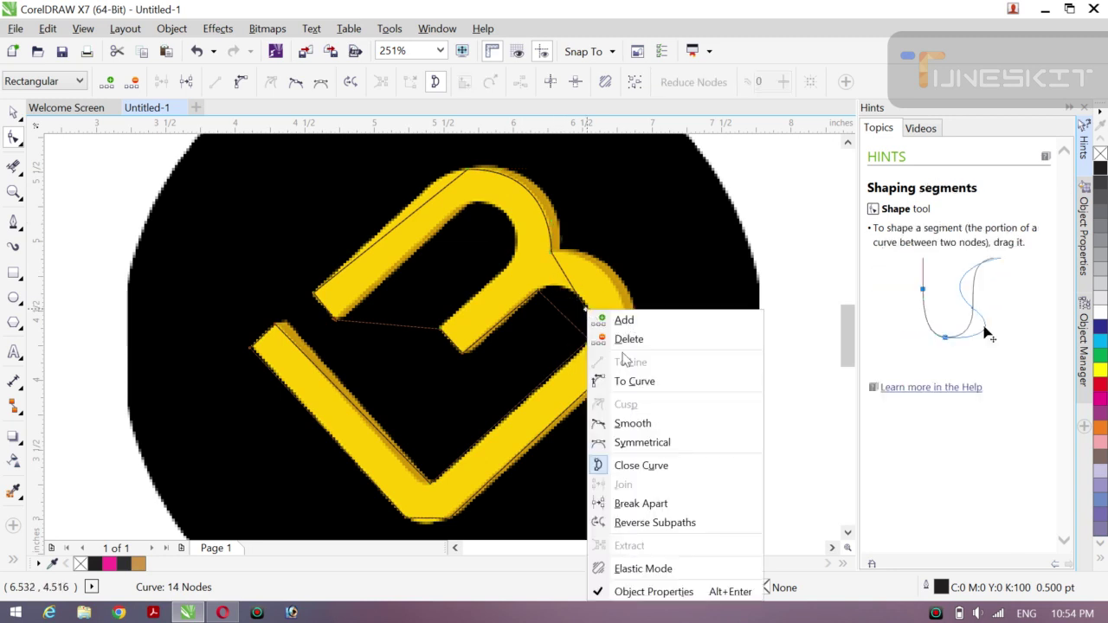
{"action": "left_click", "coordinate": [622, 382]}
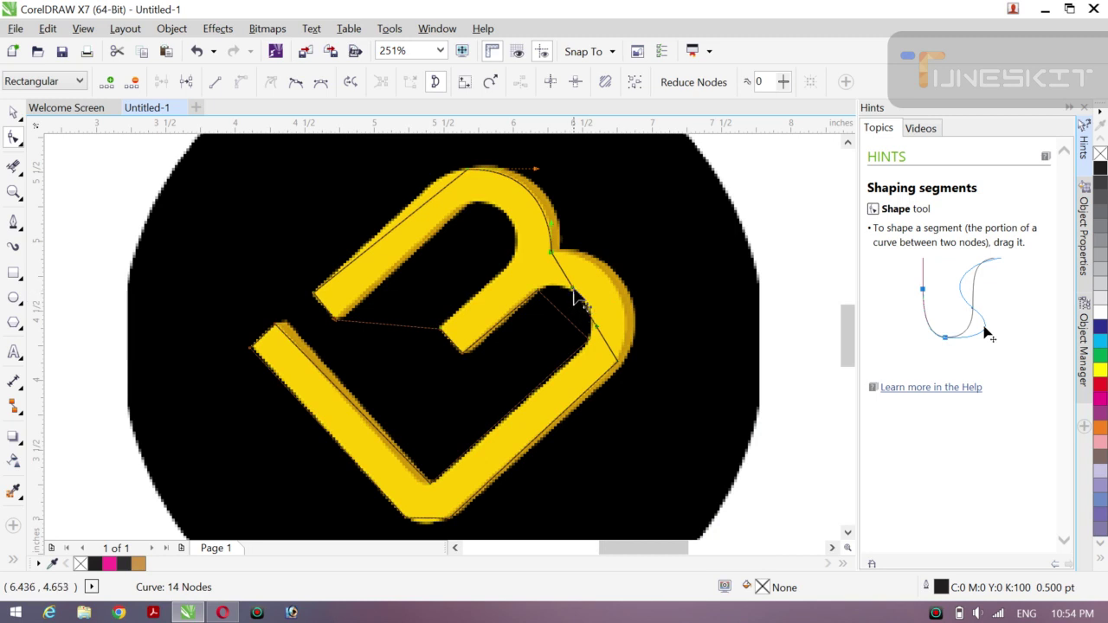
{"action": "left_click_drag", "start_coordinate": [589, 293], "coordinate": [619, 267]}
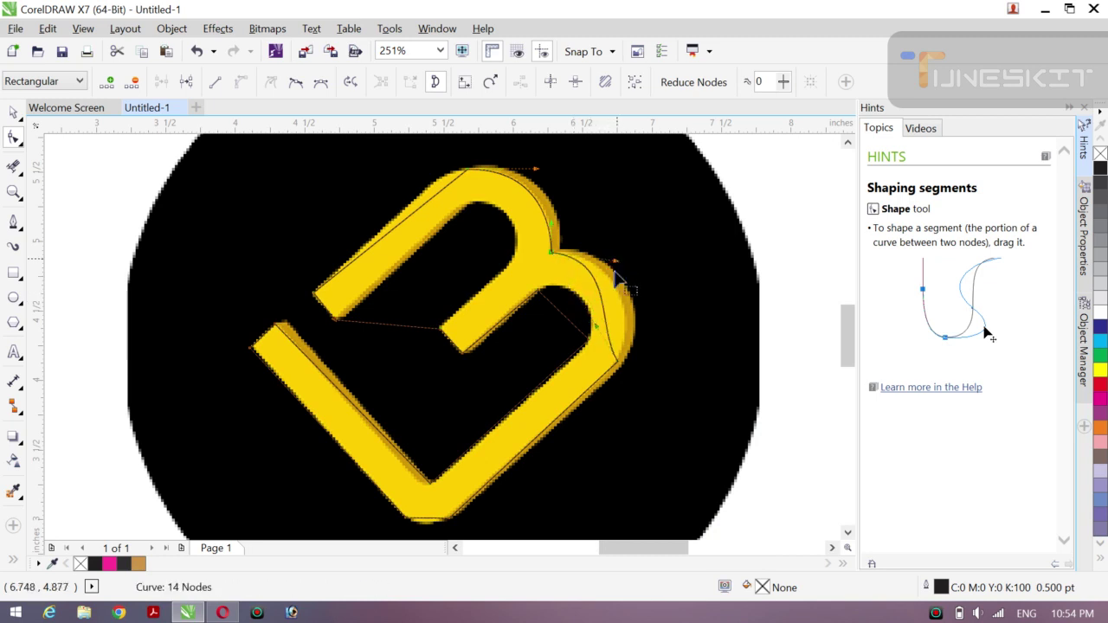
{"action": "left_click_drag", "start_coordinate": [600, 333], "coordinate": [626, 345]}
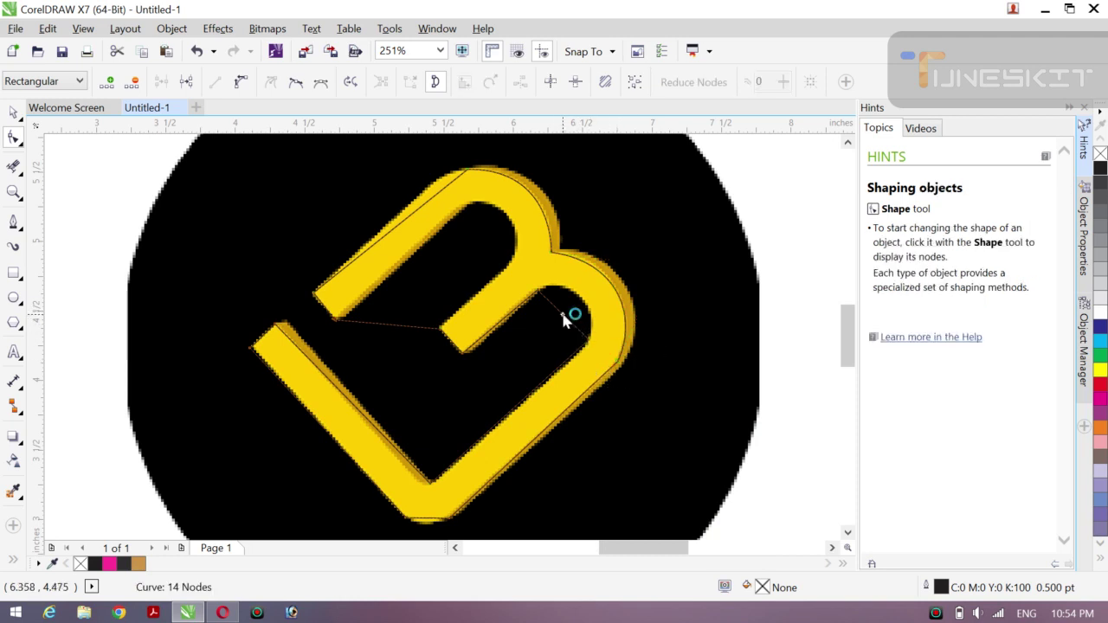
Step: Convert the lower bowl's inner segment to a curve and fit it to the rounded inside edge
{"action": "right_click", "coordinate": [564, 319]}
{"action": "left_click", "coordinate": [611, 97]}
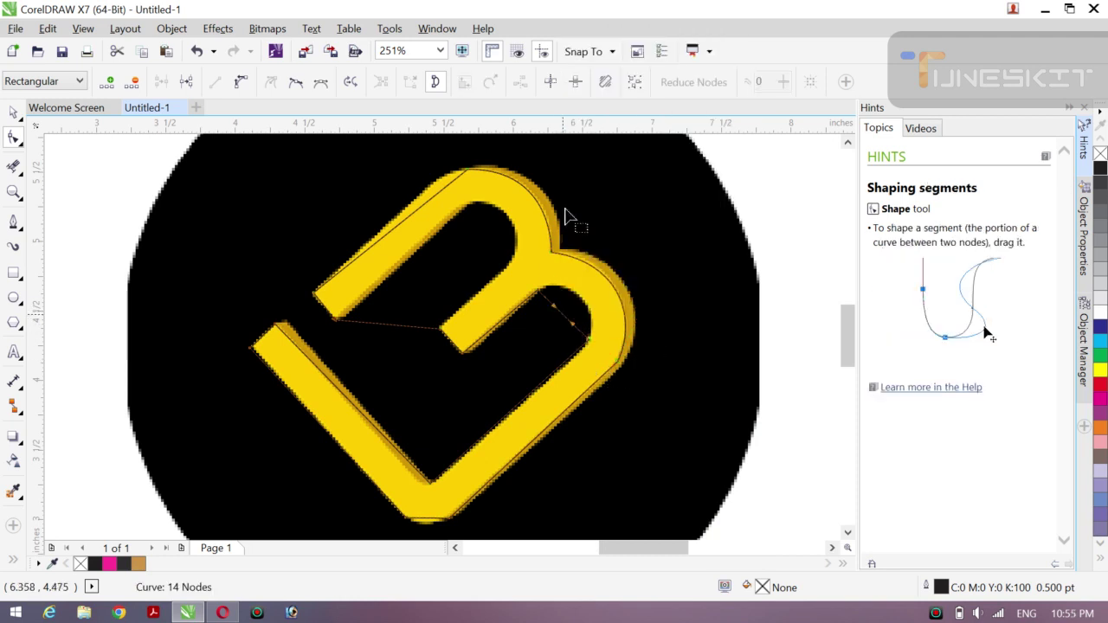
{"action": "left_click_drag", "start_coordinate": [554, 316], "coordinate": [586, 288]}
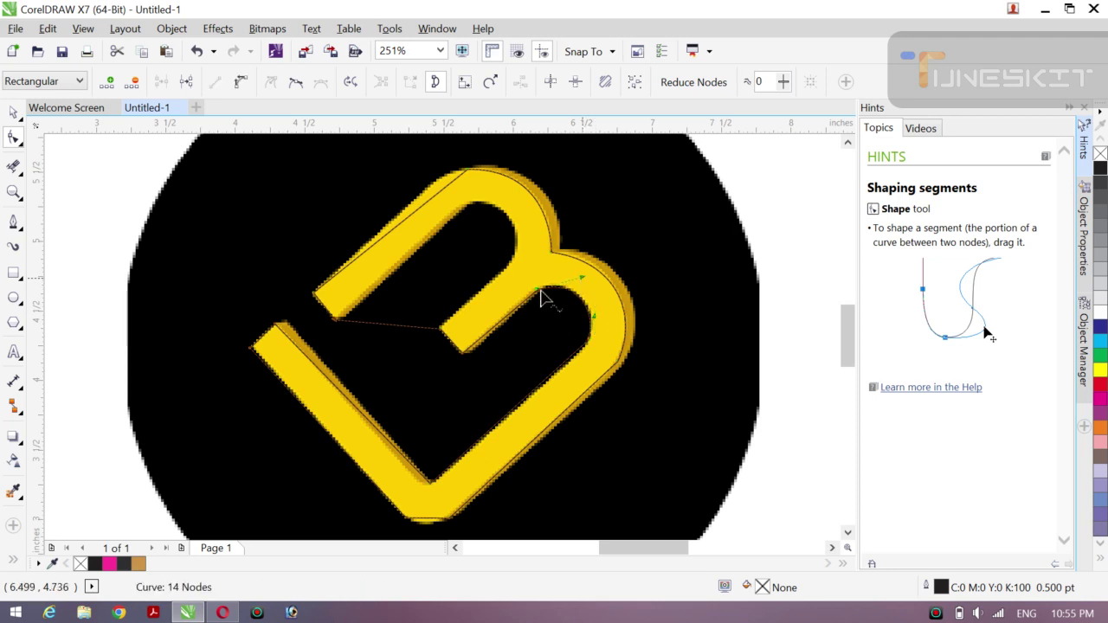
Step: Convert the upper bowl's inner segment to a curve and try to fit it to the rounded inside edge
{"action": "right_click", "coordinate": [395, 330]}
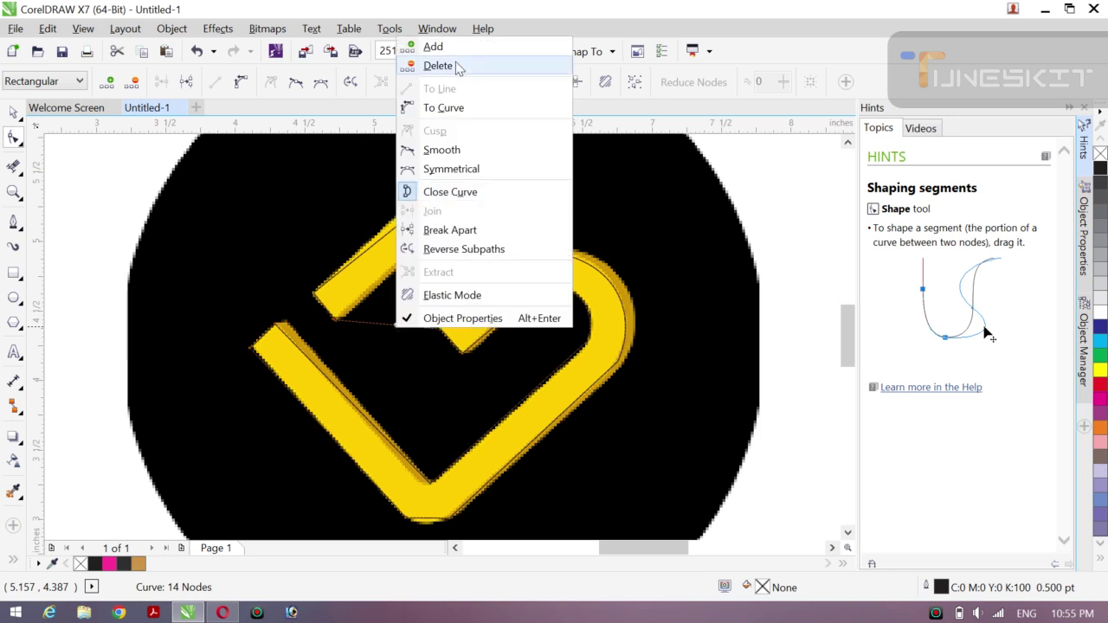
{"action": "left_click", "coordinate": [453, 109]}
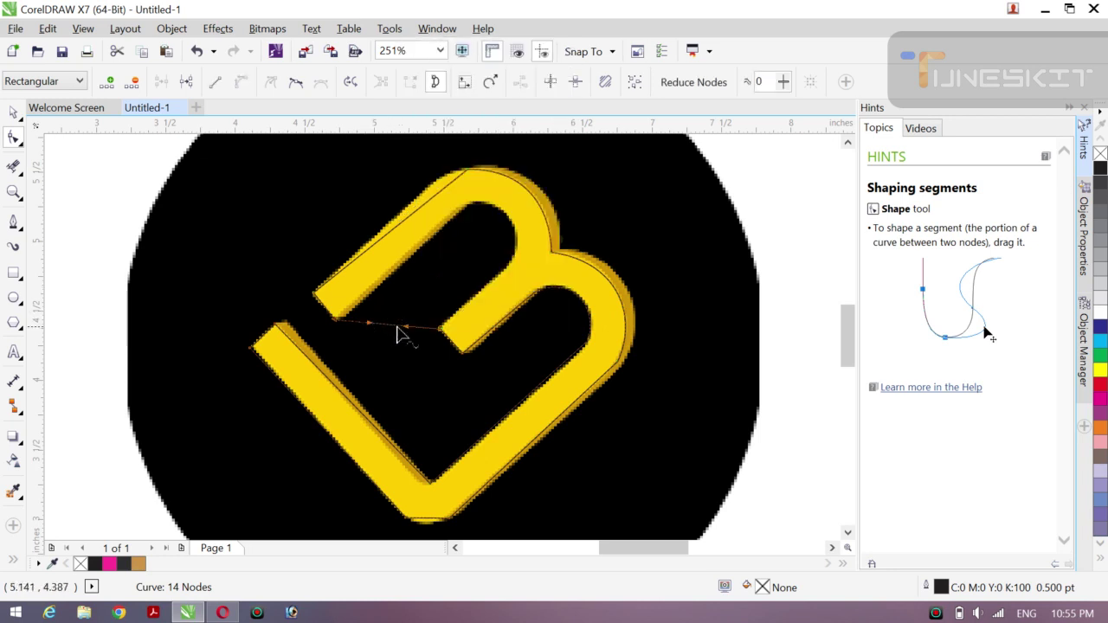
{"action": "left_click_drag", "start_coordinate": [405, 328], "coordinate": [497, 217]}
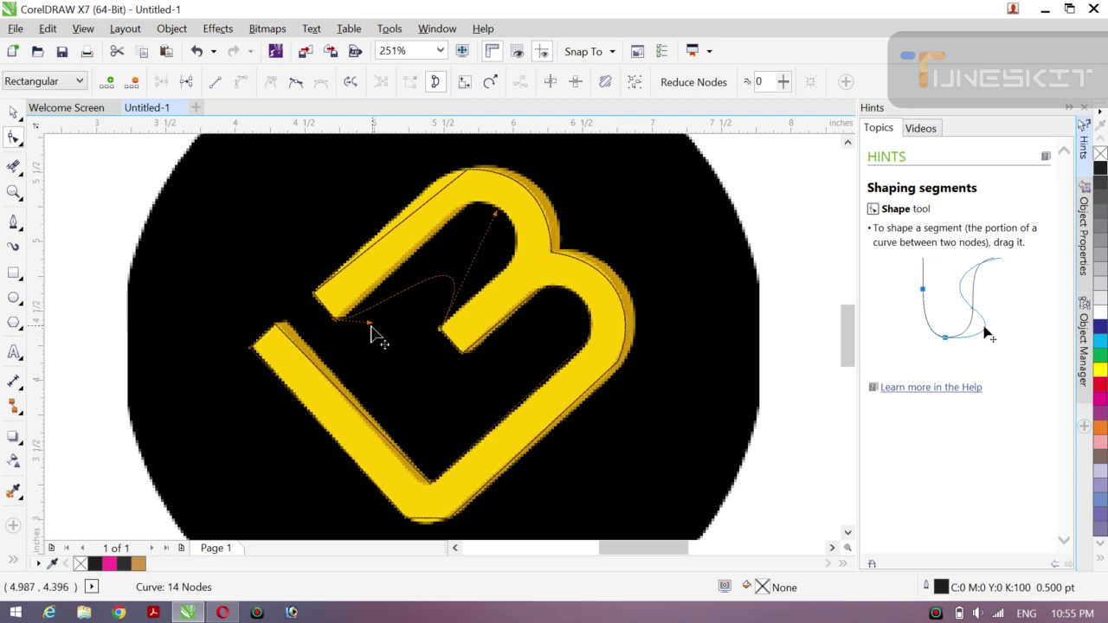
{"action": "left_click_drag", "start_coordinate": [373, 332], "coordinate": [578, 185]}
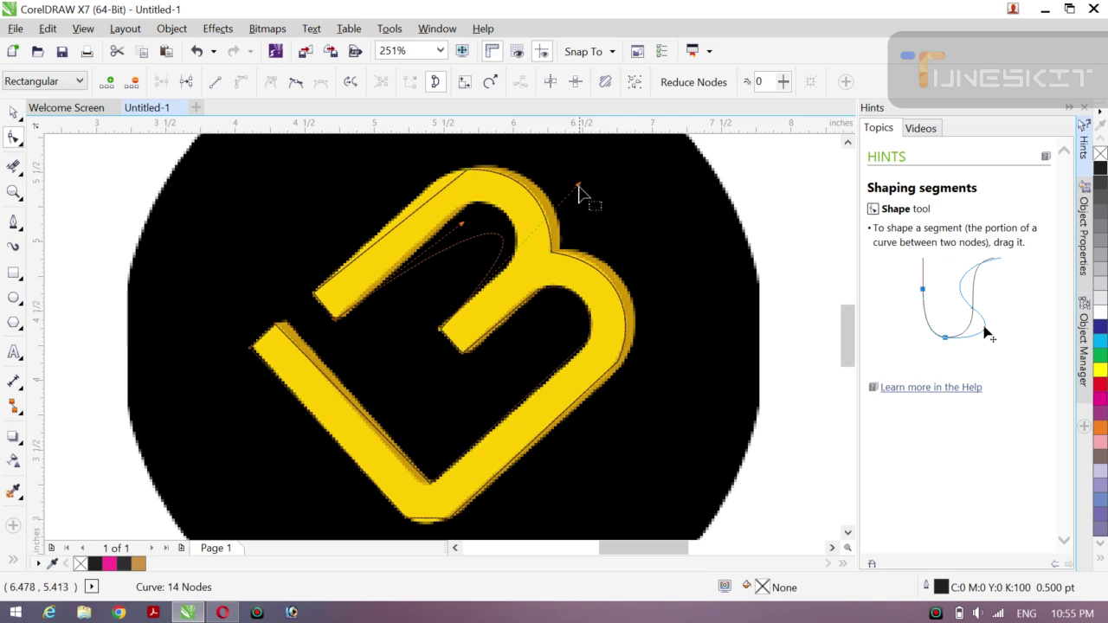
{"action": "left_click", "coordinate": [579, 187]}
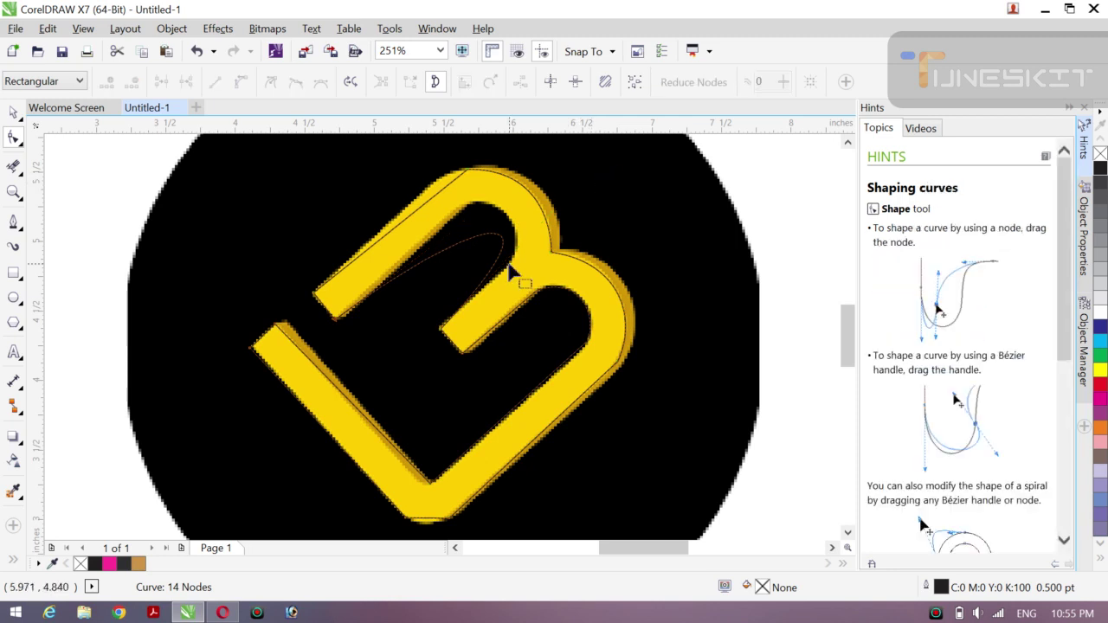
{"action": "left_click", "coordinate": [445, 334]}
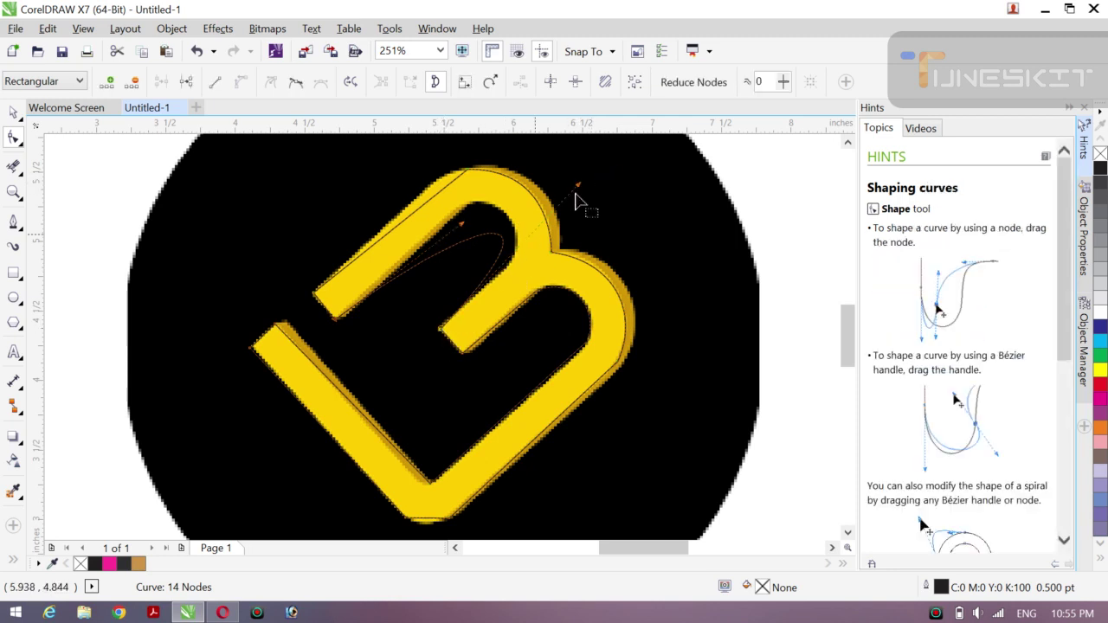
{"action": "left_click_drag", "start_coordinate": [578, 186], "coordinate": [612, 199]}
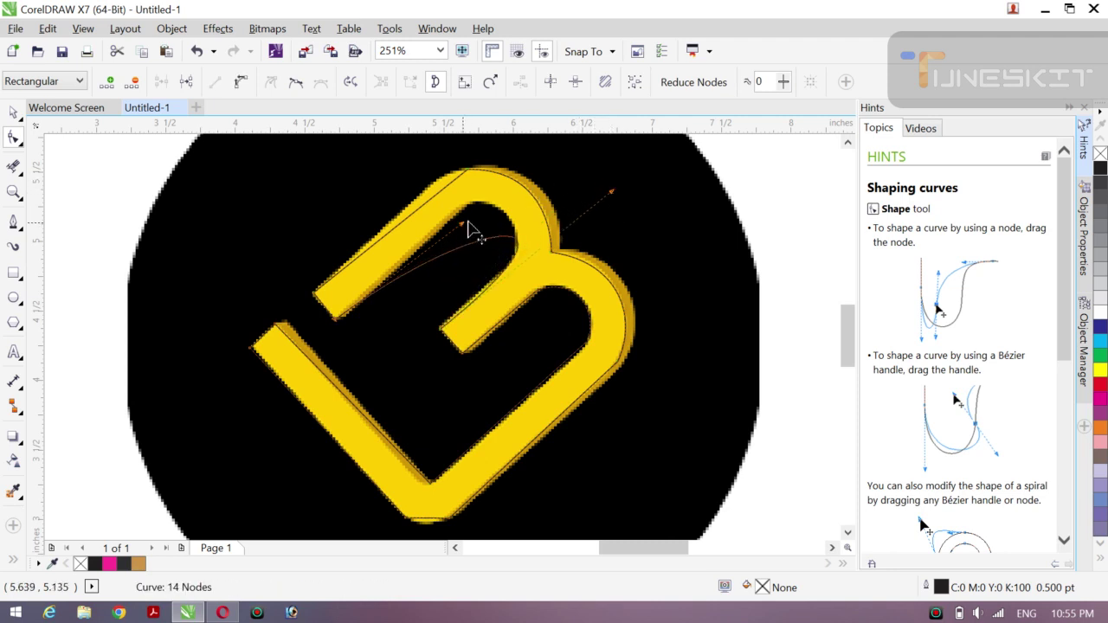
{"action": "mouse_move", "coordinate": [464, 228]}
{"action": "left_mouse_down"}
{"action": "mouse_move", "coordinate": [475, 188]}
{"action": "mouse_move", "coordinate": [440, 144]}
{"action": "mouse_move", "coordinate": [465, 233]}
{"action": "left_mouse_up"}
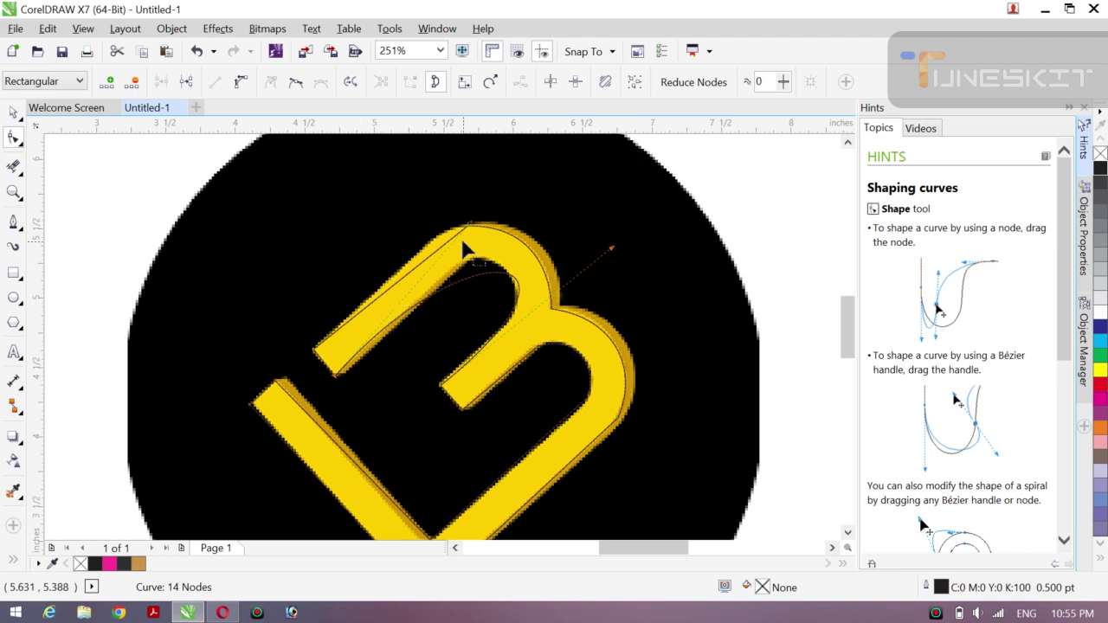
{"action": "left_click_drag", "start_coordinate": [468, 228], "coordinate": [500, 252]}
{"action": "left_click_drag", "start_coordinate": [472, 228], "coordinate": [494, 270]}
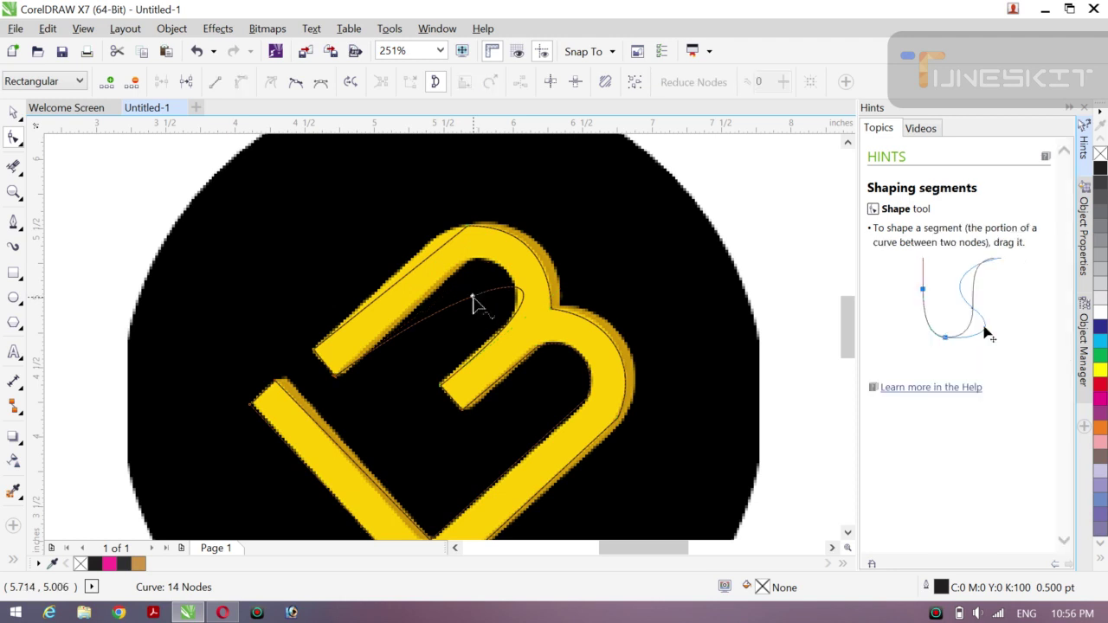
Step: Add a node on the upper bowl's inner curve and try to move it onto the yellow edge
{"action": "right_click", "coordinate": [472, 297]}
{"action": "left_click", "coordinate": [514, 313]}
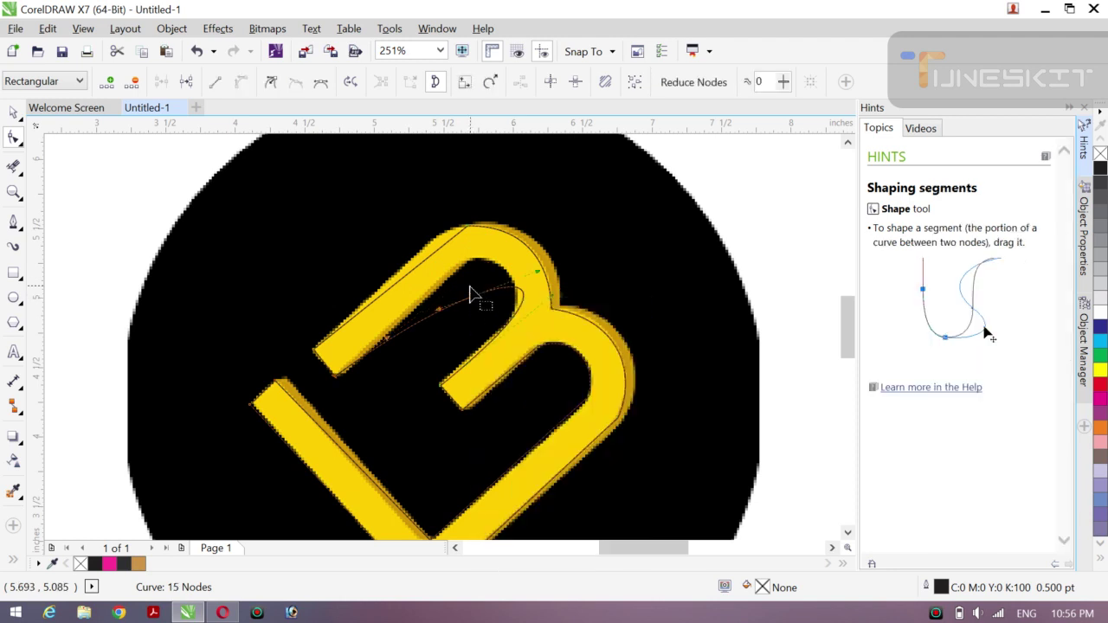
{"action": "left_click_drag", "start_coordinate": [473, 298], "coordinate": [464, 266]}
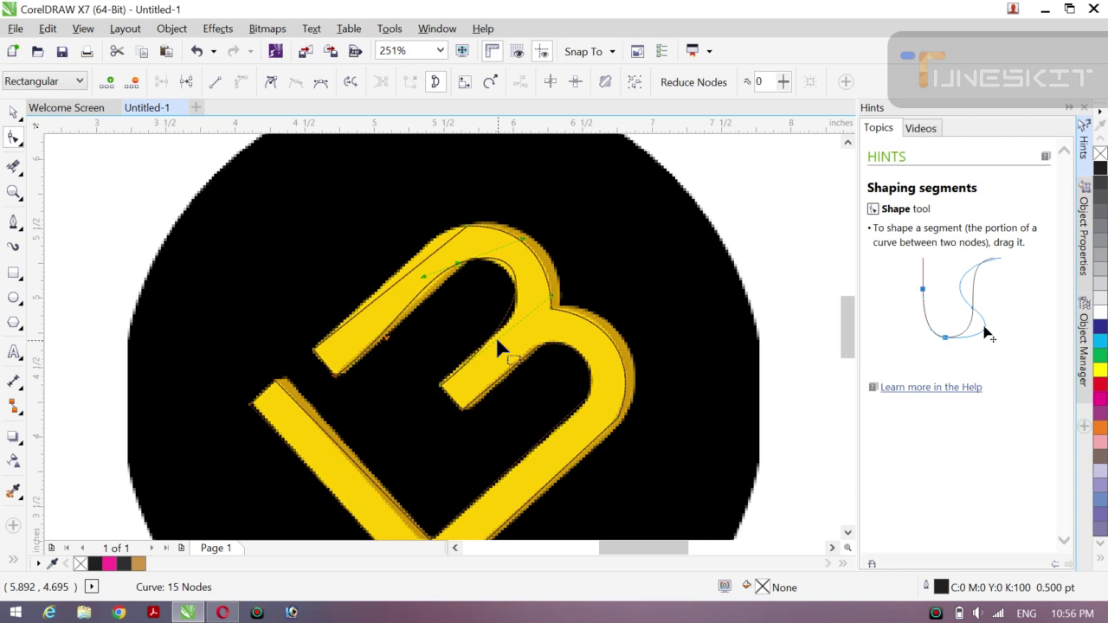
Step: Undo all curve shaping and the whole hand-drawn outline, going back to the bare logo bitmap
{"action": "key", "text": "ctrl+z"}
{"action": "key", "text": "ctrl+z"}
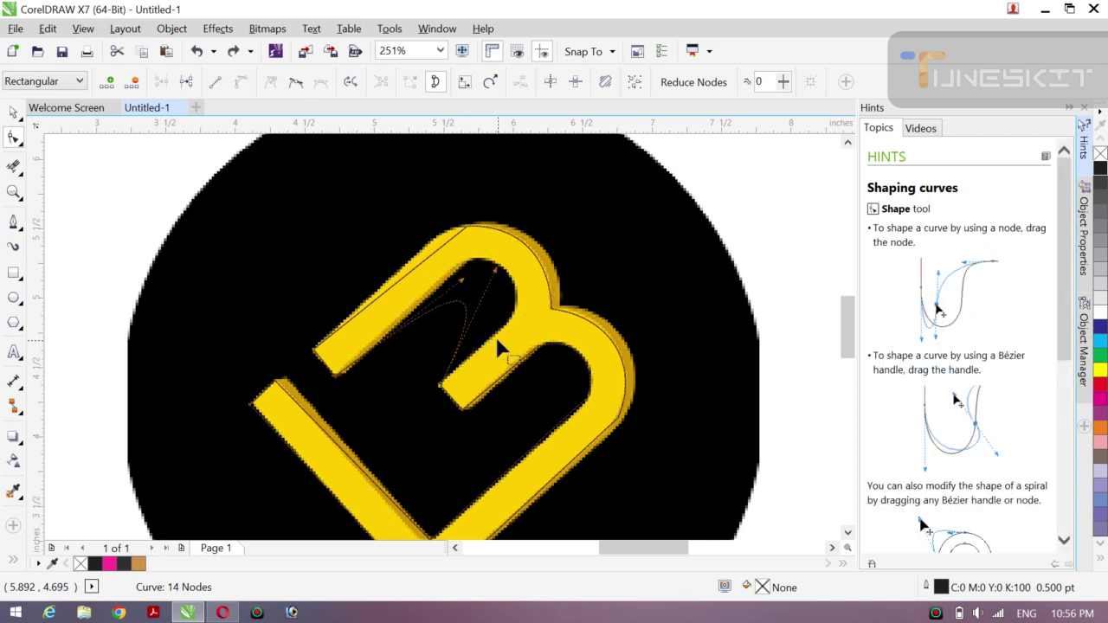
{"action": "key", "text": "ctrl+z"}
{"action": "key", "text": "ctrl+z"}
{"action": "key", "text": "ctrl+z"}
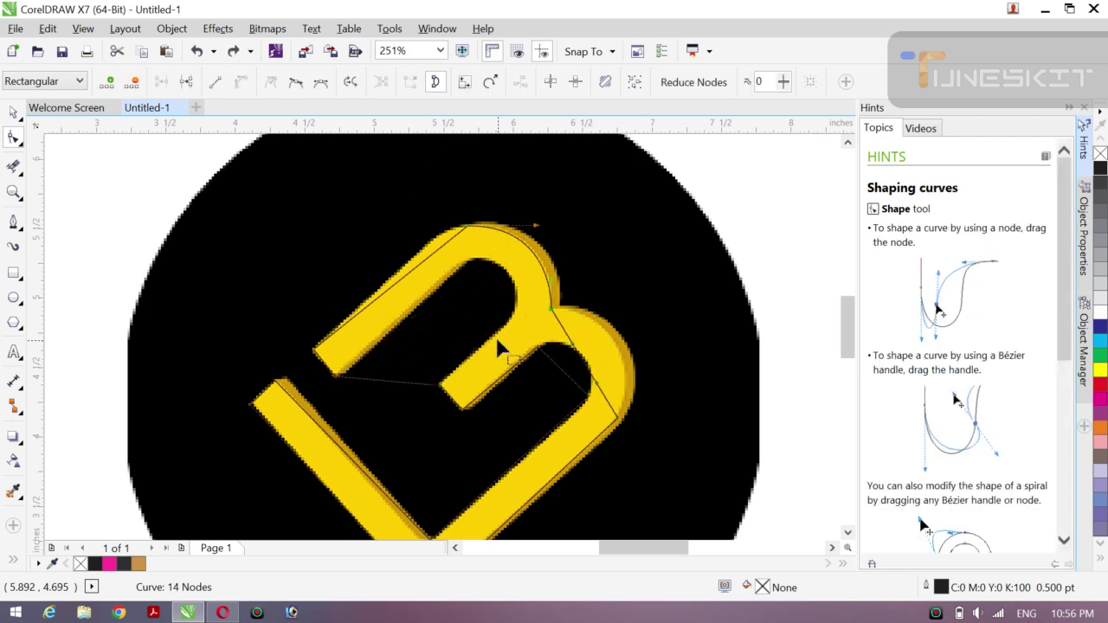
{"action": "key", "text": "ctrl+z"}
{"action": "key", "text": "z"}
{"action": "key", "text": "ctrl+z"}
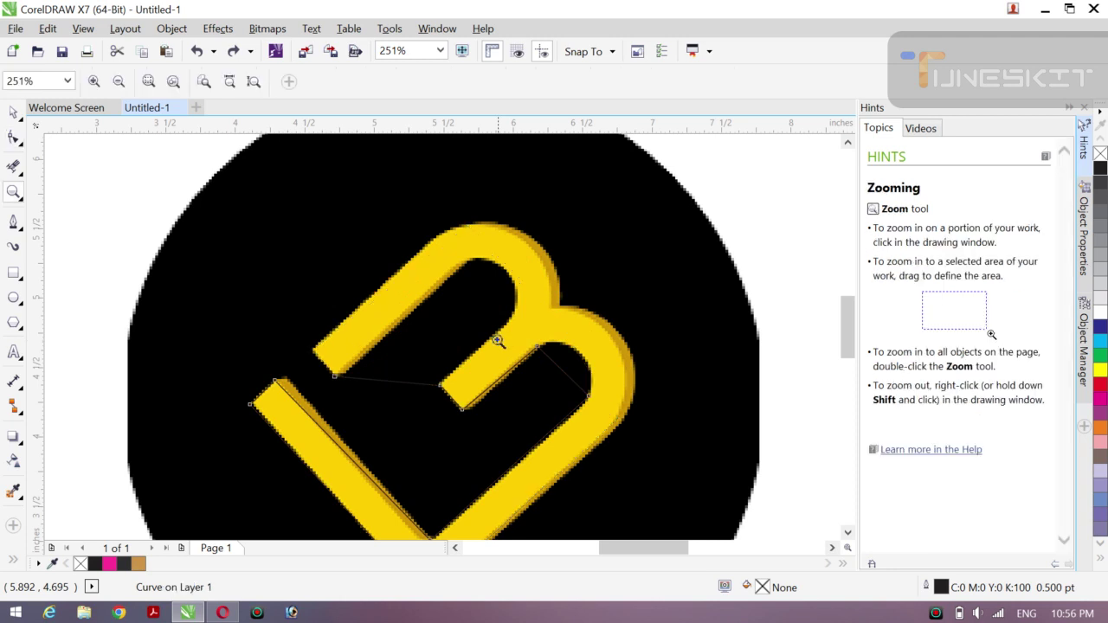
{"action": "key", "text": "ctrl+z"}
{"action": "key", "text": "ctrl+z"}
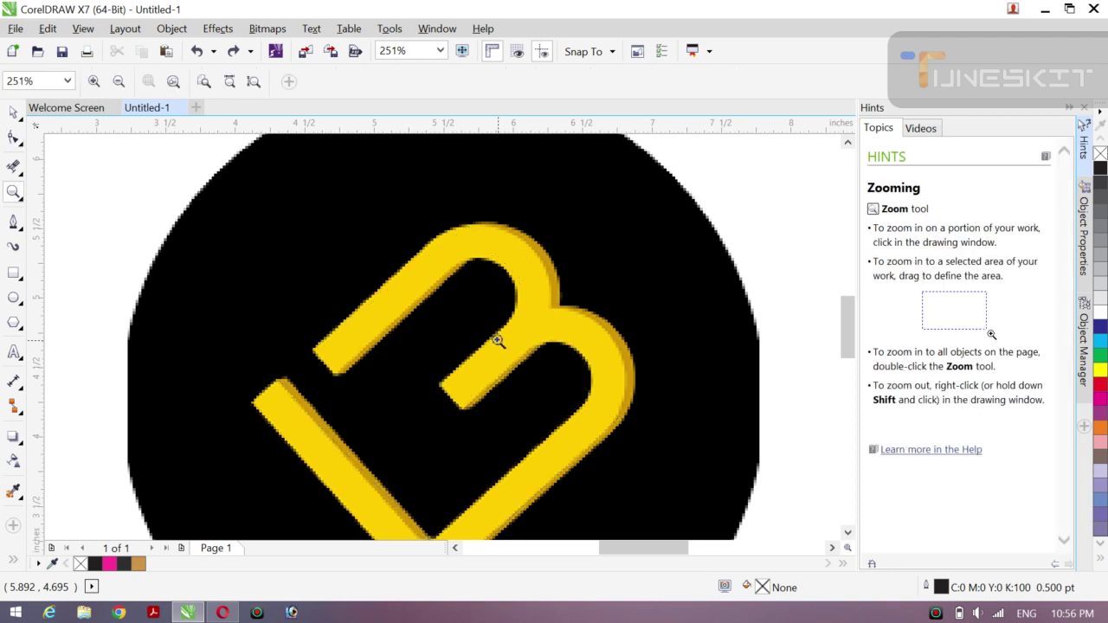
Step: Trace the logo bitmap with an Outline Trace for a high quality image, with Remove background enabled
{"action": "left_click", "coordinate": [22, 122]}
{"action": "left_click", "coordinate": [52, 112]}
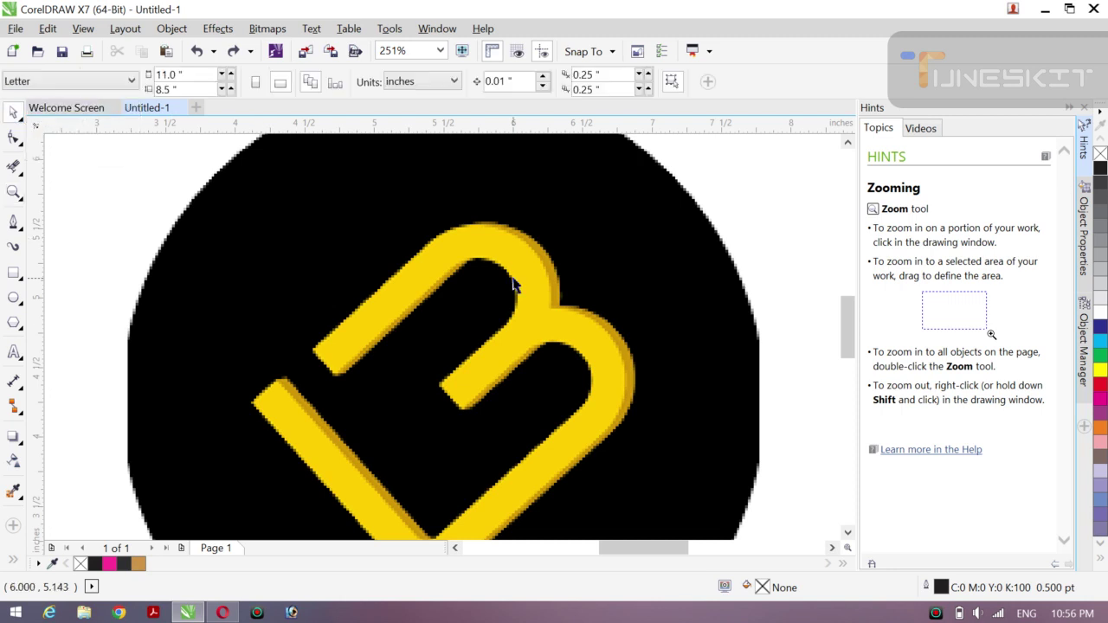
{"action": "left_click", "coordinate": [514, 277]}
{"action": "left_click", "coordinate": [606, 90]}
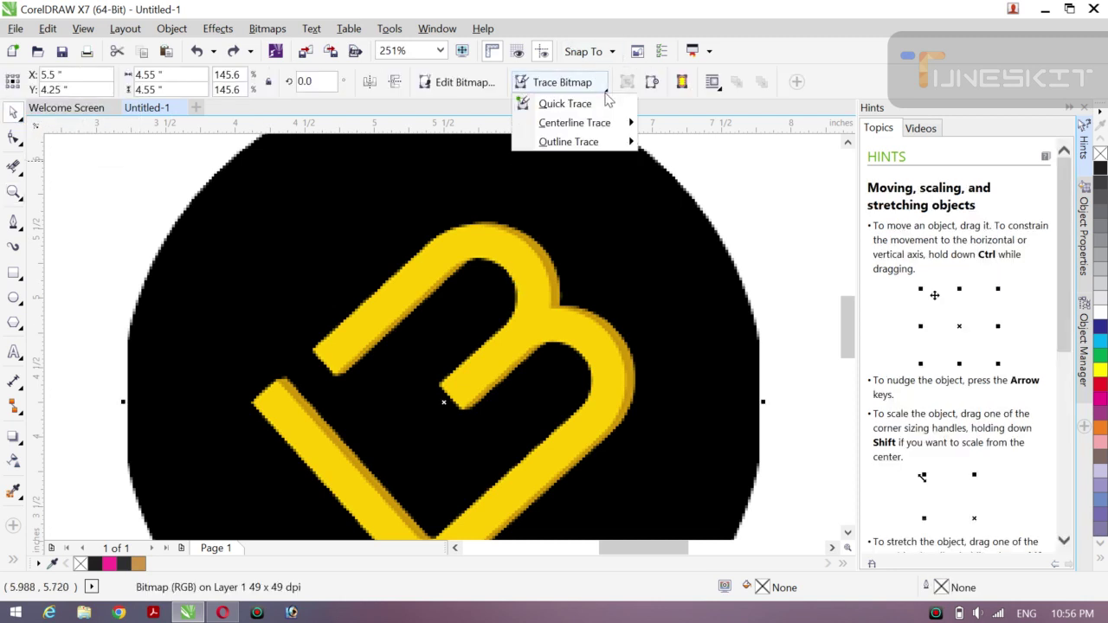
{"action": "mouse_move", "coordinate": [566, 146]}
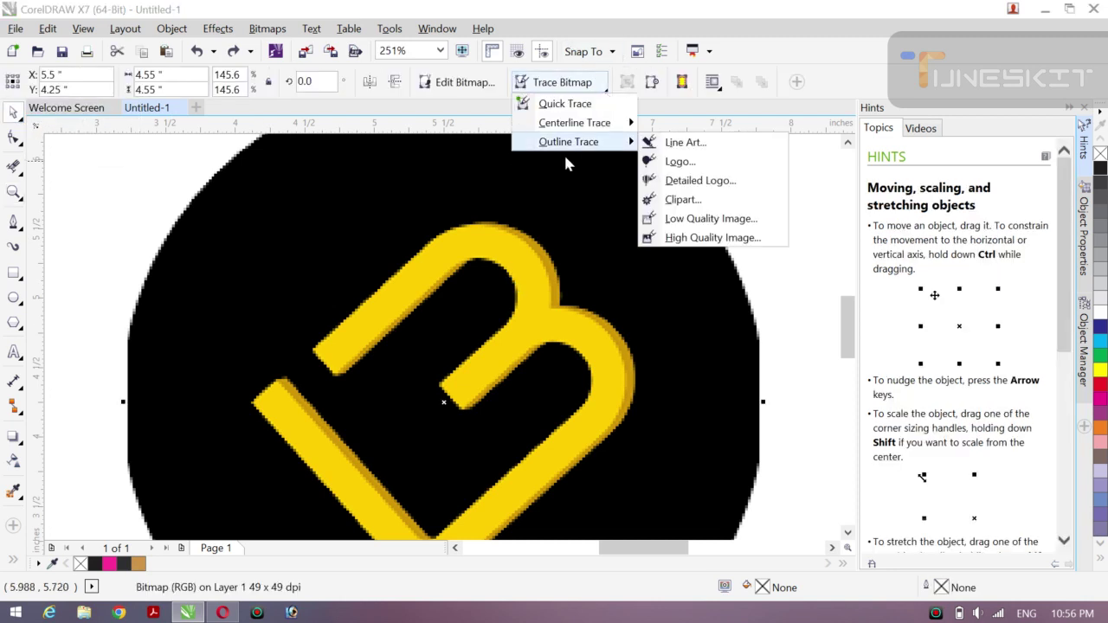
{"action": "left_click", "coordinate": [695, 238]}
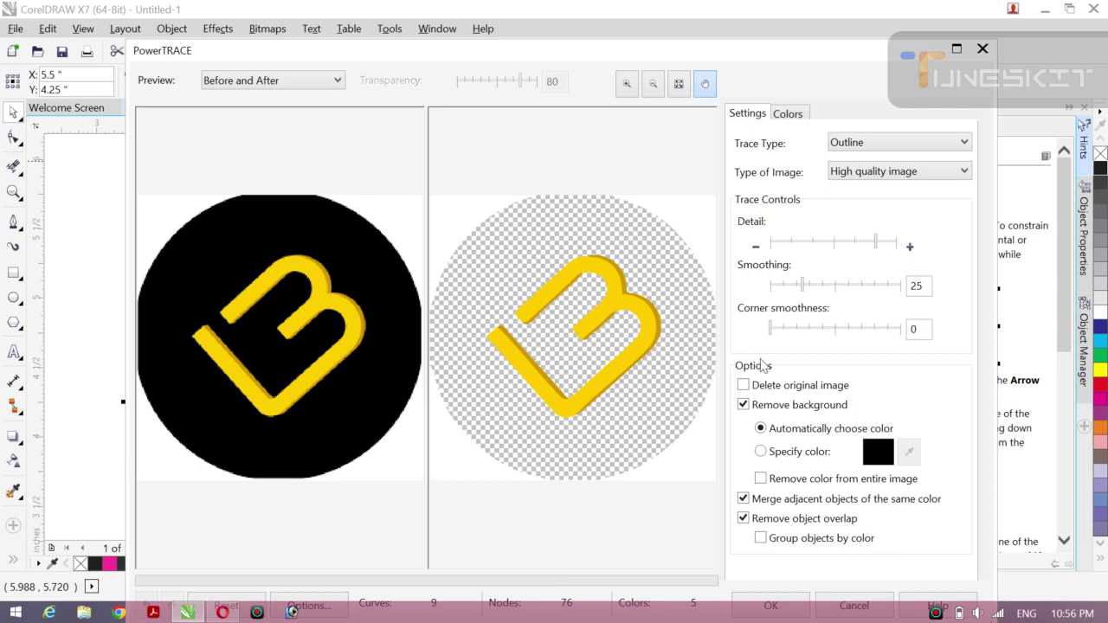
{"action": "left_click", "coordinate": [778, 602]}
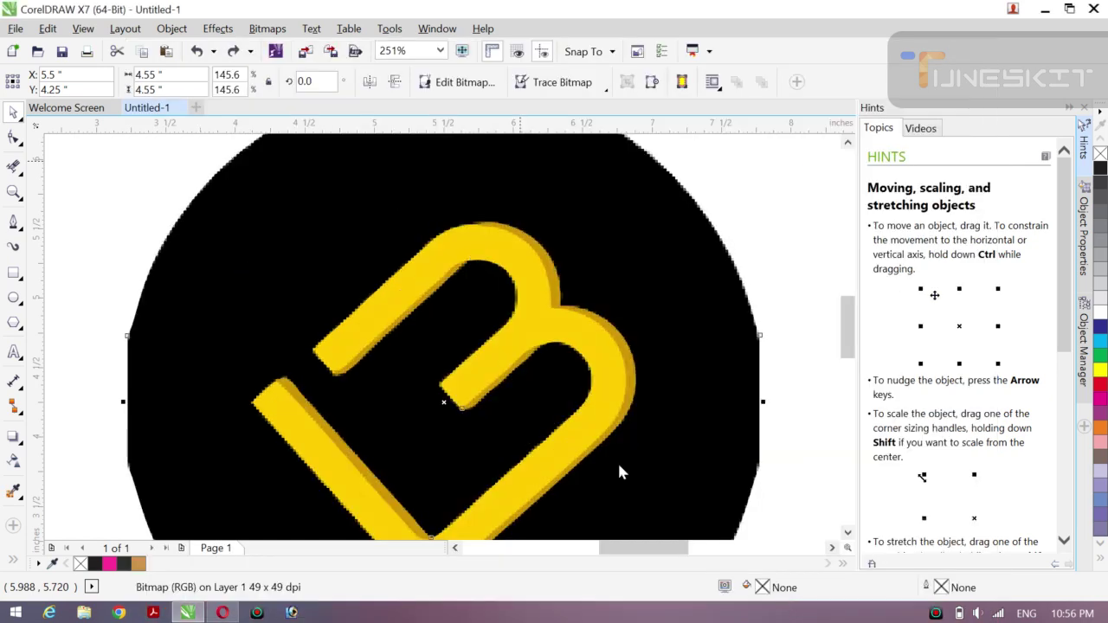
Step: Move the original logo bitmap off the traced copy and delete it
{"action": "key", "text": "z"}
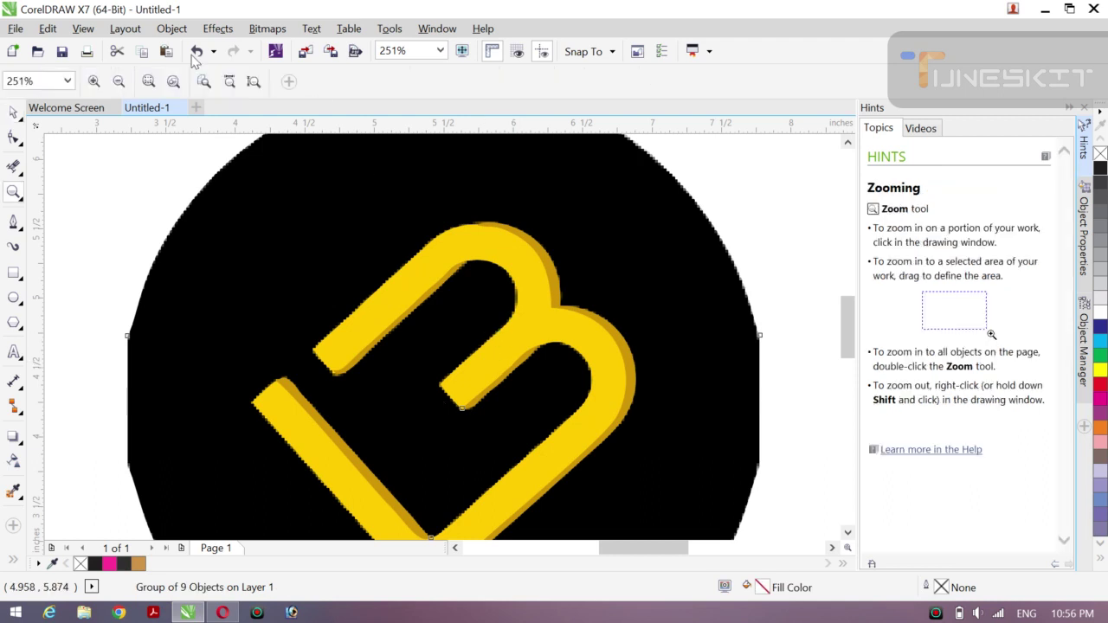
{"action": "left_click", "coordinate": [118, 81]}
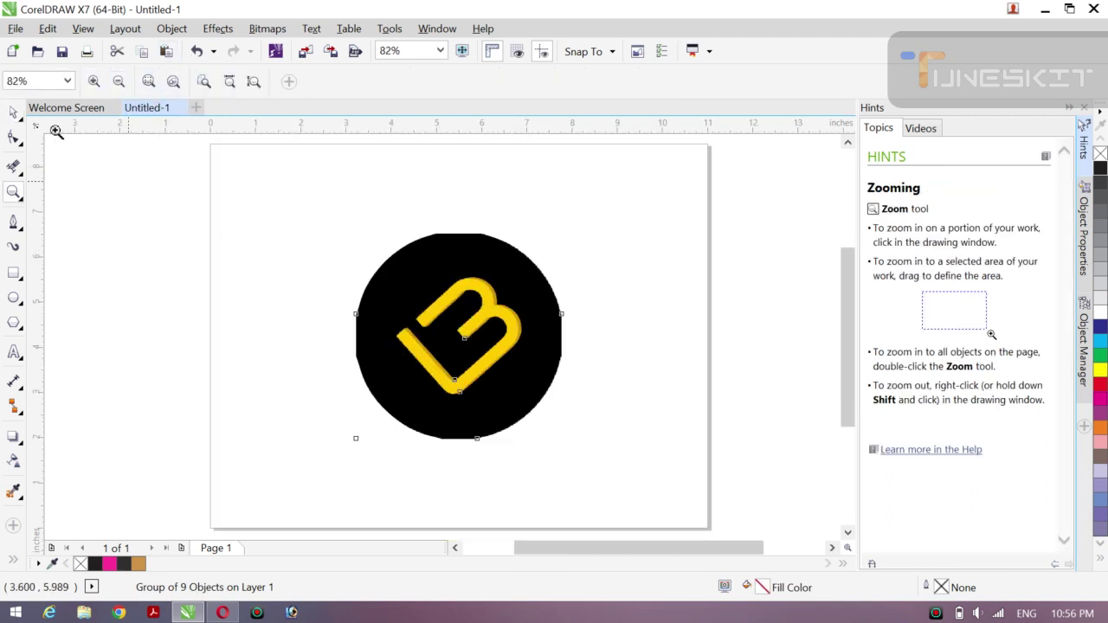
{"action": "left_click", "coordinate": [23, 122]}
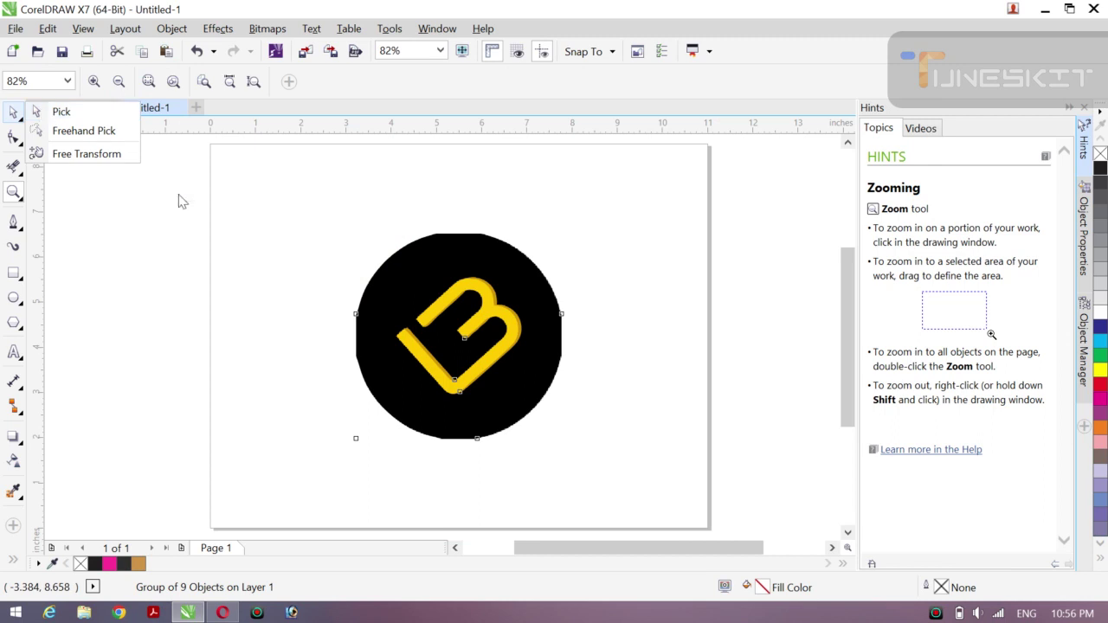
{"action": "left_click", "coordinate": [60, 111]}
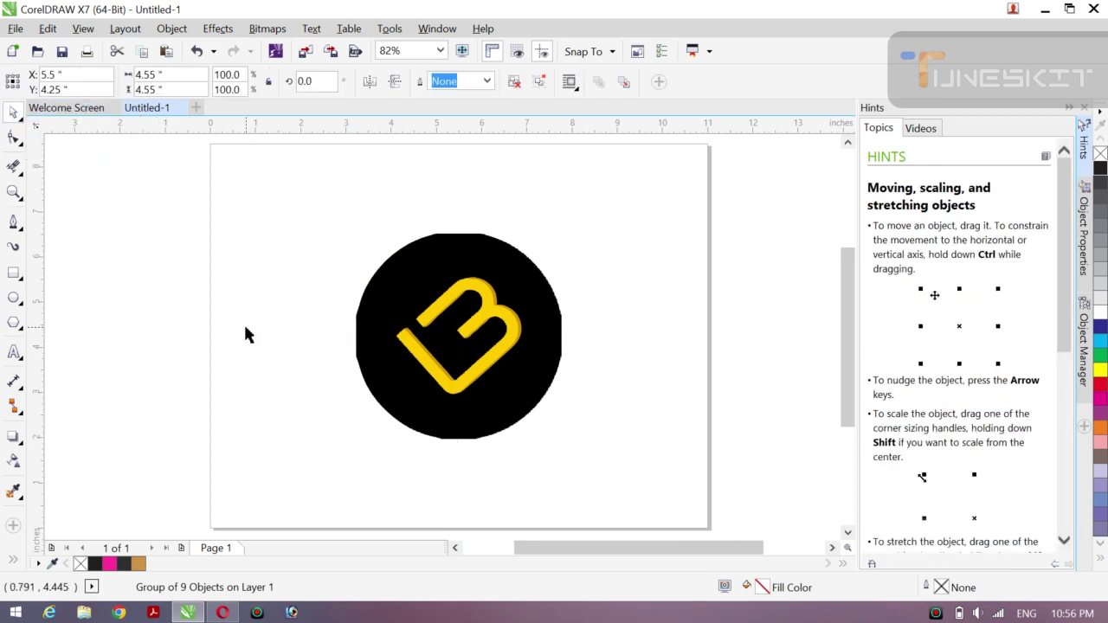
{"action": "left_click", "coordinate": [243, 322]}
{"action": "left_click_drag", "start_coordinate": [465, 346], "coordinate": [246, 334]}
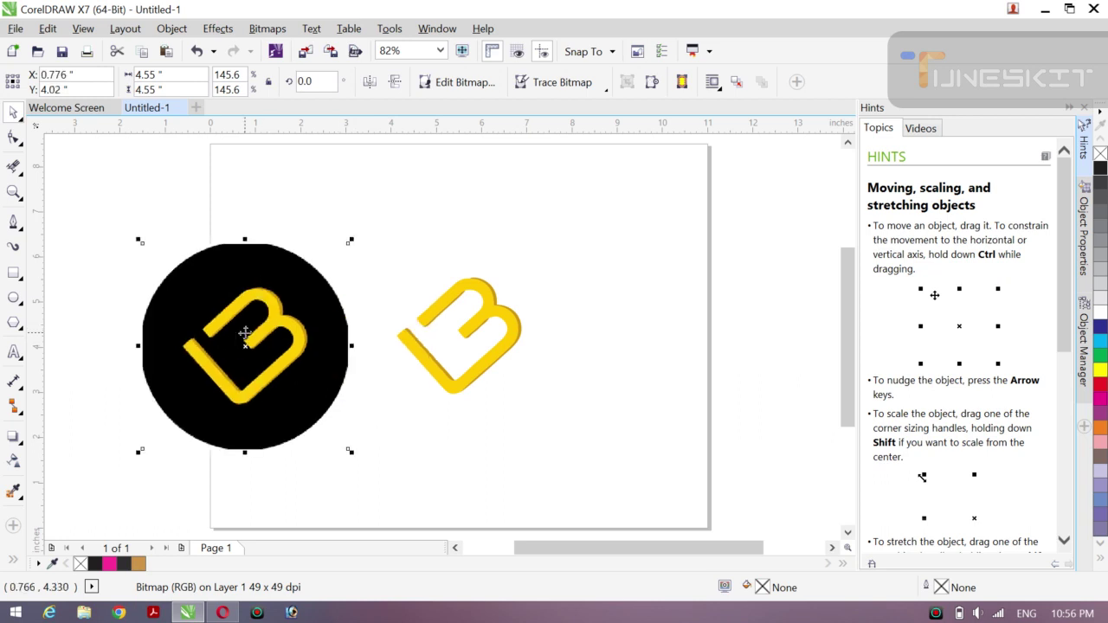
{"action": "right_click", "coordinate": [246, 334]}
{"action": "left_click", "coordinate": [185, 208]}
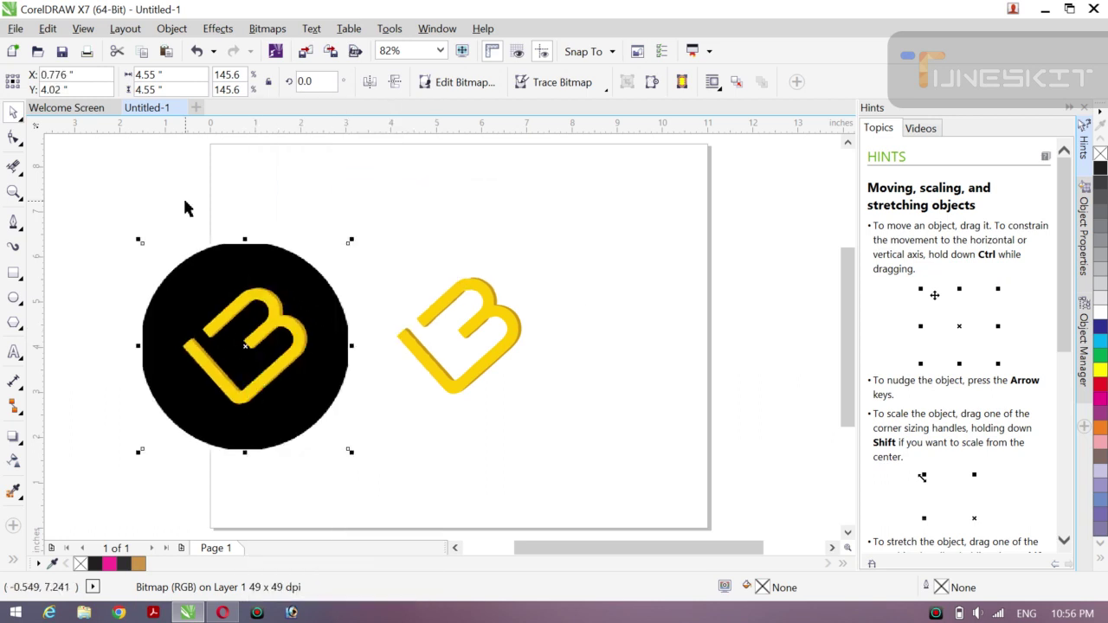
{"action": "key", "text": "Delete"}
Step: Move the traced logo group up and left on the page, to about X 4.94, Y 4.61 inches
{"action": "left_click_drag", "start_coordinate": [364, 224], "coordinate": [586, 438]}
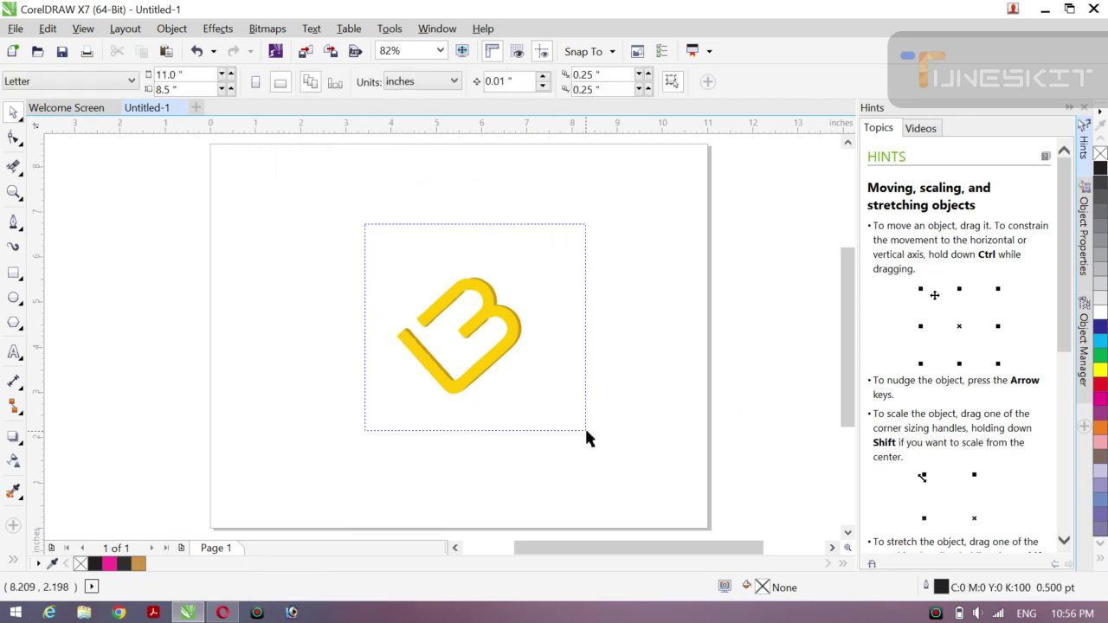
{"action": "left_click", "coordinate": [471, 331]}
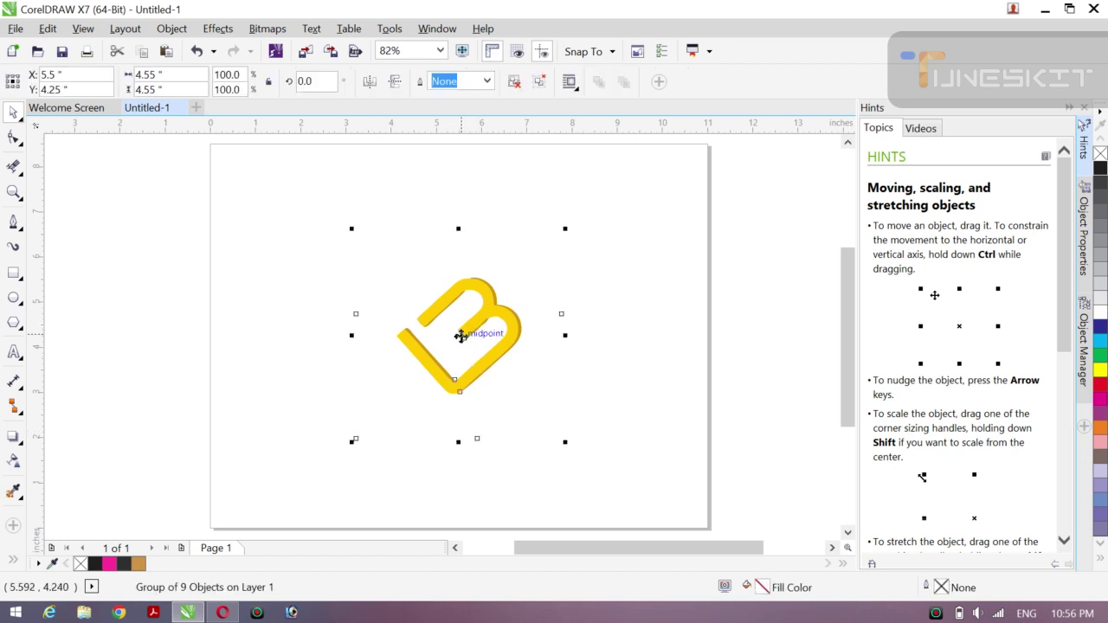
{"action": "left_click_drag", "start_coordinate": [461, 336], "coordinate": [433, 319]}
{"action": "left_click", "coordinate": [159, 315]}
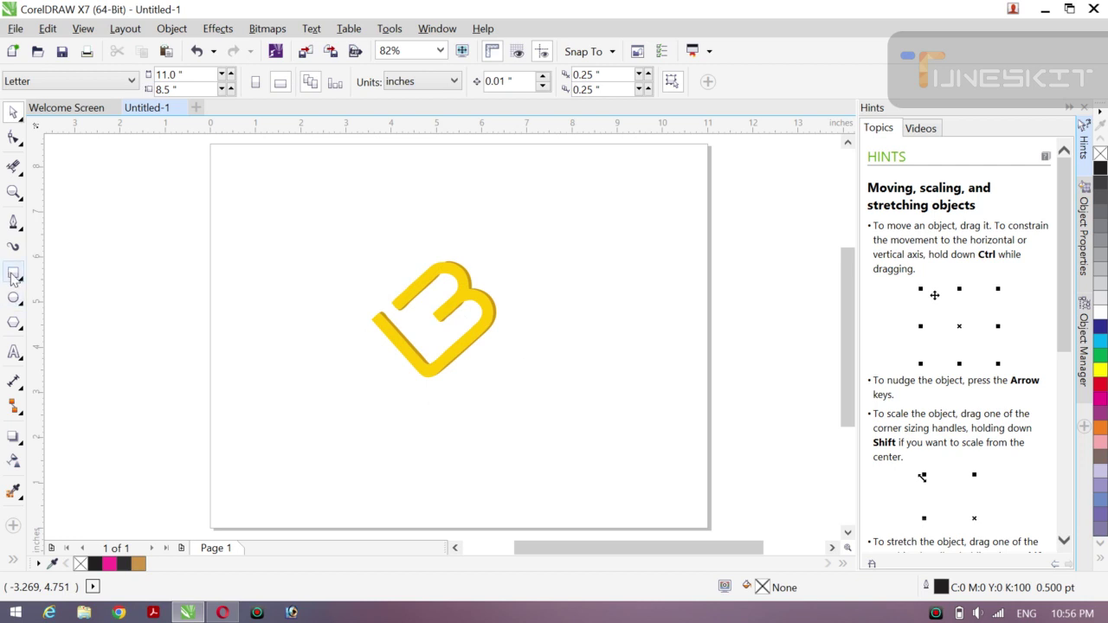
Step: Create a page-sized rectangle behind the traced logo and fill it with black
{"action": "double_click", "coordinate": [12, 275]}
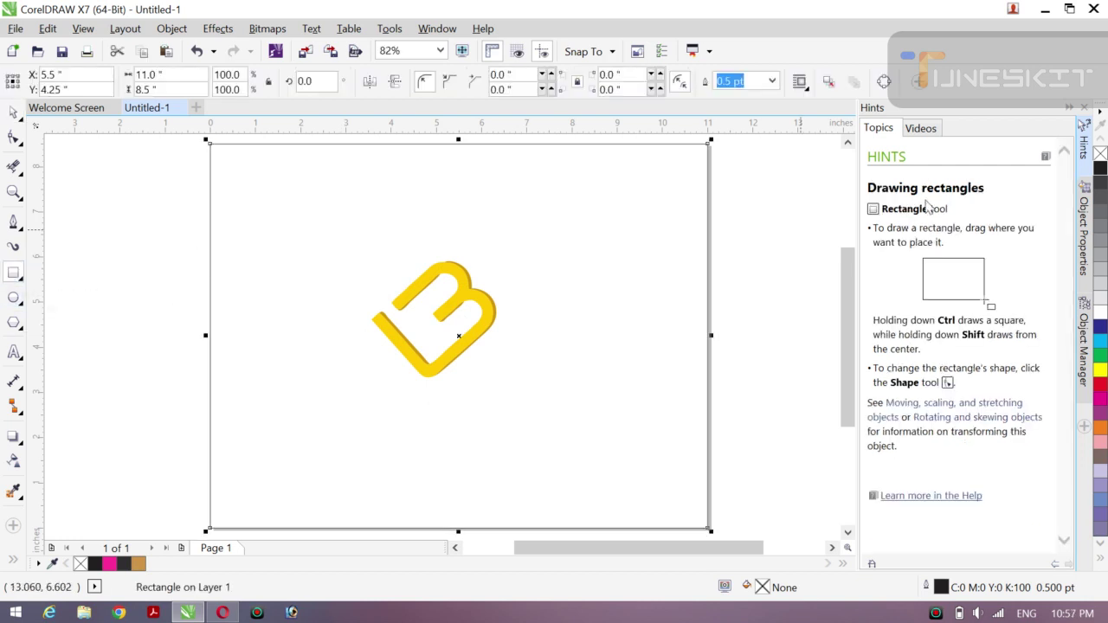
{"action": "left_click", "coordinate": [1100, 169]}
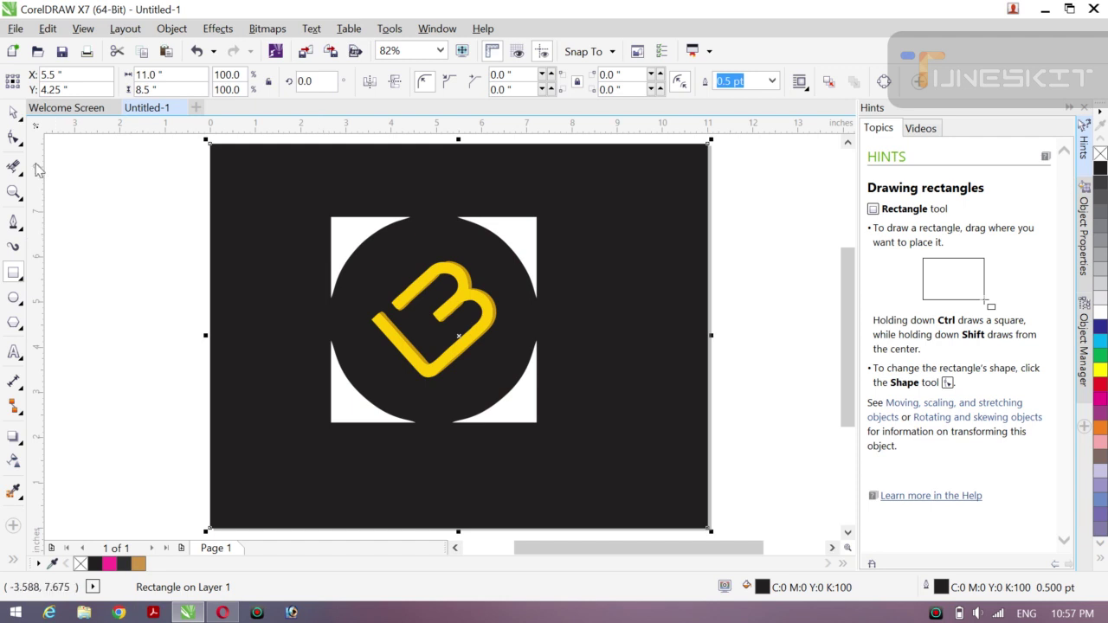
{"action": "left_click", "coordinate": [19, 118]}
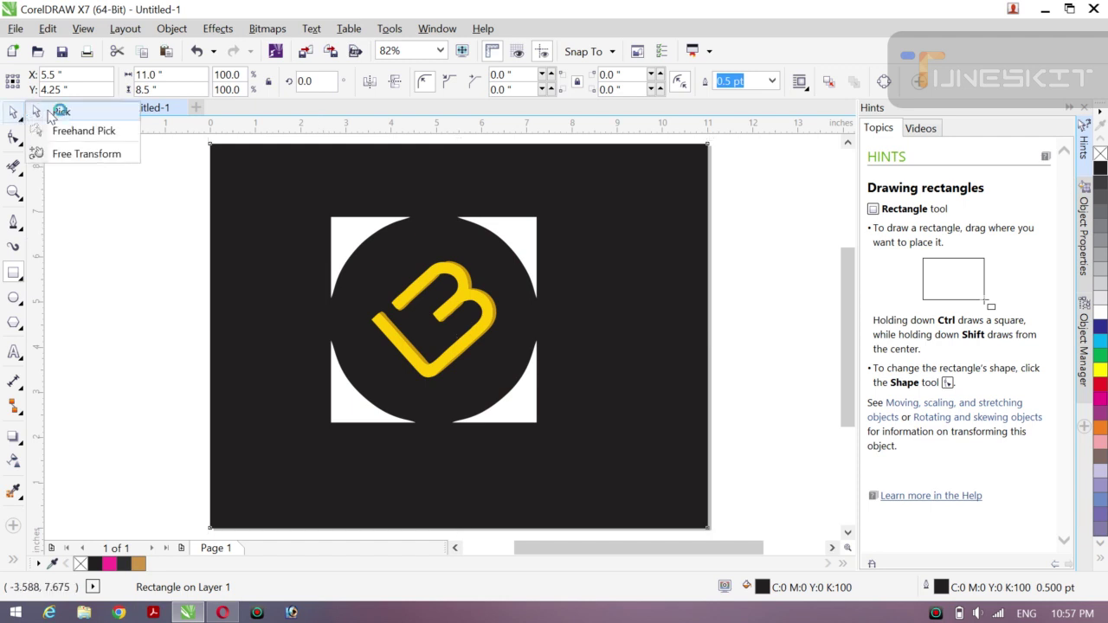
{"action": "left_click", "coordinate": [110, 233]}
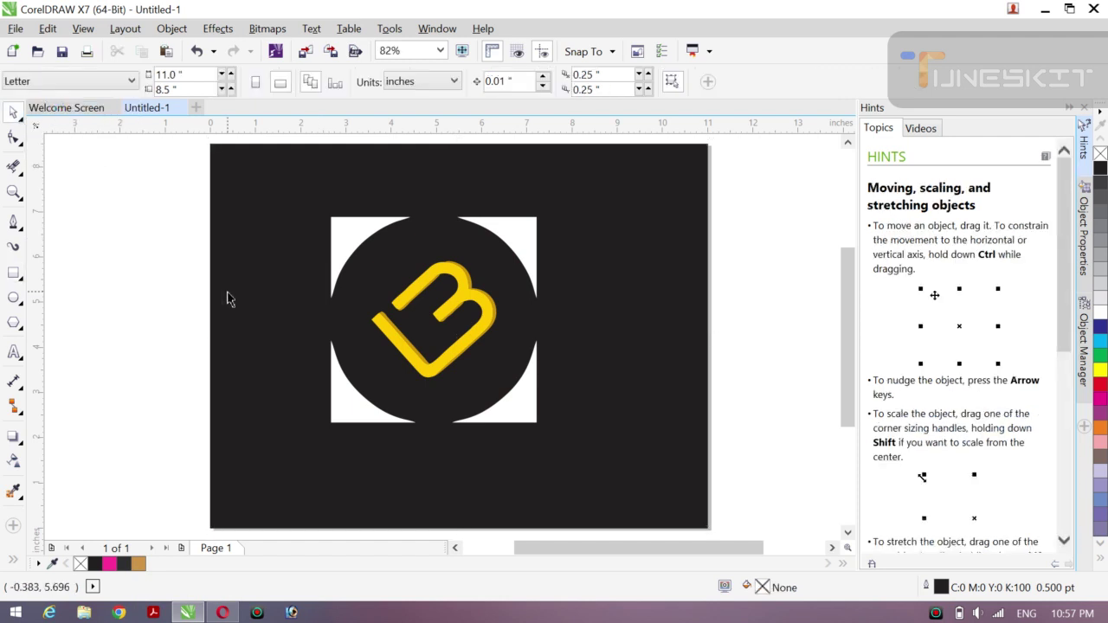
Step: Ungroup the traced logo into separate objects and clear their selection
{"action": "left_click", "coordinate": [450, 312]}
{"action": "right_click", "coordinate": [449, 312]}
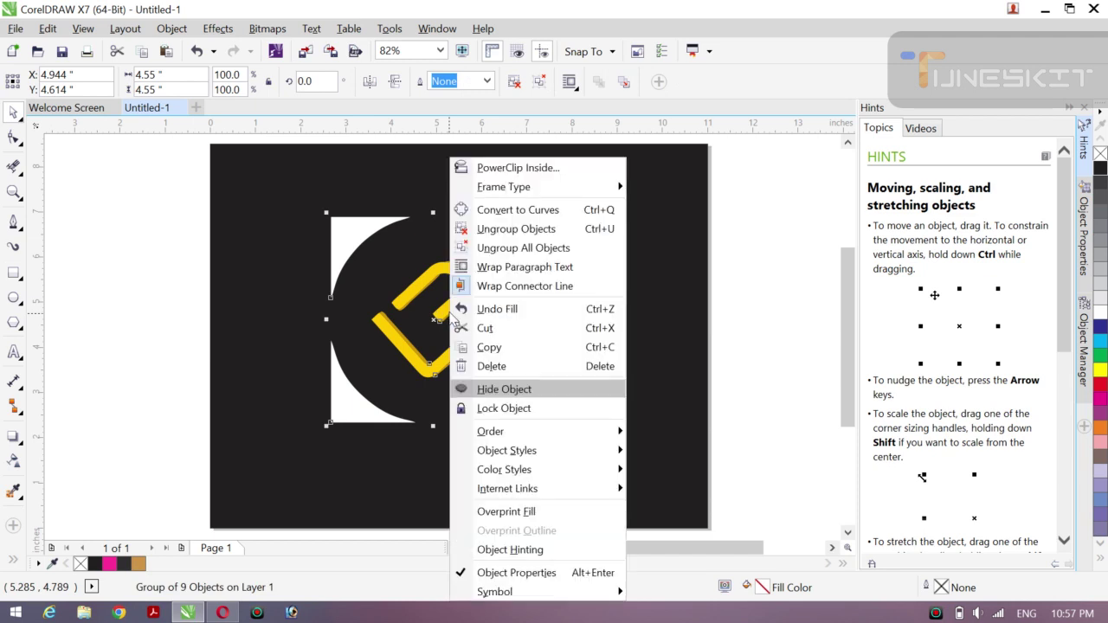
{"action": "left_click", "coordinate": [549, 229]}
{"action": "left_click", "coordinate": [219, 340]}
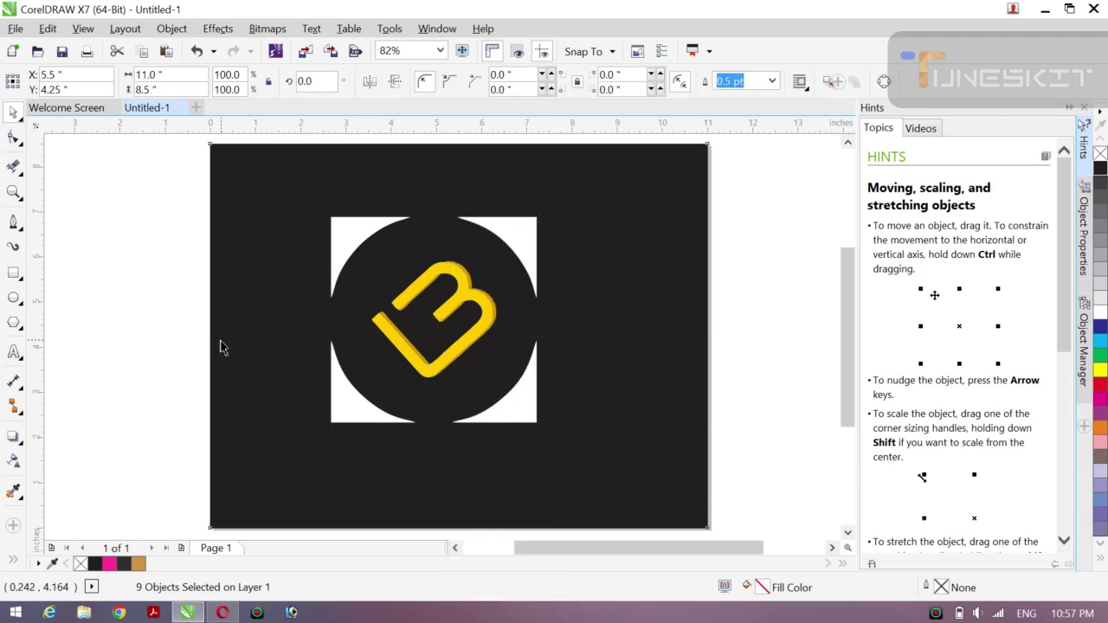
Step: Move the yellow B shape off the black page into the empty area beside it, to about X -1.95, Y 5.15 inches
{"action": "left_click", "coordinate": [347, 232]}
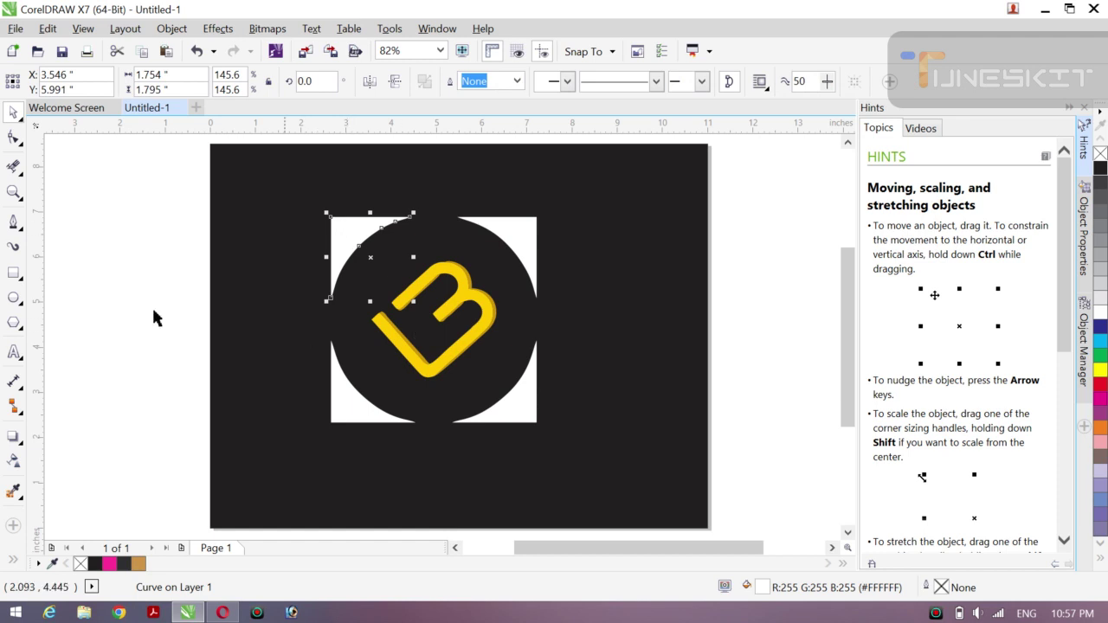
{"action": "left_click", "coordinate": [120, 293]}
{"action": "left_click", "coordinate": [448, 317]}
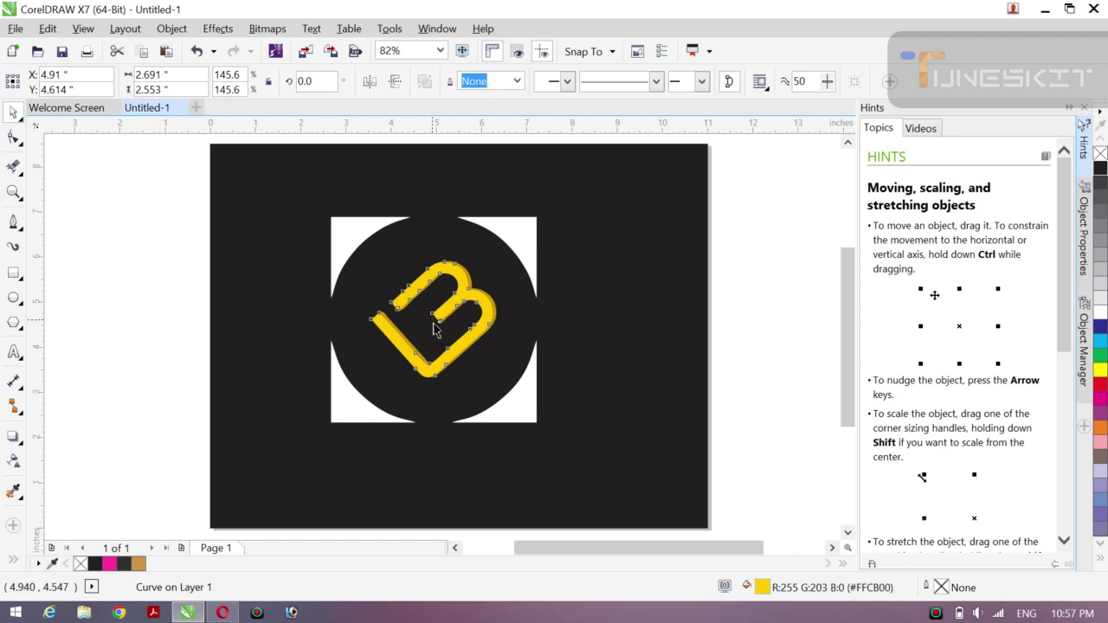
{"action": "left_click_drag", "start_coordinate": [436, 329], "coordinate": [124, 294]}
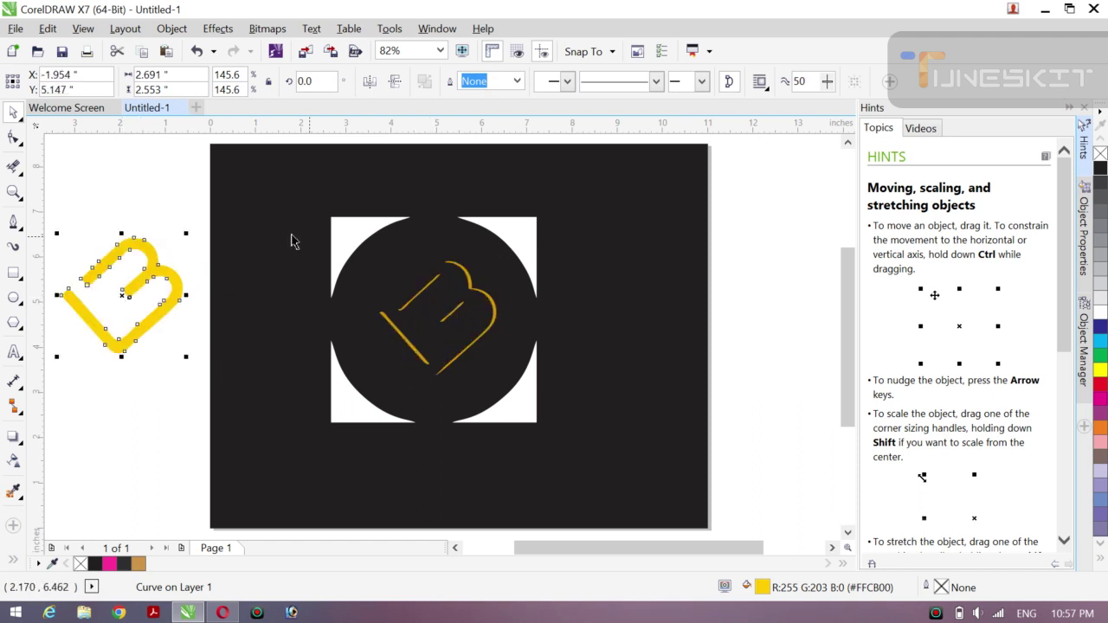
Step: Delete the dark gold shading strokes left behind in the middle of the black page
{"action": "left_click", "coordinate": [474, 295]}
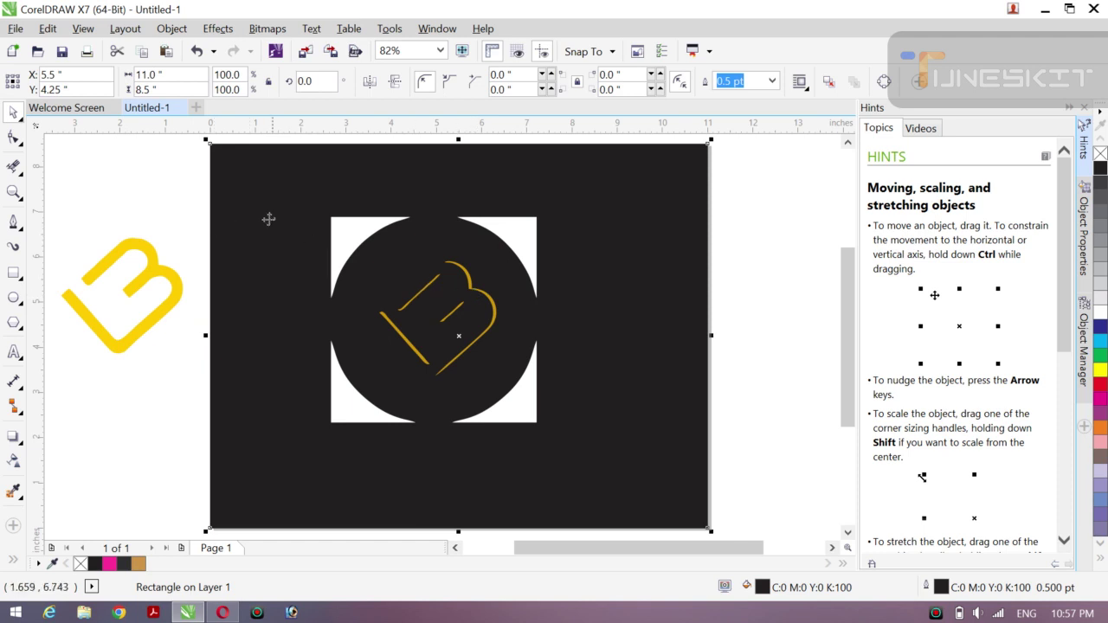
{"action": "left_click", "coordinate": [119, 192]}
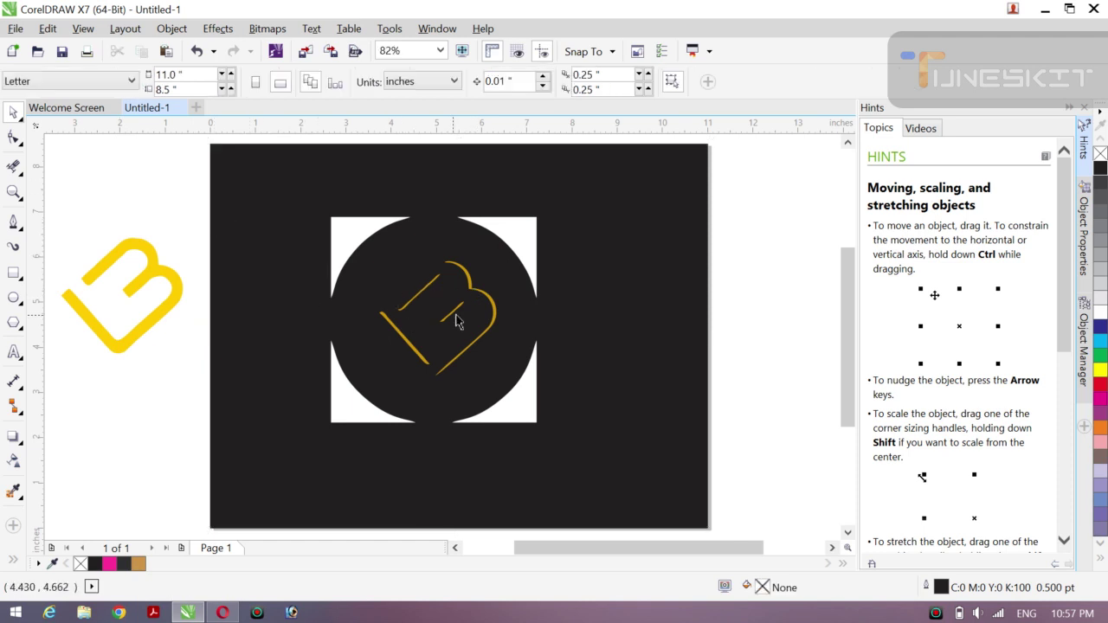
{"action": "left_click", "coordinate": [451, 319]}
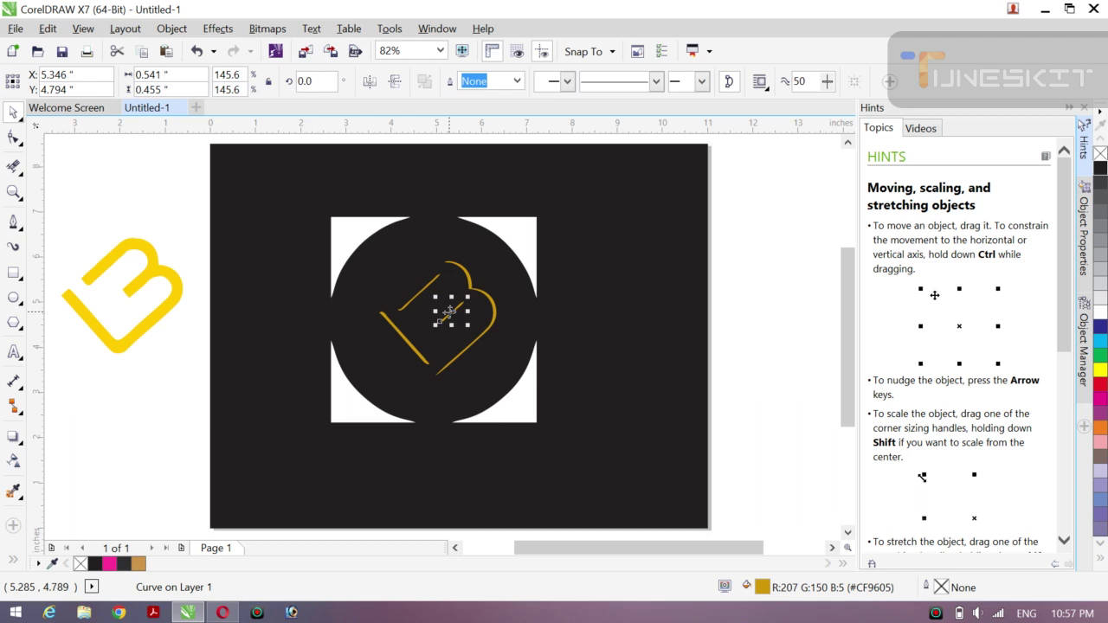
{"action": "left_click_drag", "start_coordinate": [198, 250], "coordinate": [506, 404]}
{"action": "key", "text": "Delete"}
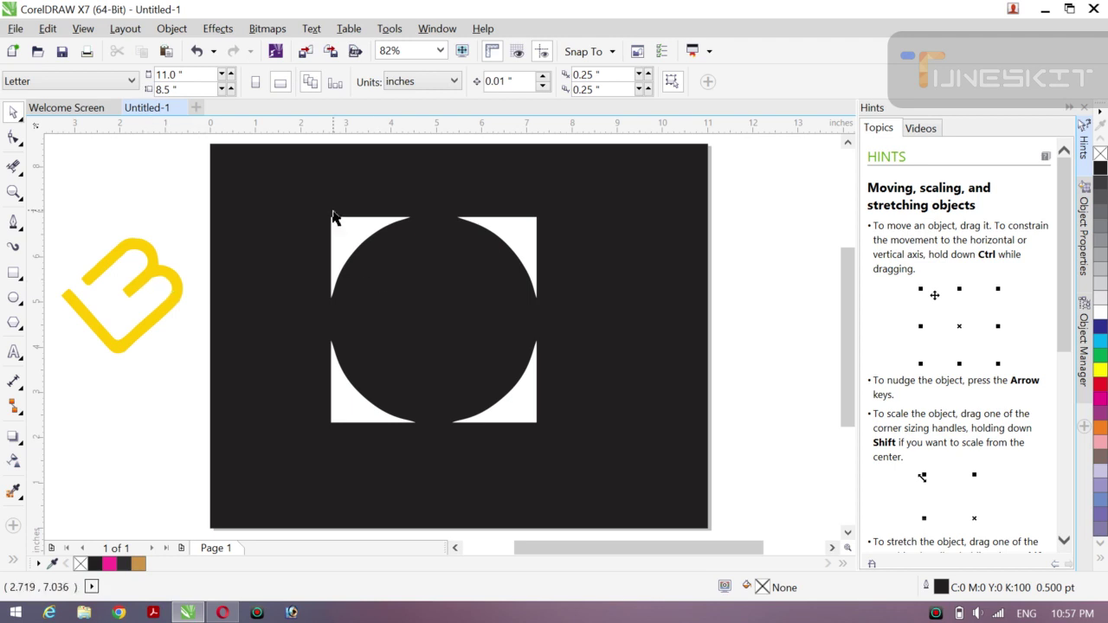
Step: Select the four white corner shapes and scale them down together to about 2.84 by 2.84 inches
{"action": "left_click_drag", "start_coordinate": [190, 176], "coordinate": [502, 387]}
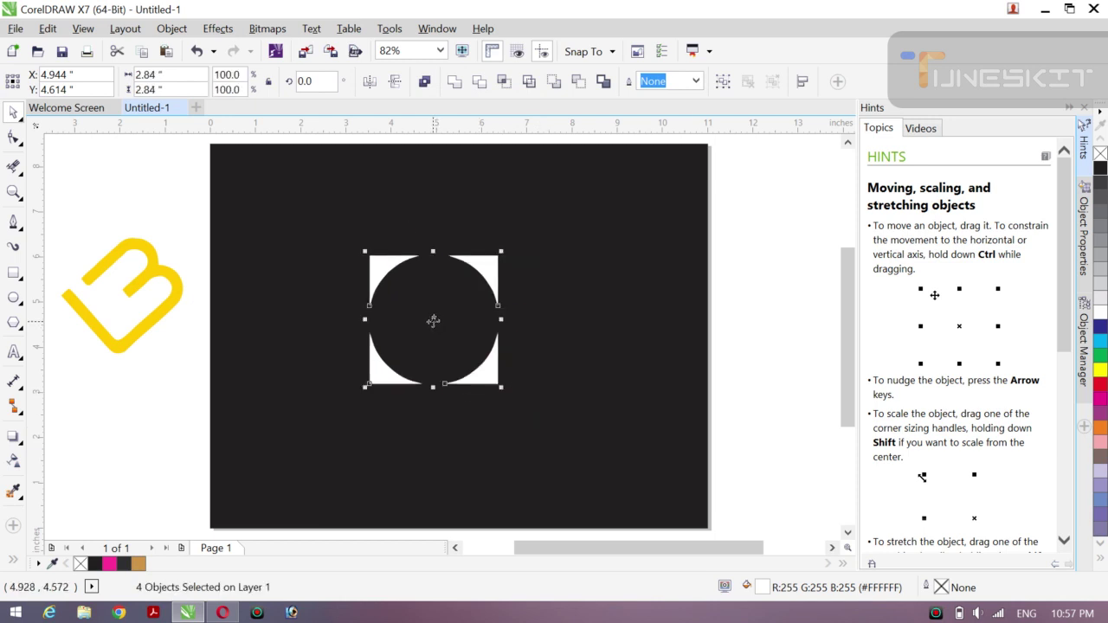
{"action": "left_click_drag", "start_coordinate": [433, 320], "coordinate": [753, 243]}
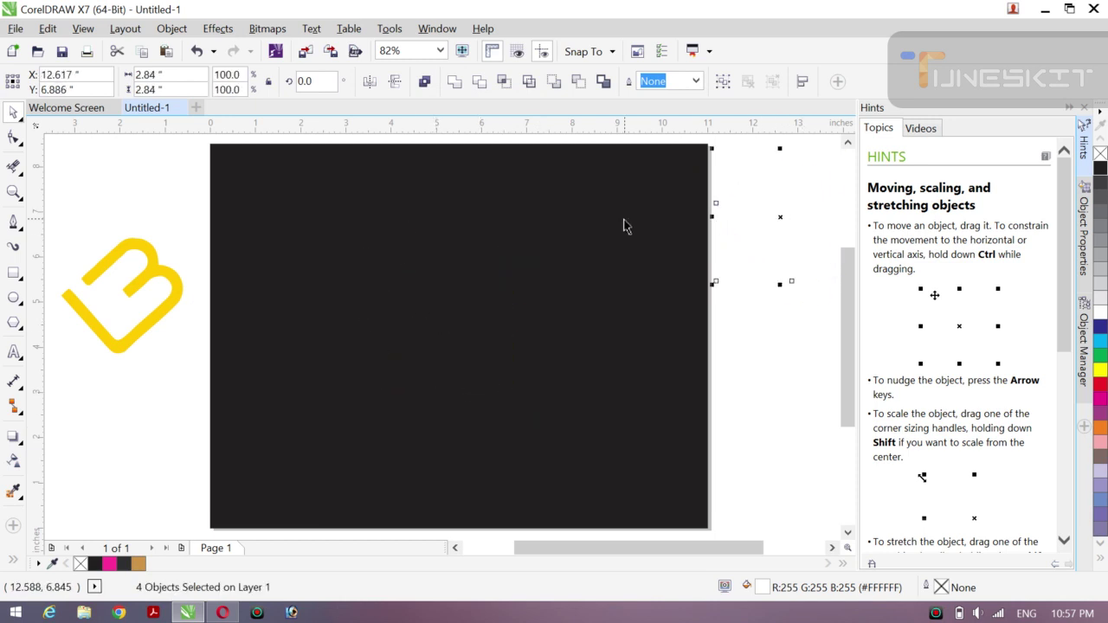
{"action": "left_click", "coordinate": [777, 237]}
{"action": "left_click", "coordinate": [1101, 168]}
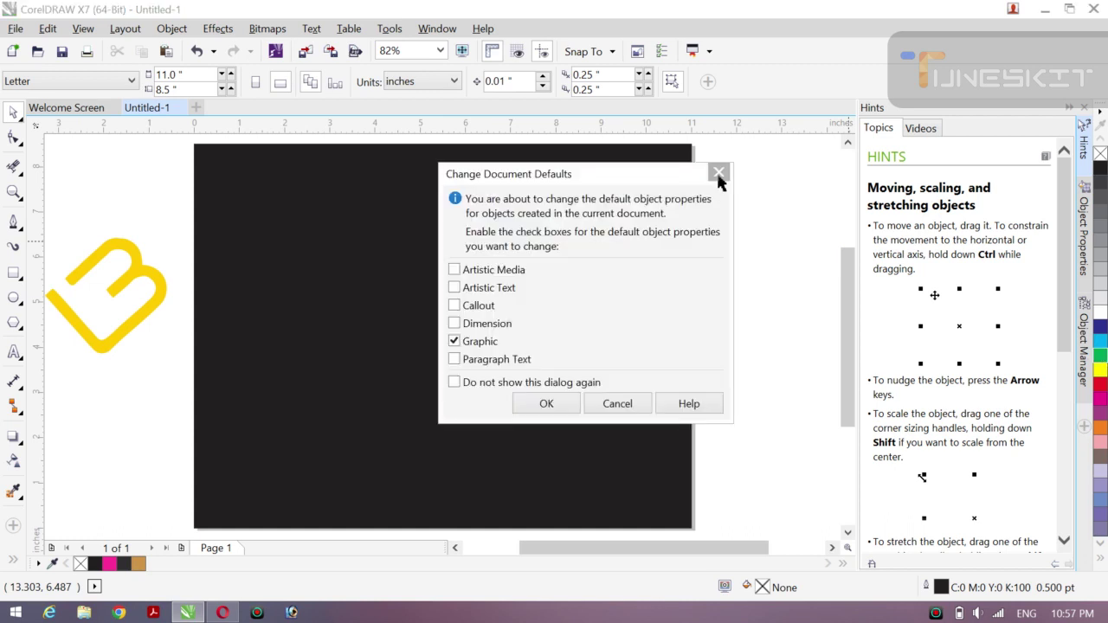
{"action": "left_click", "coordinate": [718, 174]}
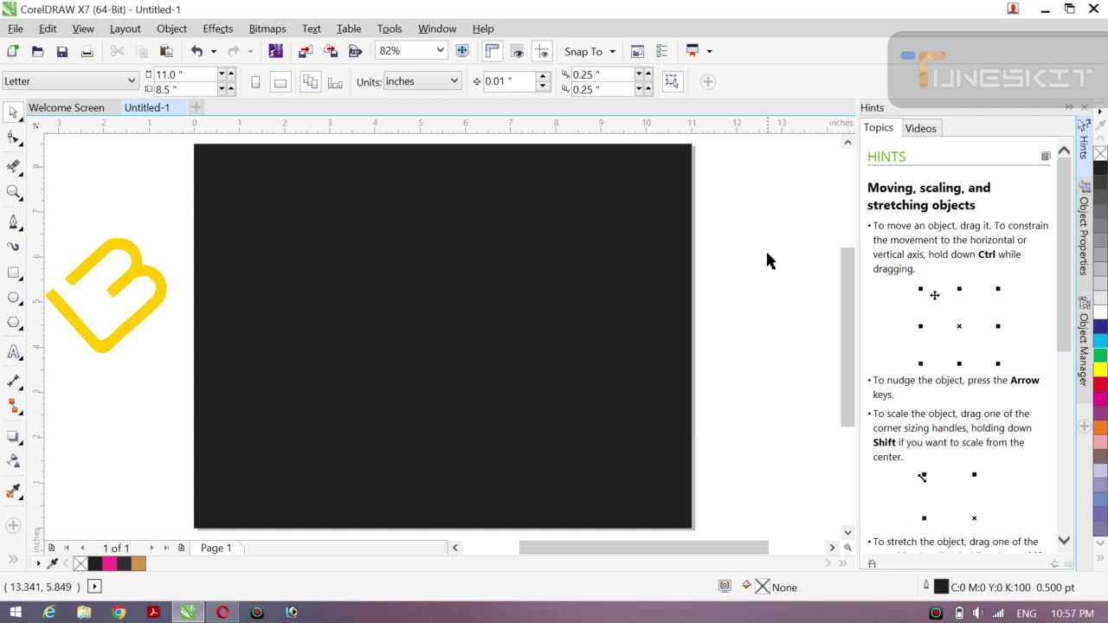
{"action": "left_click_drag", "start_coordinate": [766, 249], "coordinate": [729, 204]}
{"action": "key", "text": "ctrl+v"}
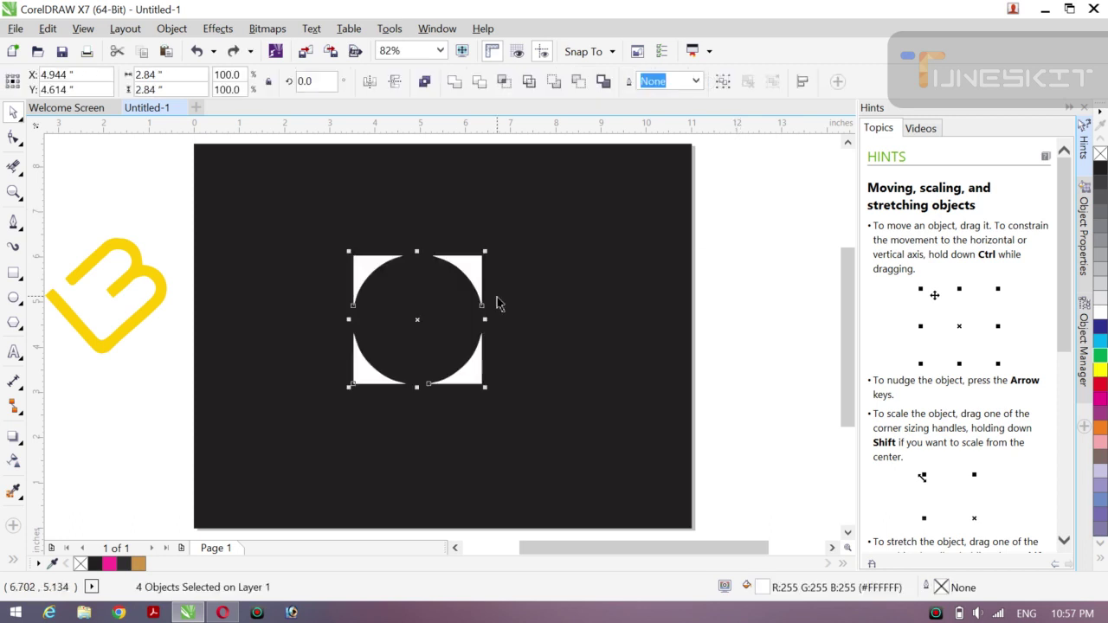
Step: Select all four white corner shapes on the black page and group them
{"action": "left_click", "coordinate": [419, 322]}
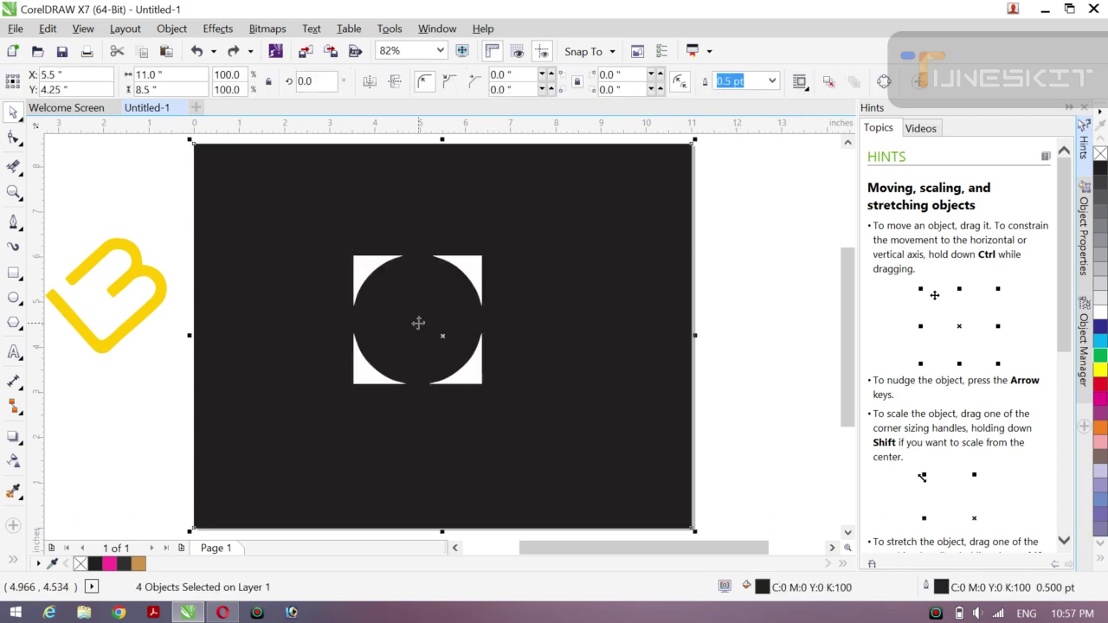
{"action": "left_click", "coordinate": [470, 374]}
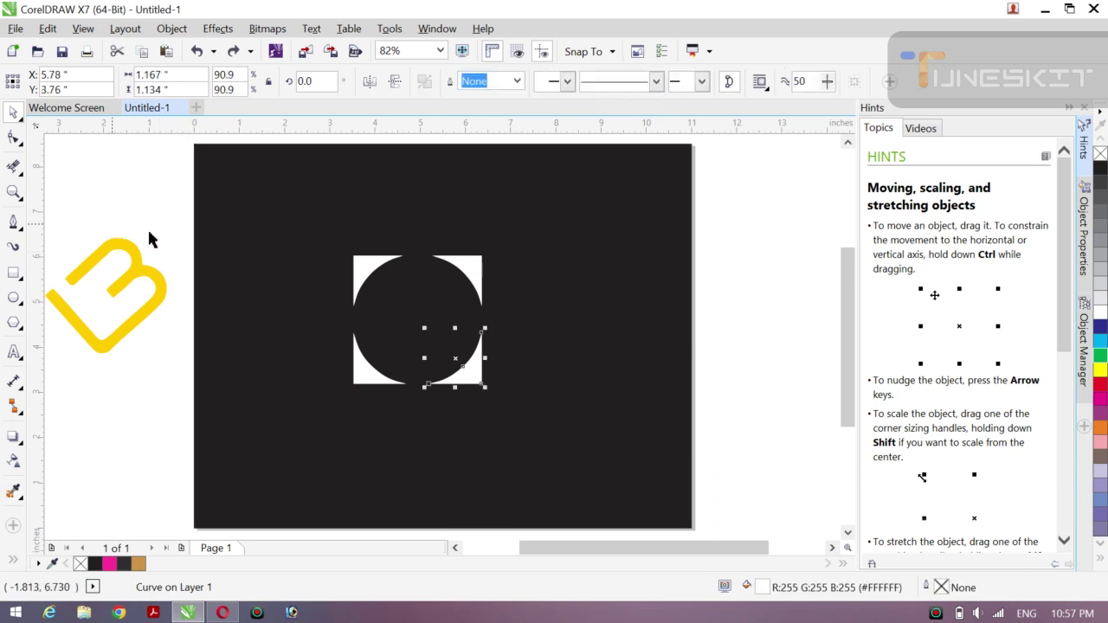
{"action": "left_click_drag", "start_coordinate": [152, 218], "coordinate": [525, 444]}
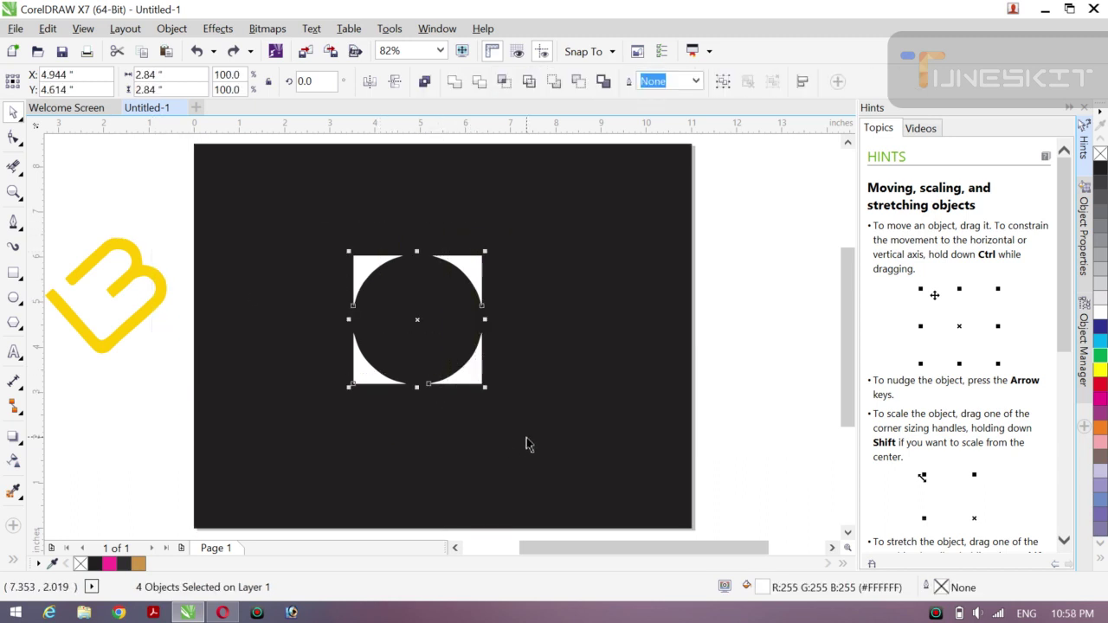
{"action": "key", "text": "ctrl+g"}
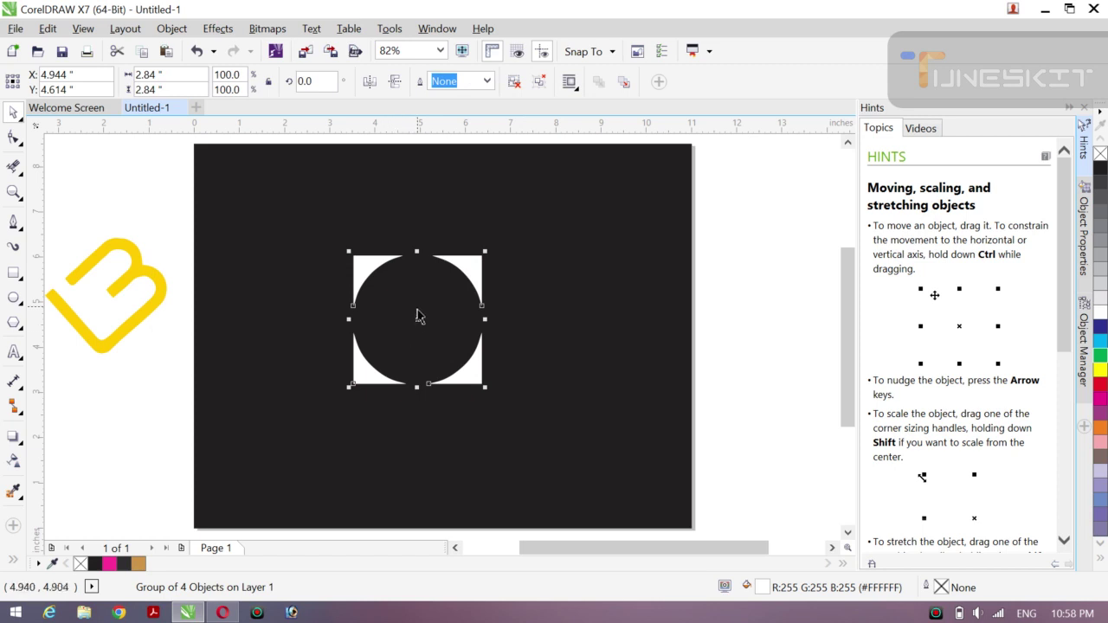
Step: Move the corner-shape group off the page, to about X 12.67, Y 6.63 inches, and fill it with black
{"action": "left_click_drag", "start_coordinate": [416, 319], "coordinate": [765, 228]}
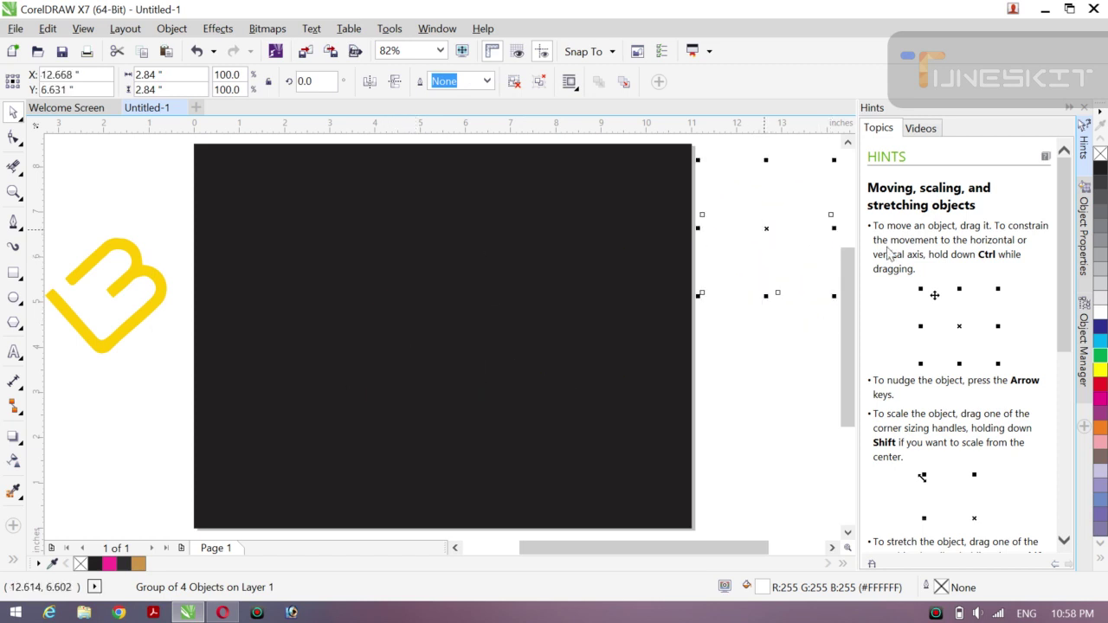
{"action": "left_click", "coordinate": [1100, 170]}
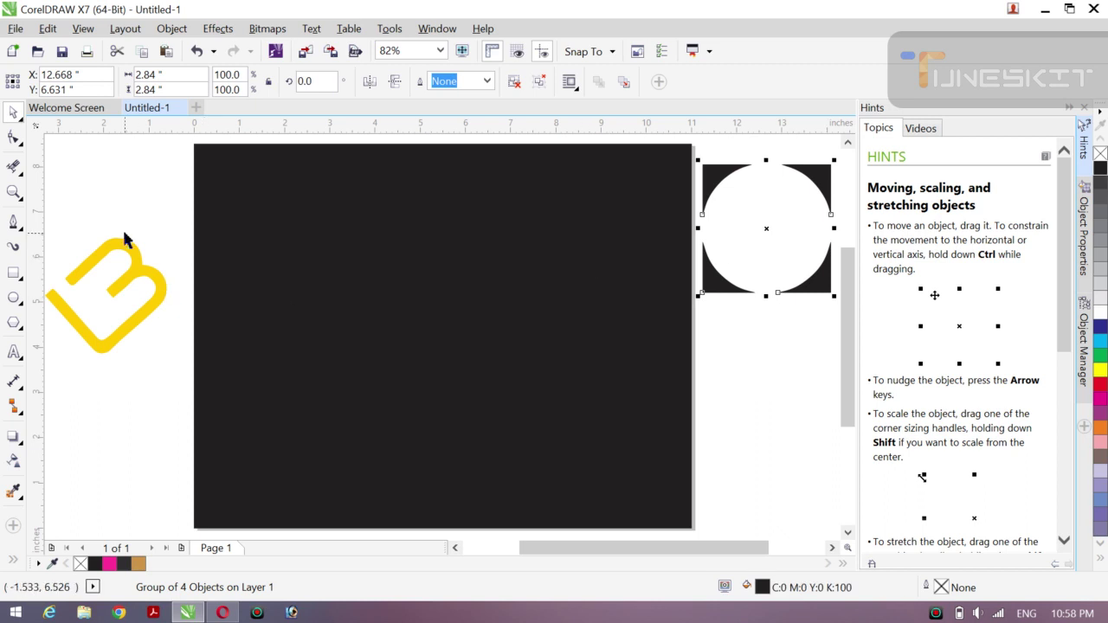
Step: Move the yellow B back onto the black page, to about X 4.88, Y 5.11 inches, and give it a 2.0 pt outline
{"action": "left_click", "coordinate": [136, 277]}
{"action": "left_click", "coordinate": [130, 277]}
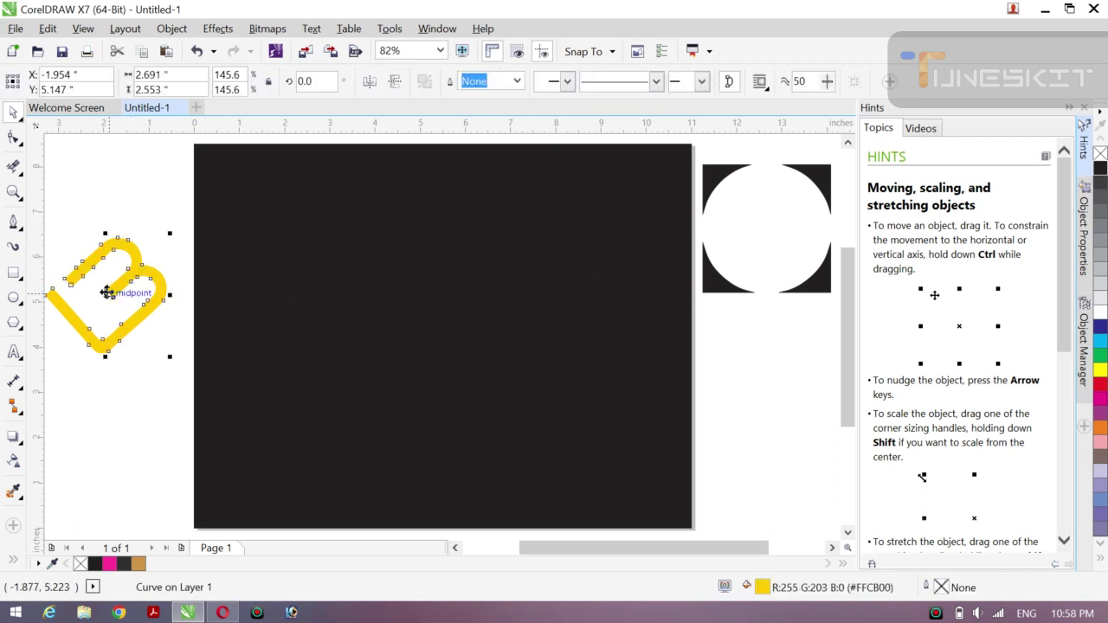
{"action": "left_click_drag", "start_coordinate": [105, 295], "coordinate": [414, 296]}
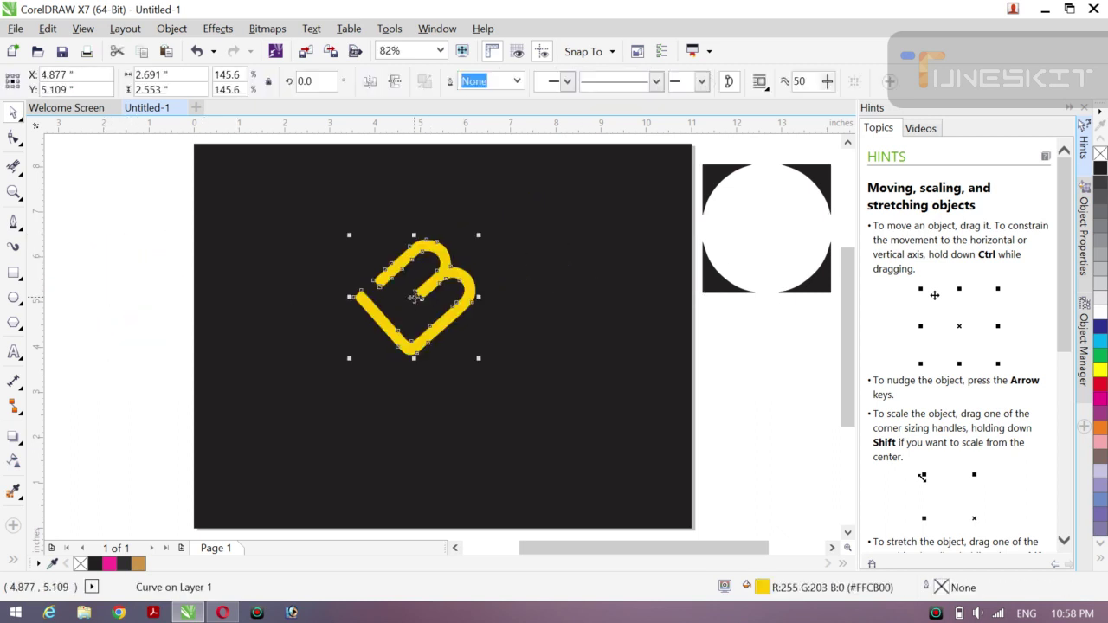
{"action": "left_click", "coordinate": [516, 84]}
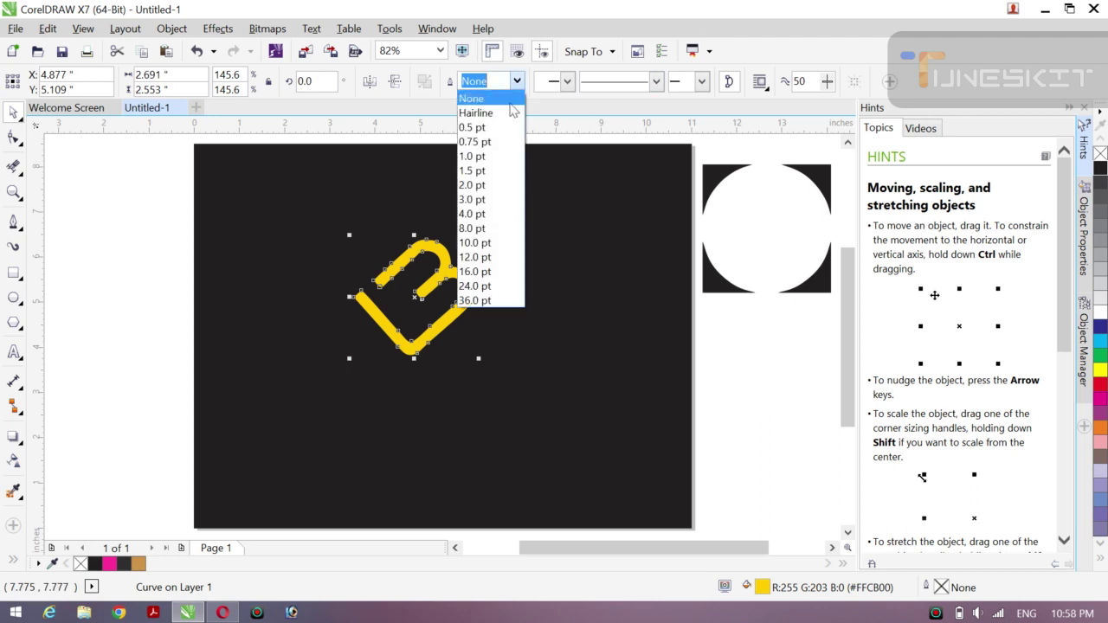
{"action": "left_click", "coordinate": [492, 182]}
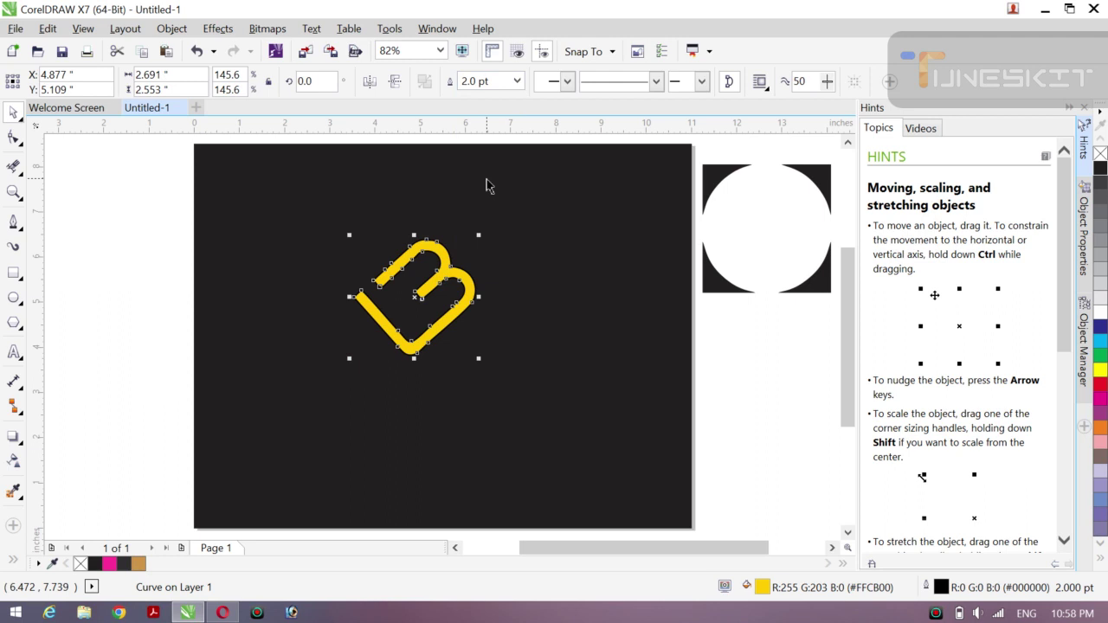
Step: Convert the B's outline to a separate object and move it off the yellow shape, to about X 7.38, Y 3.67 inches
{"action": "left_click", "coordinate": [164, 31]}
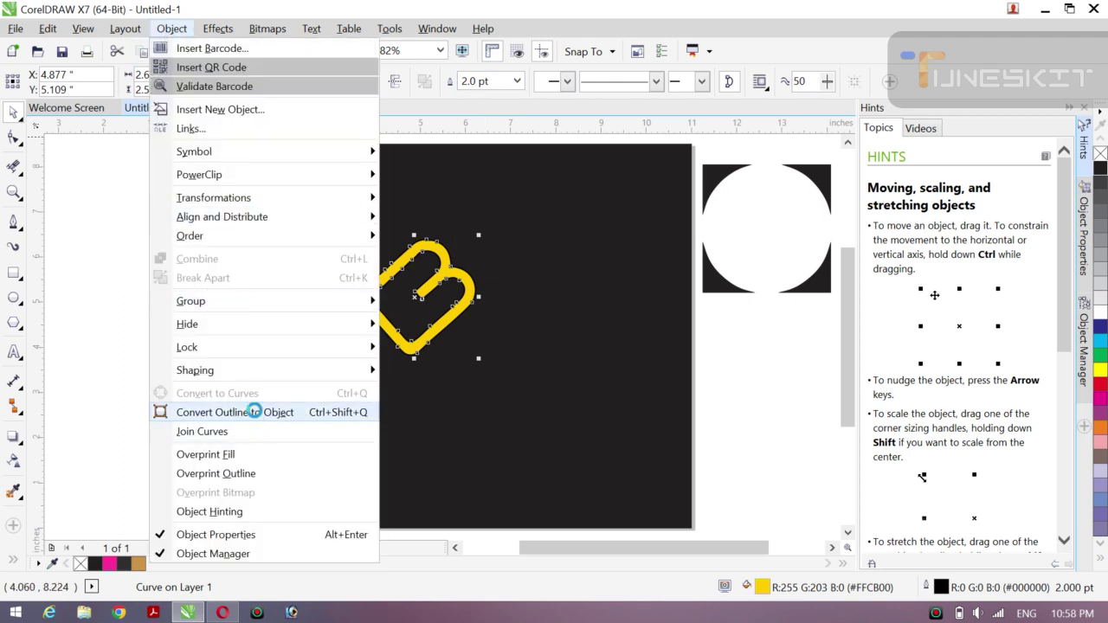
{"action": "left_click", "coordinate": [250, 412]}
{"action": "left_click_drag", "start_coordinate": [414, 296], "coordinate": [528, 362]}
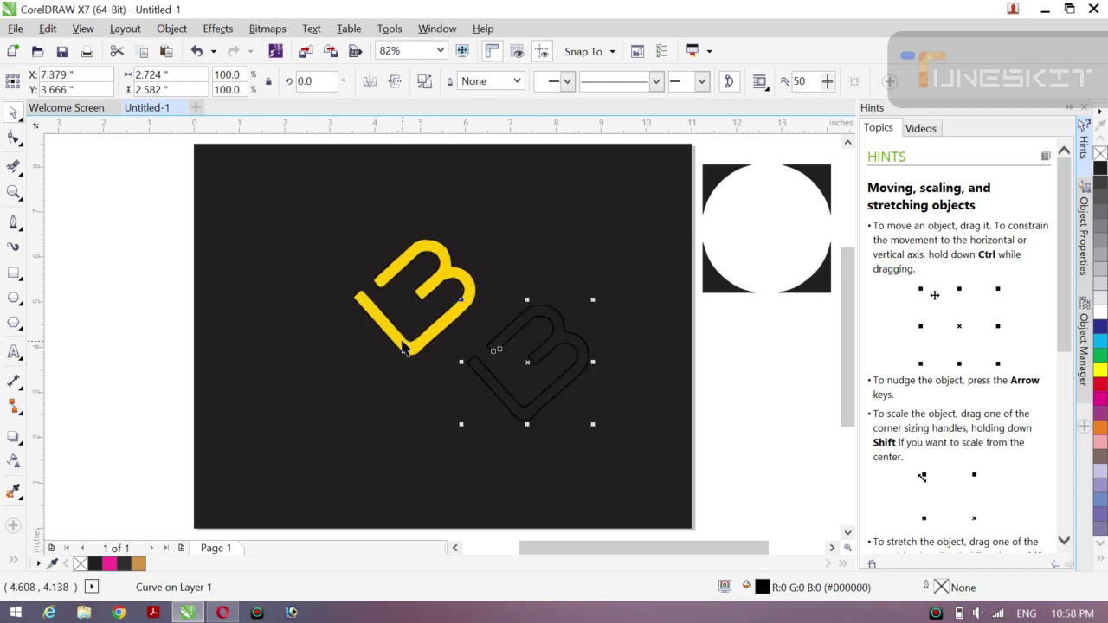
Step: Move the yellow B off the page, to about X -1.33, Y 6.54 inches, and delete the black page rectangle
{"action": "left_click", "coordinate": [413, 310]}
{"action": "left_click_drag", "start_coordinate": [415, 294], "coordinate": [136, 230]}
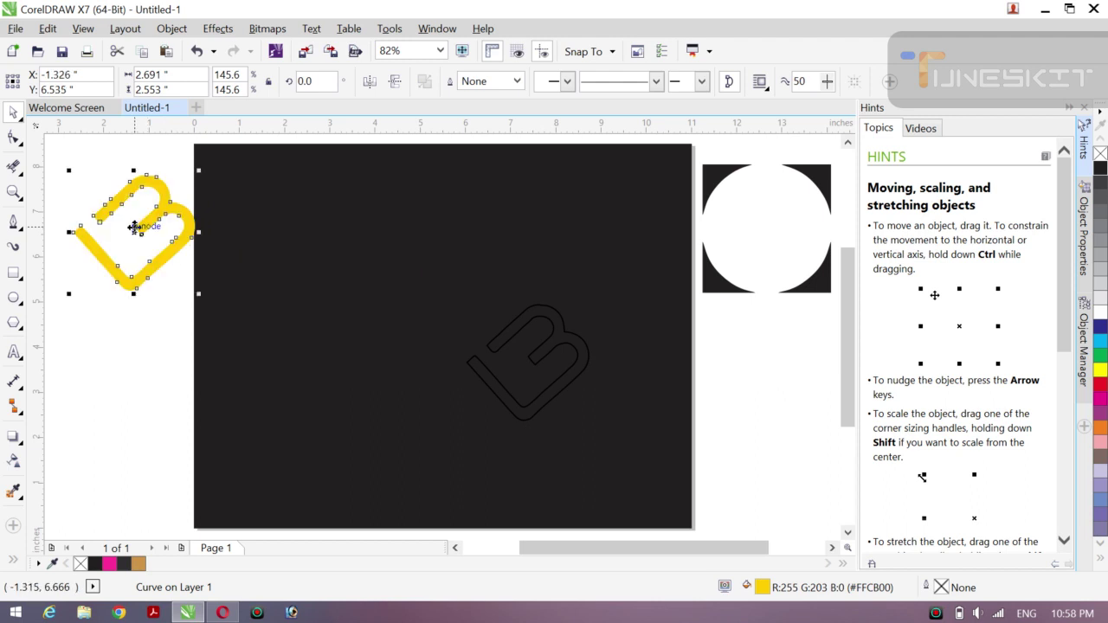
{"action": "left_click", "coordinate": [409, 222]}
{"action": "key", "text": "Delete"}
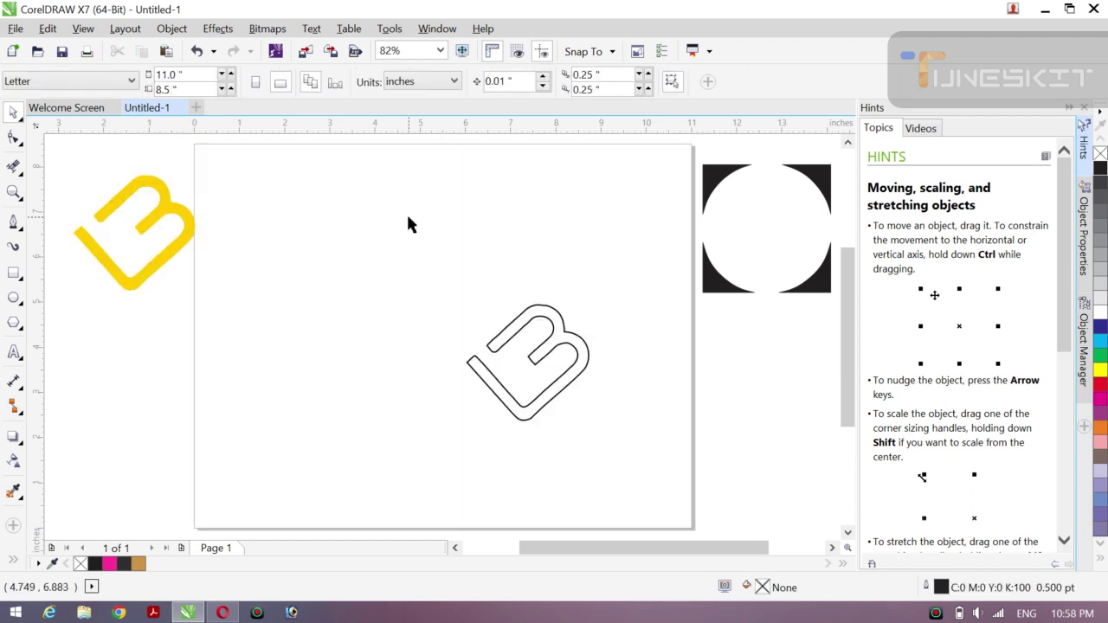
Step: Move the B outline object to about X 5.92, Y 4.50 inches and fill it with yellow (C0 M0 Y100 K0)
{"action": "left_click", "coordinate": [511, 414]}
{"action": "left_click_drag", "start_coordinate": [526, 362], "coordinate": [461, 325]}
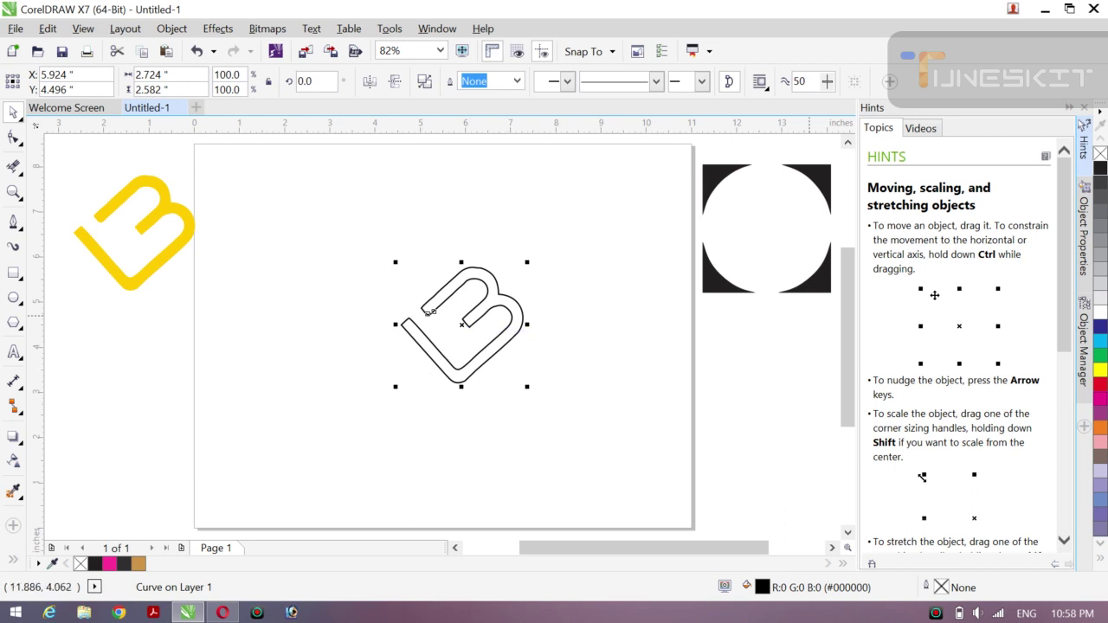
{"action": "left_click", "coordinate": [1099, 373]}
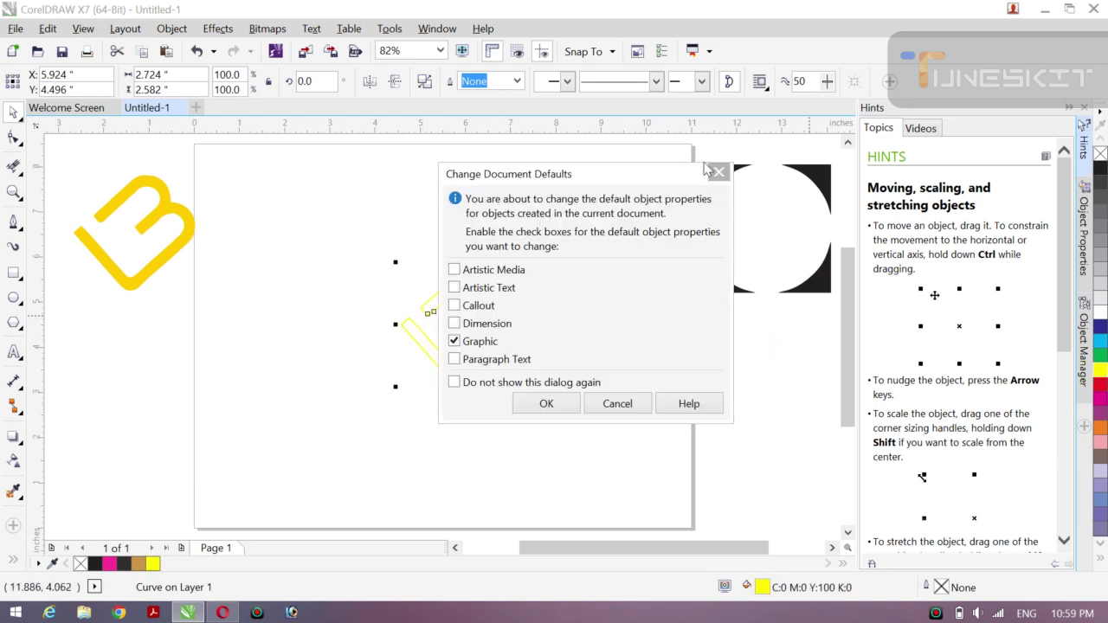
{"action": "left_click", "coordinate": [720, 174]}
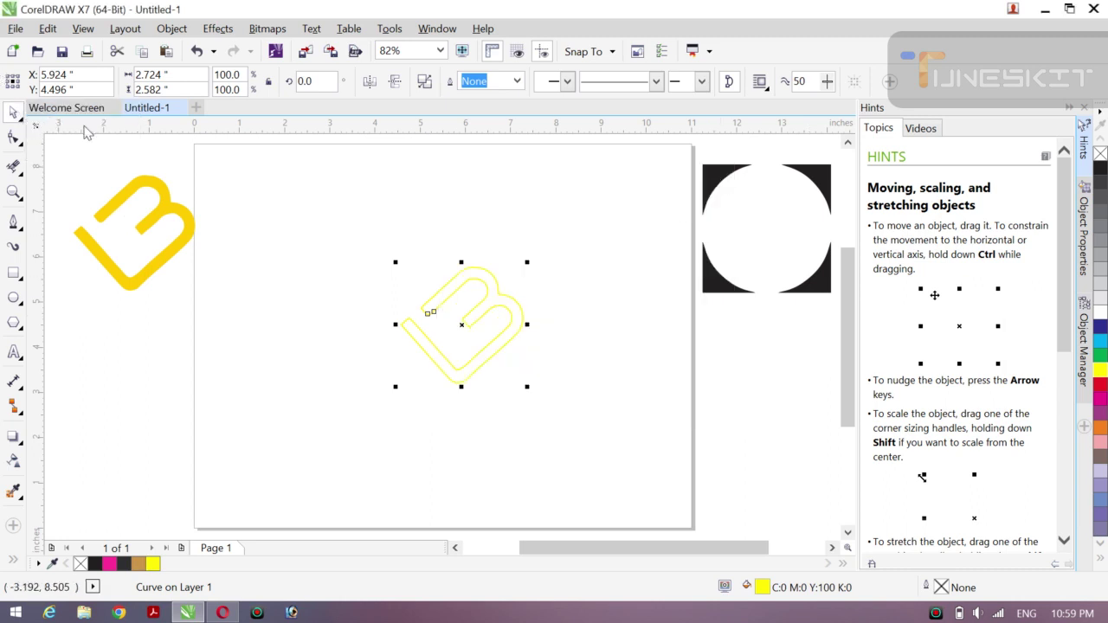
Step: Reposition the yellow B outline to about X 5.52, Y 4.62 inches and enlarge it to about 5.81 by 5.51 inches
{"action": "left_click_drag", "start_coordinate": [462, 324], "coordinate": [445, 316]}
{"action": "left_click_drag", "start_coordinate": [508, 380], "coordinate": [579, 460]}
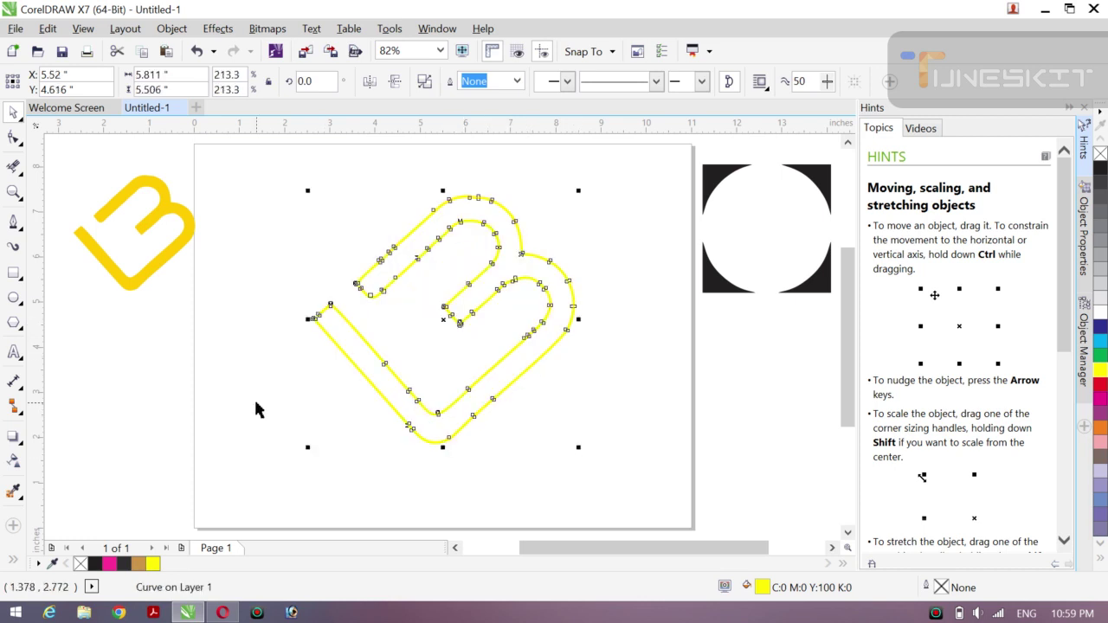
{"action": "left_click", "coordinate": [127, 353]}
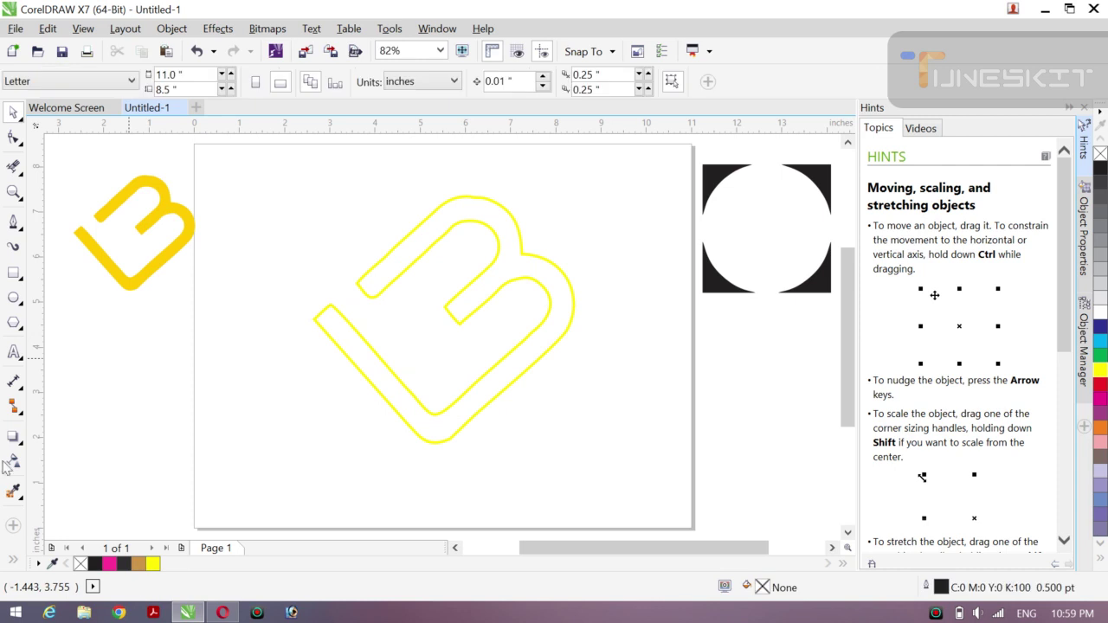
Step: Fill the inside of the B outline with the Smart Fill tool and recolor the new shape yellow (C0 M0 Y100 K0)
{"action": "left_click", "coordinate": [13, 564]}
{"action": "left_click", "coordinate": [43, 555]}
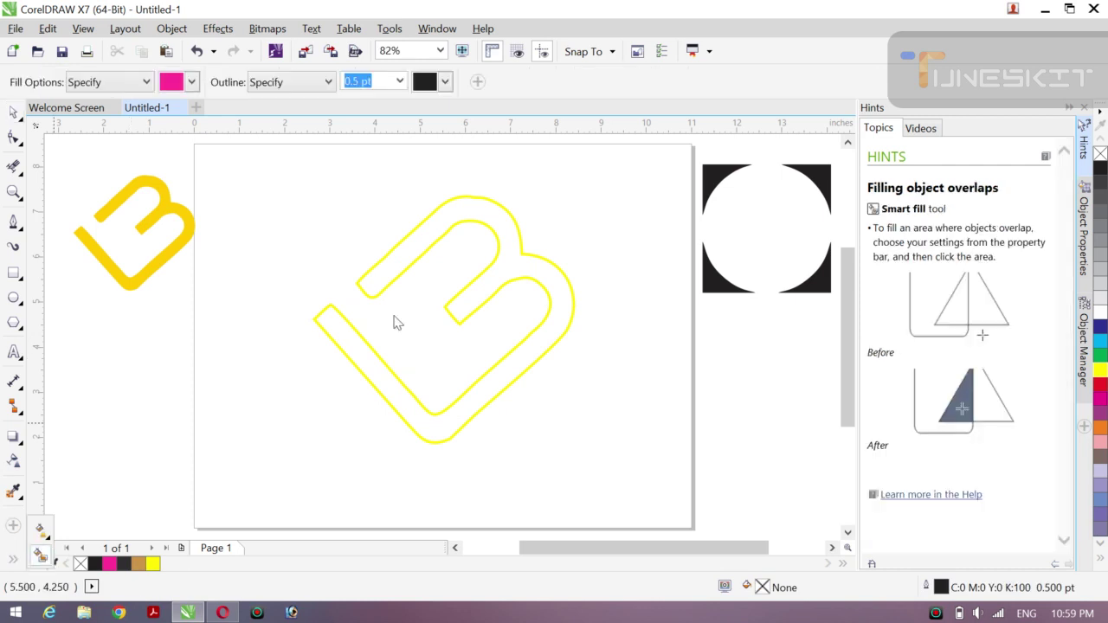
{"action": "left_click", "coordinate": [505, 245]}
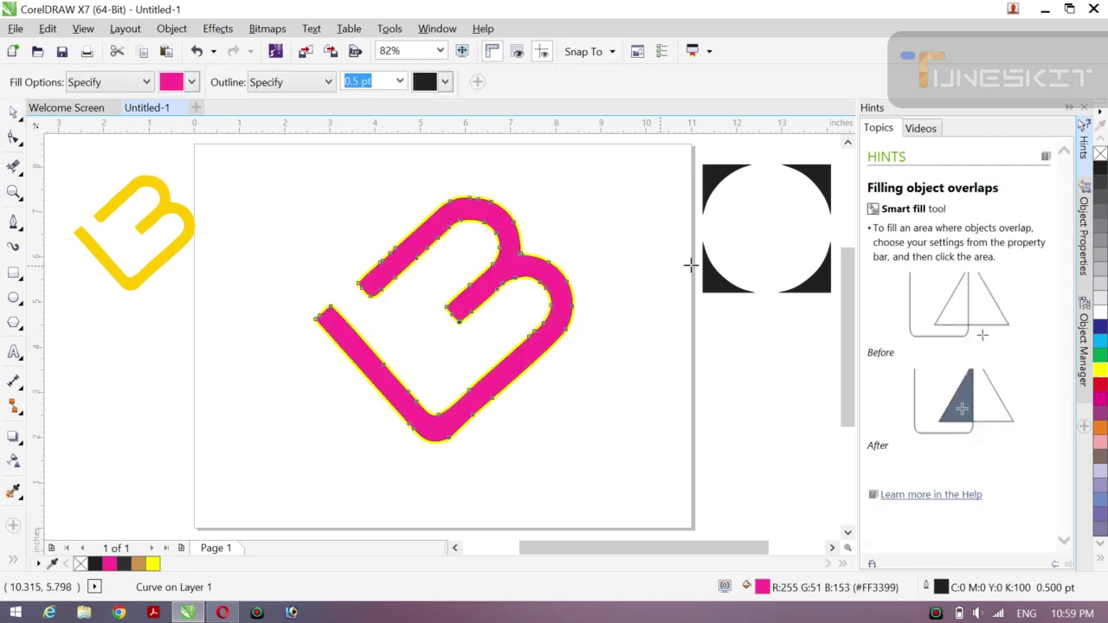
{"action": "left_click", "coordinate": [1101, 371]}
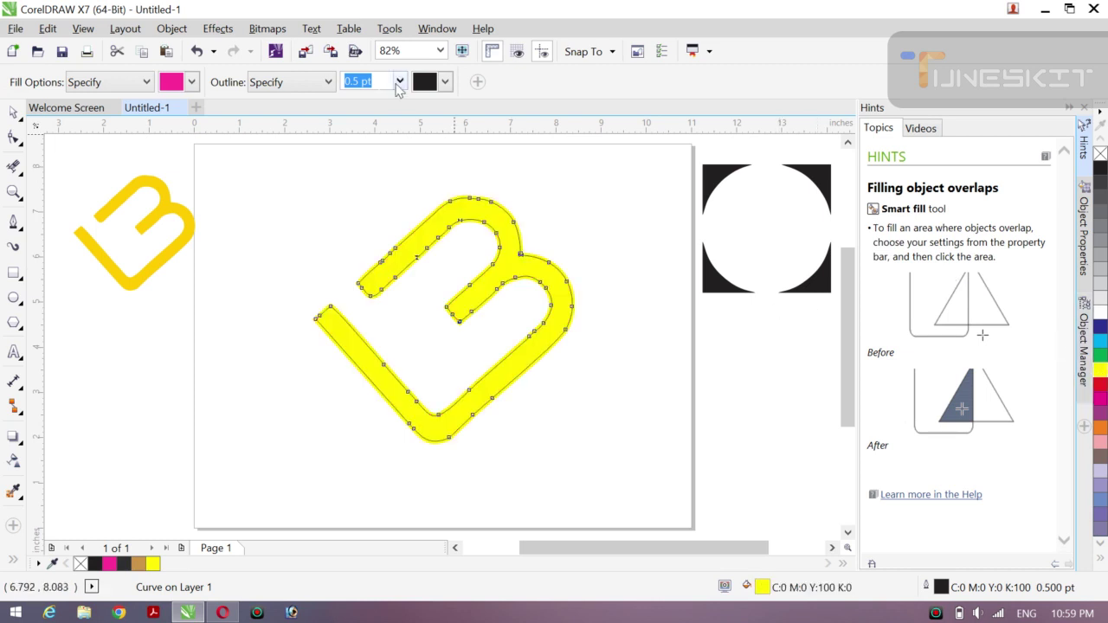
Step: Set the Smart Fill outline width to None
{"action": "left_click", "coordinate": [400, 81]}
{"action": "left_click", "coordinate": [369, 101]}
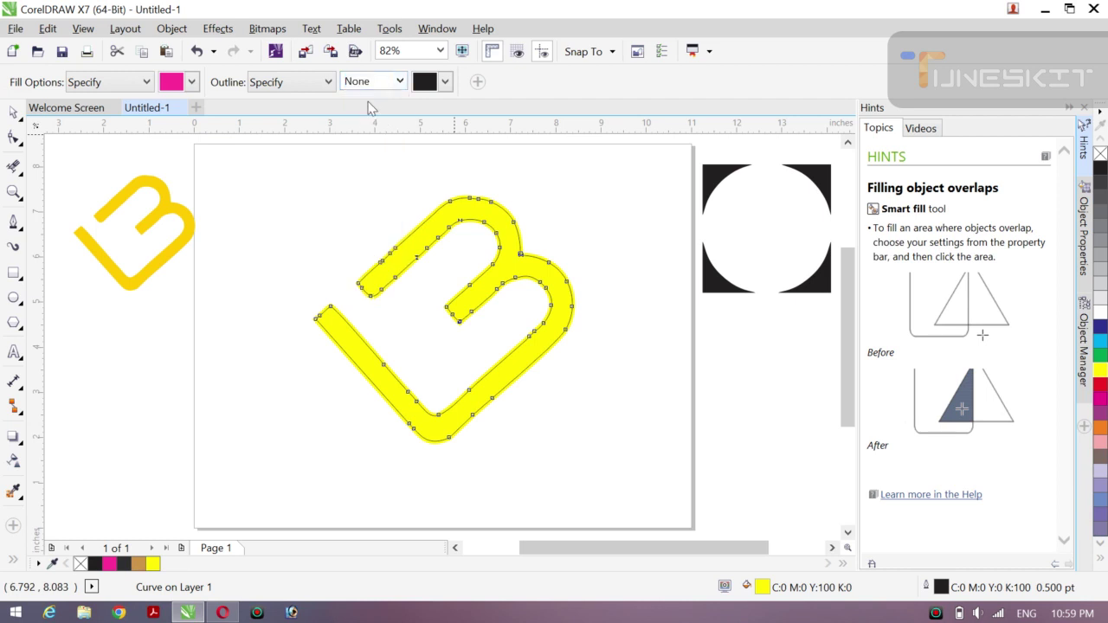
Step: Move the smart-filled B shape off the yellow outline to about X 4.40, Y 4.14 inches
{"action": "left_click", "coordinate": [22, 123]}
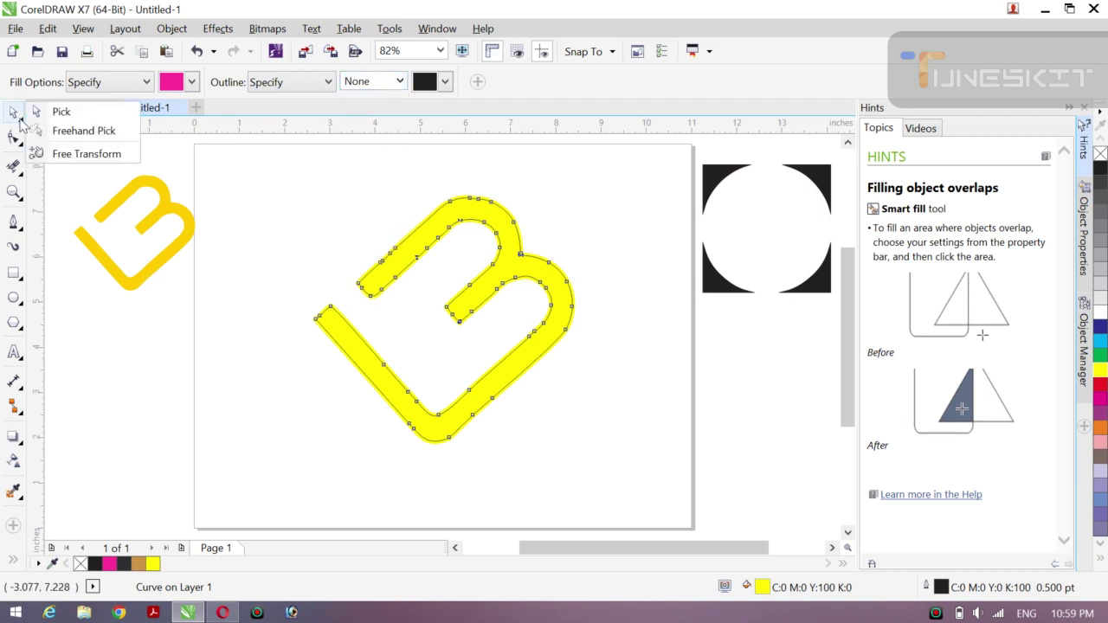
{"action": "left_click", "coordinate": [55, 110]}
{"action": "left_click", "coordinate": [128, 326]}
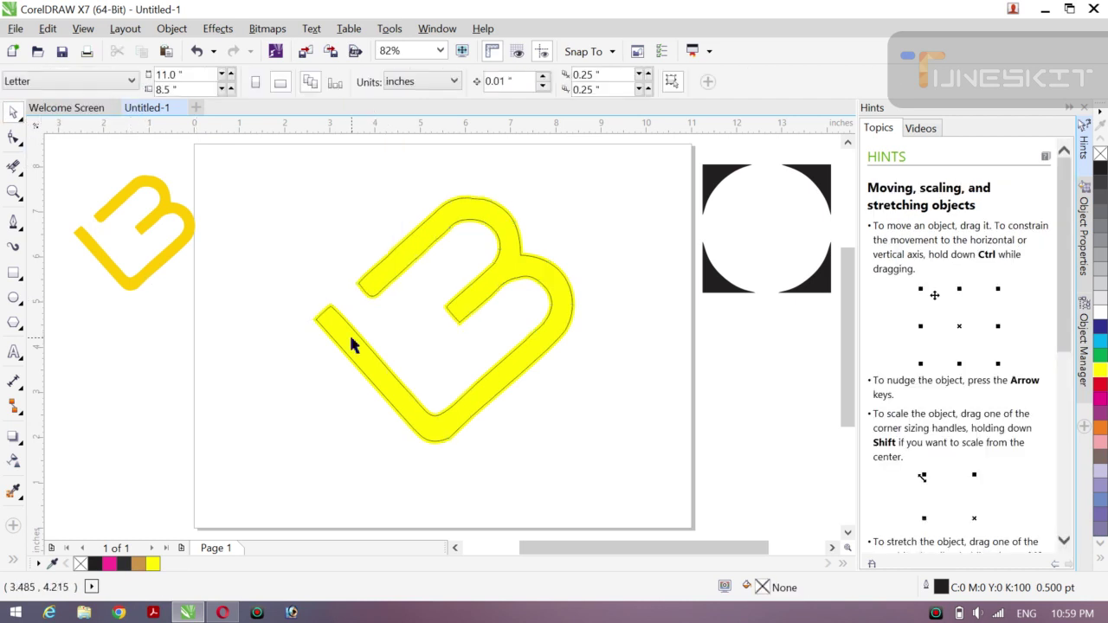
{"action": "left_click", "coordinate": [378, 371]}
{"action": "left_click_drag", "start_coordinate": [443, 320], "coordinate": [393, 342]}
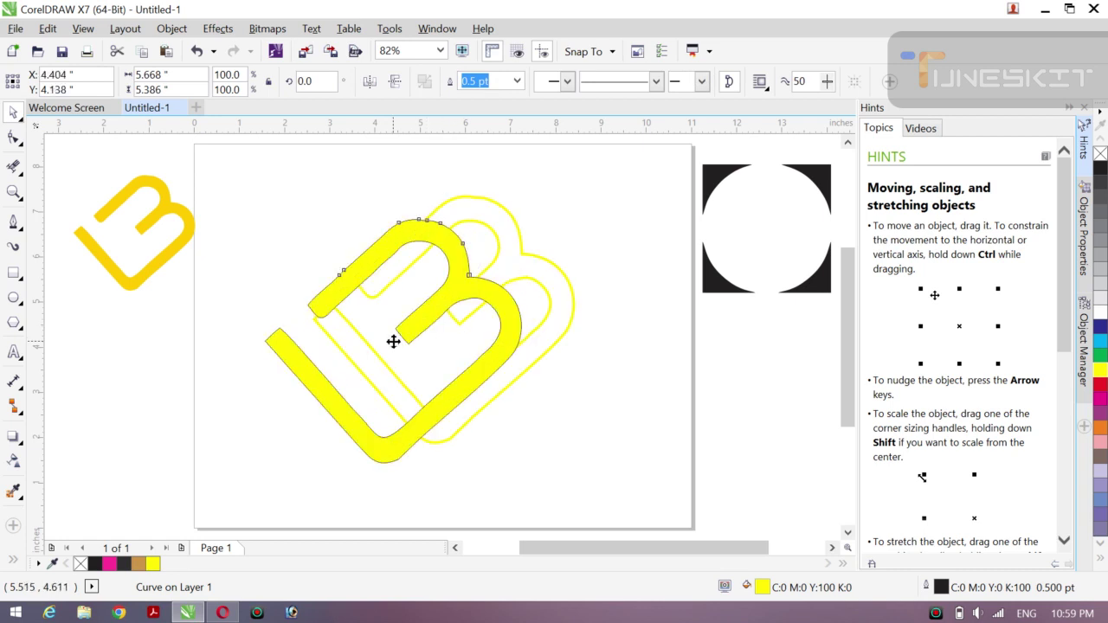
Step: Delete the yellow B outline object left behind the filled shape
{"action": "left_click", "coordinate": [166, 366]}
{"action": "left_click", "coordinate": [519, 286]}
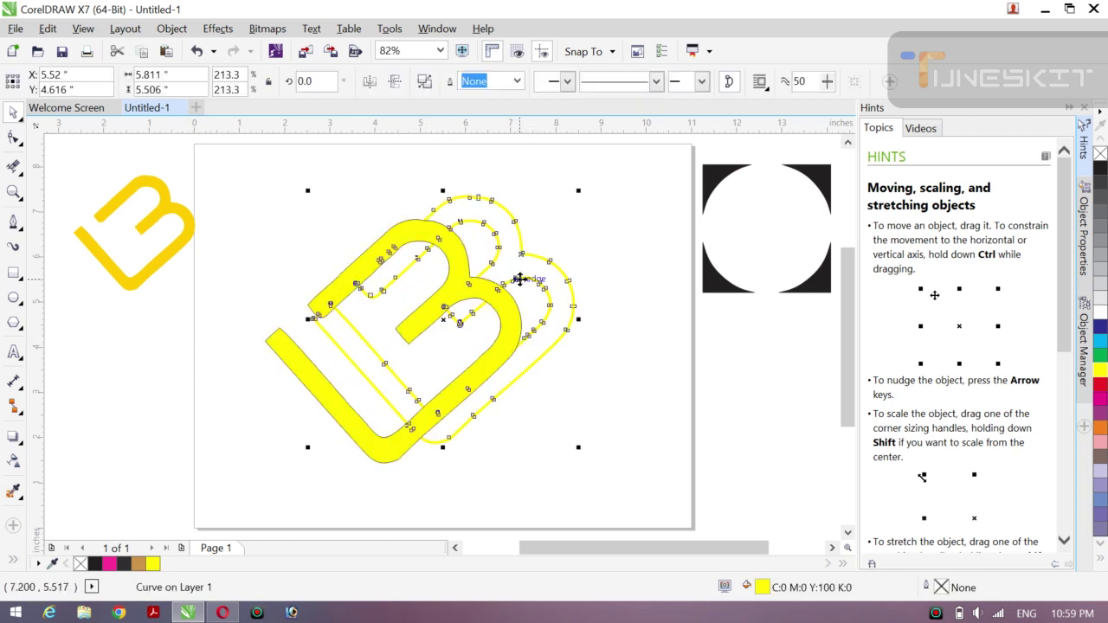
{"action": "key", "text": "Delete"}
Step: Move the filled B to about X 5.62, Y 4.67 inches and set its outline width to None
{"action": "left_click", "coordinate": [424, 322]}
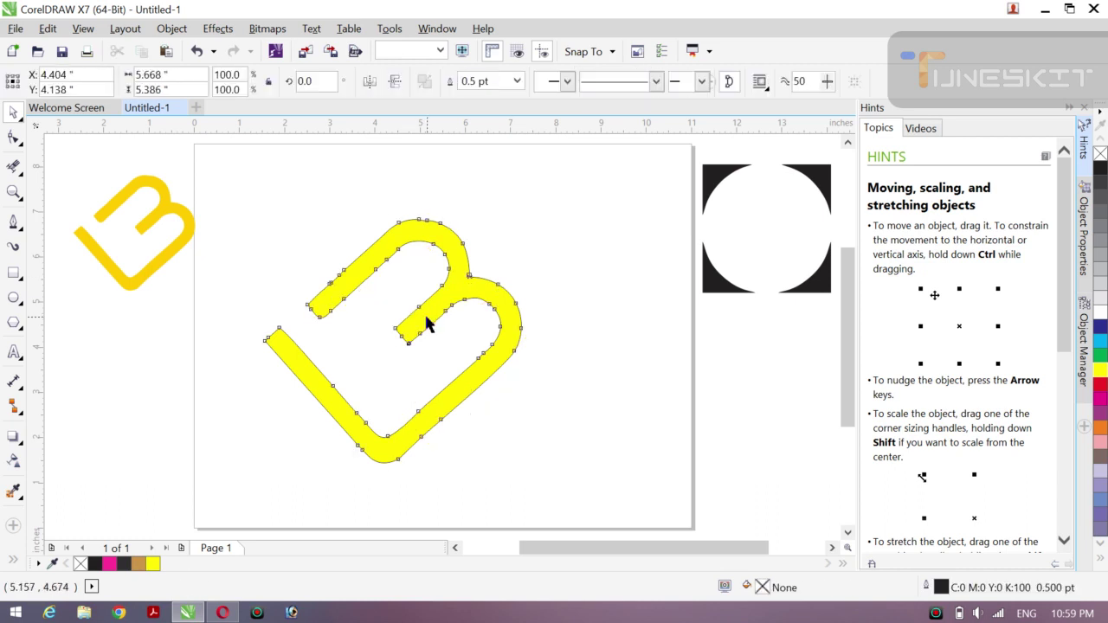
{"action": "left_click_drag", "start_coordinate": [392, 340], "coordinate": [448, 316]}
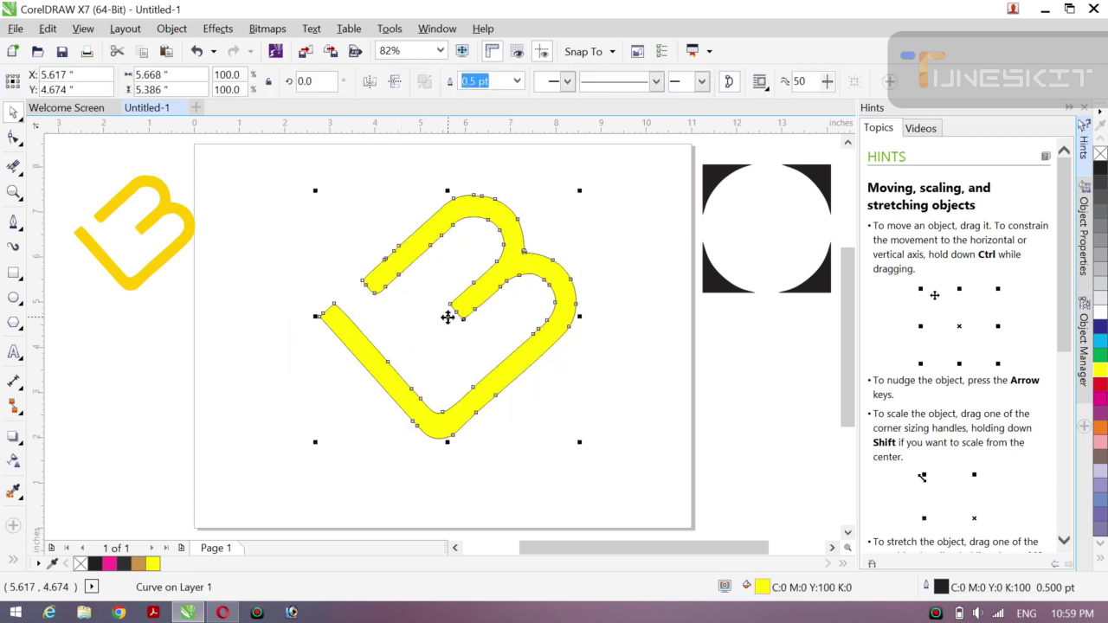
{"action": "left_click", "coordinate": [517, 80]}
{"action": "left_click", "coordinate": [480, 97]}
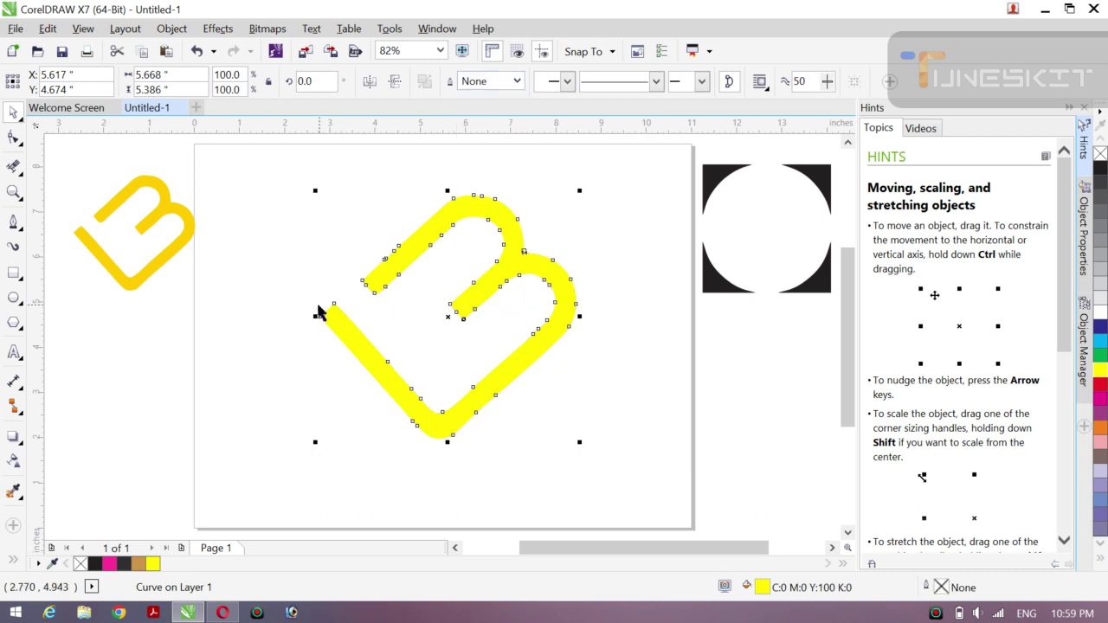
{"action": "left_click", "coordinate": [141, 382]}
{"action": "left_click", "coordinate": [414, 420]}
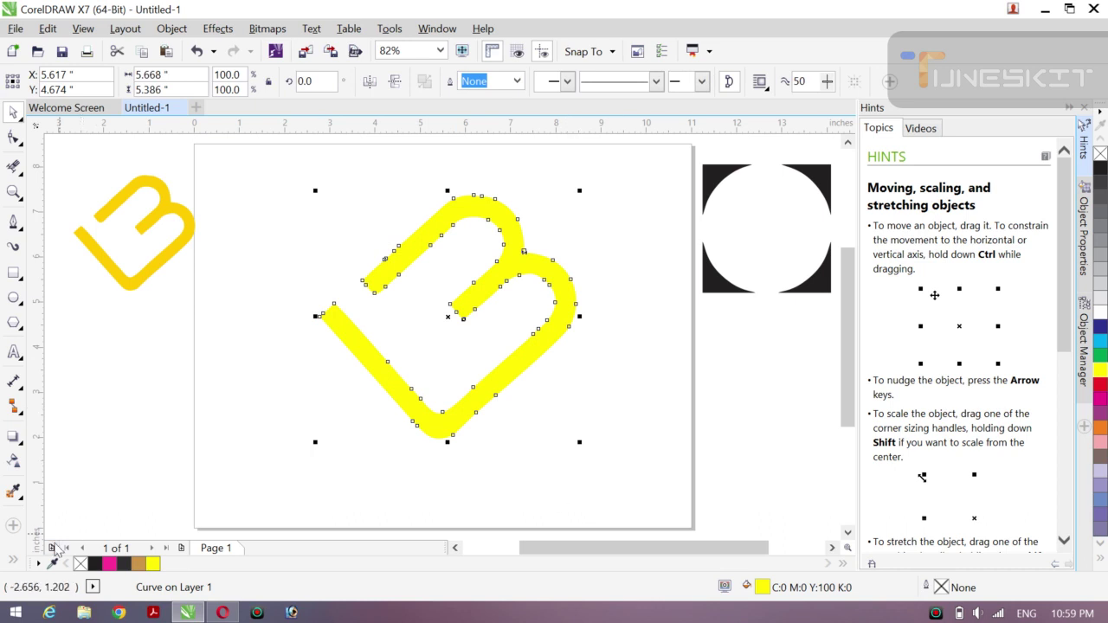
Step: Extrude the yellow B with a depth of 5 and rotate the extrusion in 3D so its lower sides show
{"action": "left_click", "coordinate": [17, 440]}
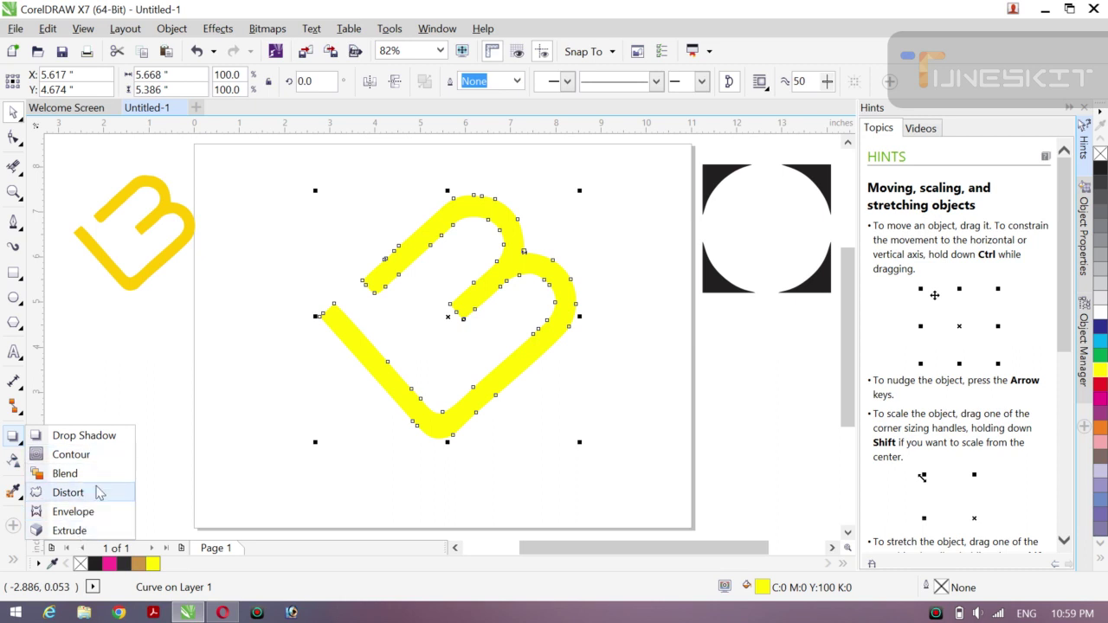
{"action": "left_click", "coordinate": [80, 531]}
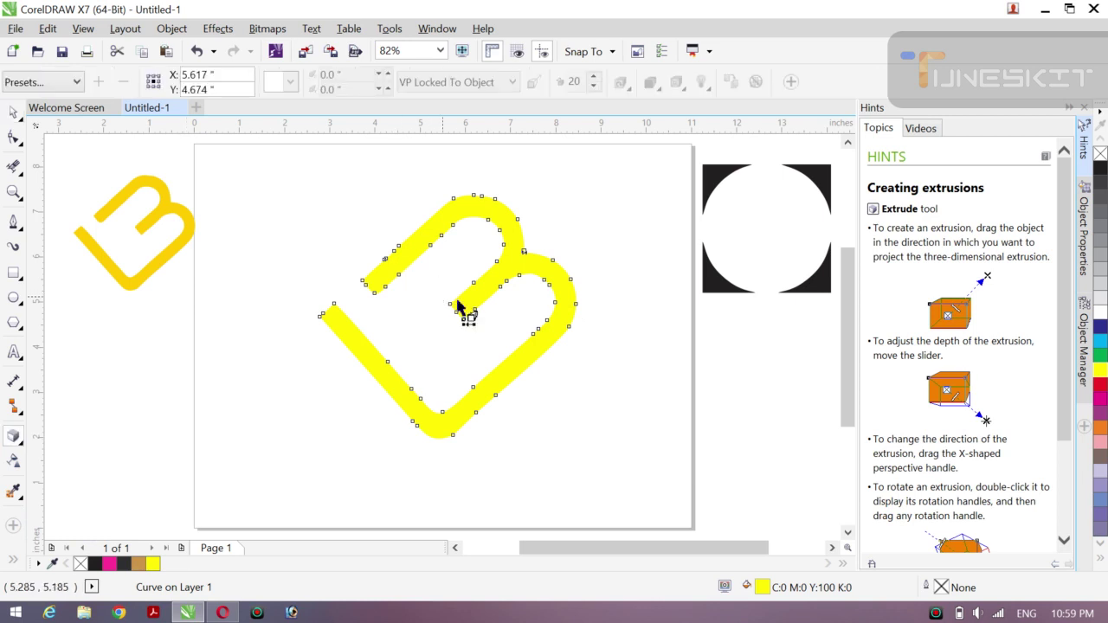
{"action": "left_click_drag", "start_coordinate": [469, 313], "coordinate": [464, 301]}
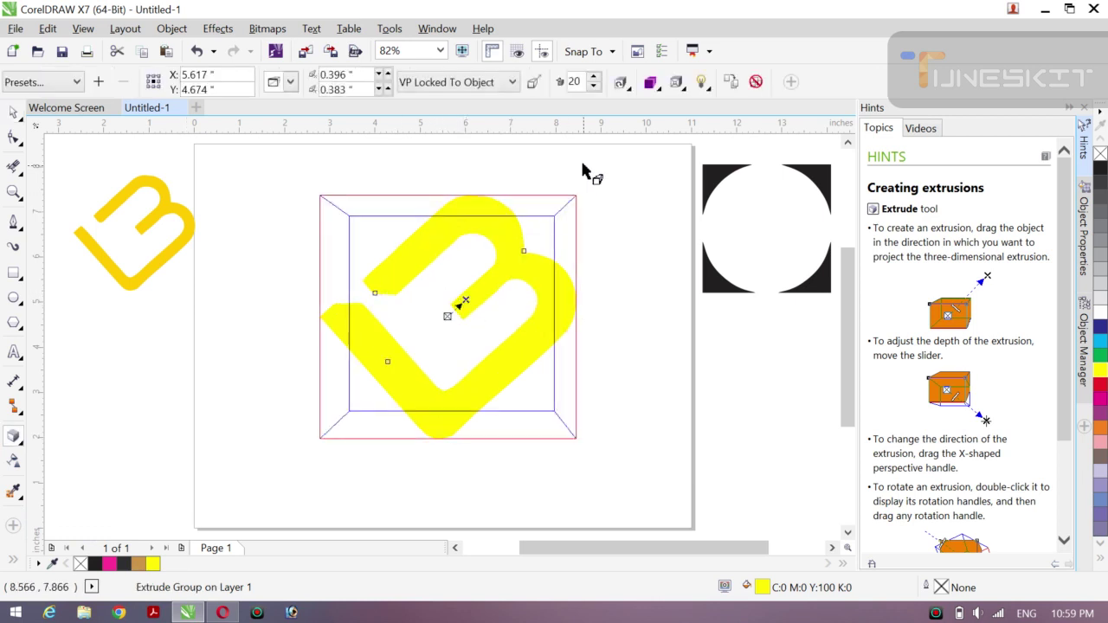
{"action": "left_click", "coordinate": [594, 86]}
{"action": "left_click", "coordinate": [593, 86]}
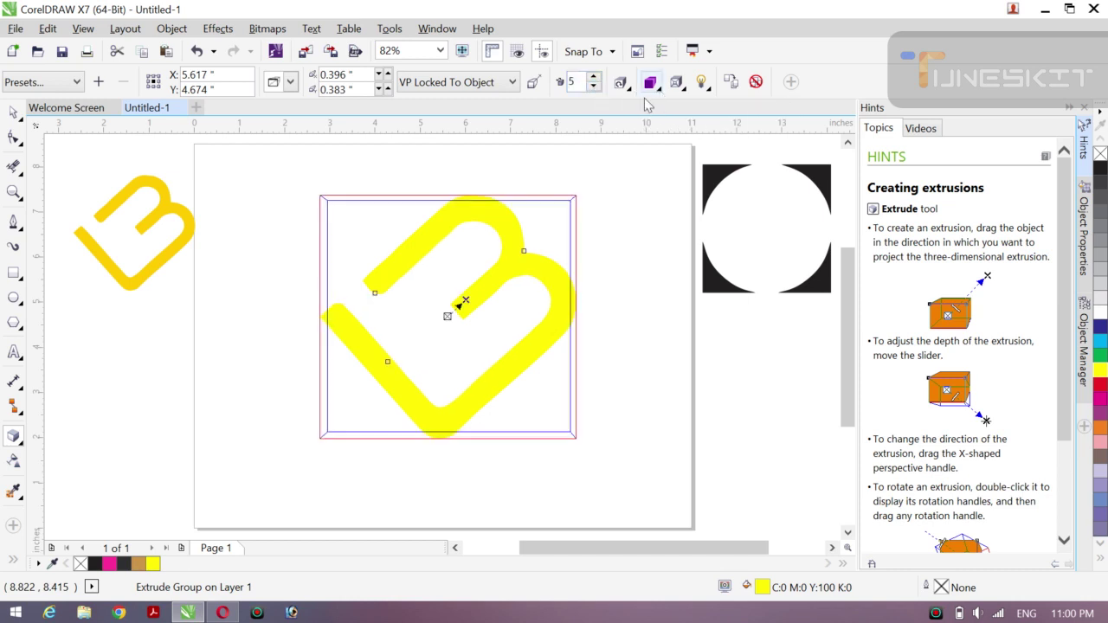
{"action": "left_click", "coordinate": [631, 90]}
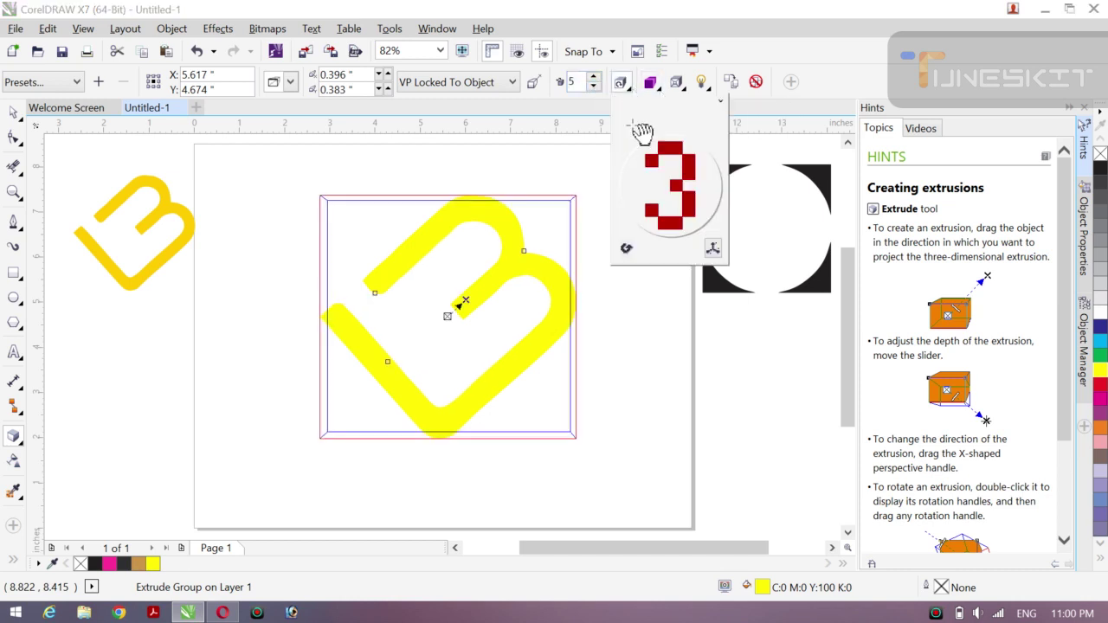
{"action": "mouse_move", "coordinate": [669, 221]}
{"action": "left_mouse_down"}
{"action": "mouse_move", "coordinate": [679, 227]}
{"action": "mouse_move", "coordinate": [664, 236]}
{"action": "left_mouse_up"}
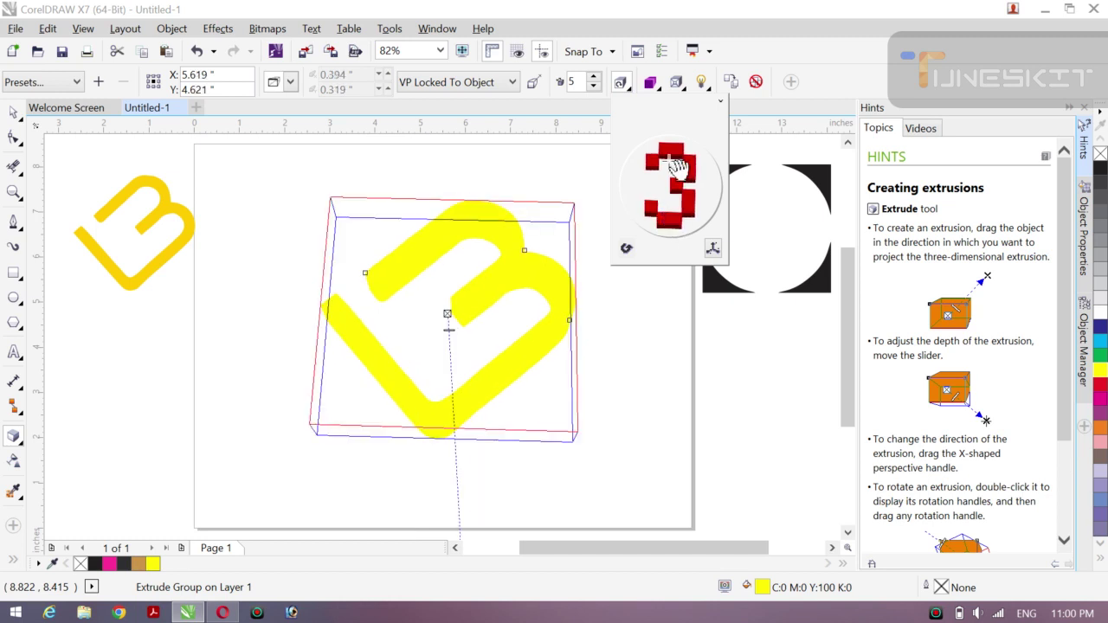
Step: Apply a solid color to the extruded sides, trying red and light blue before choosing olive green
{"action": "left_click", "coordinate": [650, 82]}
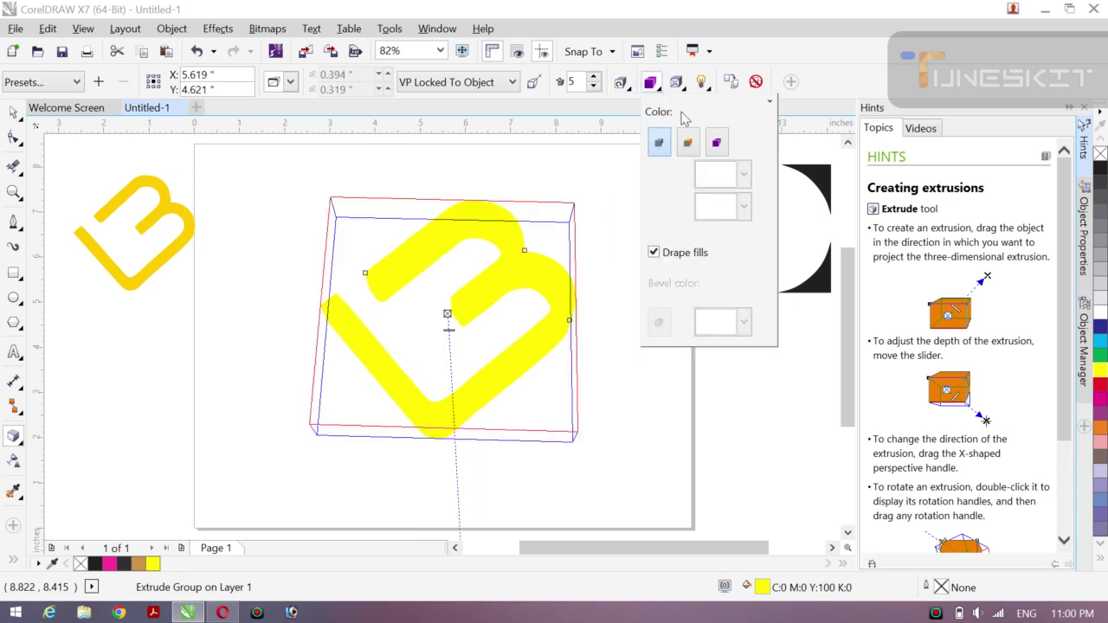
{"action": "left_click", "coordinate": [688, 144]}
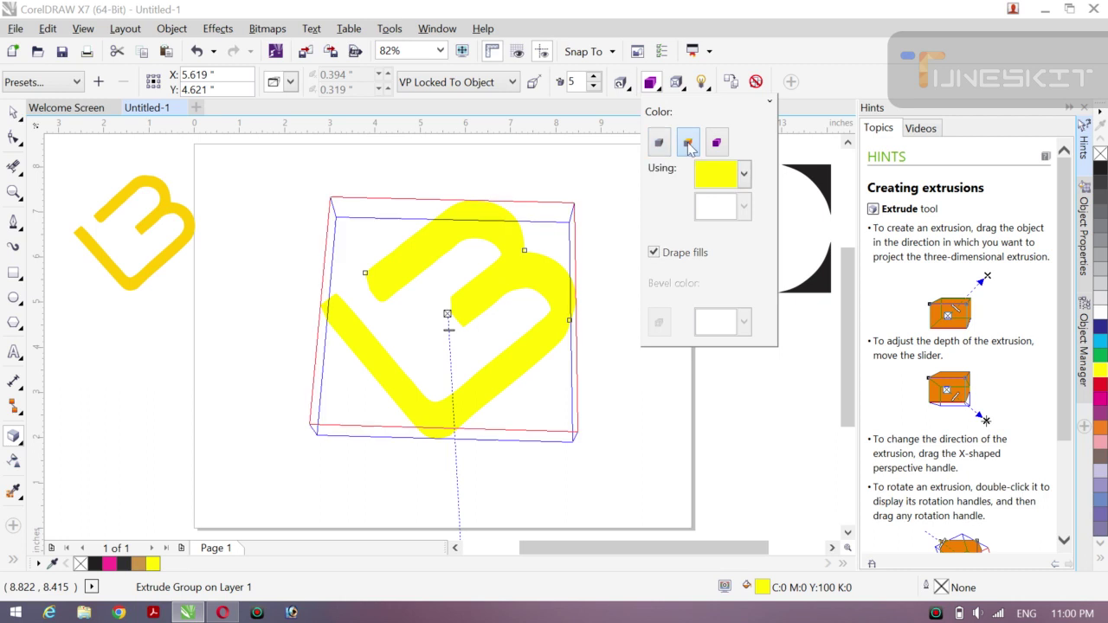
{"action": "left_click", "coordinate": [743, 174]}
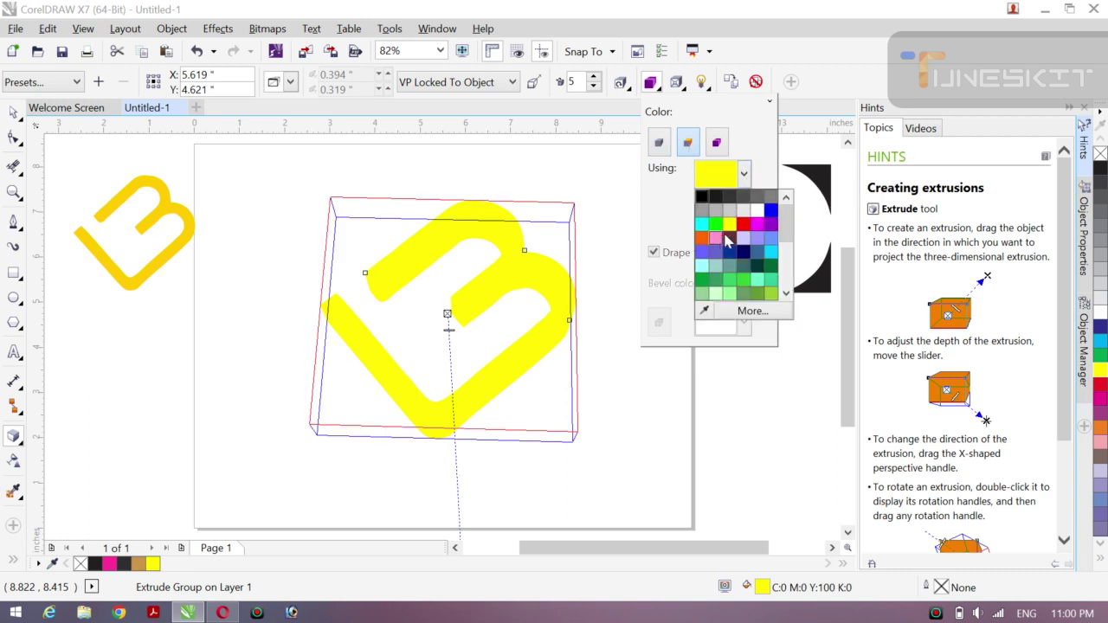
{"action": "left_click", "coordinate": [748, 223]}
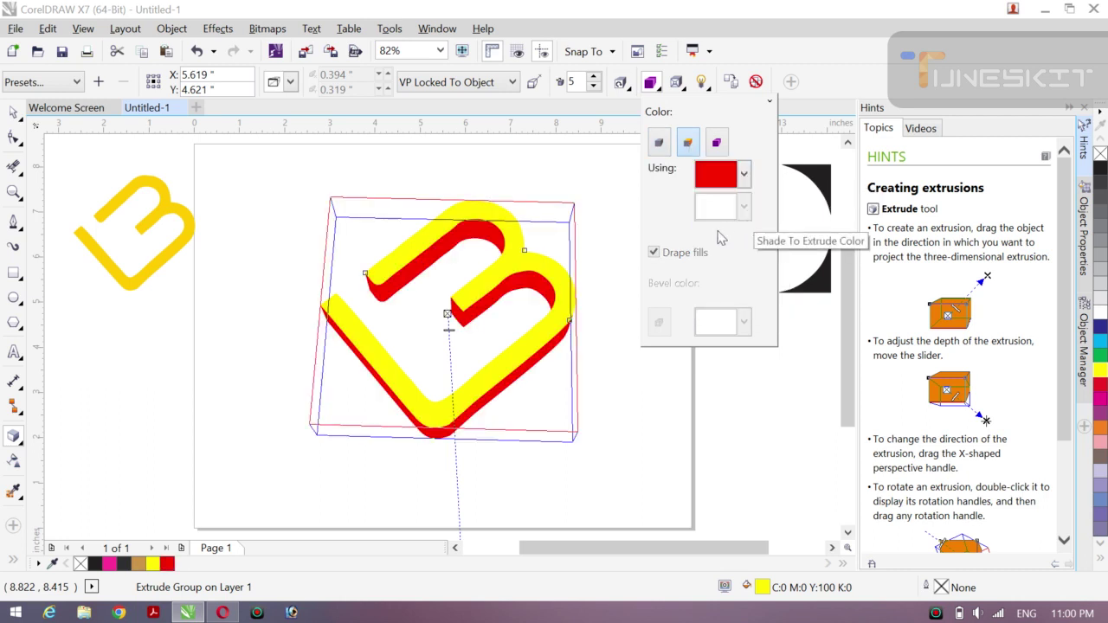
{"action": "left_click", "coordinate": [744, 176]}
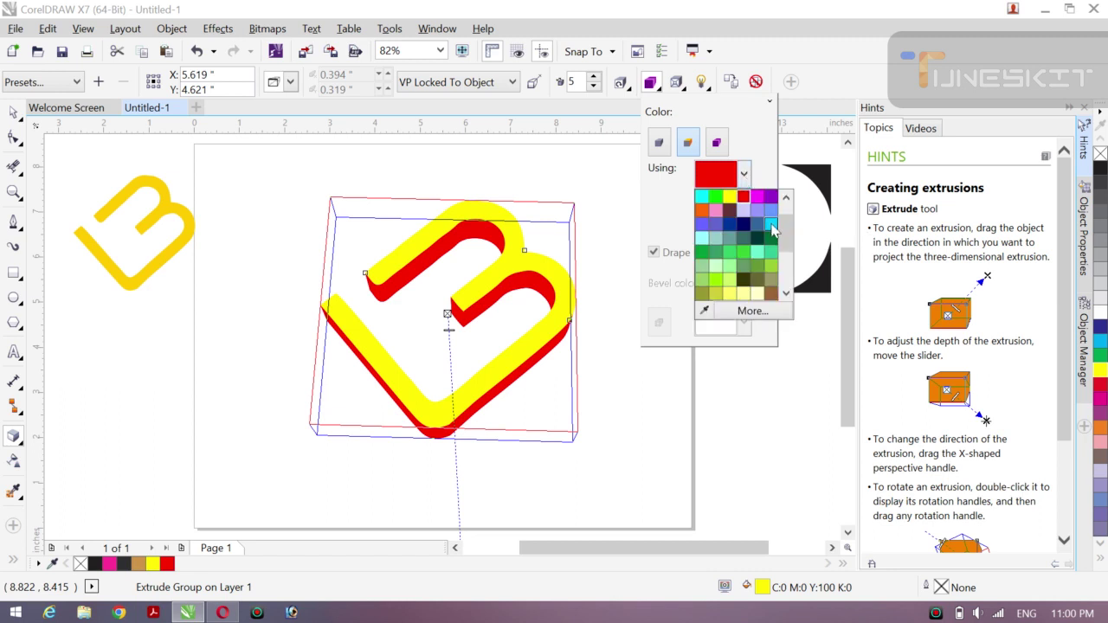
{"action": "left_click", "coordinate": [771, 226]}
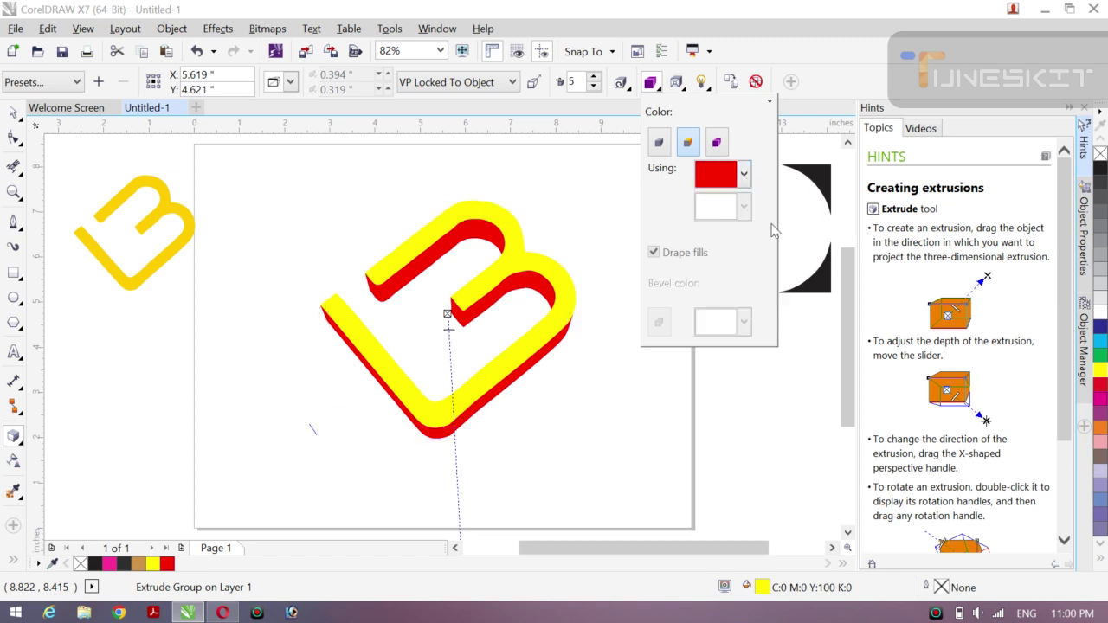
{"action": "left_click", "coordinate": [743, 176]}
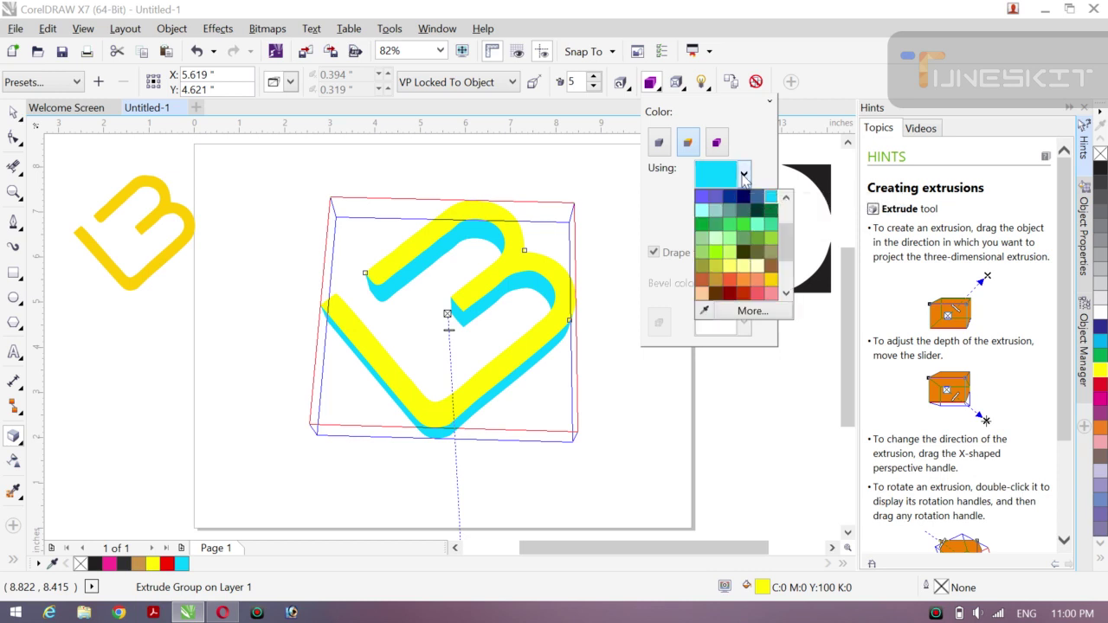
{"action": "left_click", "coordinate": [702, 268]}
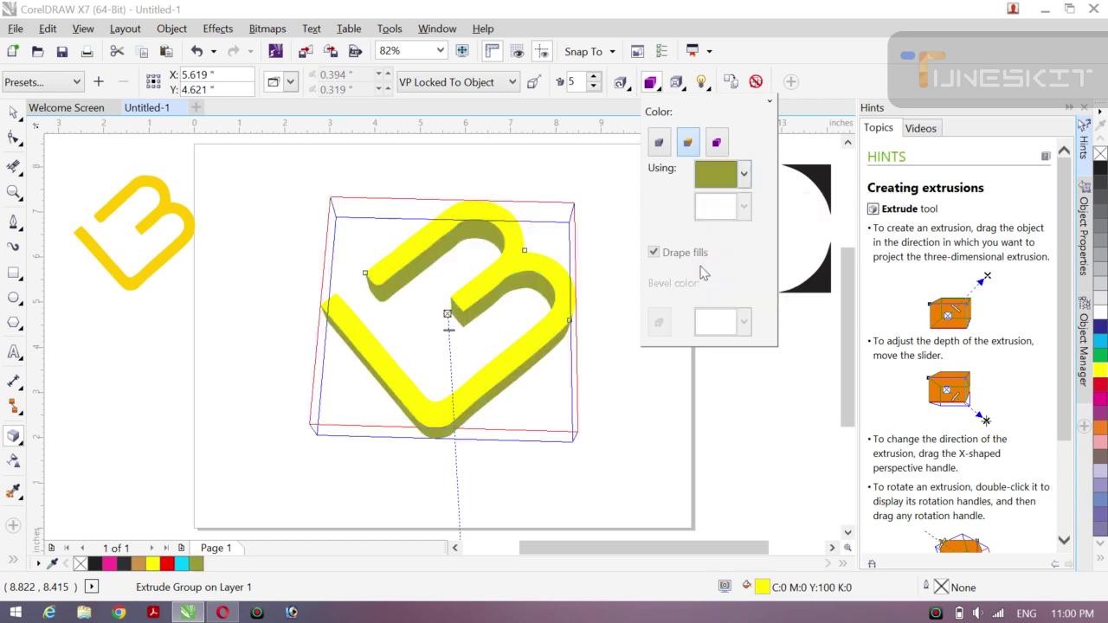
Step: Try color shading on the extrusion from yellow to red, bright green and dark purple, and switch back to the solid color
{"action": "left_click", "coordinate": [717, 145]}
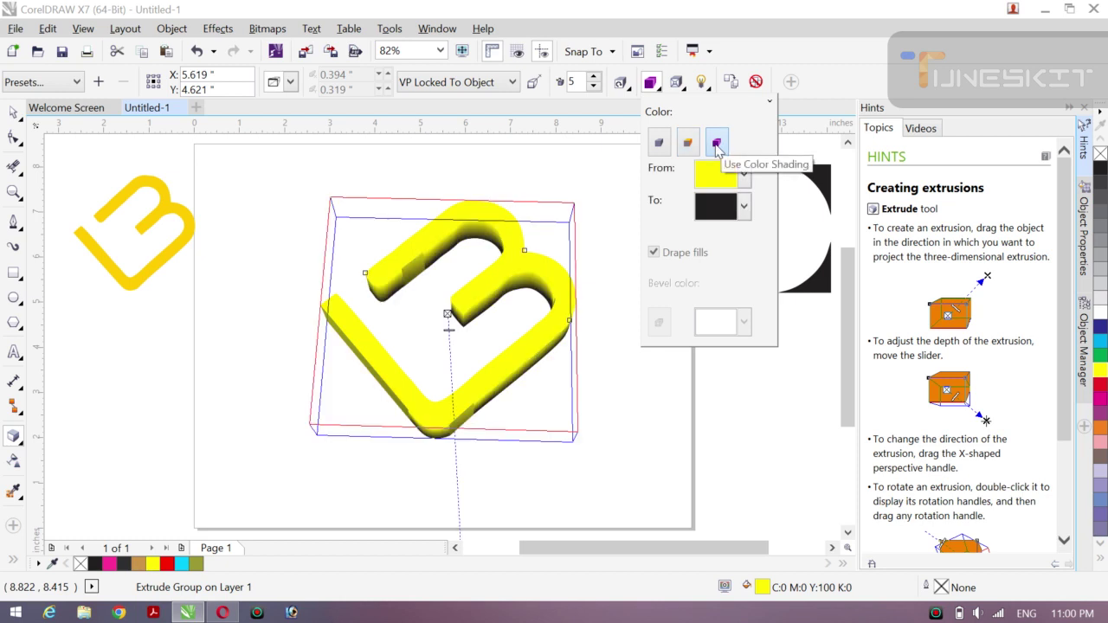
{"action": "left_click", "coordinate": [744, 206]}
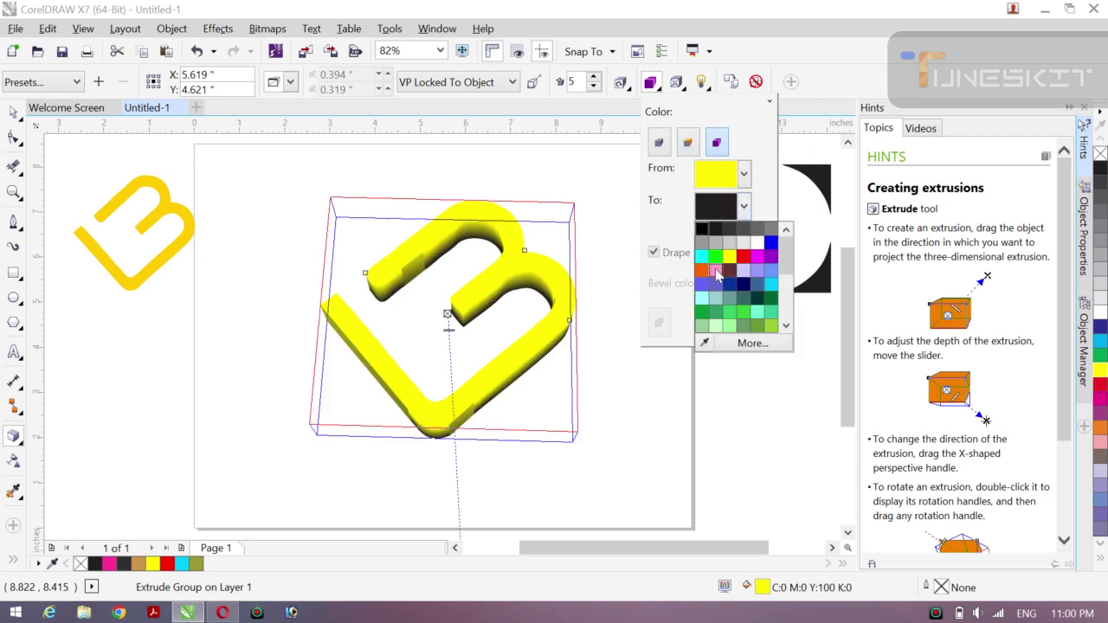
{"action": "left_click", "coordinate": [742, 257]}
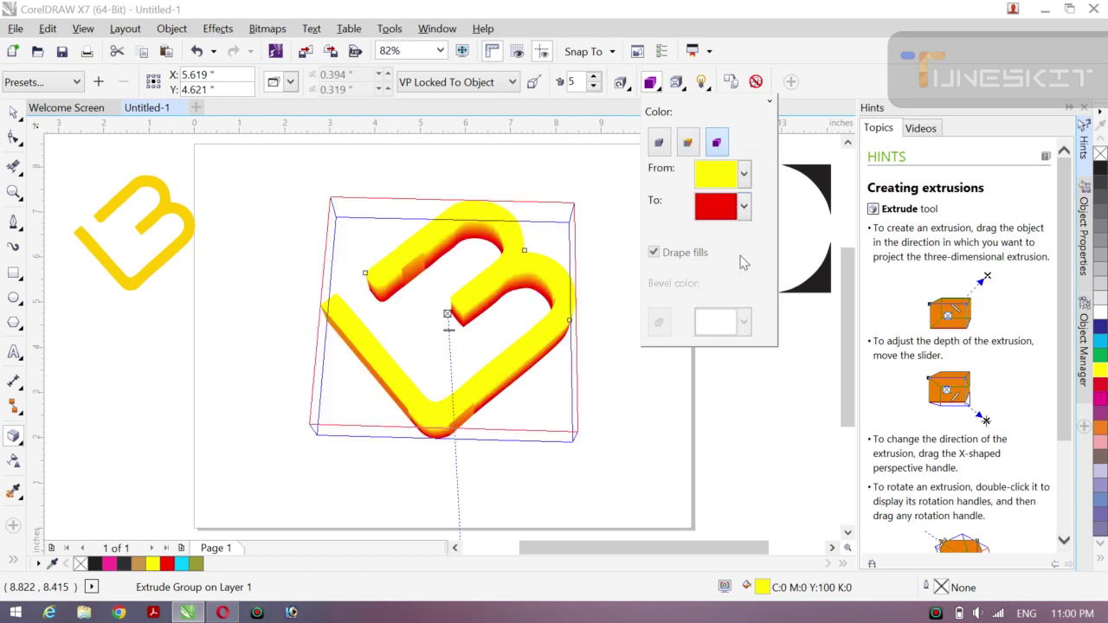
{"action": "left_click", "coordinate": [749, 212]}
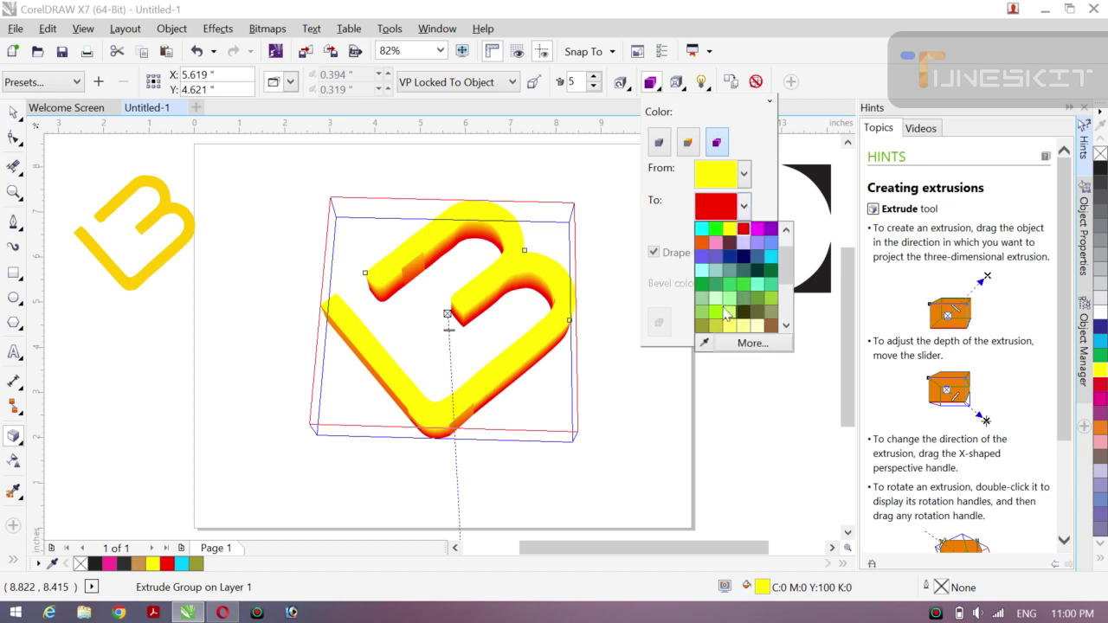
{"action": "left_click", "coordinate": [716, 321]}
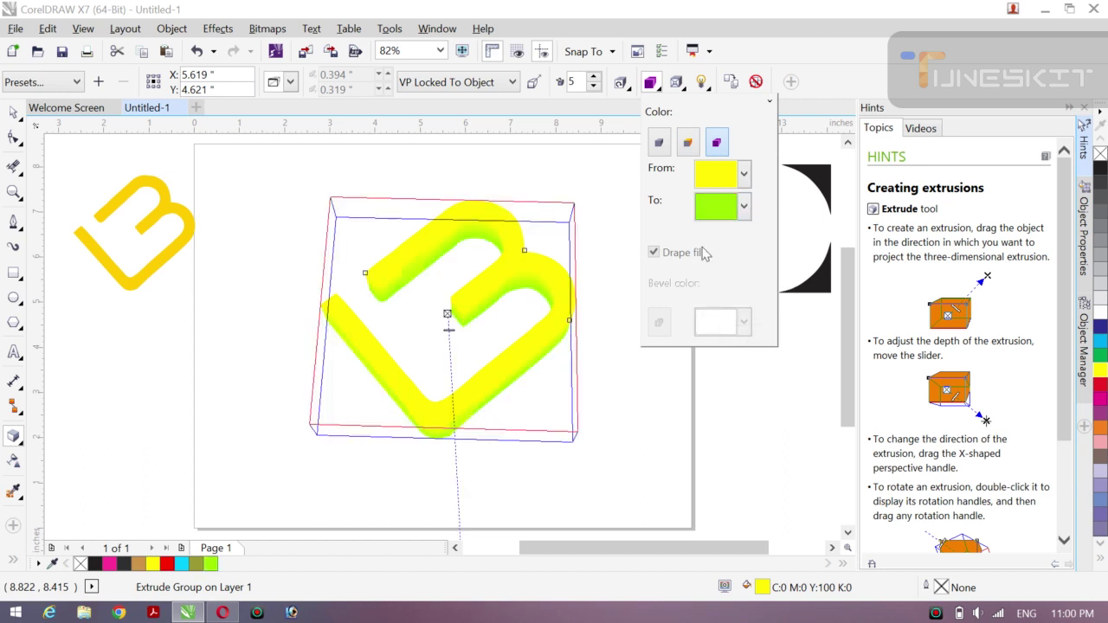
{"action": "left_click", "coordinate": [742, 210]}
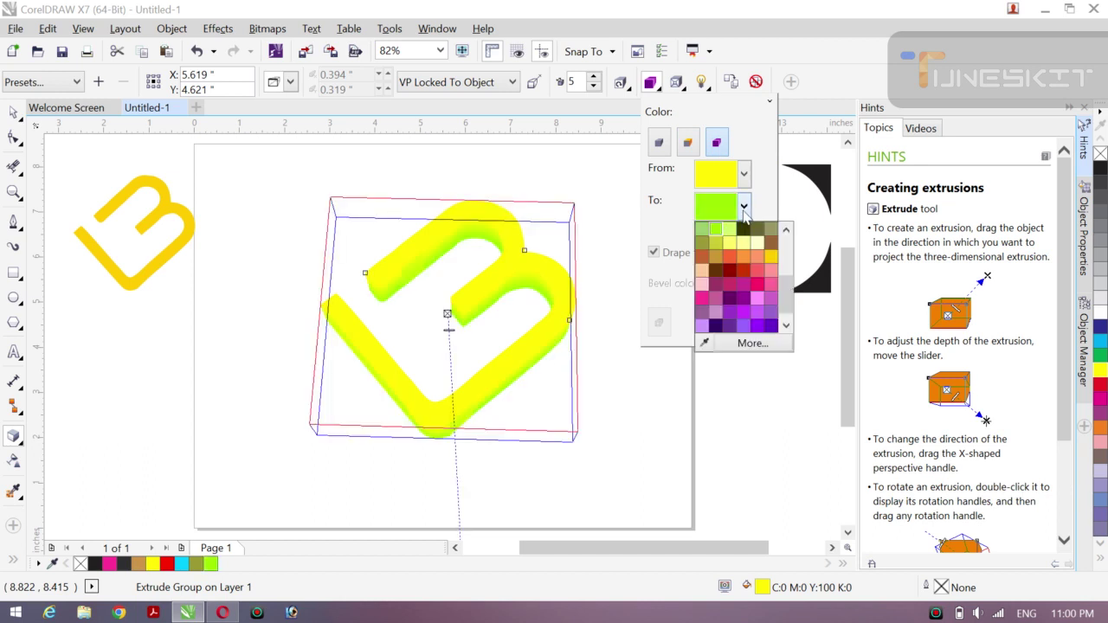
{"action": "left_click", "coordinate": [716, 327]}
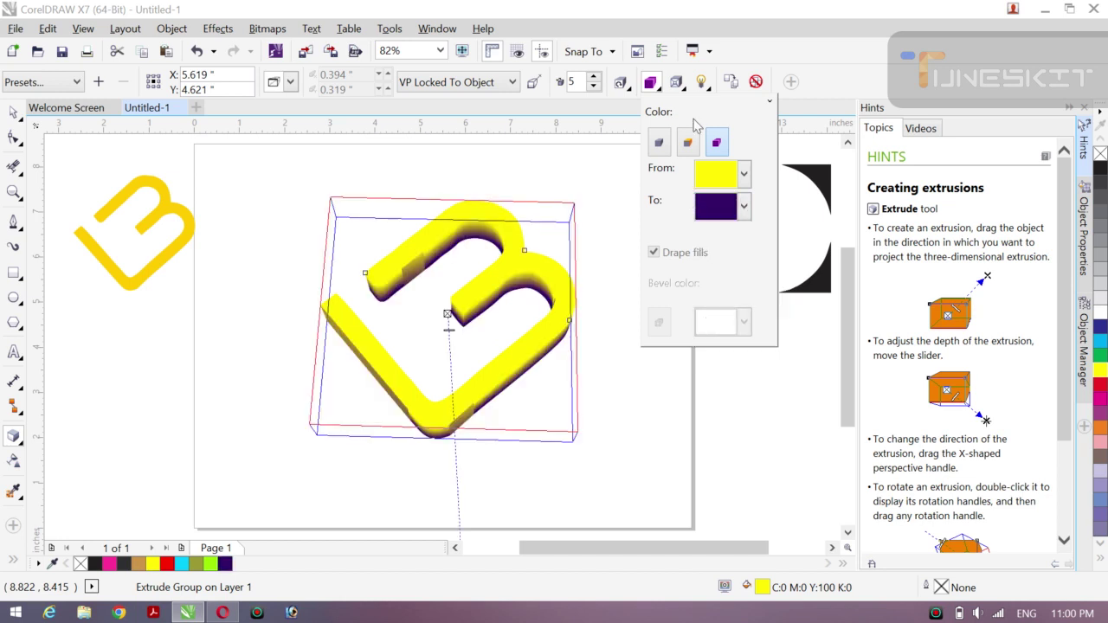
{"action": "left_click", "coordinate": [659, 141]}
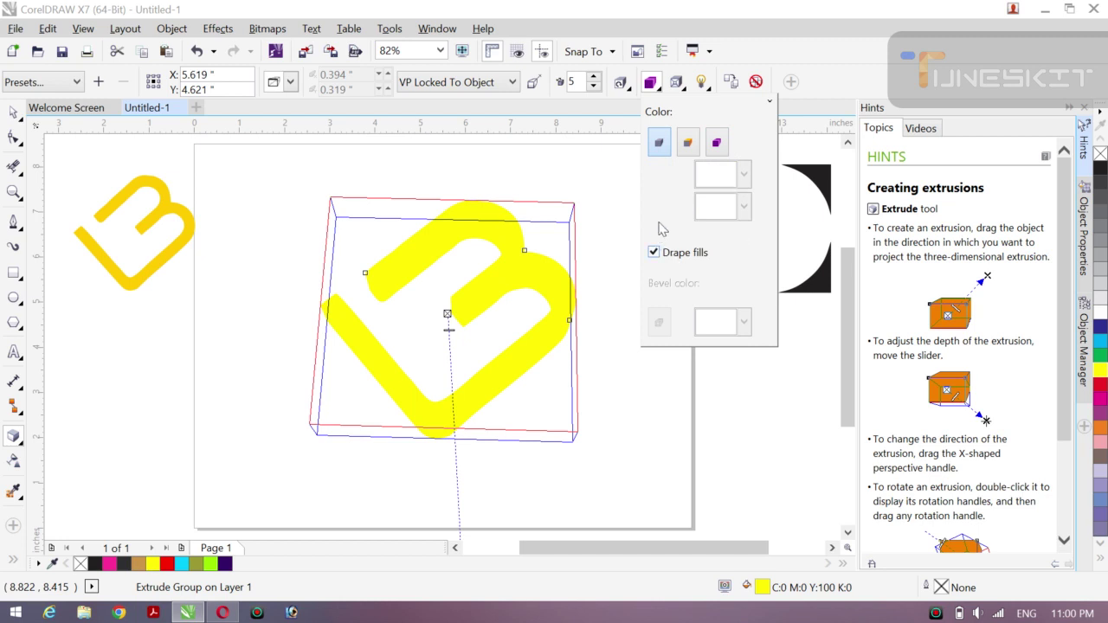
{"action": "left_click", "coordinate": [687, 144]}
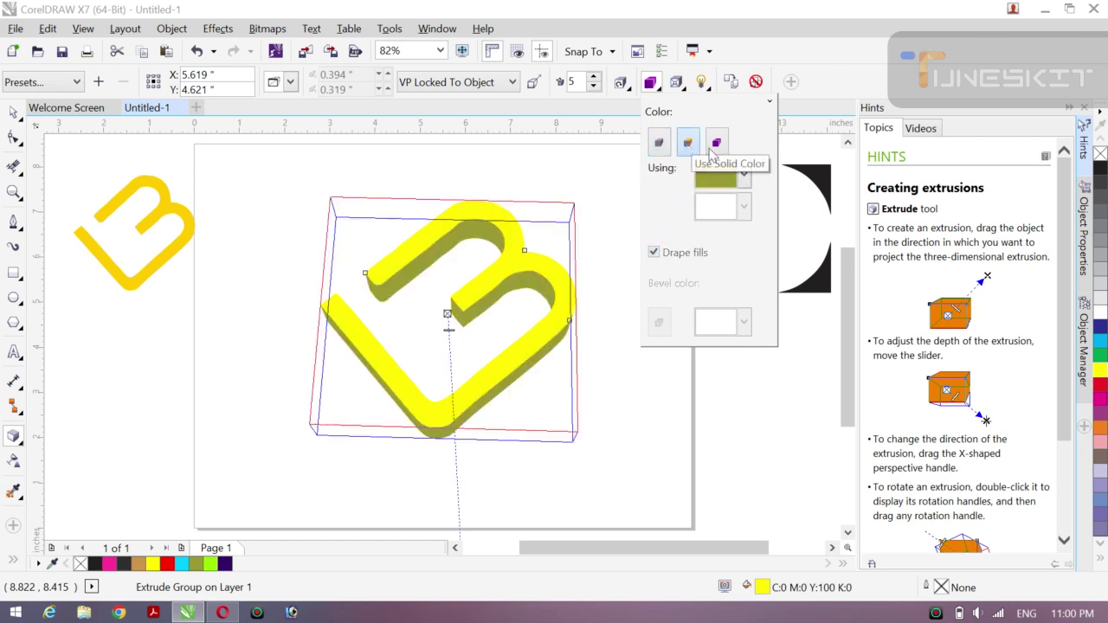
Step: Add light source 3 to the B's extrusion lighting and select it in the light preview
{"action": "left_click", "coordinate": [707, 86]}
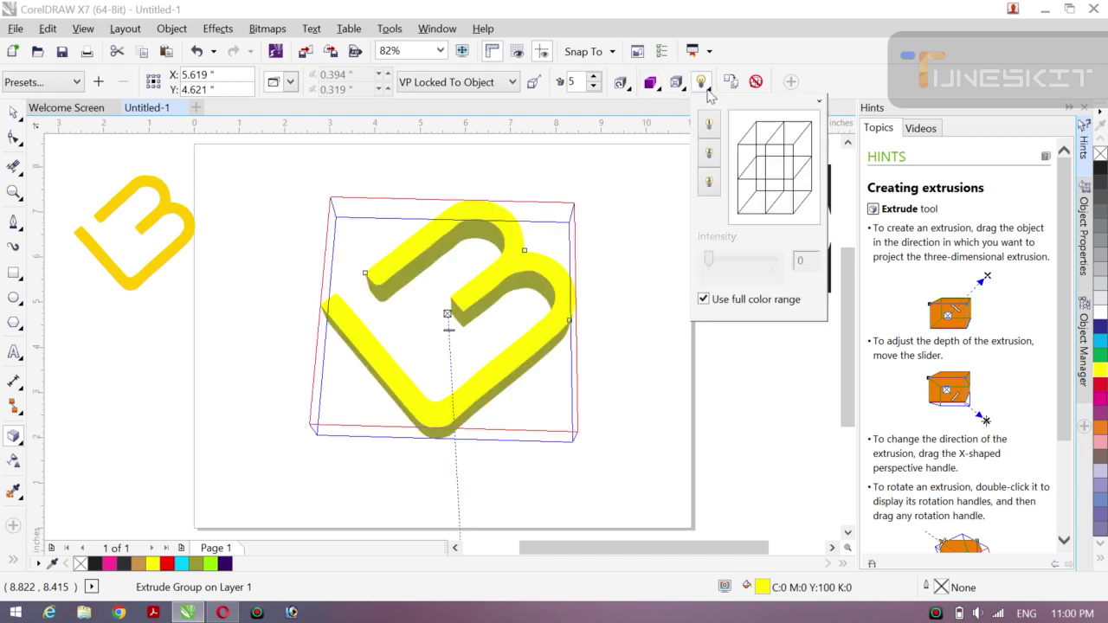
{"action": "left_click", "coordinate": [709, 182]}
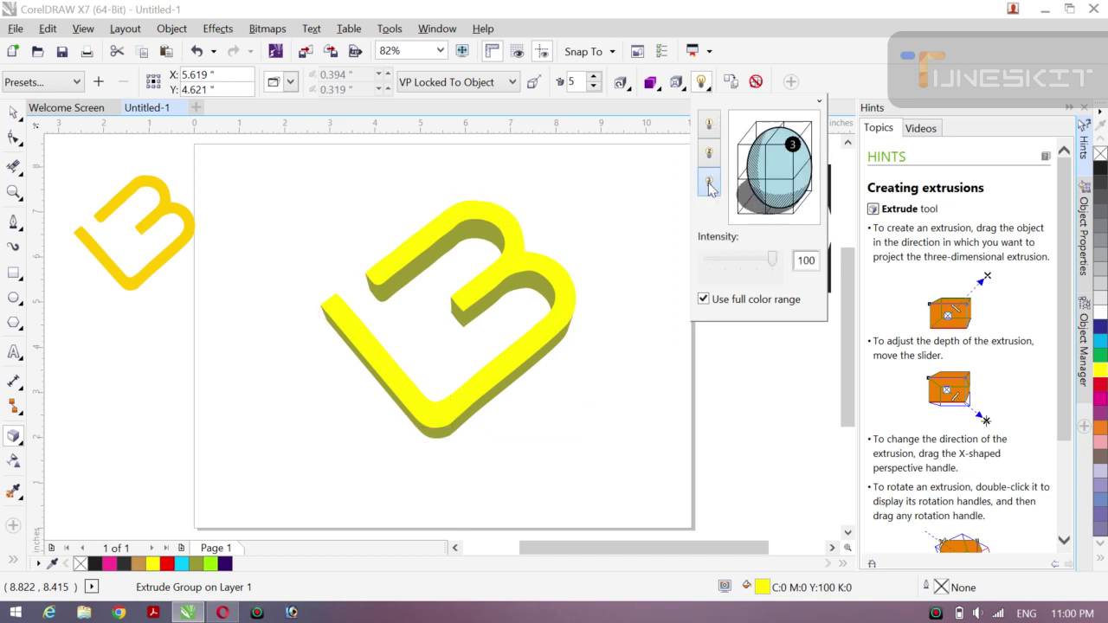
{"action": "left_click", "coordinate": [776, 167]}
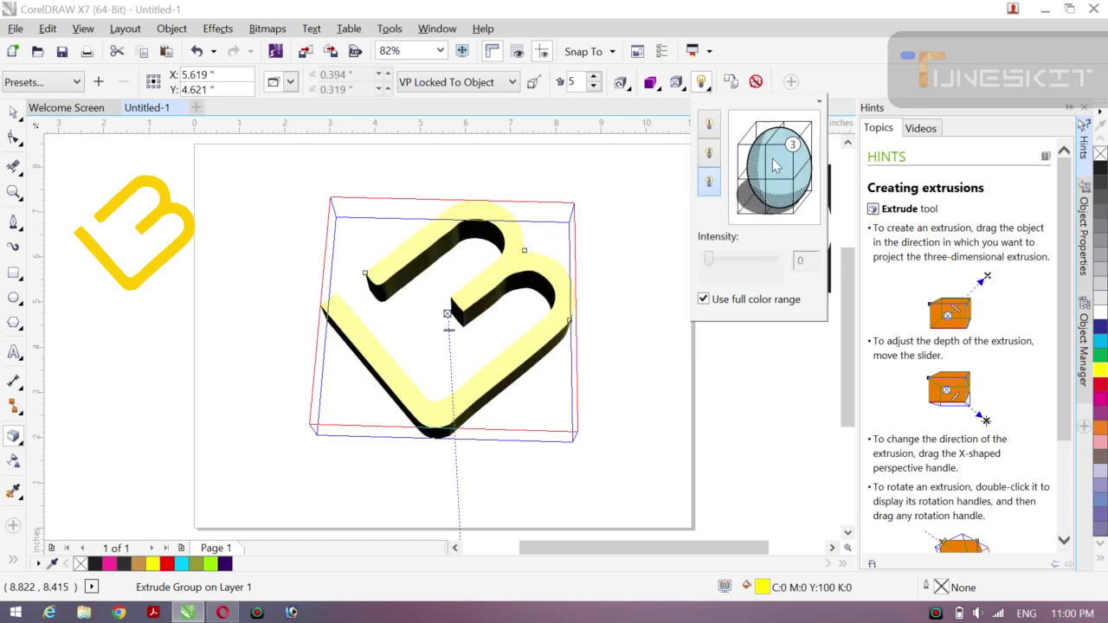
{"action": "left_click", "coordinate": [793, 146]}
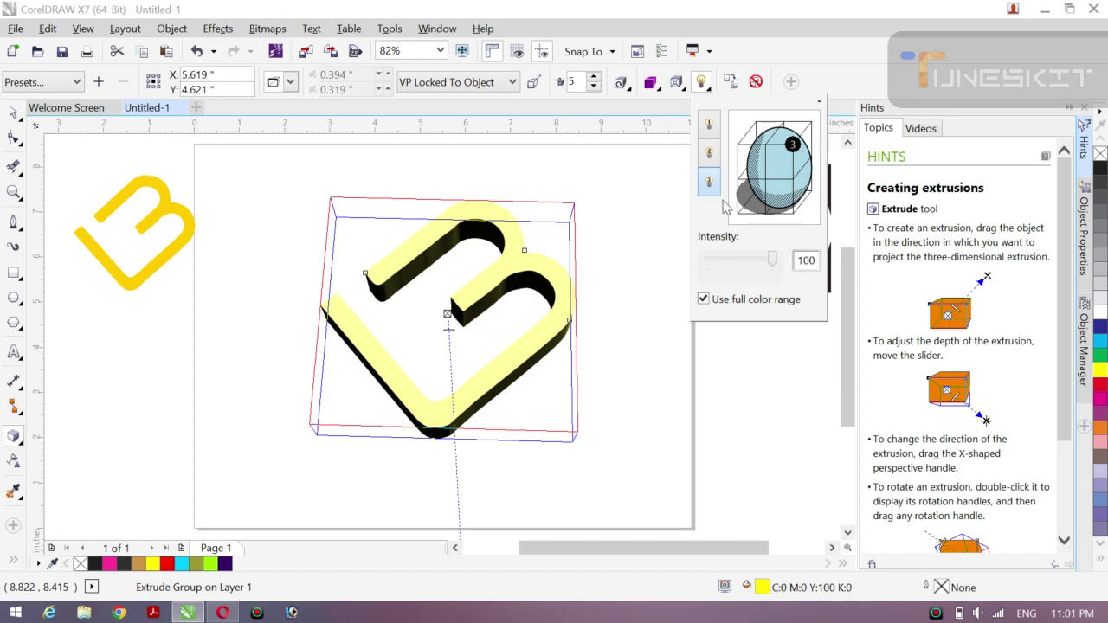
Step: Add light sources 2 and 1 to the B's extrusion lighting and set light 1's intensity to 55
{"action": "left_click", "coordinate": [710, 154]}
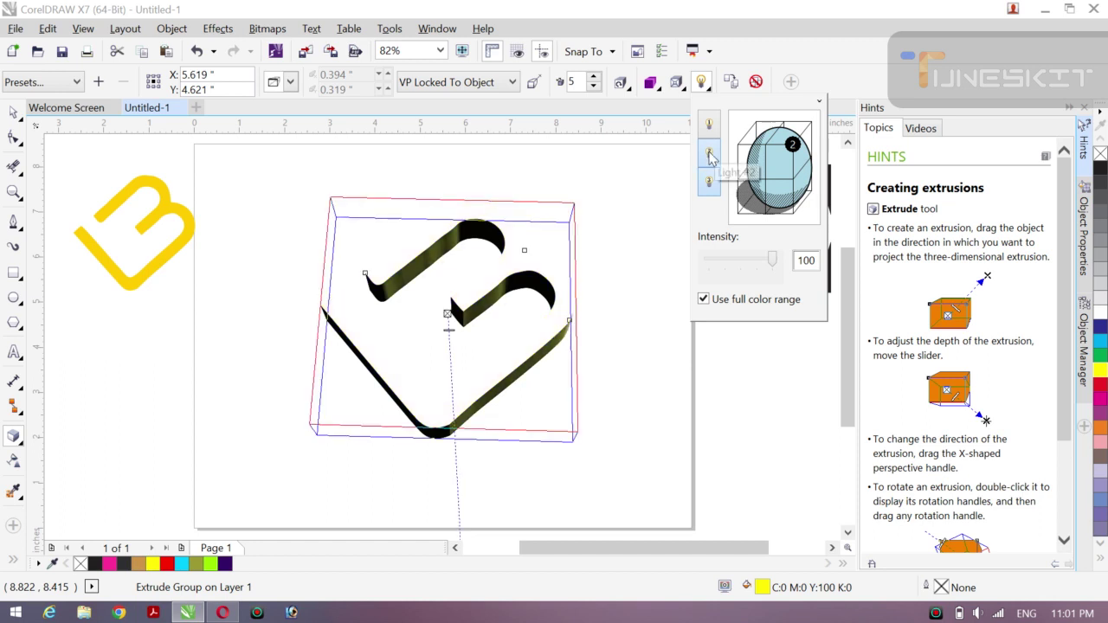
{"action": "left_click", "coordinate": [710, 130]}
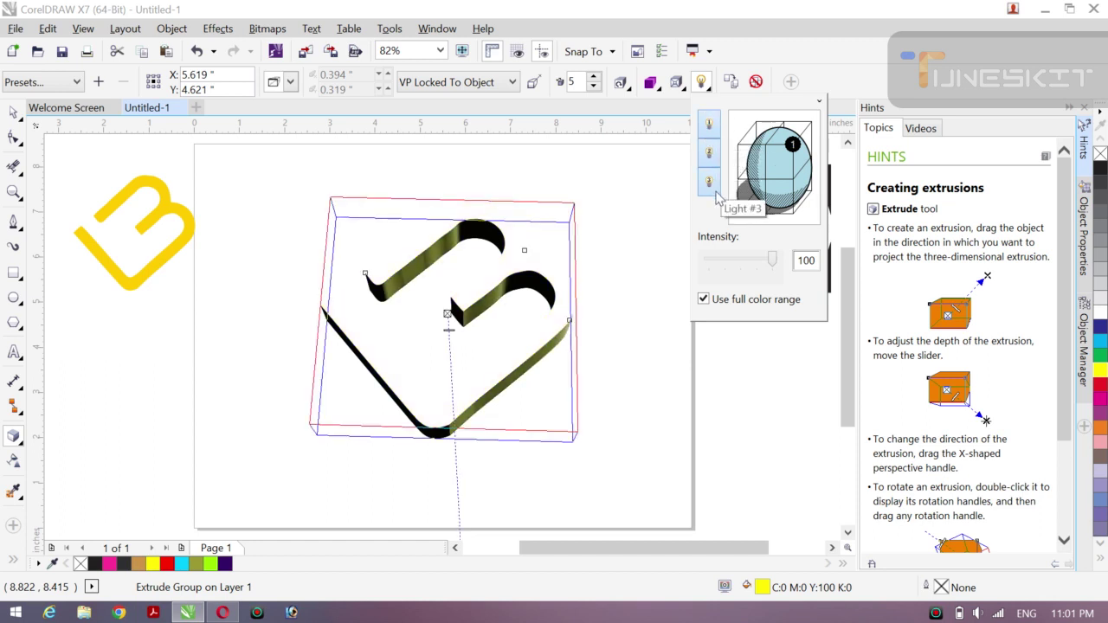
{"action": "left_click", "coordinate": [704, 300]}
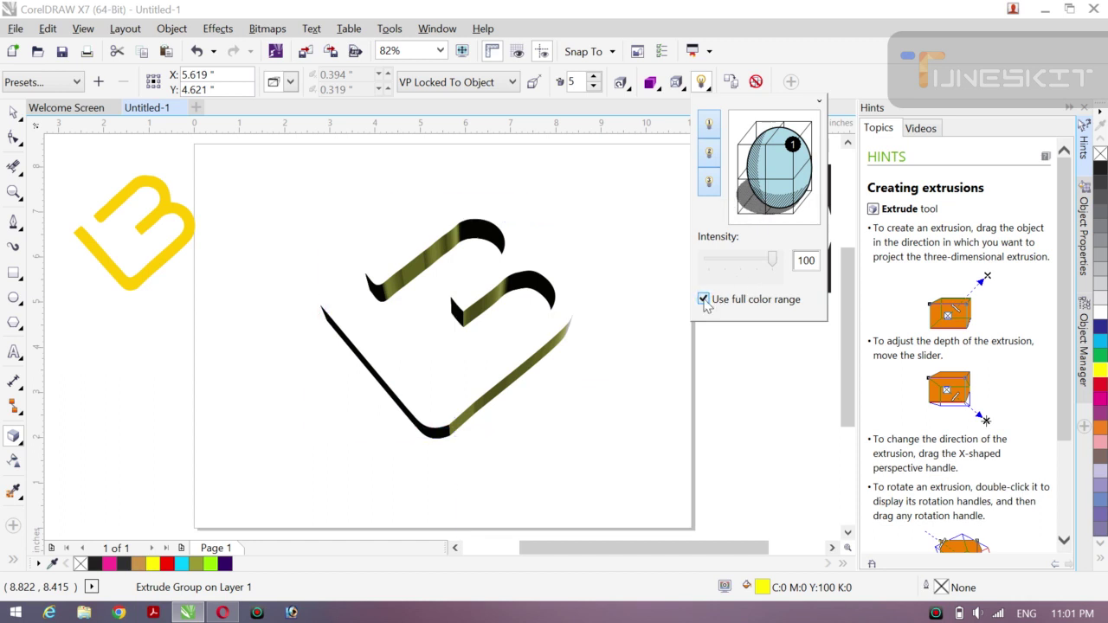
{"action": "left_click", "coordinate": [704, 299]}
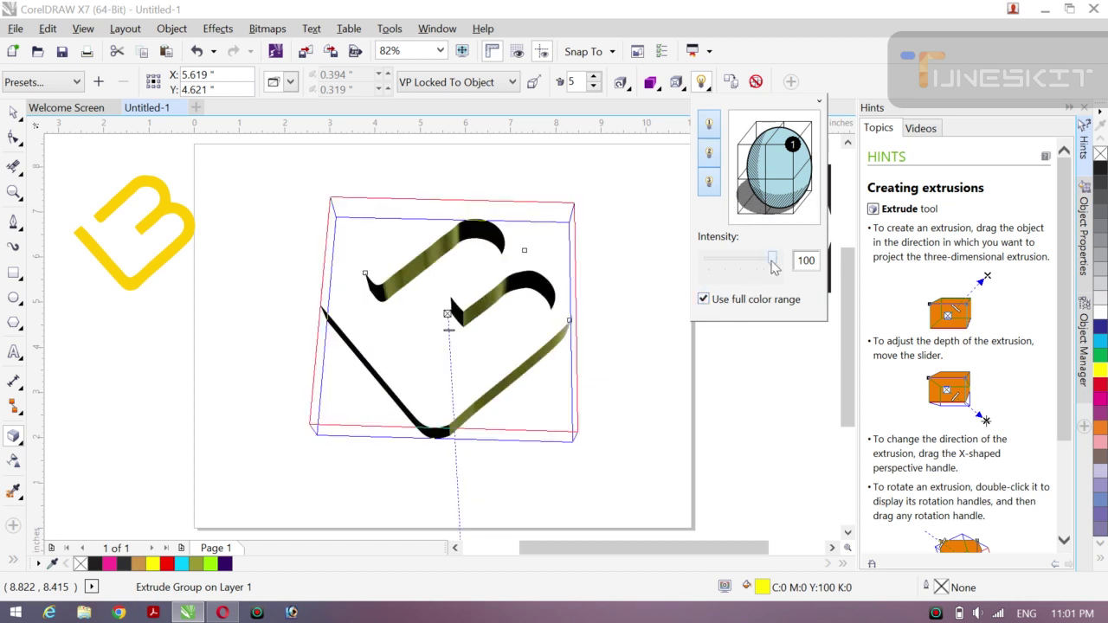
{"action": "left_click_drag", "start_coordinate": [773, 269], "coordinate": [743, 264]}
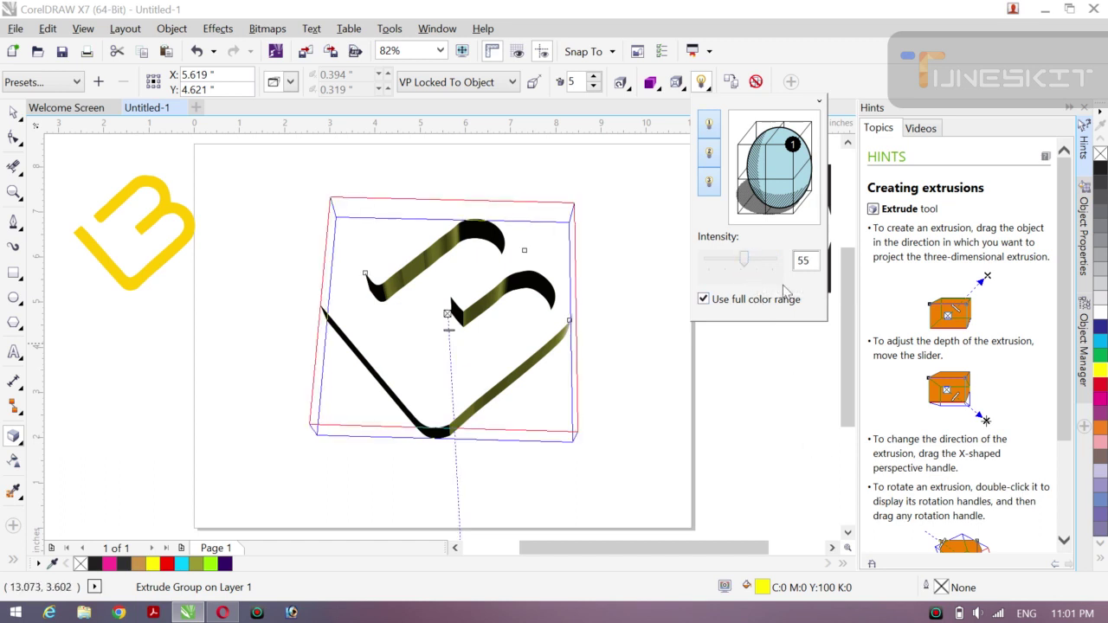
Step: Enable a bevel on the extruded B and set the bevel depth to 0.14 inches
{"action": "left_click", "coordinate": [684, 90]}
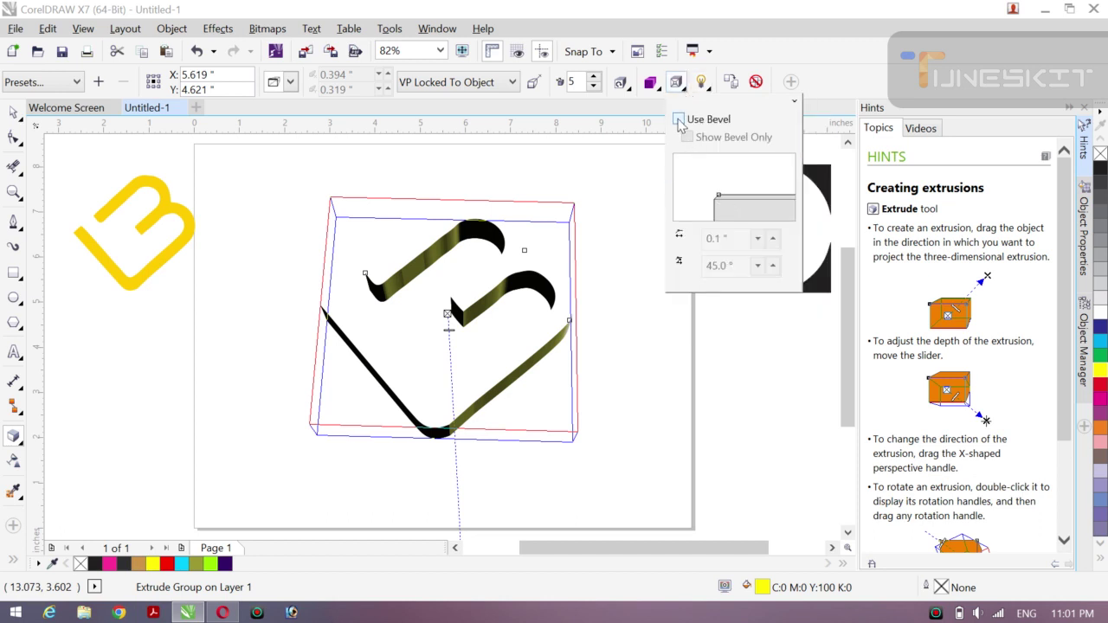
{"action": "left_click", "coordinate": [679, 119]}
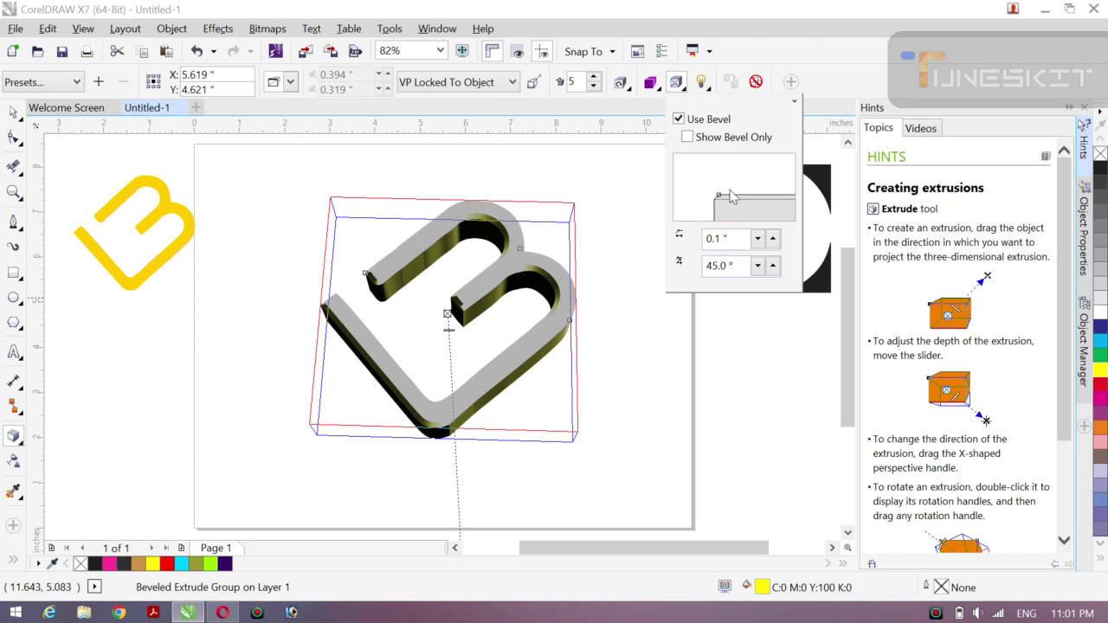
{"action": "left_click", "coordinate": [773, 239]}
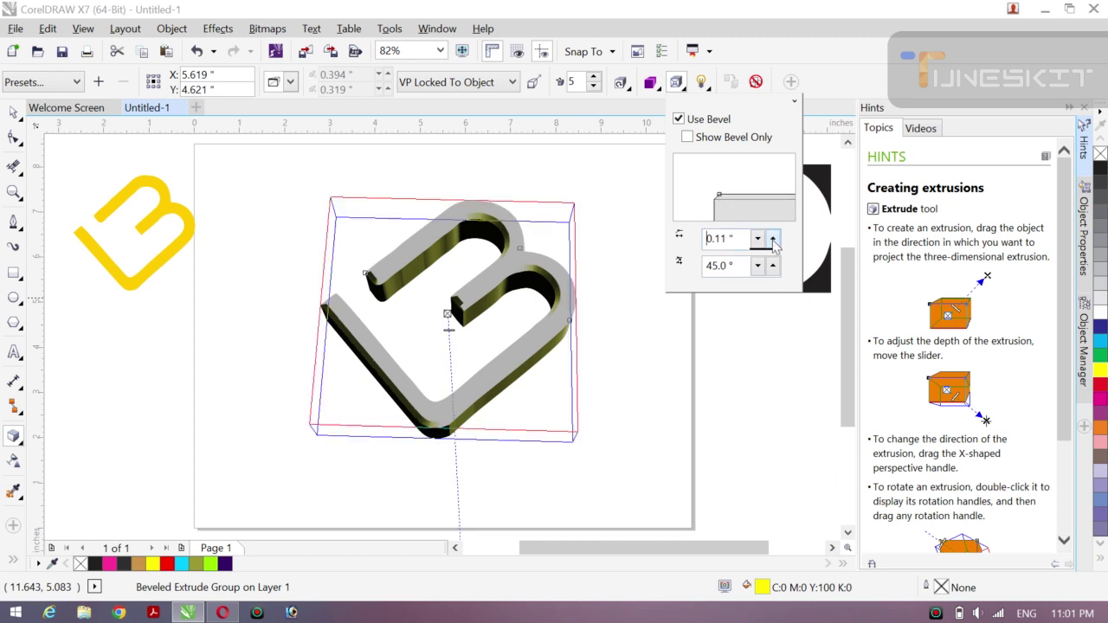
{"action": "left_click", "coordinate": [773, 240]}
{"action": "left_click", "coordinate": [773, 240]}
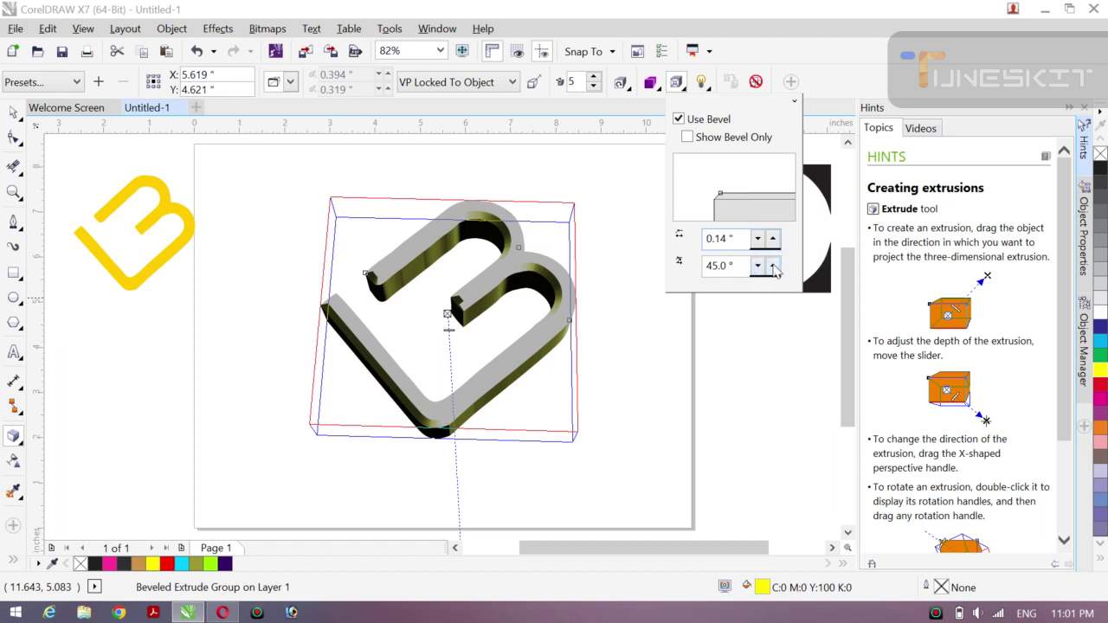
Step: Set the bevel angle on the extruded B to 51 degrees
{"action": "left_click", "coordinate": [773, 265]}
{"action": "left_click", "coordinate": [773, 265]}
{"action": "left_click", "coordinate": [773, 263]}
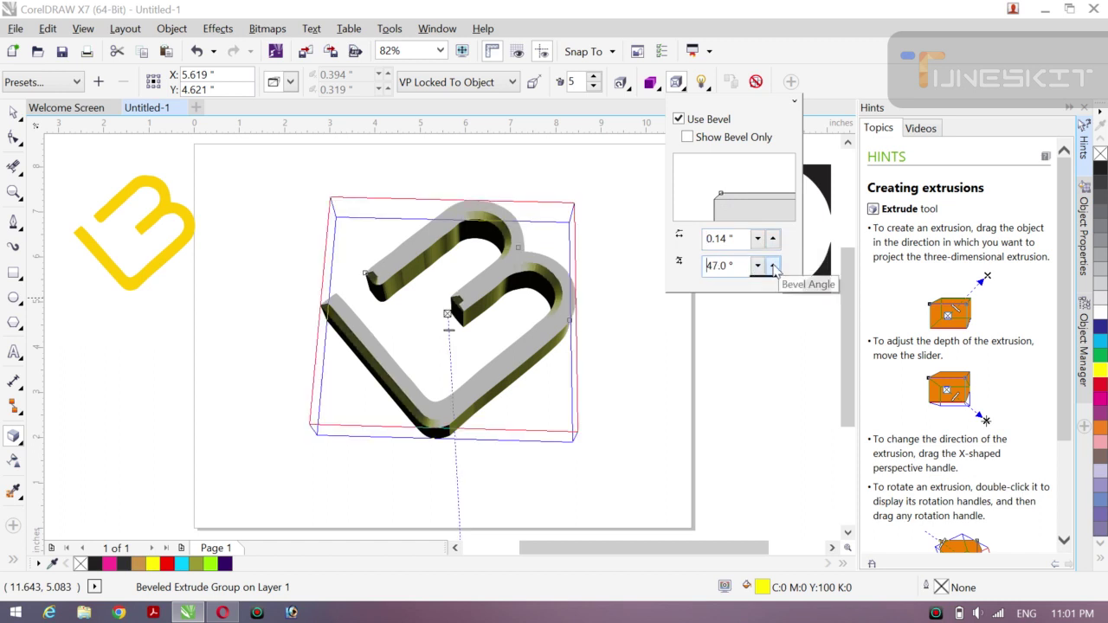
{"action": "left_click", "coordinate": [773, 263]}
{"action": "left_click", "coordinate": [773, 264]}
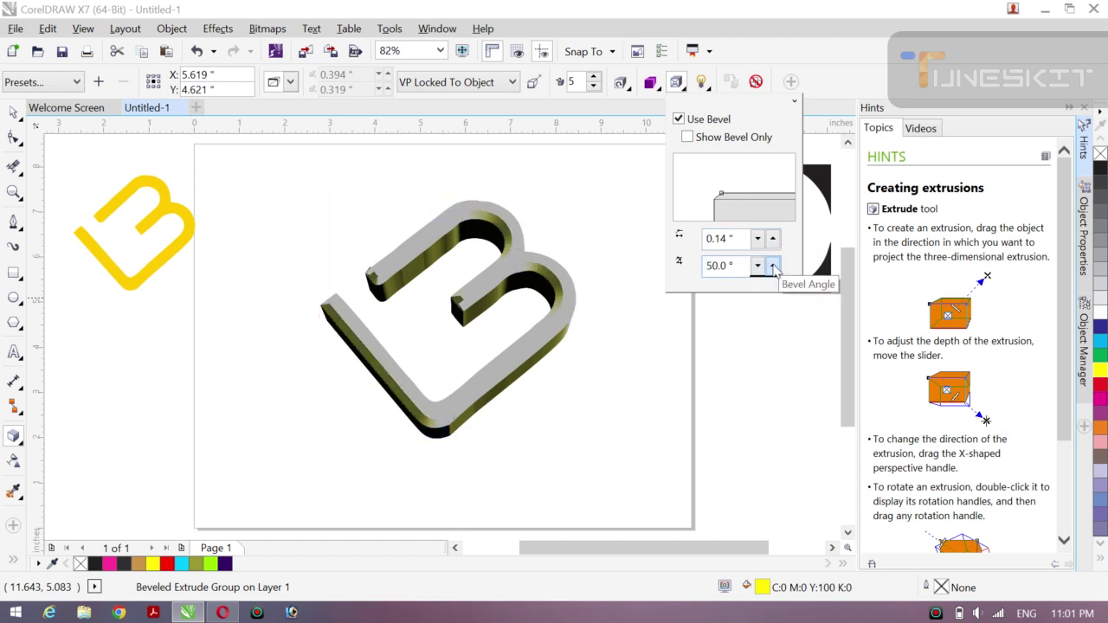
{"action": "left_click", "coordinate": [773, 264]}
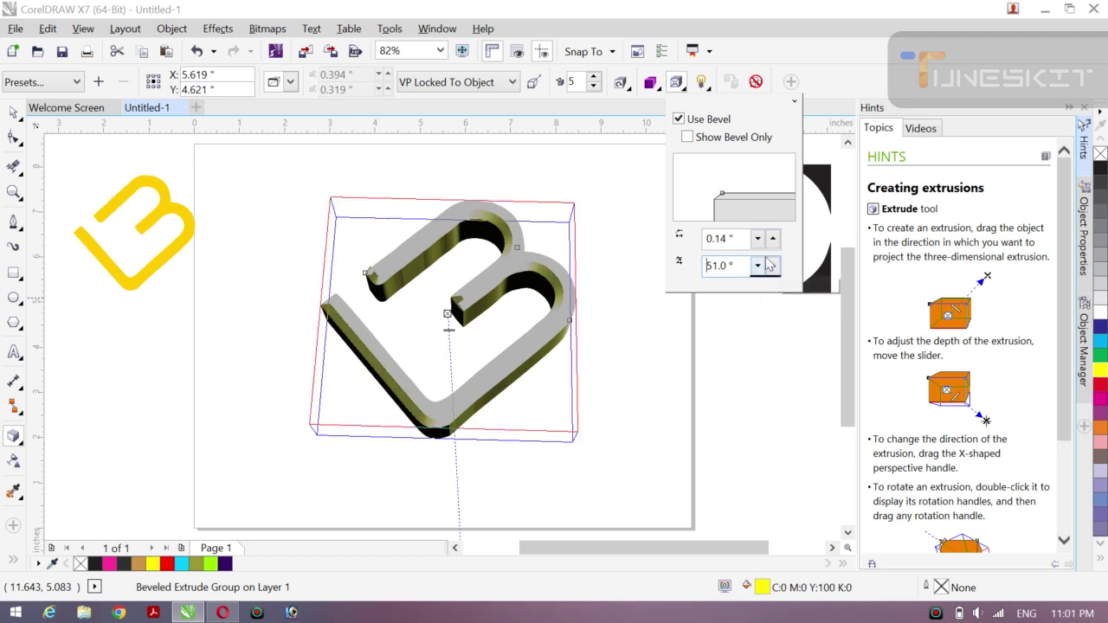
Step: Fine-tune the bevel to a depth of 0.13 inches at 51 degrees, and briefly preview the B with only the bevel shown
{"action": "left_click", "coordinate": [773, 240]}
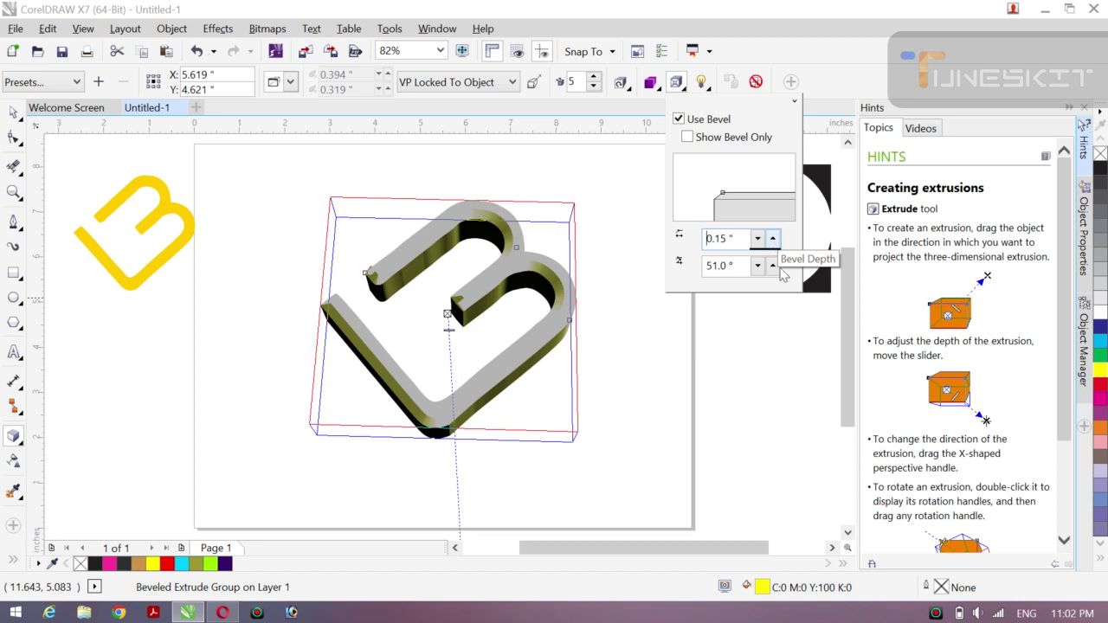
{"action": "left_click", "coordinate": [772, 265]}
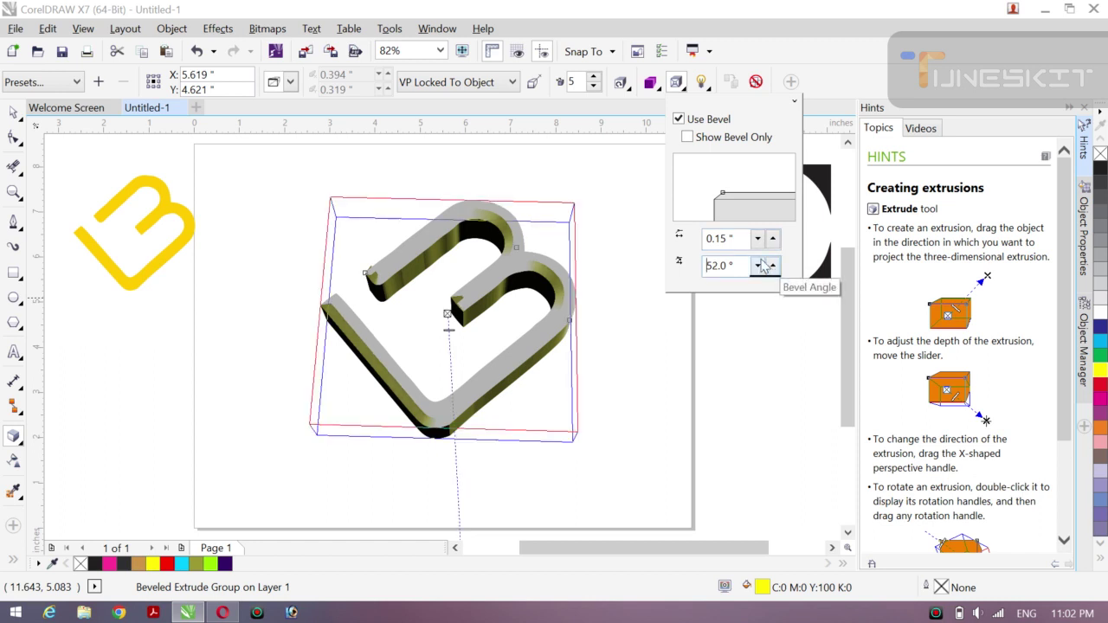
{"action": "left_click", "coordinate": [758, 239]}
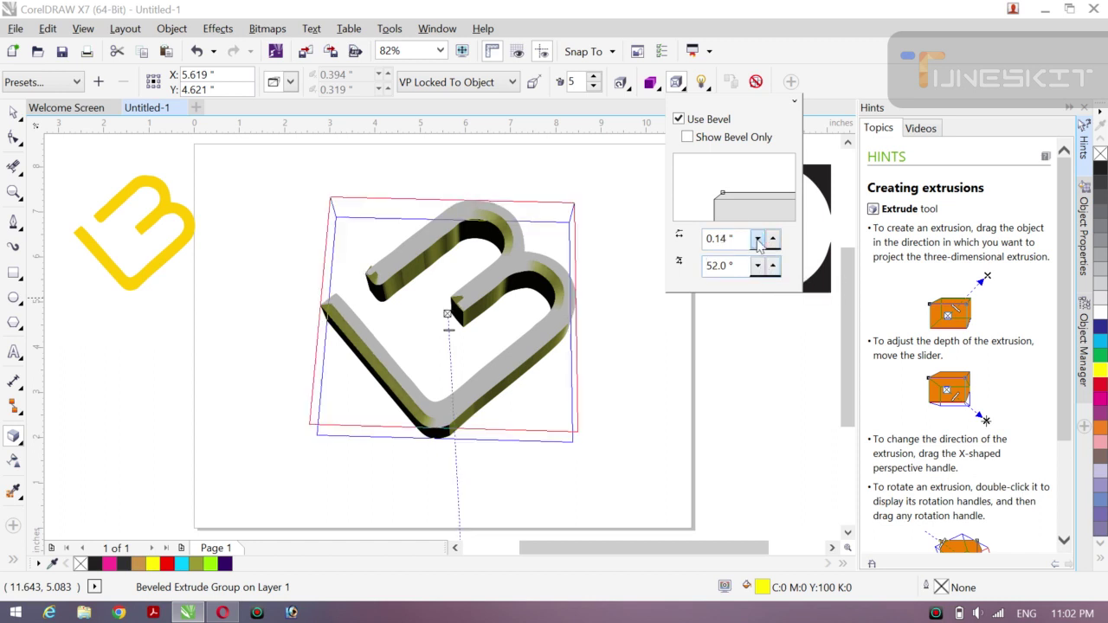
{"action": "left_click", "coordinate": [758, 239]}
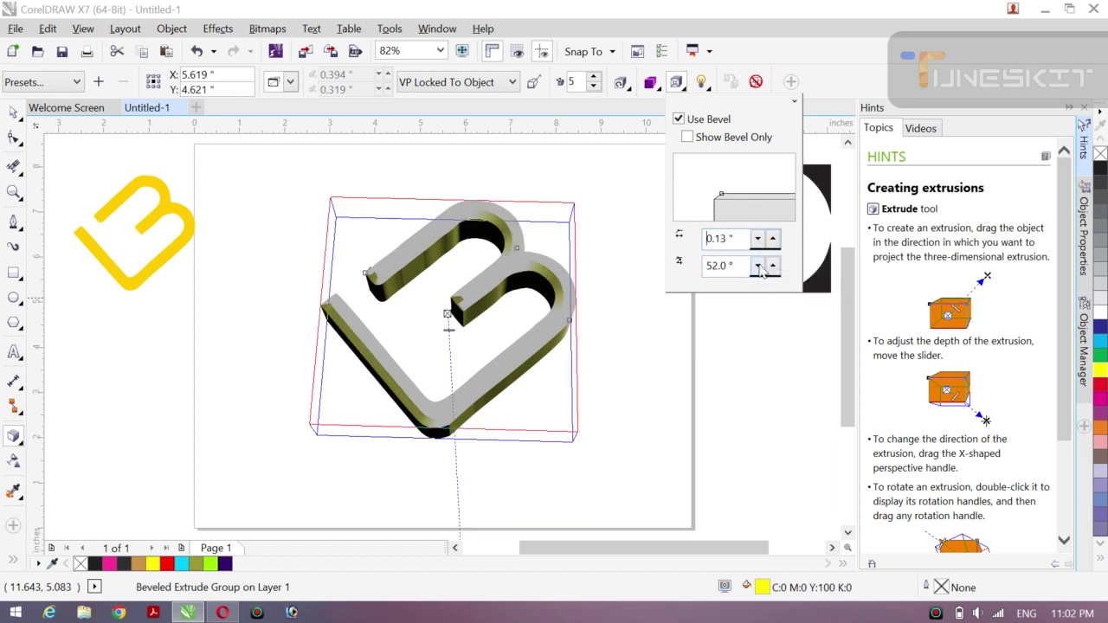
{"action": "left_click", "coordinate": [758, 266]}
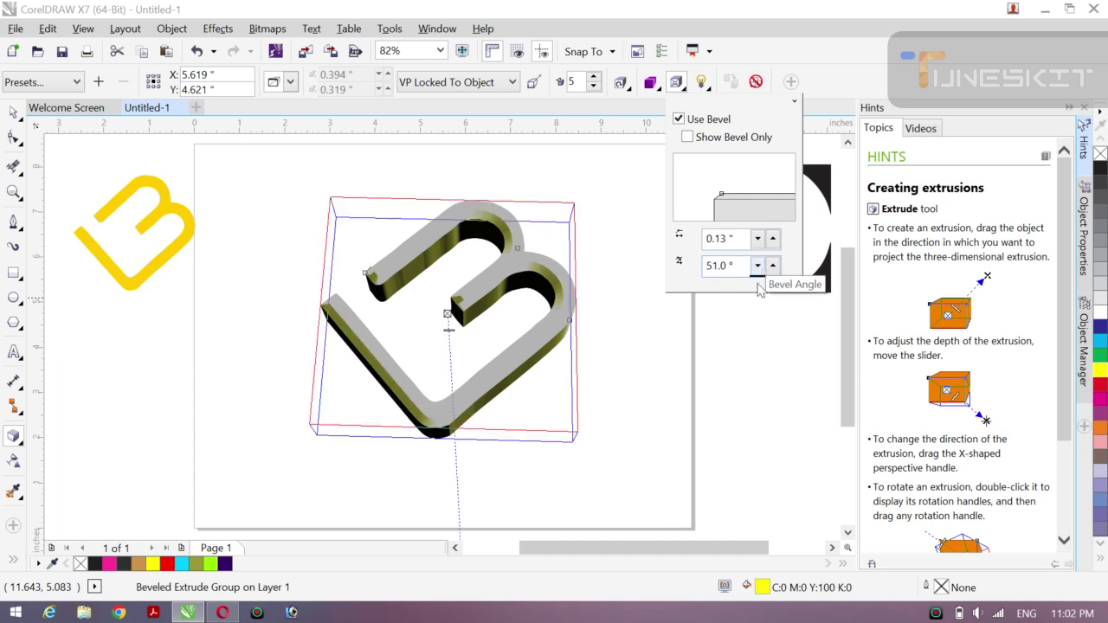
{"action": "left_click", "coordinate": [687, 137]}
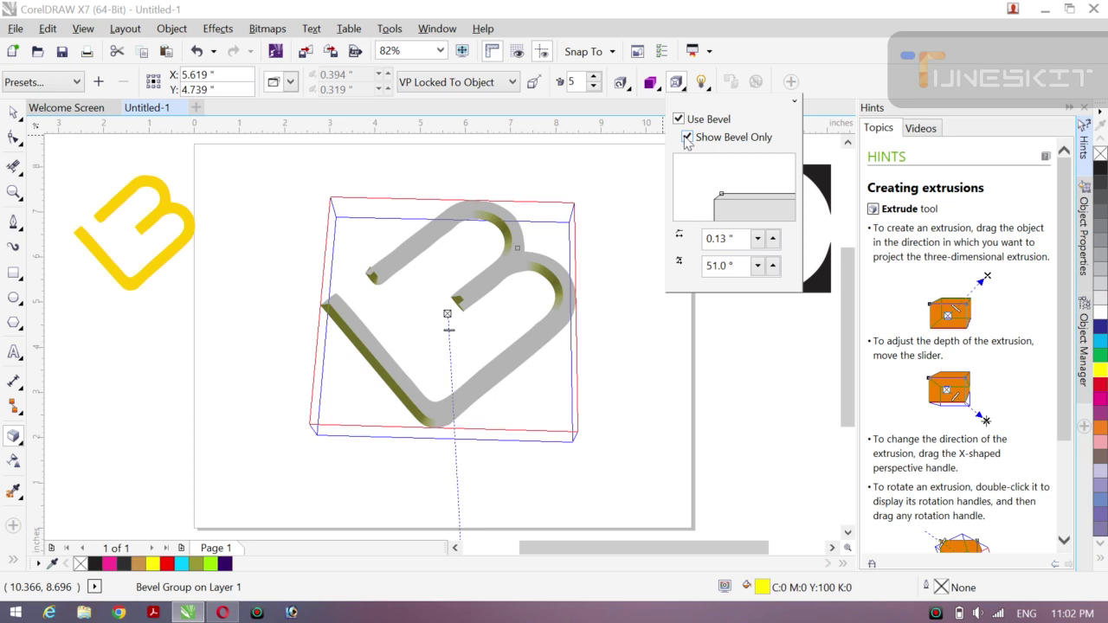
{"action": "left_click", "coordinate": [687, 138]}
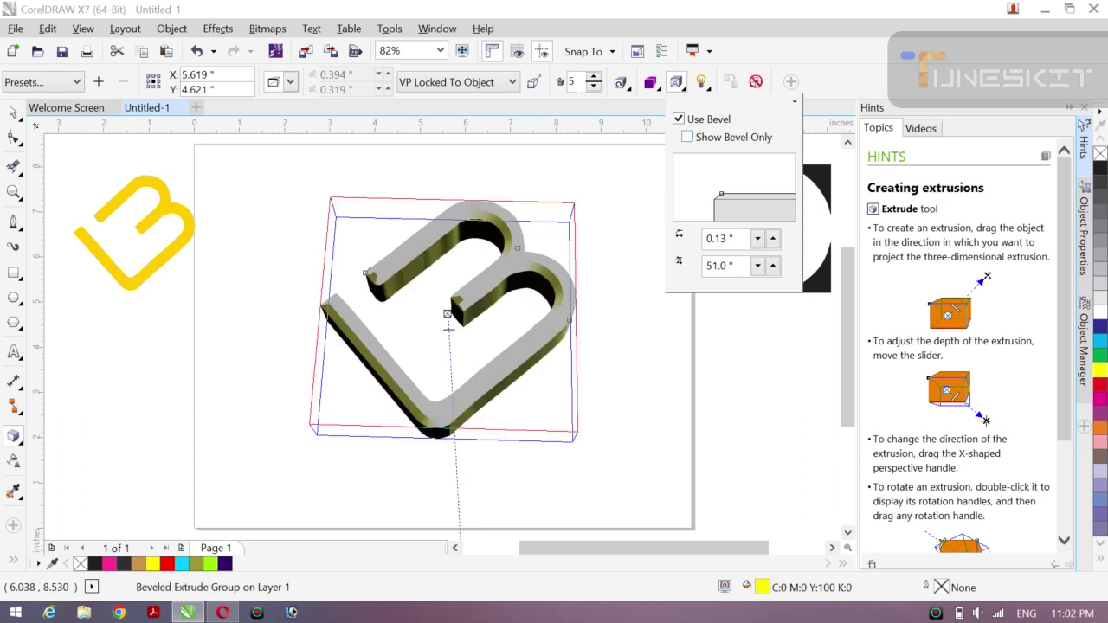
{"action": "left_click", "coordinate": [676, 83]}
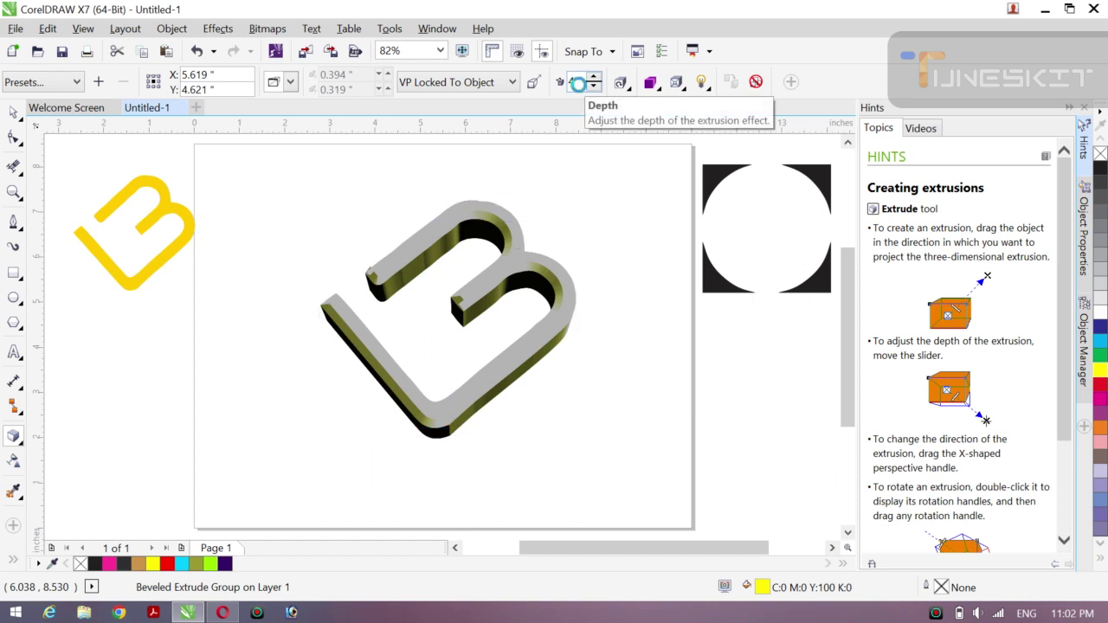
Step: Try shallower extrusion depths of 4, 2 and 1 on the beveled B
{"action": "key", "text": "Return"}
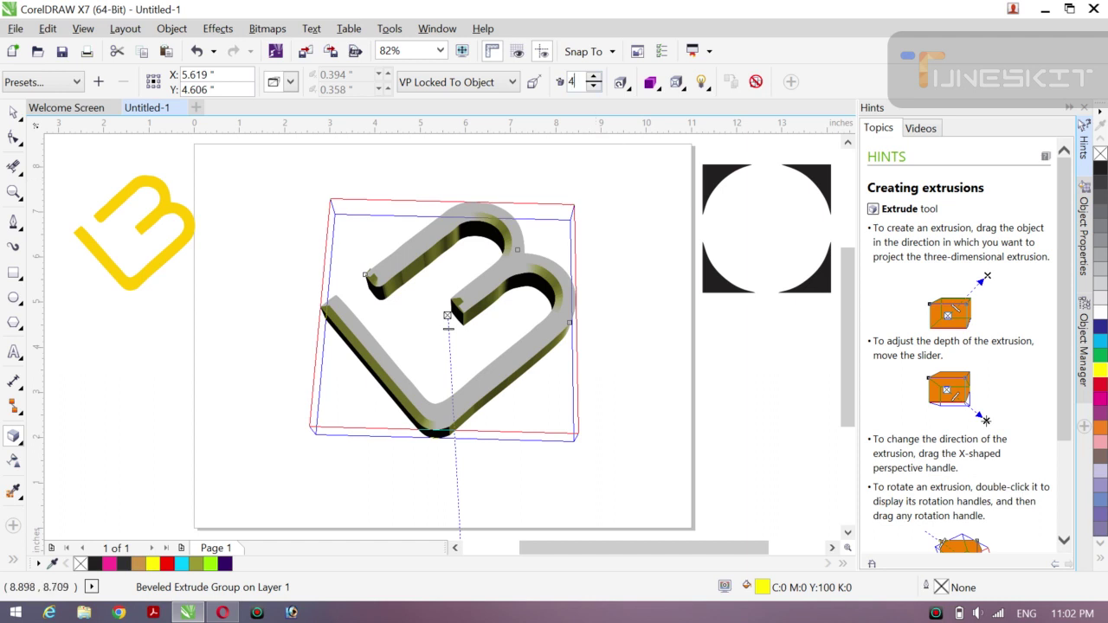
{"action": "key", "text": "BackSpace"}
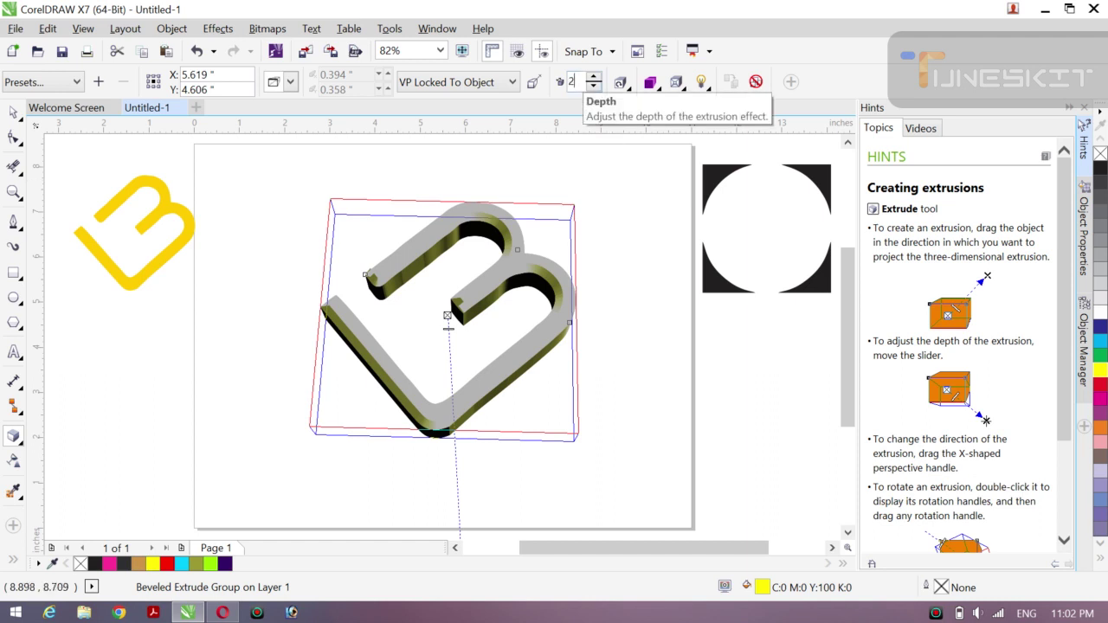
{"action": "type", "text": "2"}
{"action": "key", "text": "Return"}
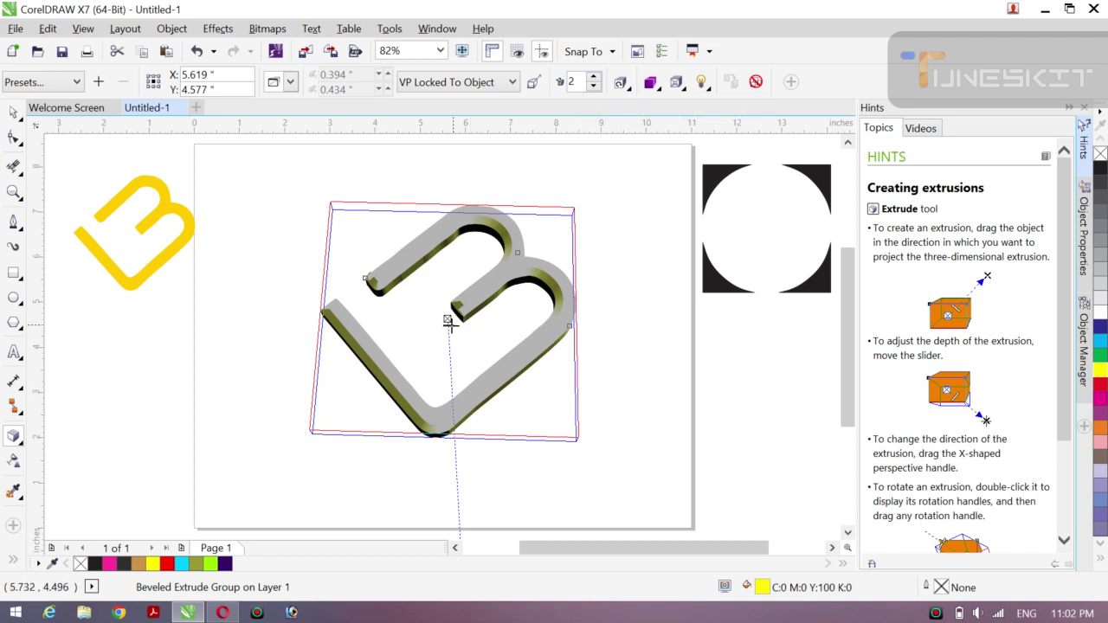
{"action": "left_click_drag", "start_coordinate": [448, 325], "coordinate": [448, 322]}
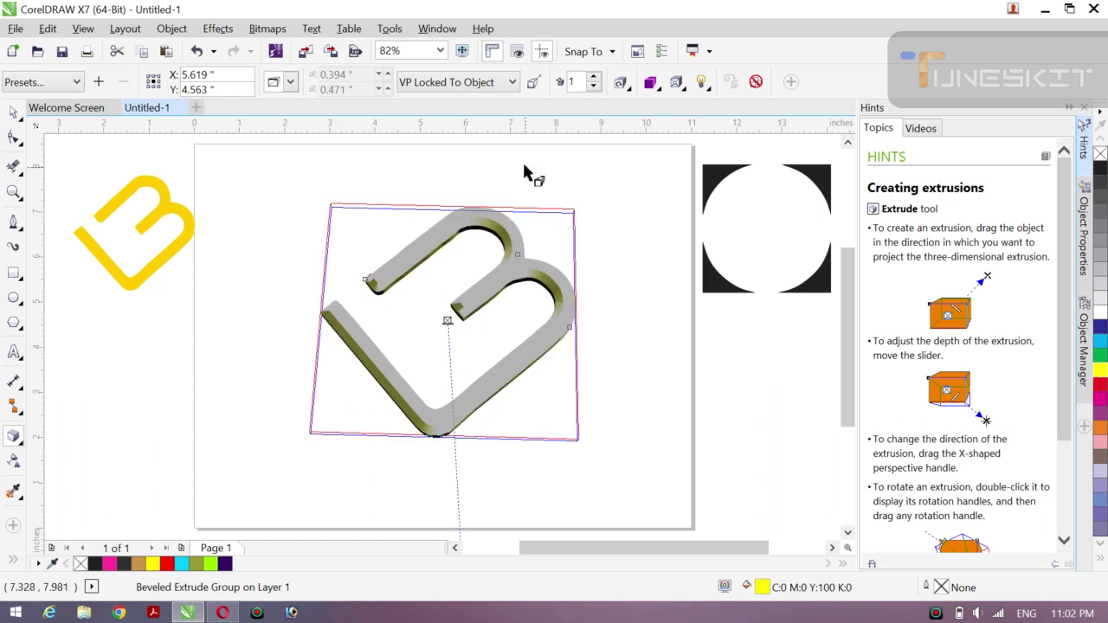
Step: Try an extrusion depth of 6 on the beveled B, followed by a depth of 3
{"action": "left_click", "coordinate": [594, 78]}
{"action": "left_click", "coordinate": [594, 78]}
{"action": "left_click", "coordinate": [594, 78]}
{"action": "left_click", "coordinate": [594, 78]}
{"action": "left_click", "coordinate": [593, 78]}
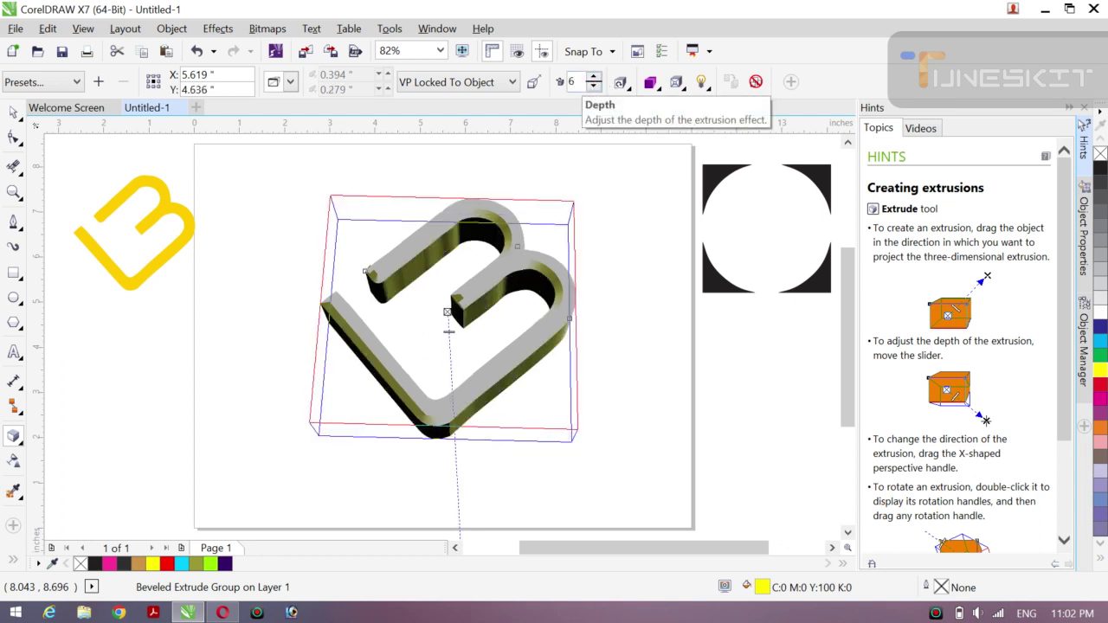
{"action": "key", "text": "Return"}
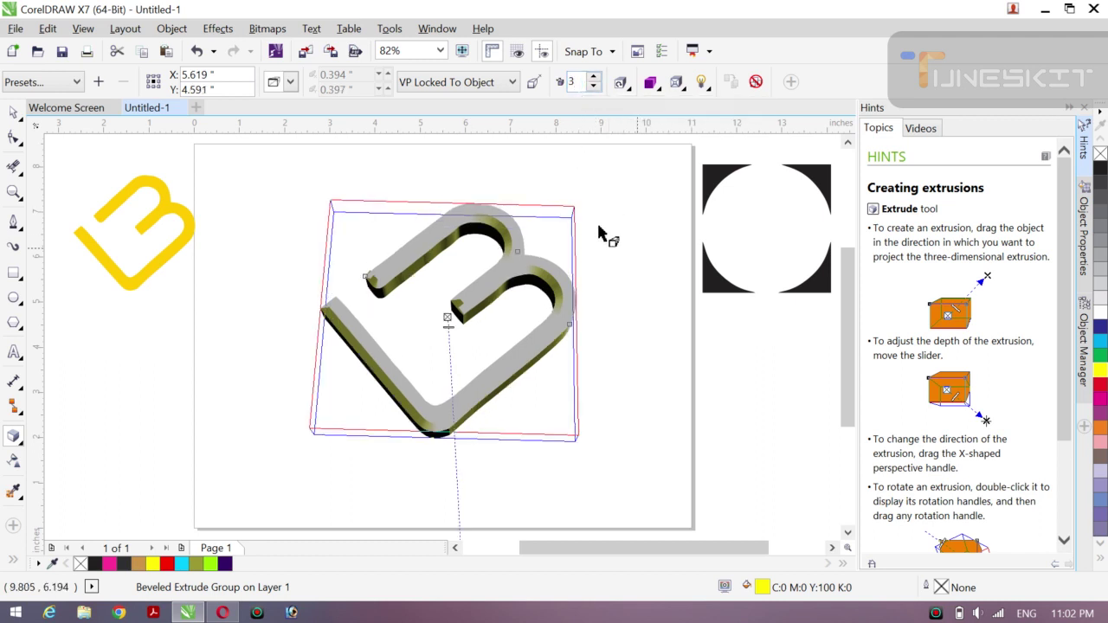
Step: Try deeper extrusions of 8 and 13 on the beveled B, and bring the depth back down to 6
{"action": "left_click", "coordinate": [593, 77]}
{"action": "left_click", "coordinate": [594, 77]}
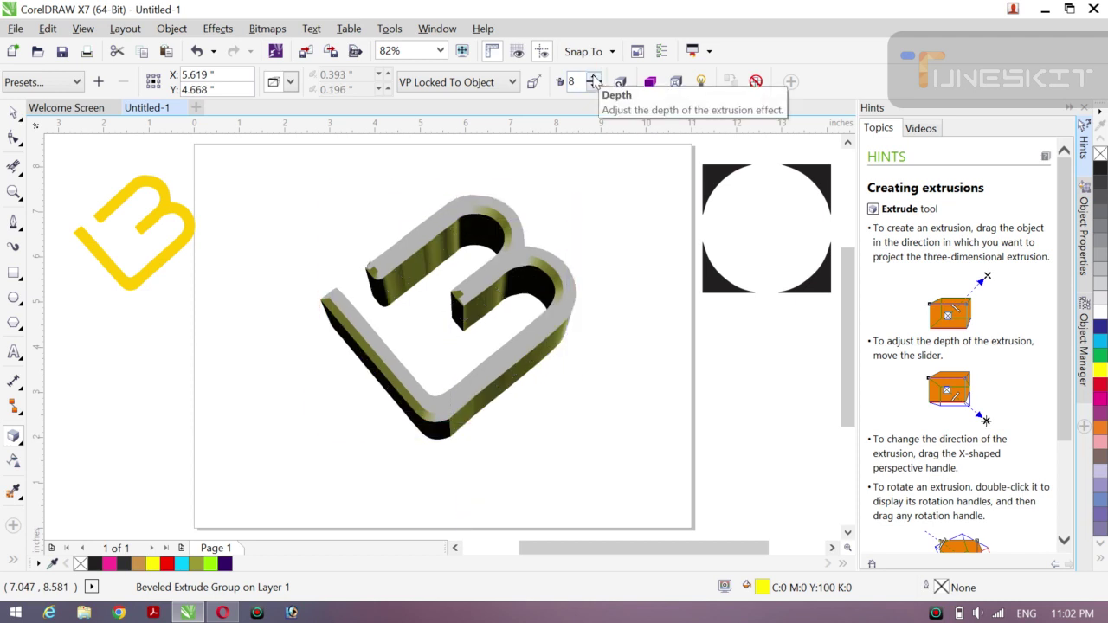
{"action": "left_click", "coordinate": [594, 87]}
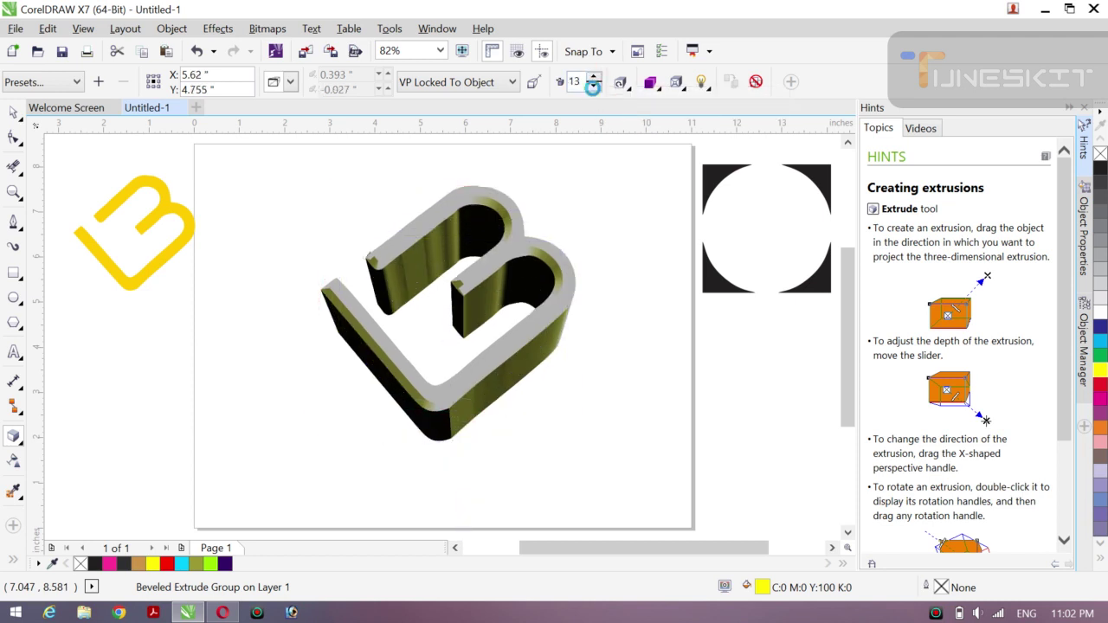
{"action": "left_click", "coordinate": [594, 87]}
{"action": "left_click", "coordinate": [594, 86]}
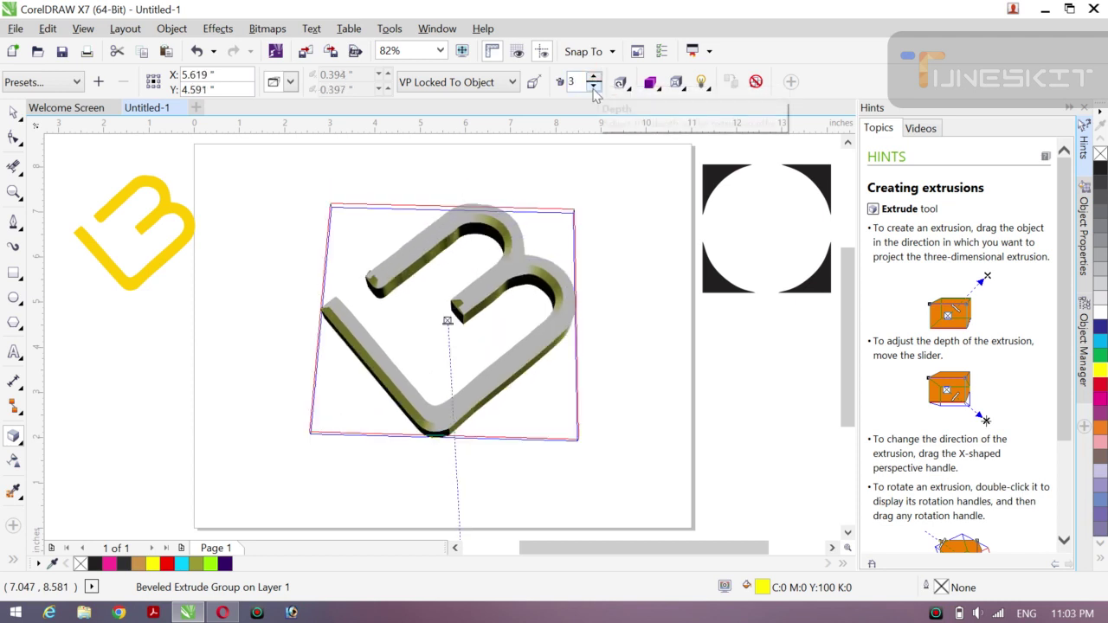
{"action": "left_click", "coordinate": [594, 87]}
{"action": "left_click", "coordinate": [594, 78]}
{"action": "left_click", "coordinate": [594, 78]}
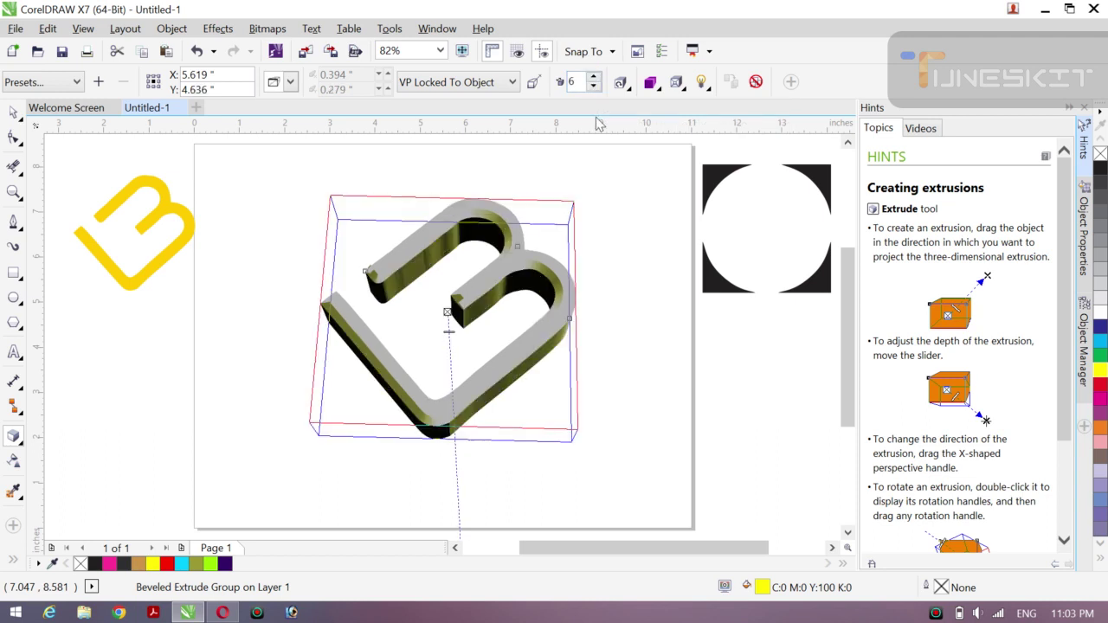
Step: Set the beveled B's extrusion depth to 3
{"action": "key", "text": "BackSpace"}
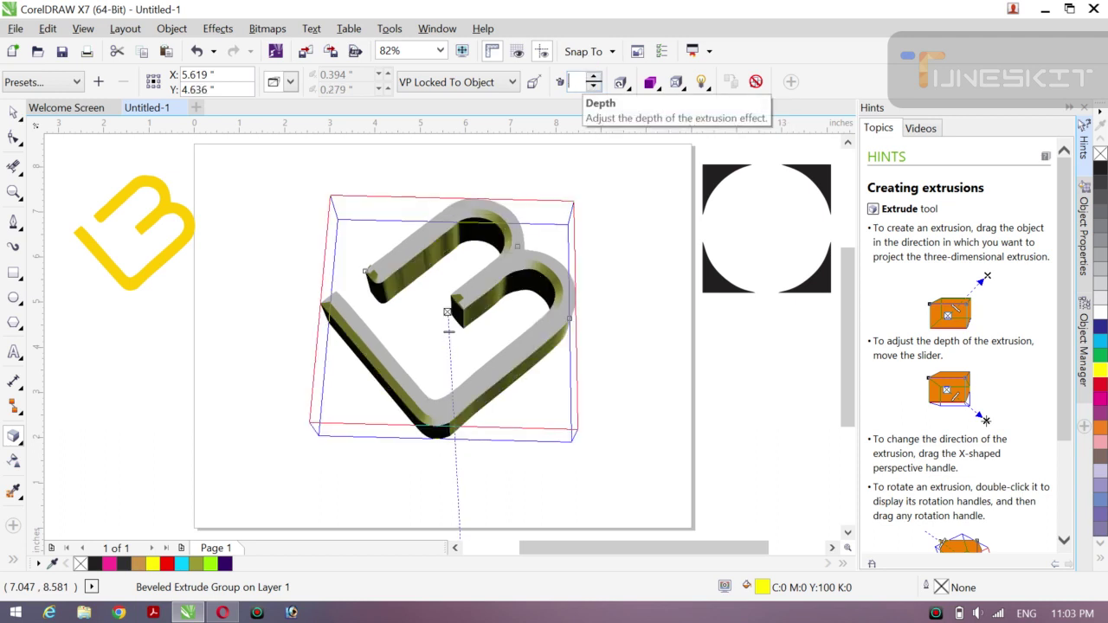
{"action": "type", "text": "3"}
{"action": "key", "text": "Return"}
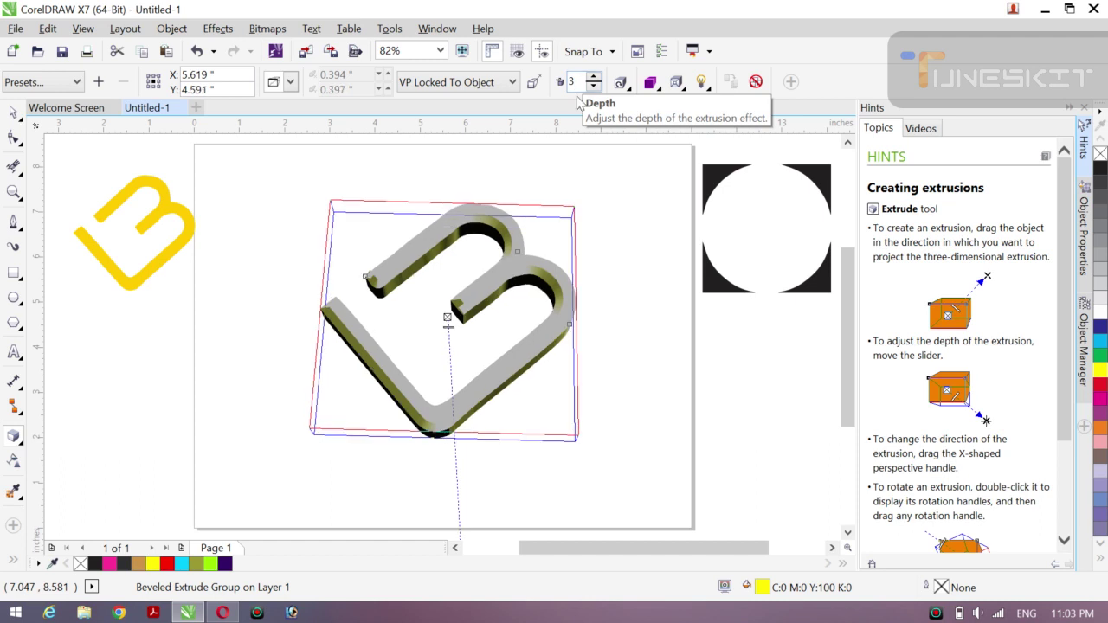
Step: Lock the beveled B's vanishing point to the page, and try to share a vanishing point with another object
{"action": "left_click", "coordinate": [512, 82]}
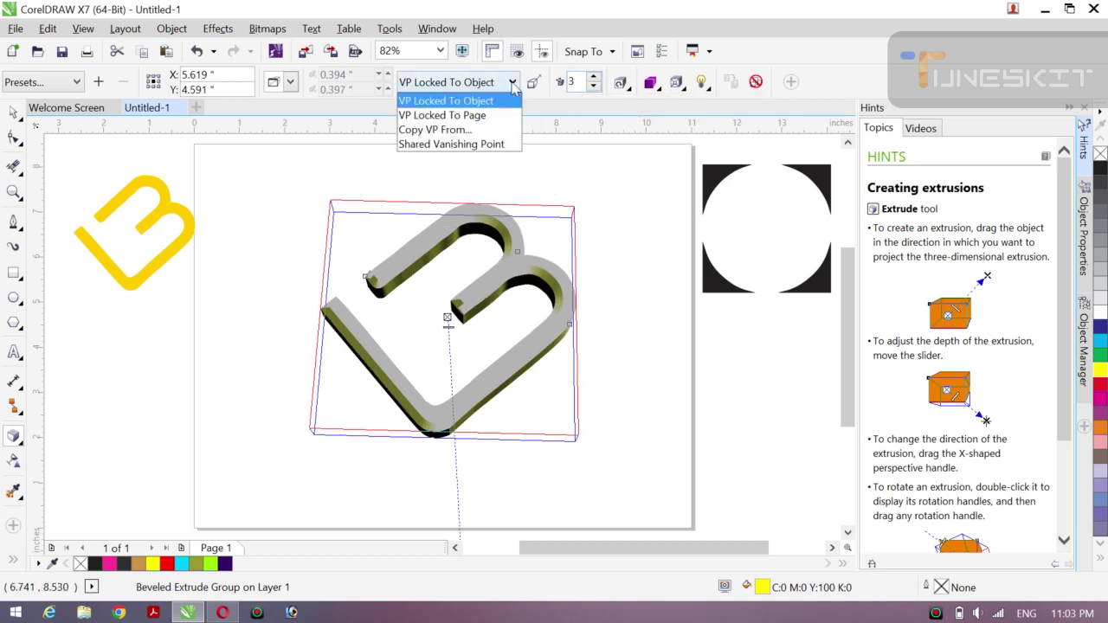
{"action": "left_click", "coordinate": [482, 114]}
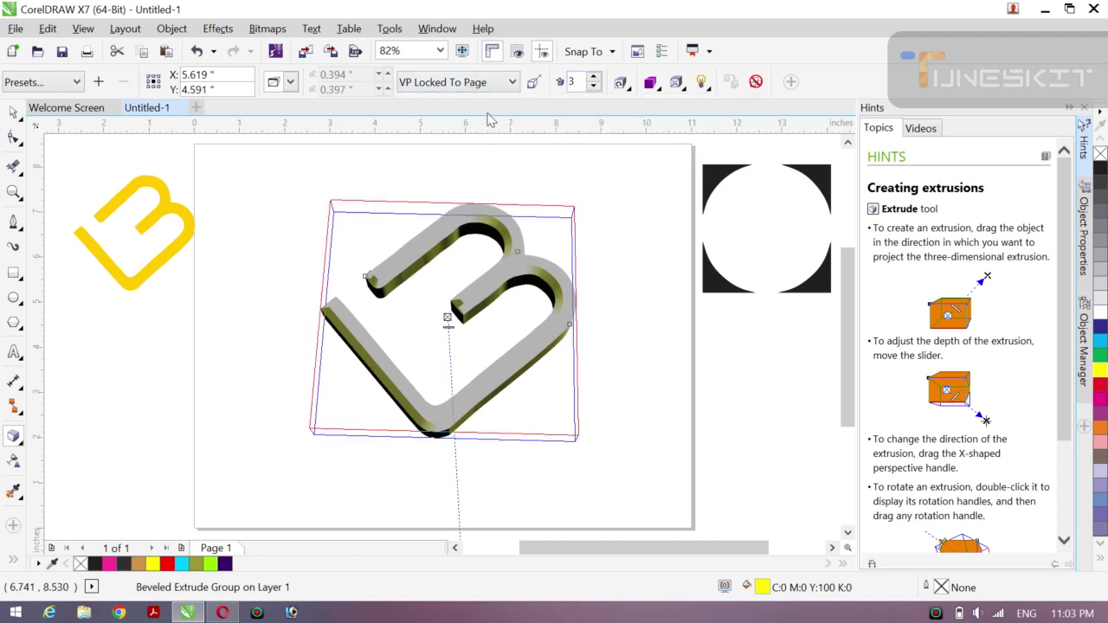
{"action": "left_click", "coordinate": [511, 82]}
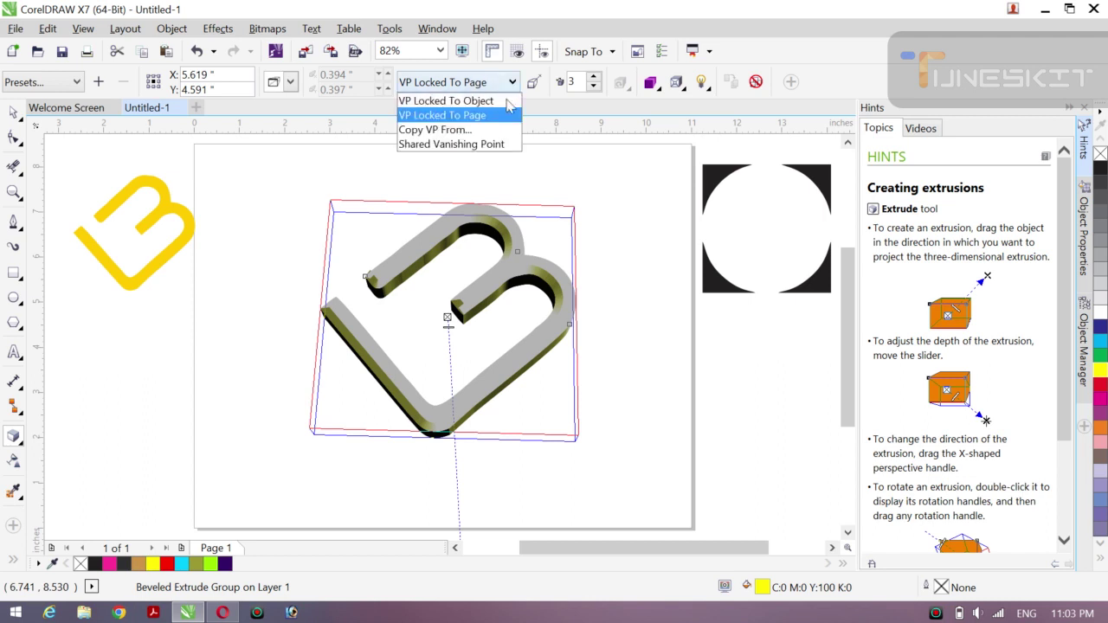
{"action": "left_click", "coordinate": [465, 144]}
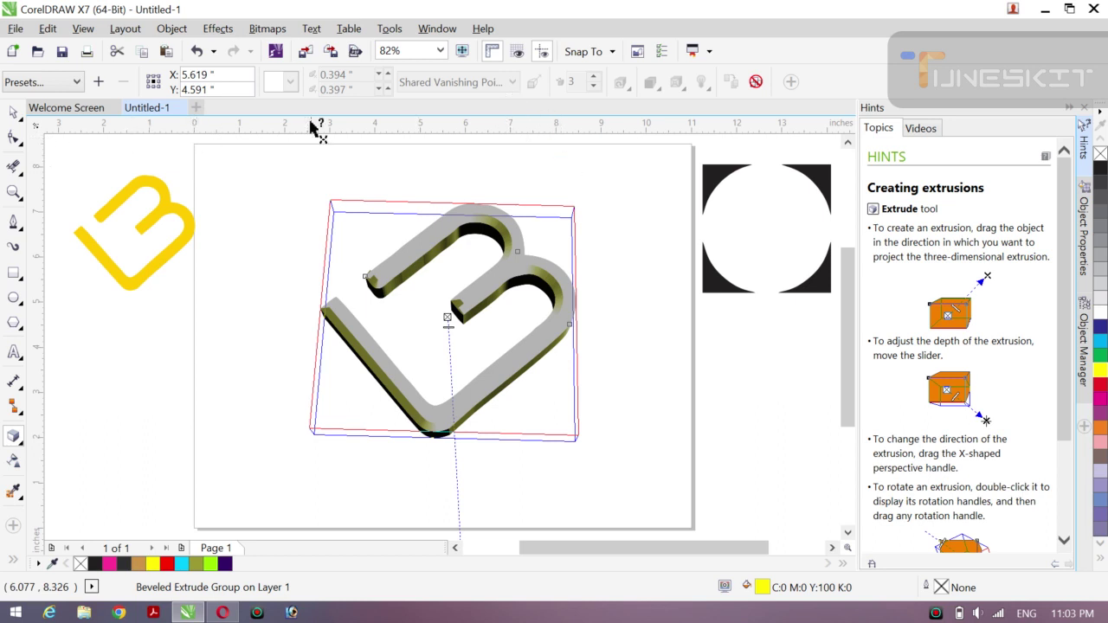
{"action": "left_click", "coordinate": [23, 120]}
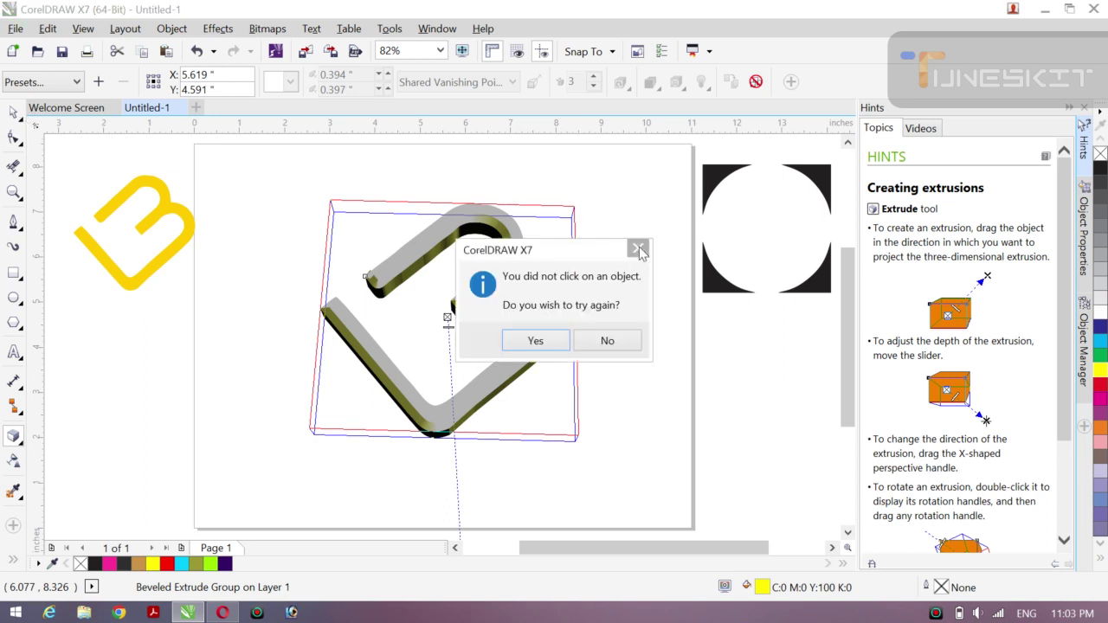
{"action": "left_click", "coordinate": [608, 341]}
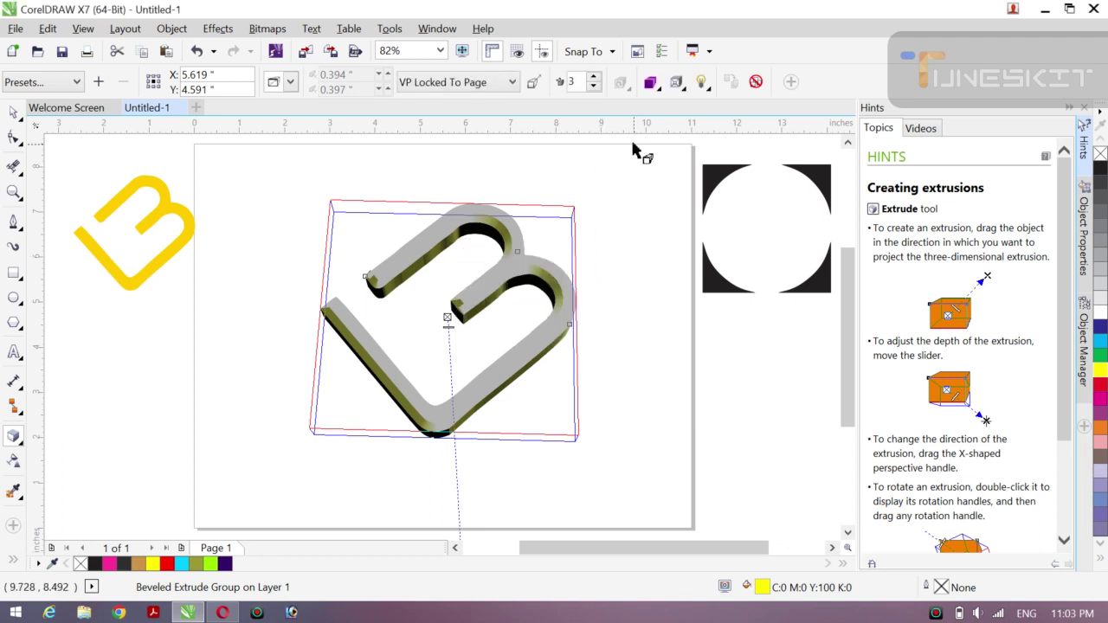
Step: Switch off light sources 3, 2 and 1 on the beveled B
{"action": "left_click", "coordinate": [701, 82]}
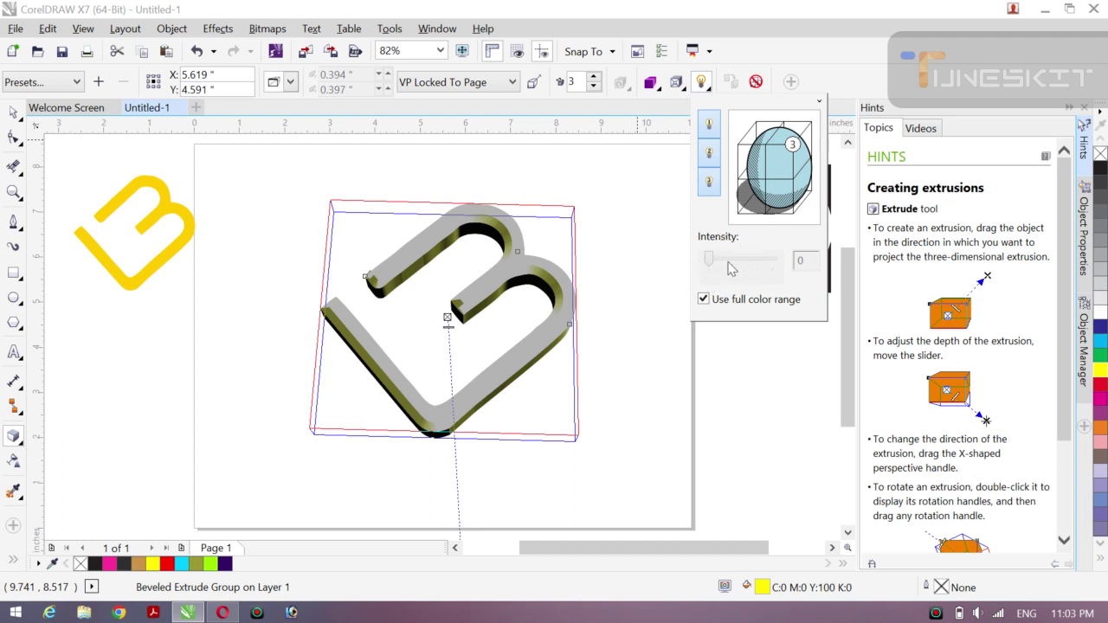
{"action": "left_click", "coordinate": [708, 183]}
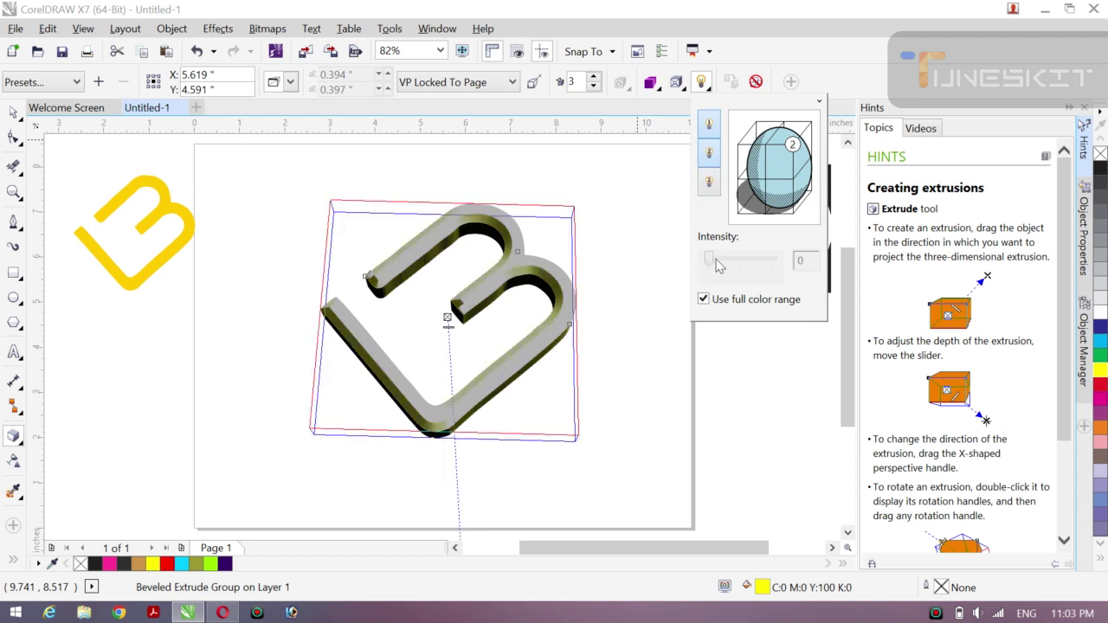
{"action": "left_click", "coordinate": [708, 154]}
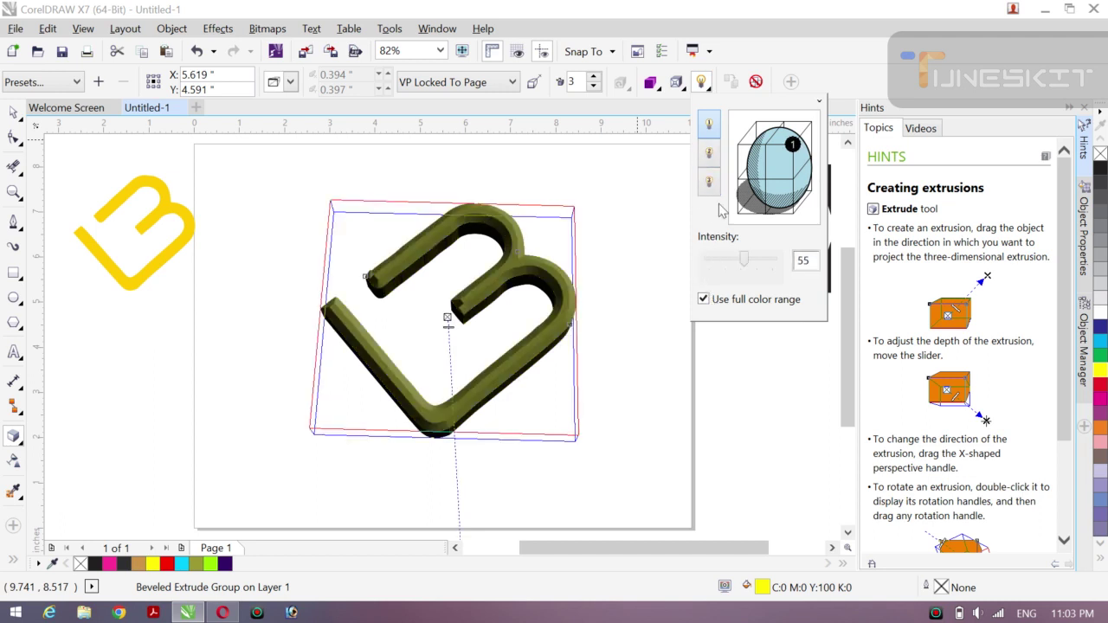
{"action": "left_click", "coordinate": [709, 124]}
Step: Switch on light source 3 for the beveled B, trying an intensity of 75 before setting it to 95
{"action": "left_click", "coordinate": [708, 183]}
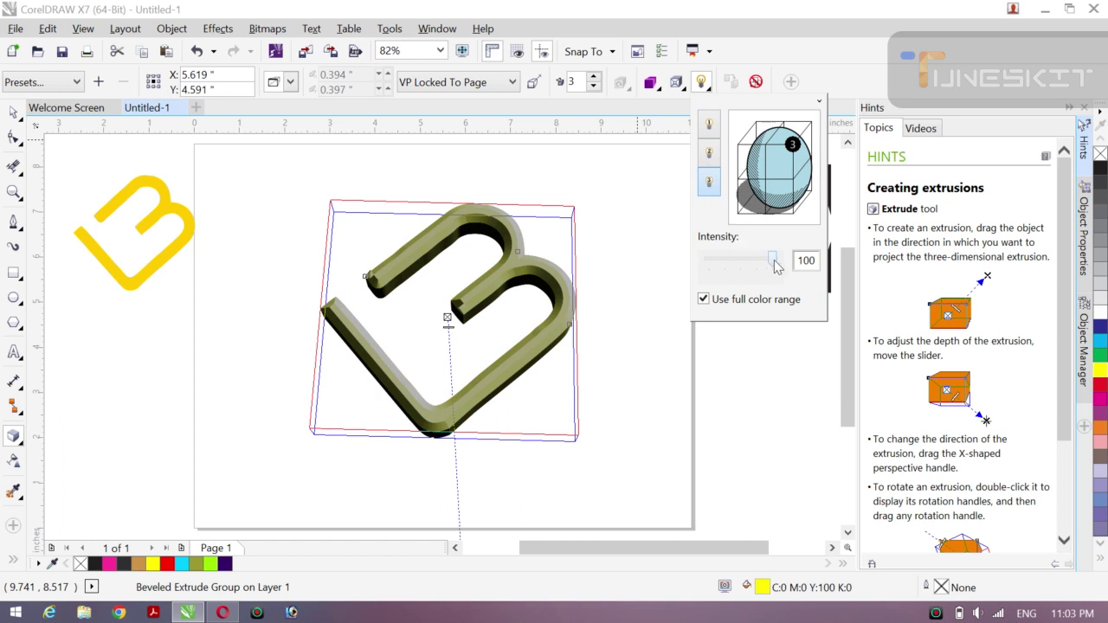
{"action": "mouse_move", "coordinate": [776, 266]}
{"action": "left_mouse_down"}
{"action": "mouse_move", "coordinate": [681, 260]}
{"action": "mouse_move", "coordinate": [755, 260]}
{"action": "left_mouse_up"}
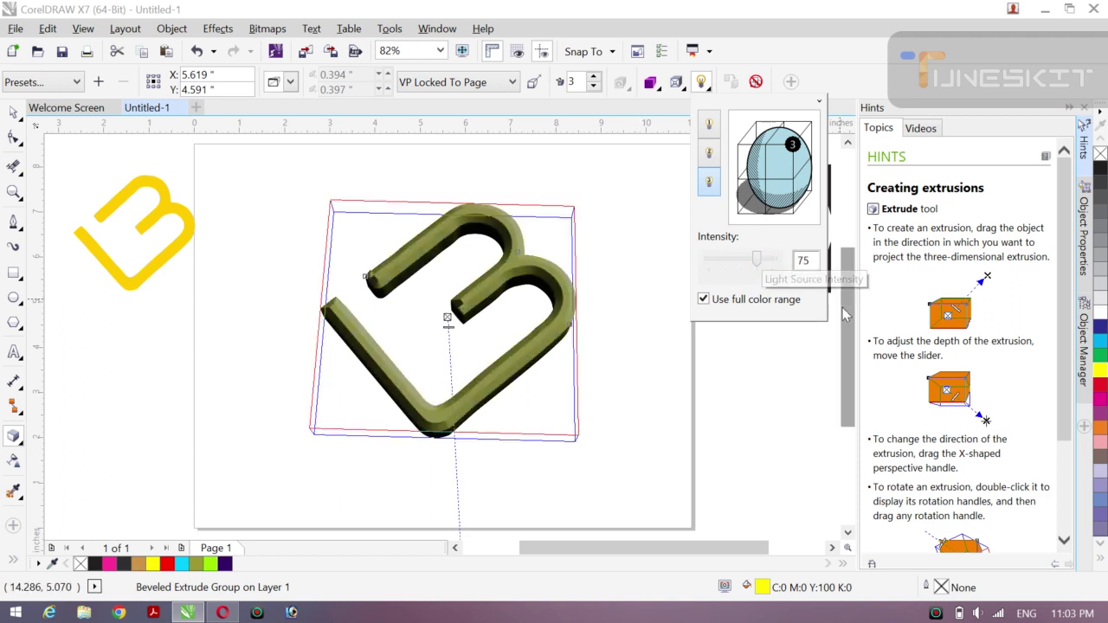
{"action": "left_click", "coordinate": [770, 261]}
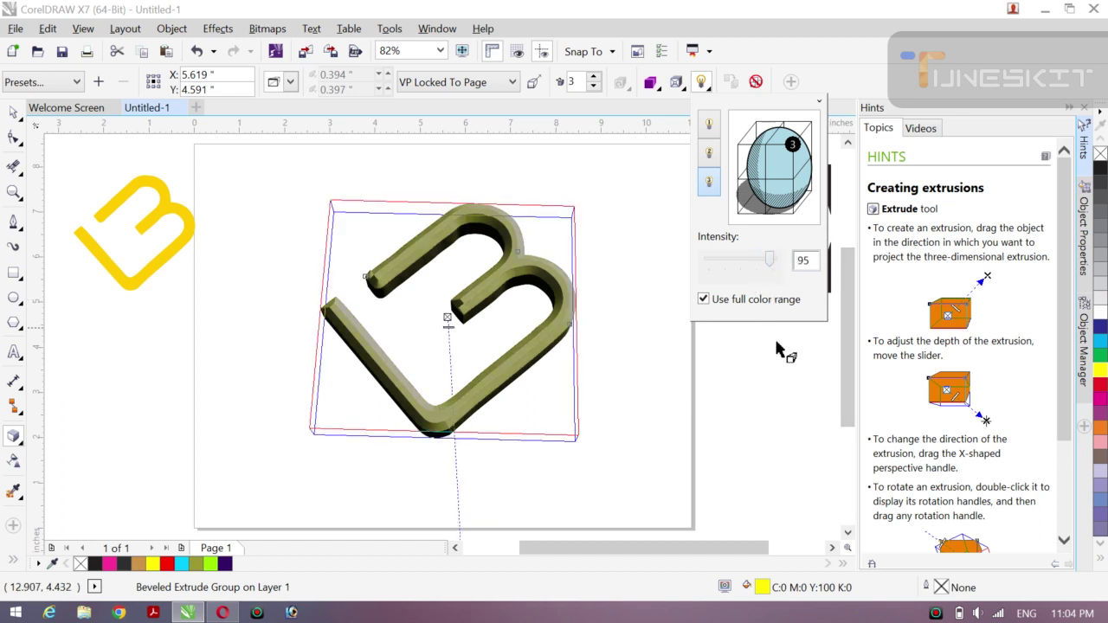
{"action": "left_click", "coordinate": [996, 383]}
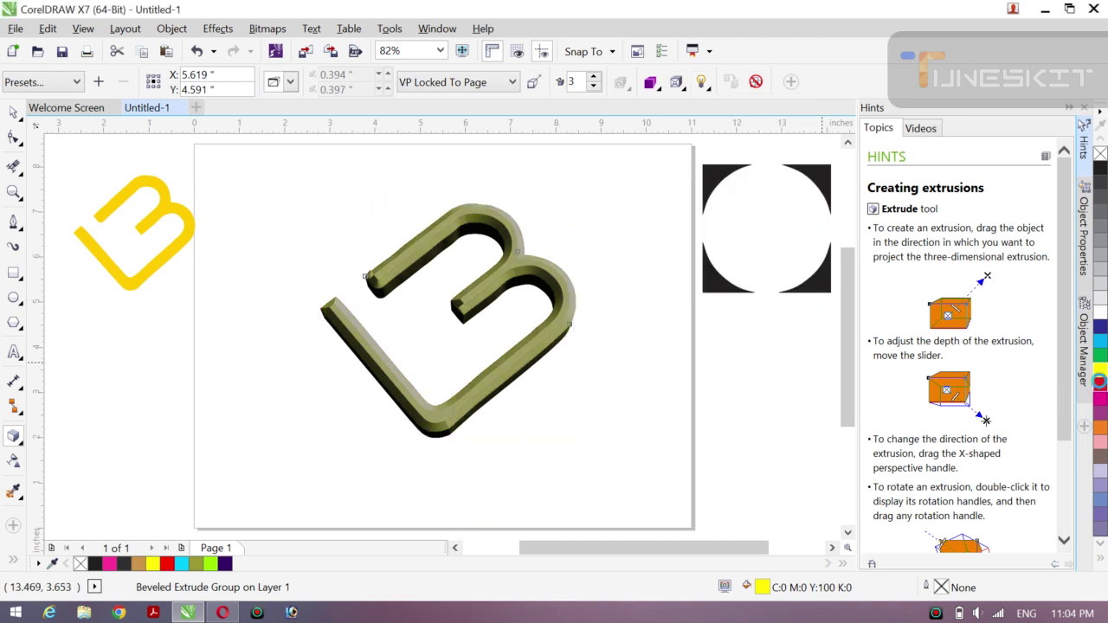
Step: Try a red fill on the beveled B, and change the fill to green
{"action": "left_click", "coordinate": [1100, 383]}
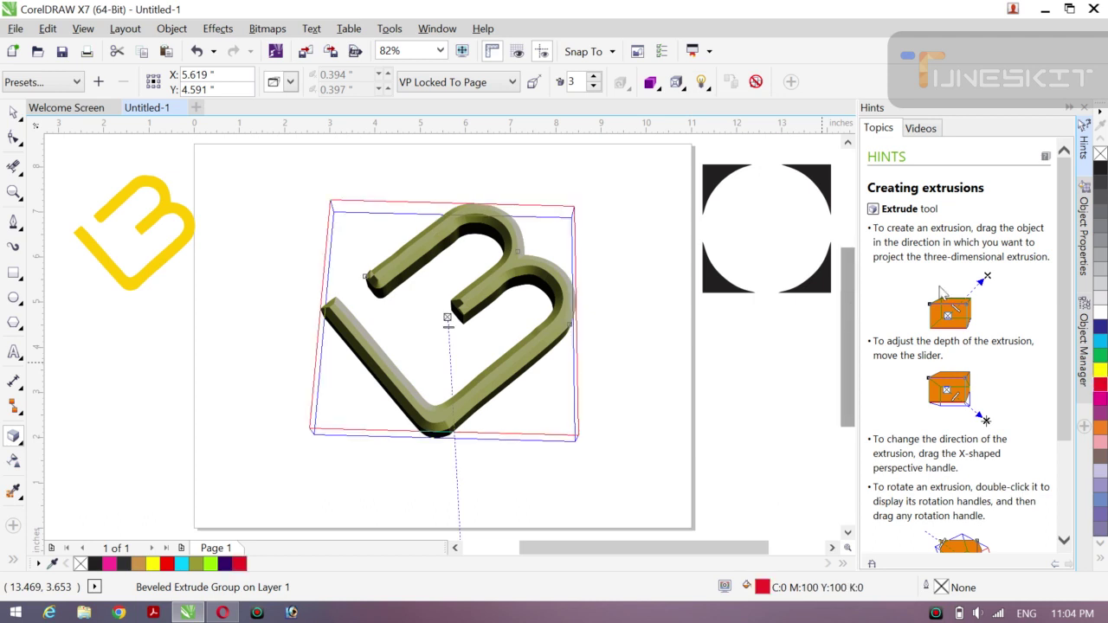
{"action": "left_click", "coordinate": [1099, 359]}
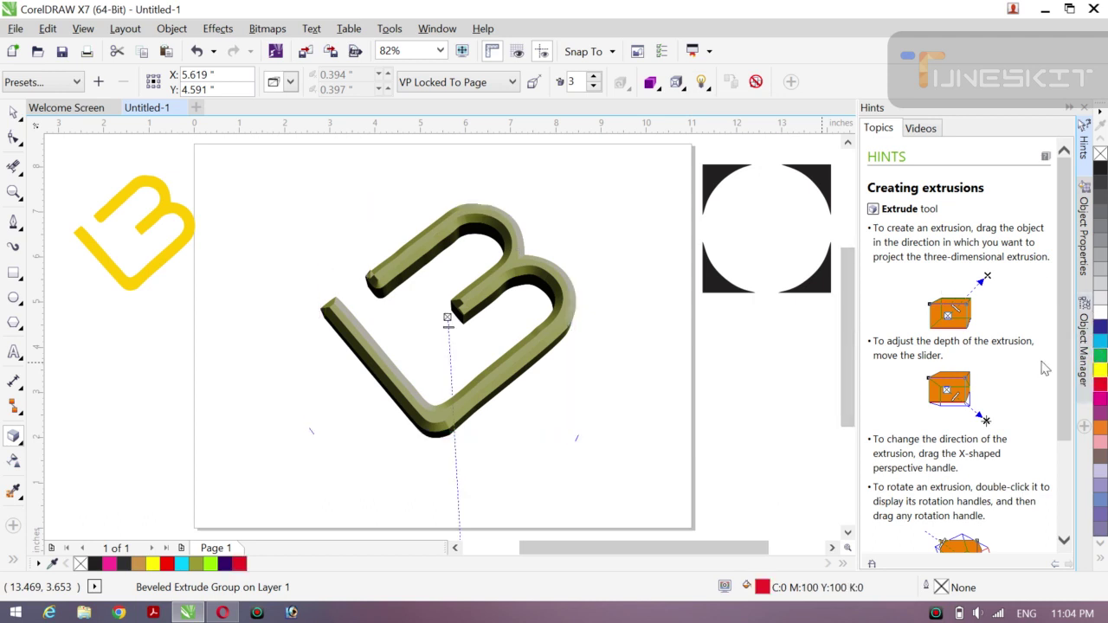
Step: Try crimson and dark purple as the solid extrusion color of the beveled B, and set it to bright violet
{"action": "left_click", "coordinate": [651, 83]}
{"action": "left_click", "coordinate": [687, 144]}
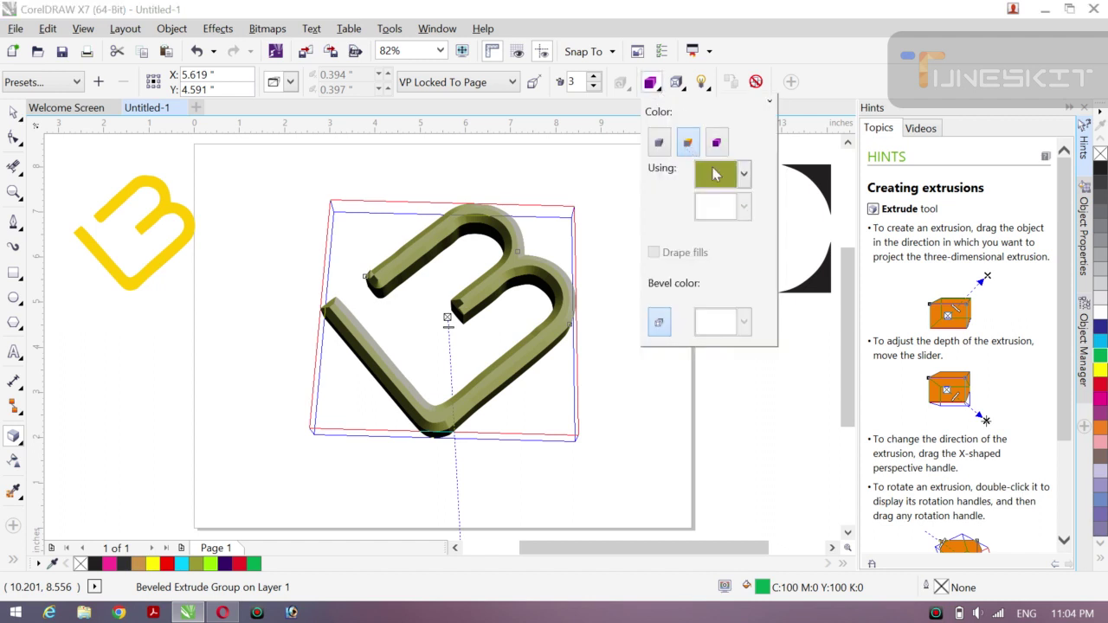
{"action": "left_click", "coordinate": [744, 175]}
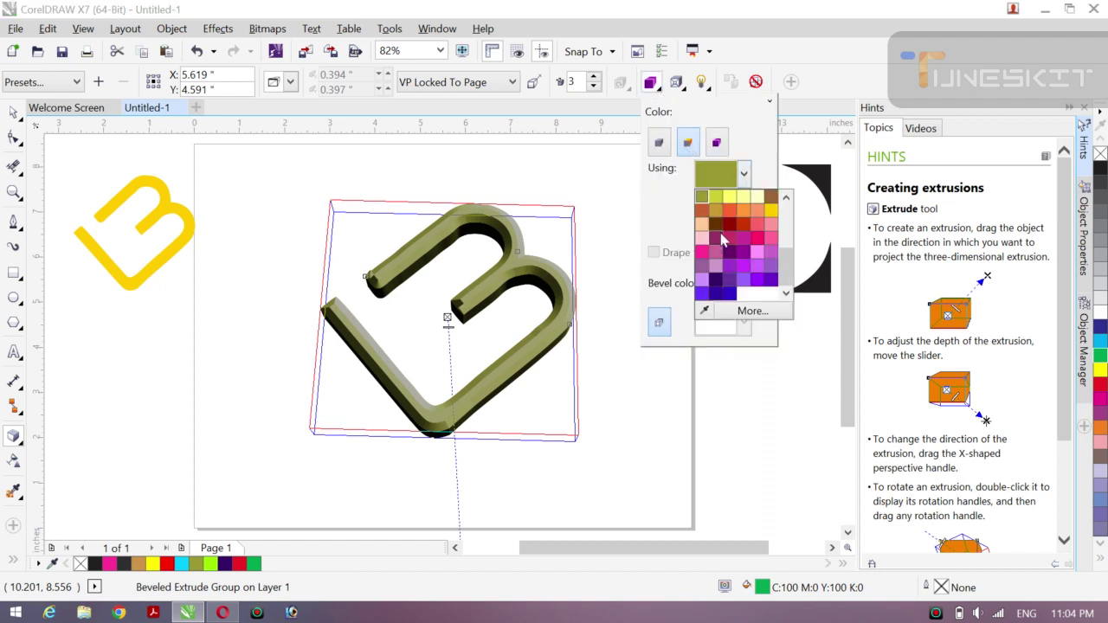
{"action": "left_click", "coordinate": [726, 232]}
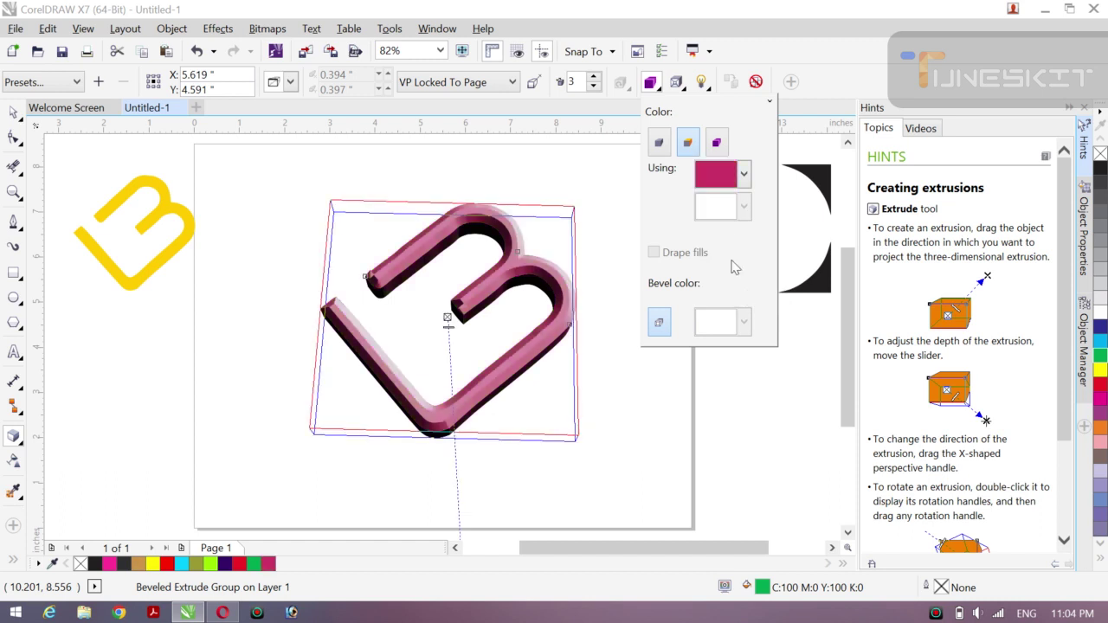
{"action": "left_click", "coordinate": [743, 175]}
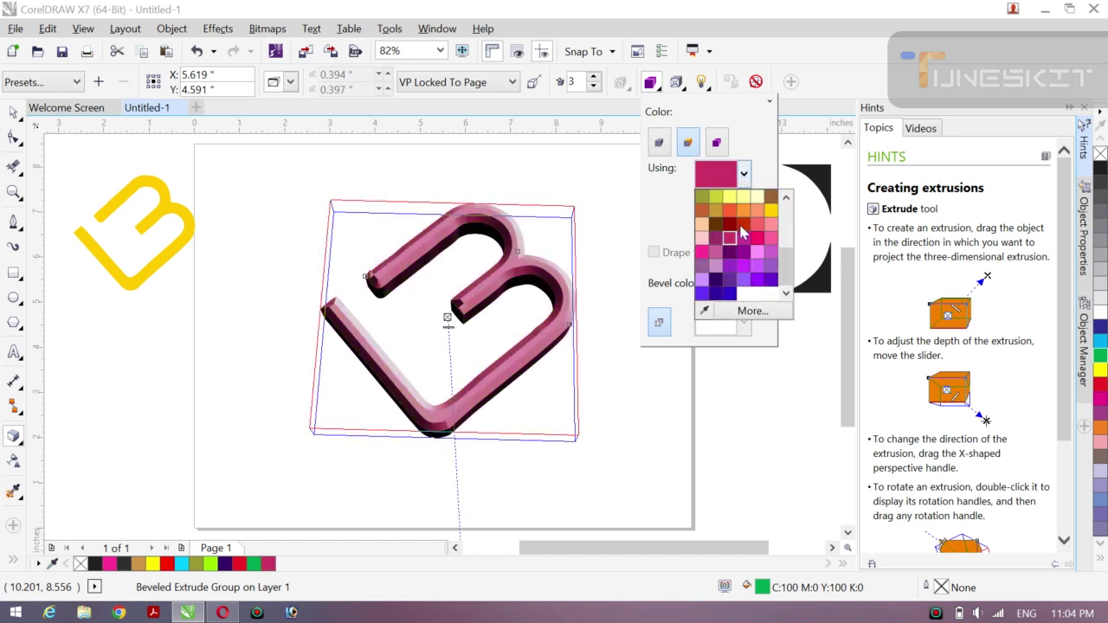
{"action": "left_click", "coordinate": [715, 277]}
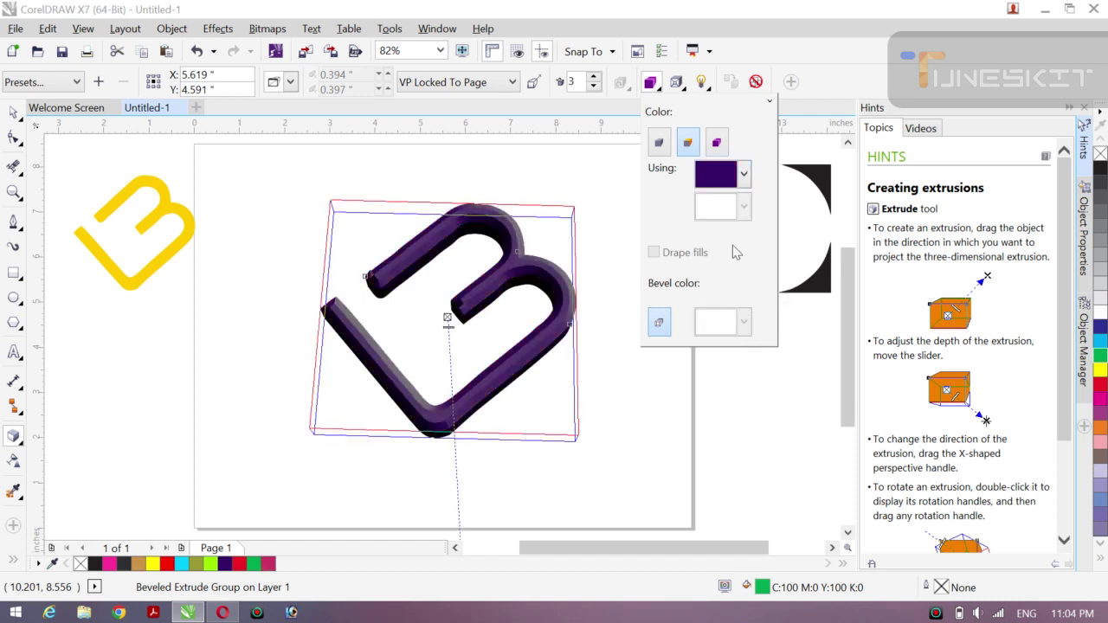
{"action": "left_click", "coordinate": [743, 175]}
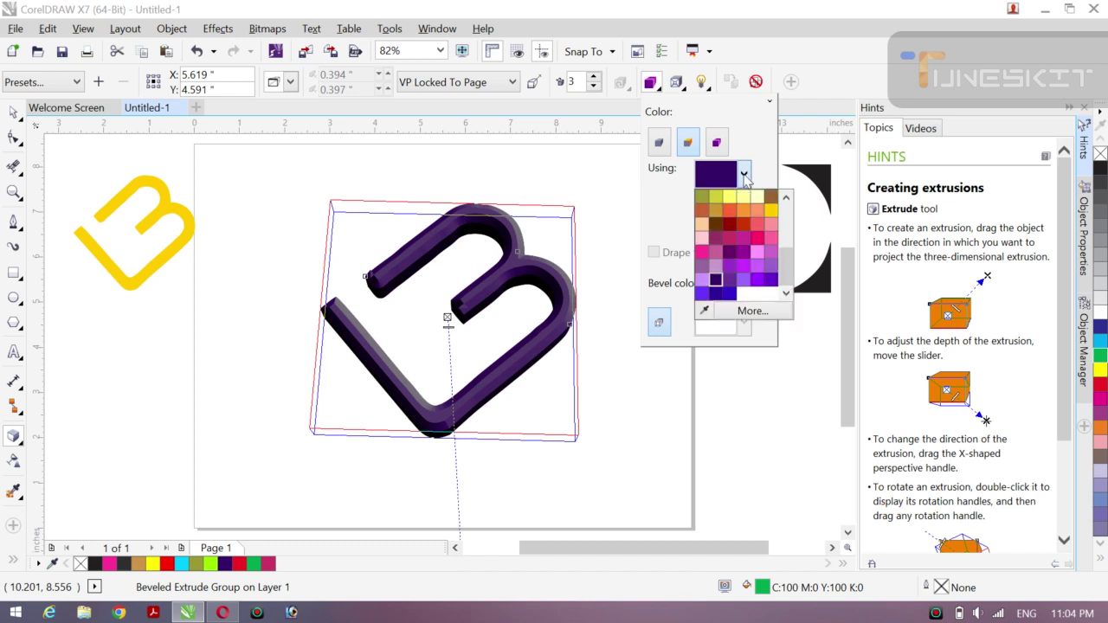
{"action": "left_click", "coordinate": [702, 292]}
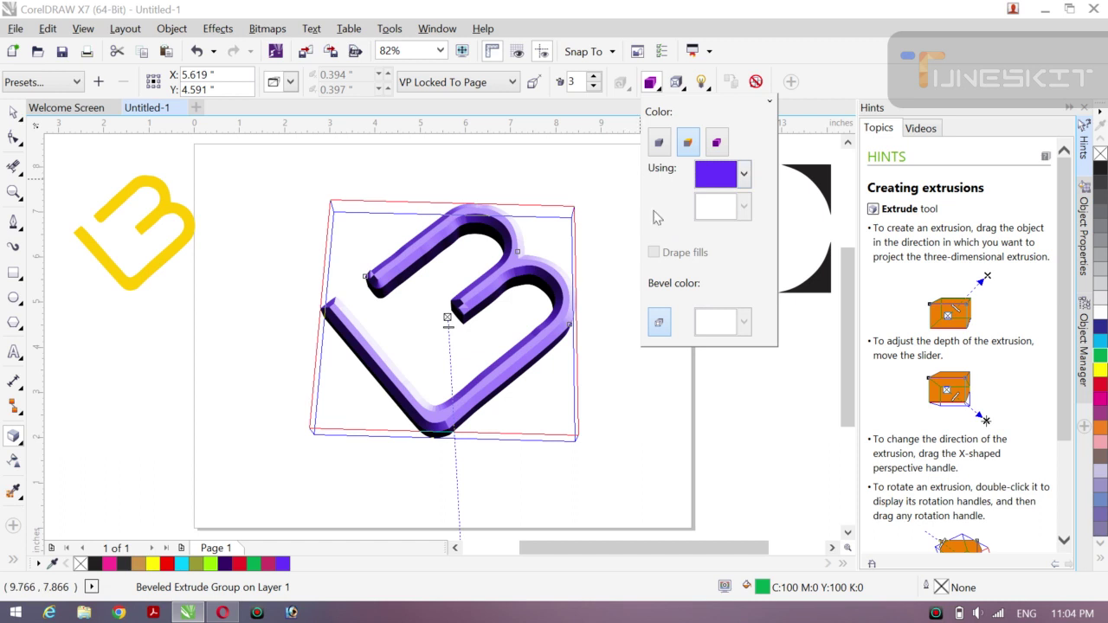
{"action": "left_click", "coordinate": [750, 365]}
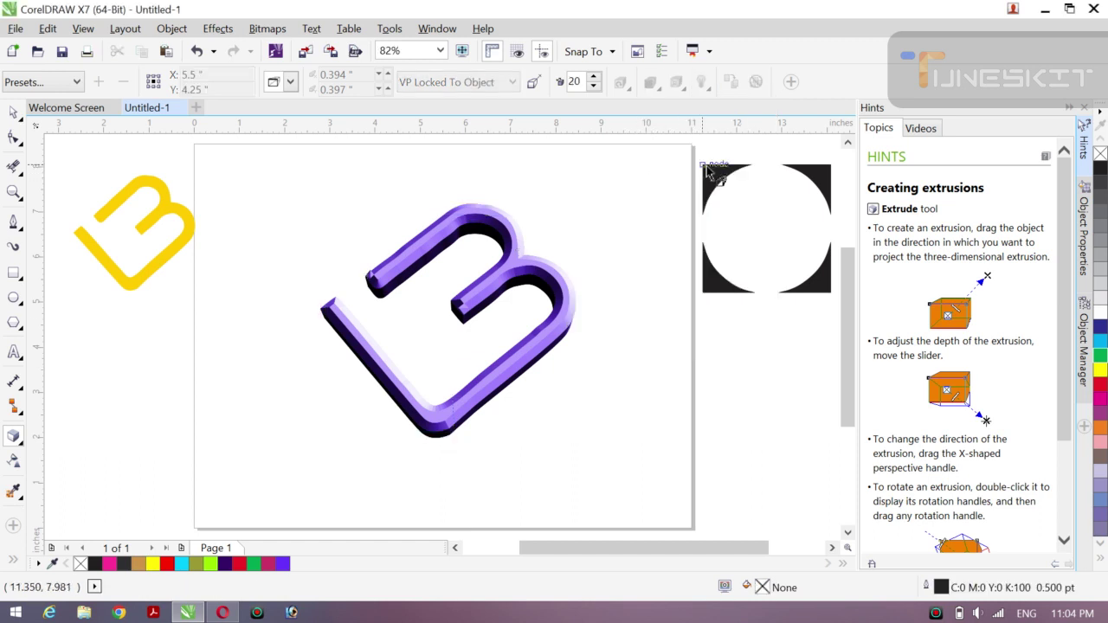
Step: Select the violet B and switch off its light source 3
{"action": "left_click", "coordinate": [19, 121]}
{"action": "left_click", "coordinate": [59, 111]}
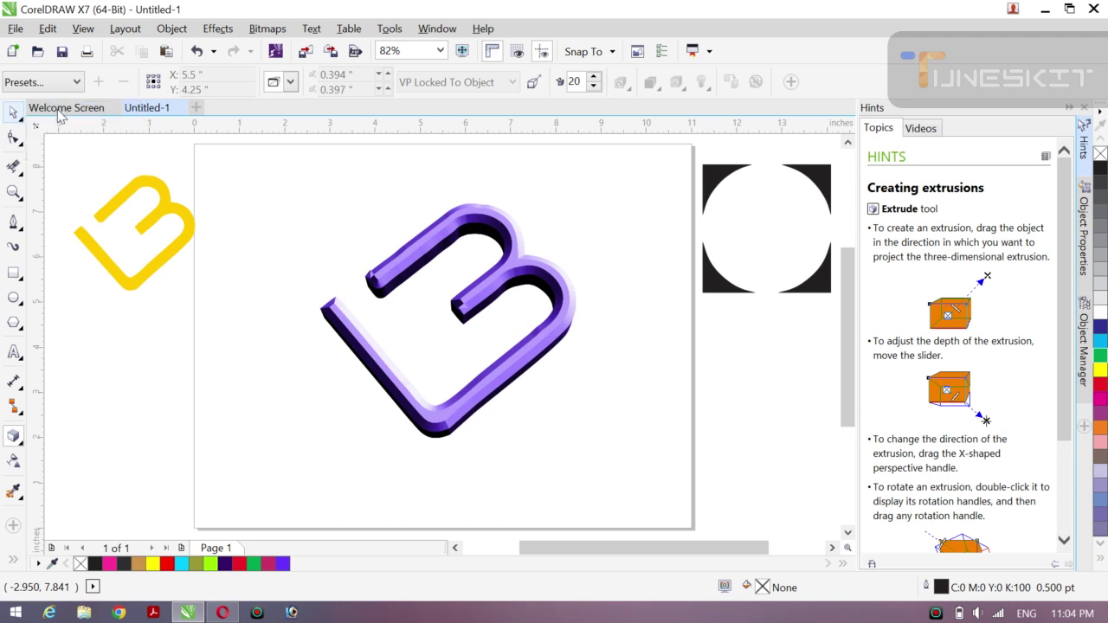
{"action": "left_click", "coordinate": [431, 265]}
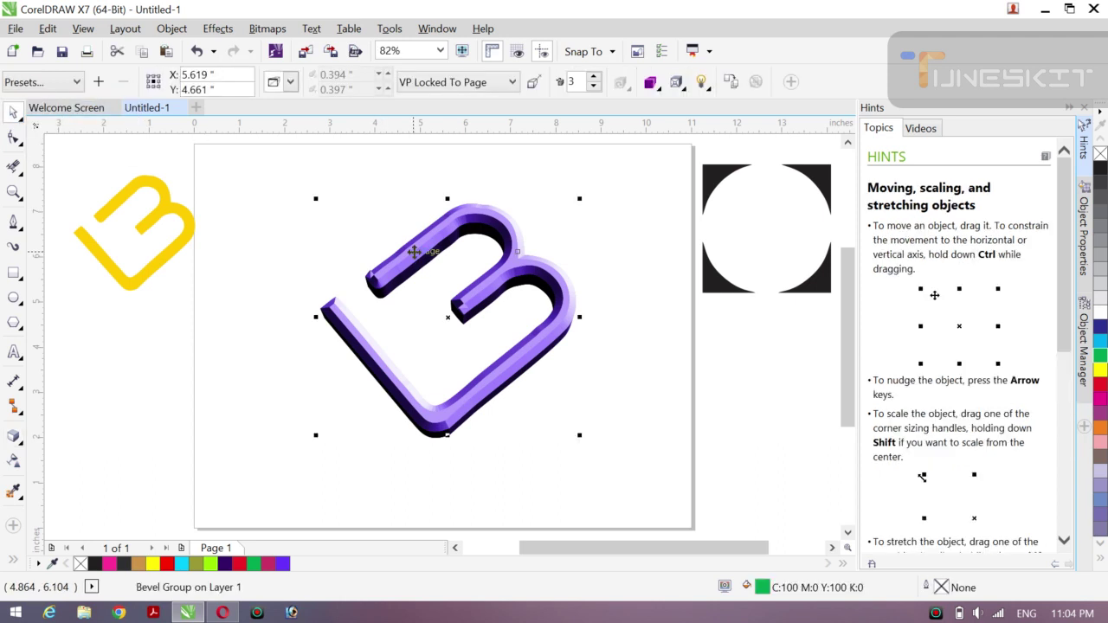
{"action": "left_click", "coordinate": [701, 82]}
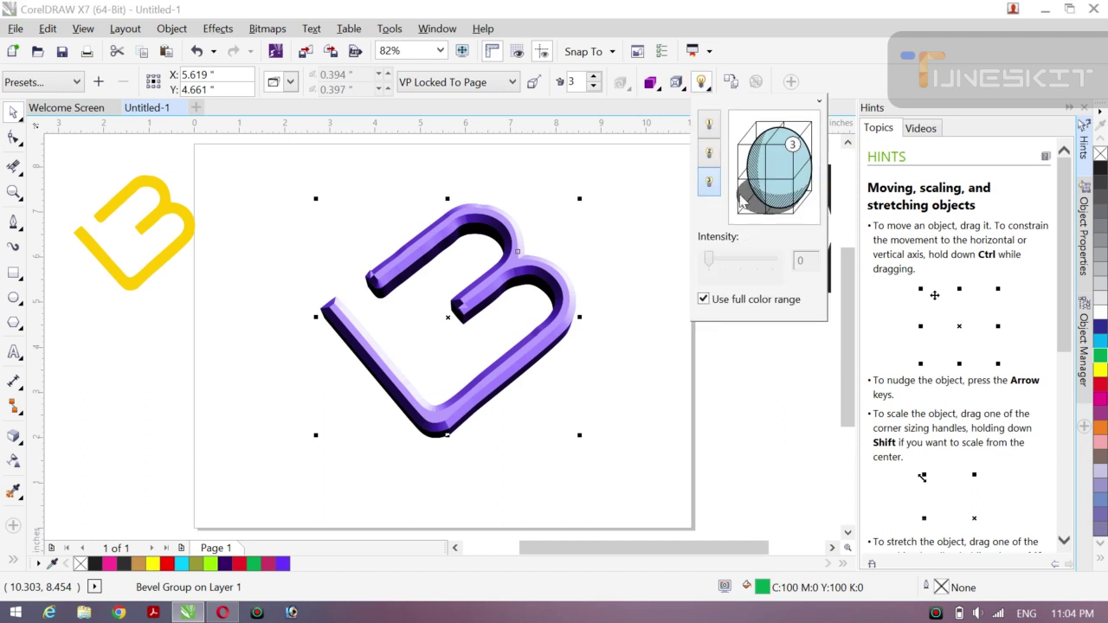
{"action": "left_click", "coordinate": [708, 180]}
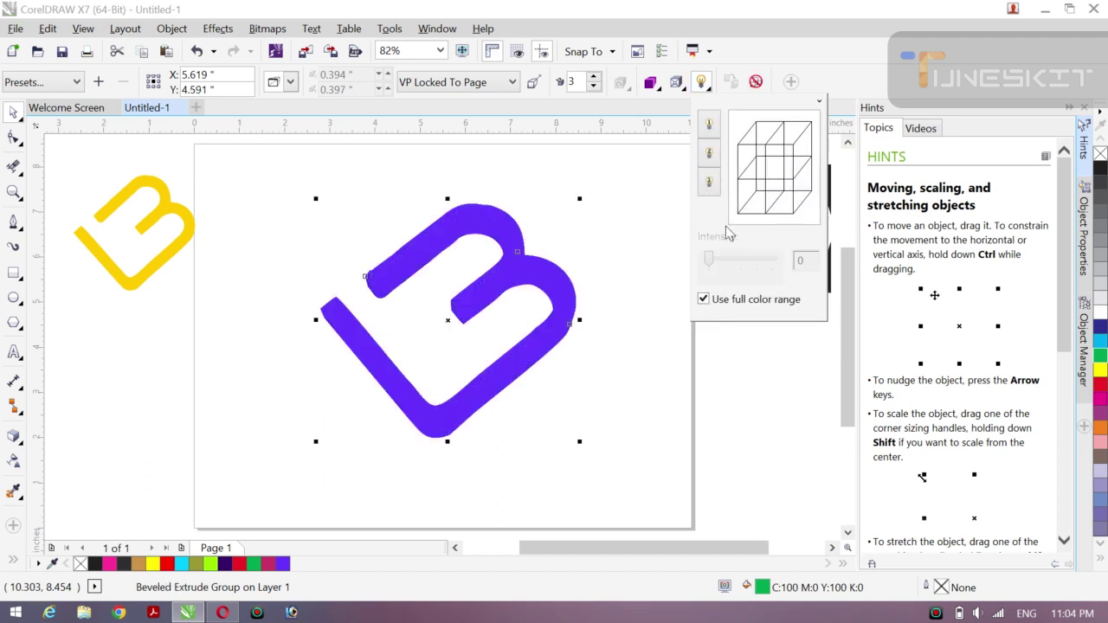
Step: Switch on light sources 2, 3 and 1 for the B, and set light source 1's intensity to 49
{"action": "left_click", "coordinate": [707, 154]}
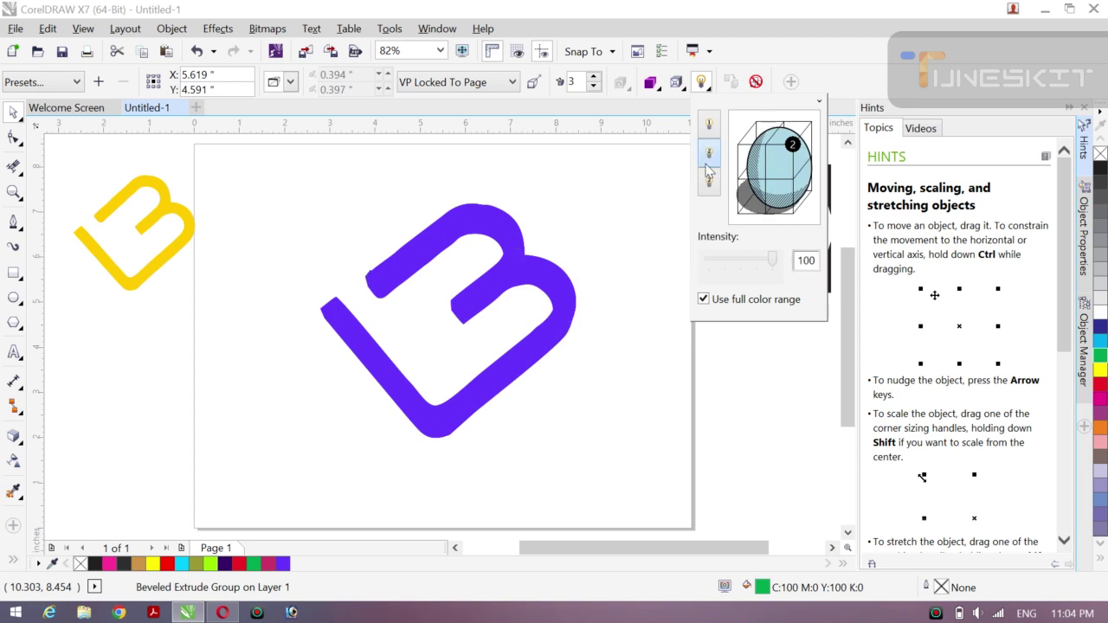
{"action": "left_click", "coordinate": [708, 184]}
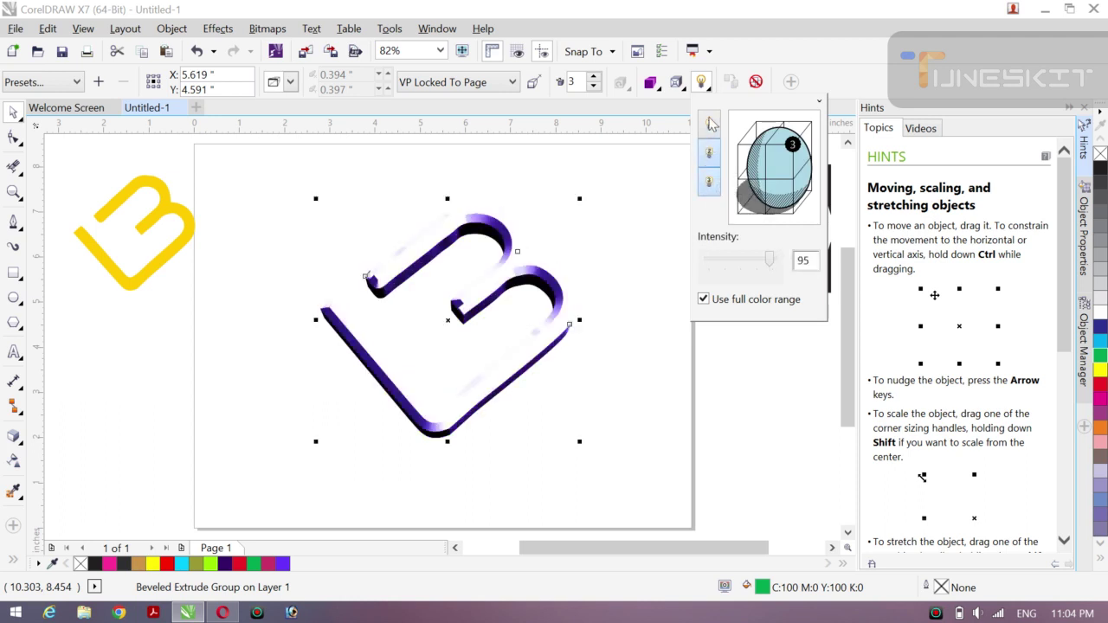
{"action": "left_click", "coordinate": [710, 122]}
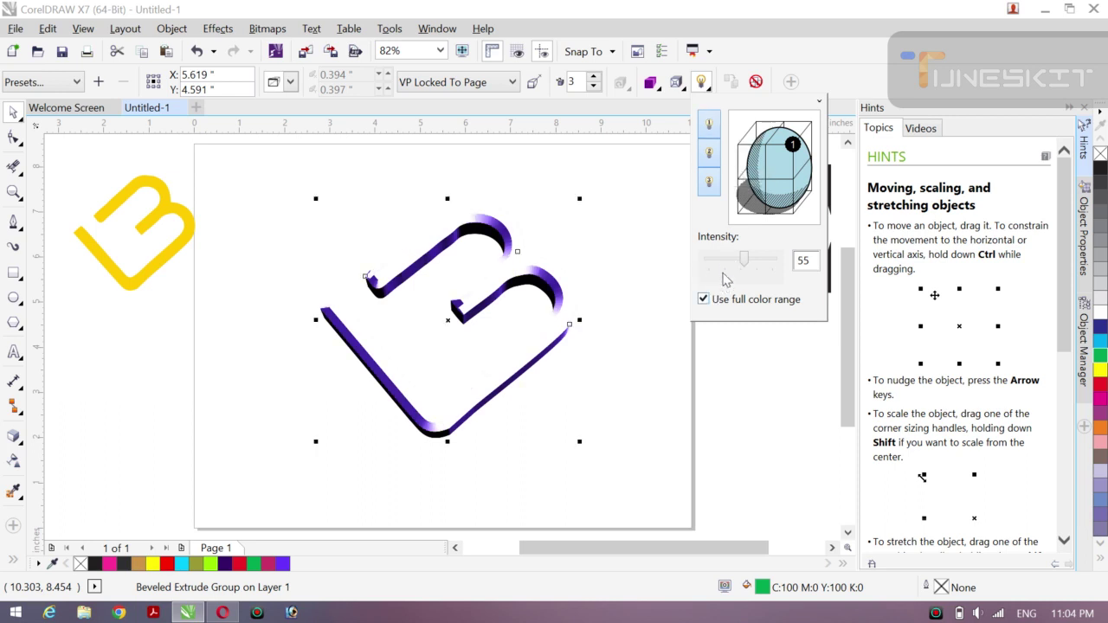
{"action": "left_click_drag", "start_coordinate": [746, 267], "coordinate": [768, 266]}
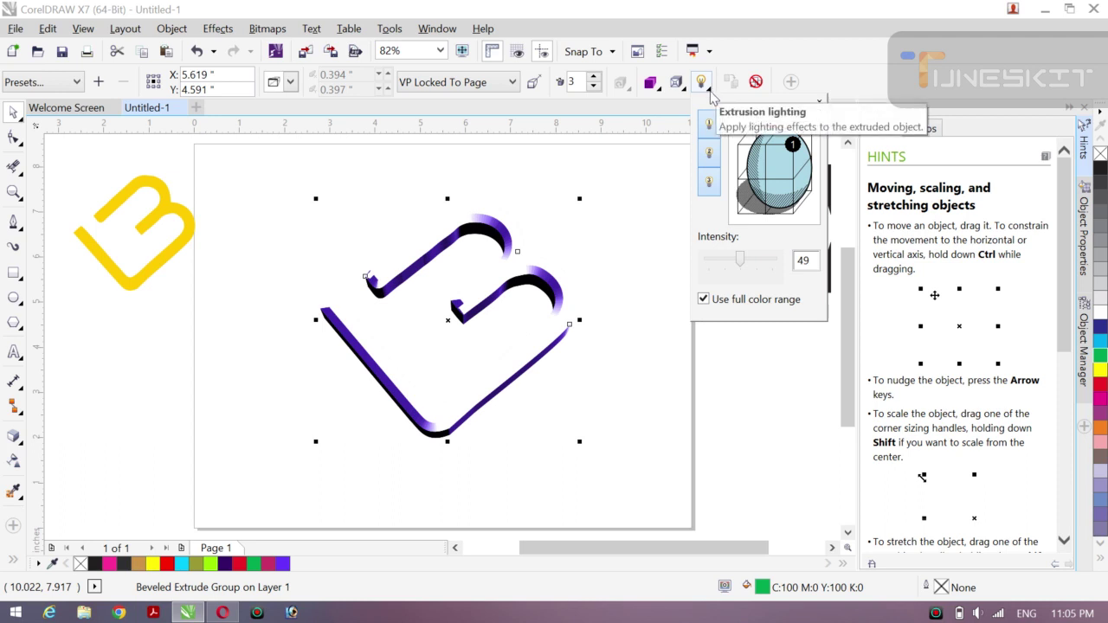
{"action": "left_click", "coordinate": [709, 124]}
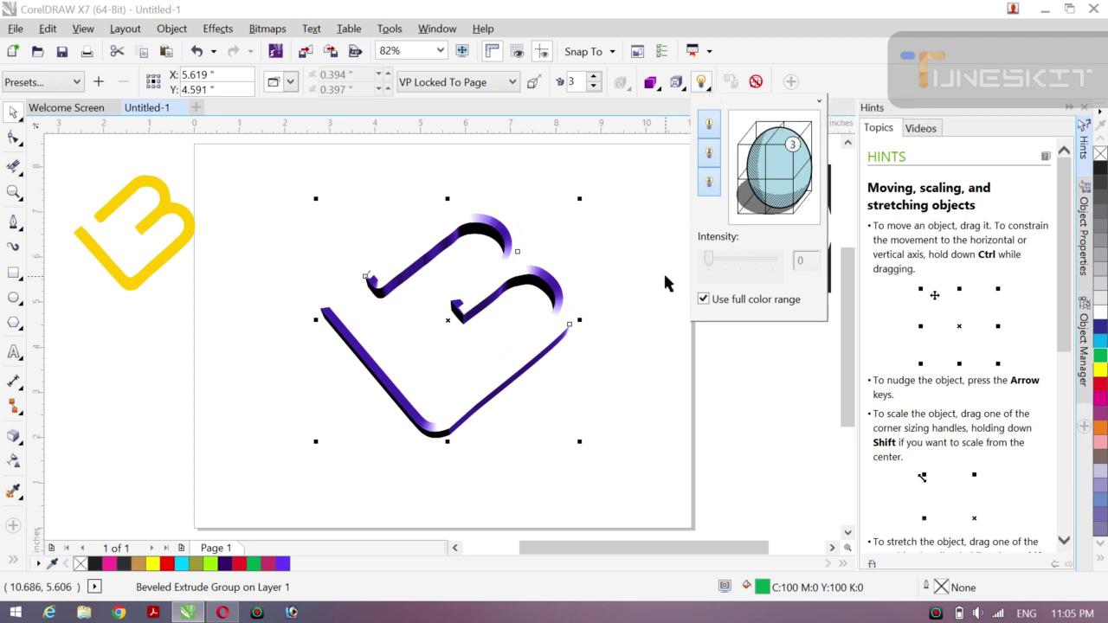
Step: Apply the Extrude Top preset to the B
{"action": "left_click", "coordinate": [20, 122]}
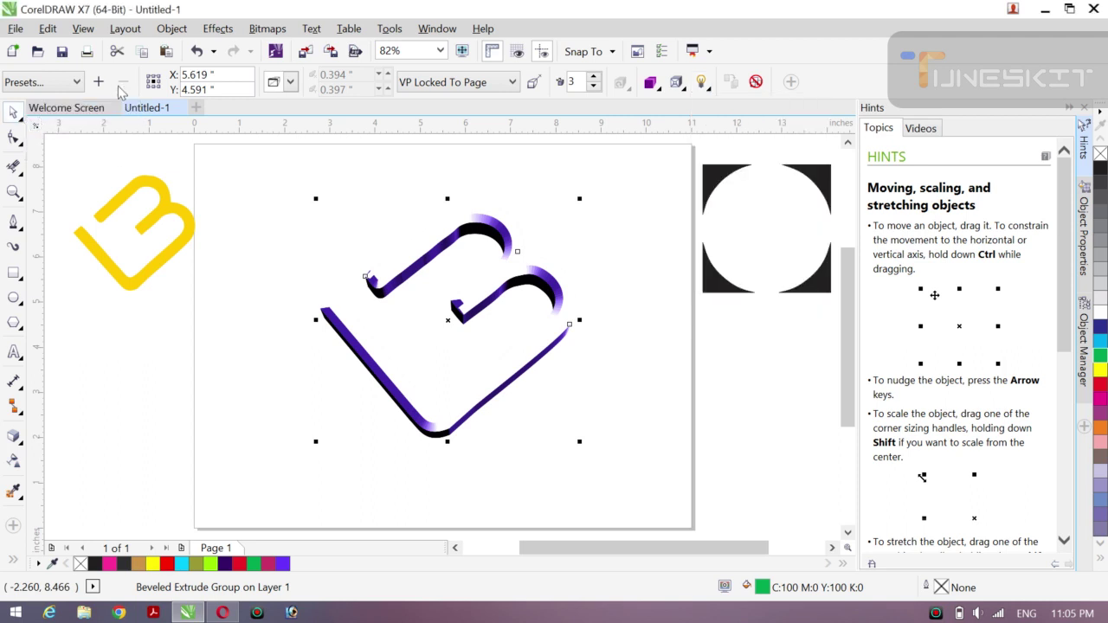
{"action": "left_click", "coordinate": [76, 83]}
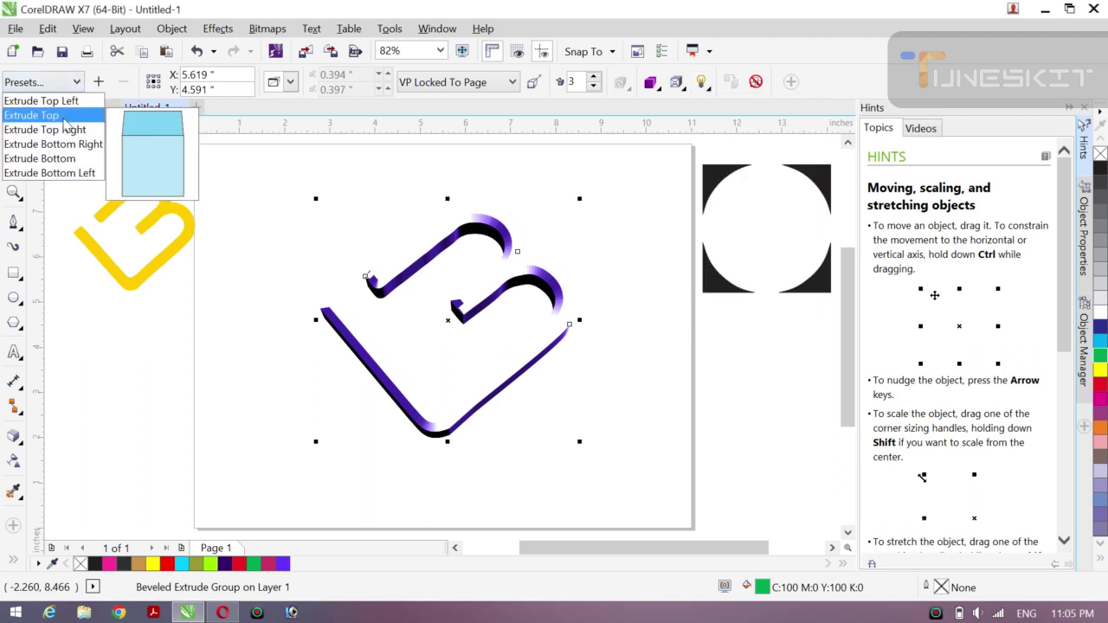
{"action": "left_click", "coordinate": [63, 120]}
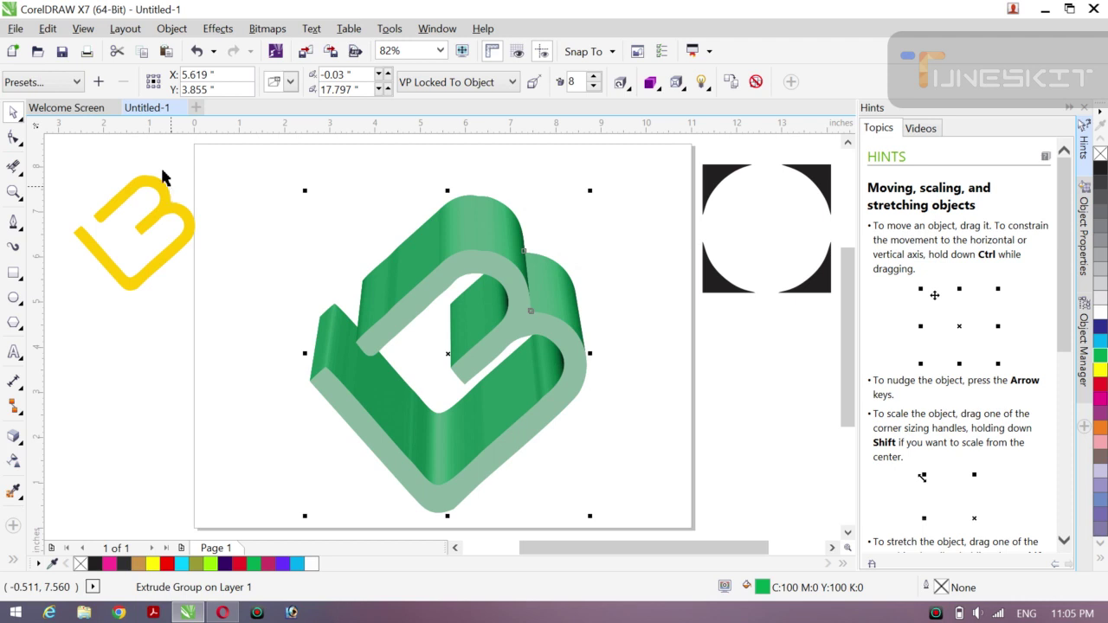
Step: Undo the Extrude Top preset on the B, try the Extrude Bottom preset, and undo it as well
{"action": "key", "text": "ctrl+z"}
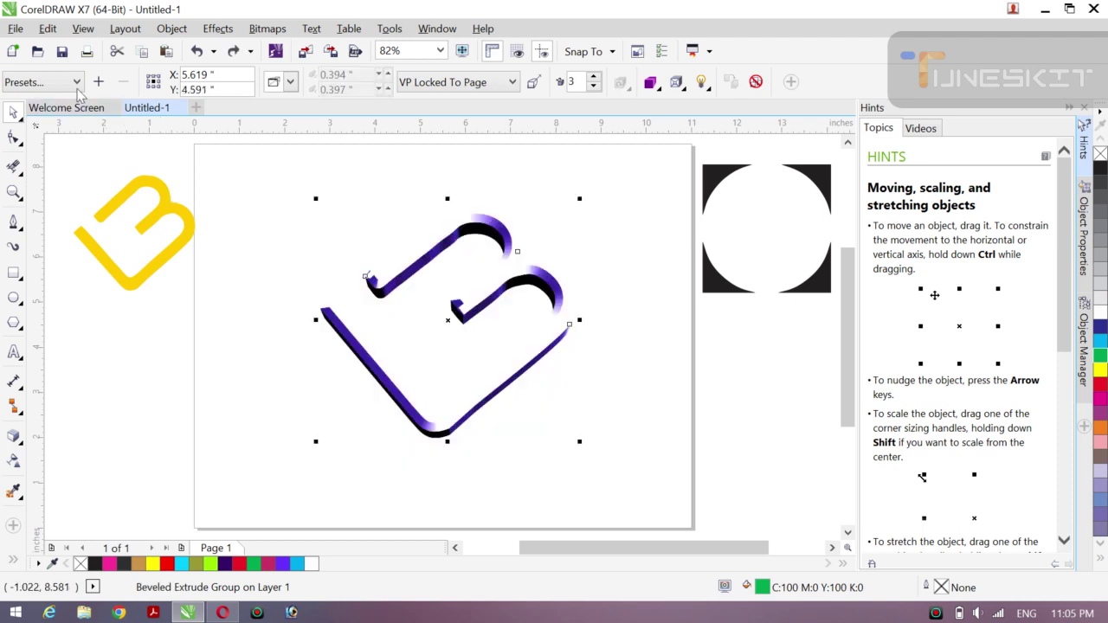
{"action": "left_click", "coordinate": [76, 82]}
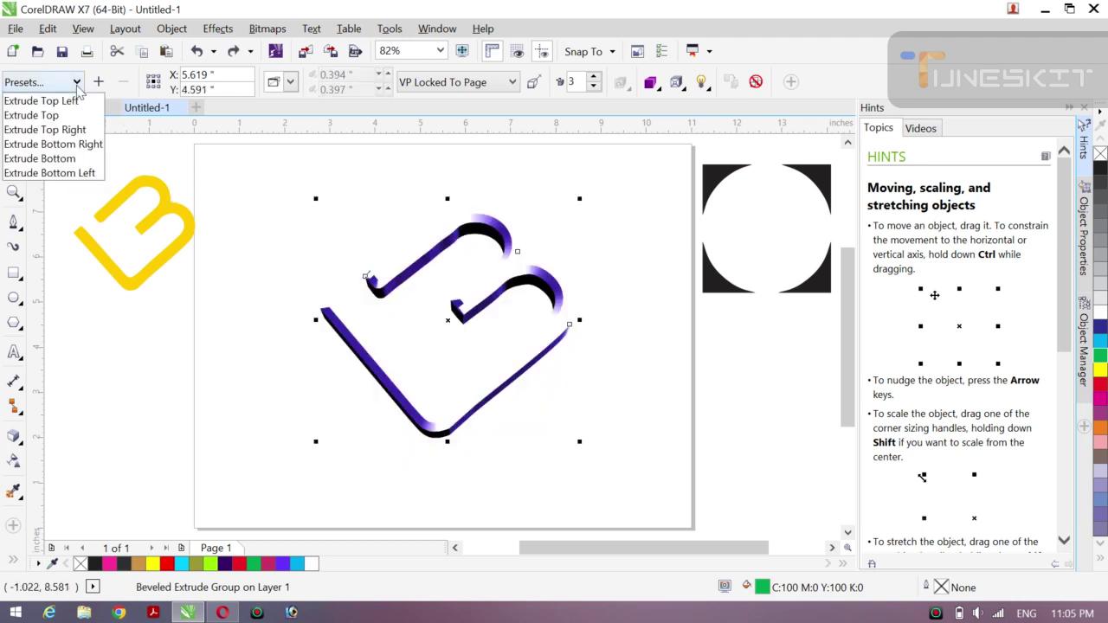
{"action": "left_click", "coordinate": [47, 158]}
{"action": "key", "text": "ctrl+z"}
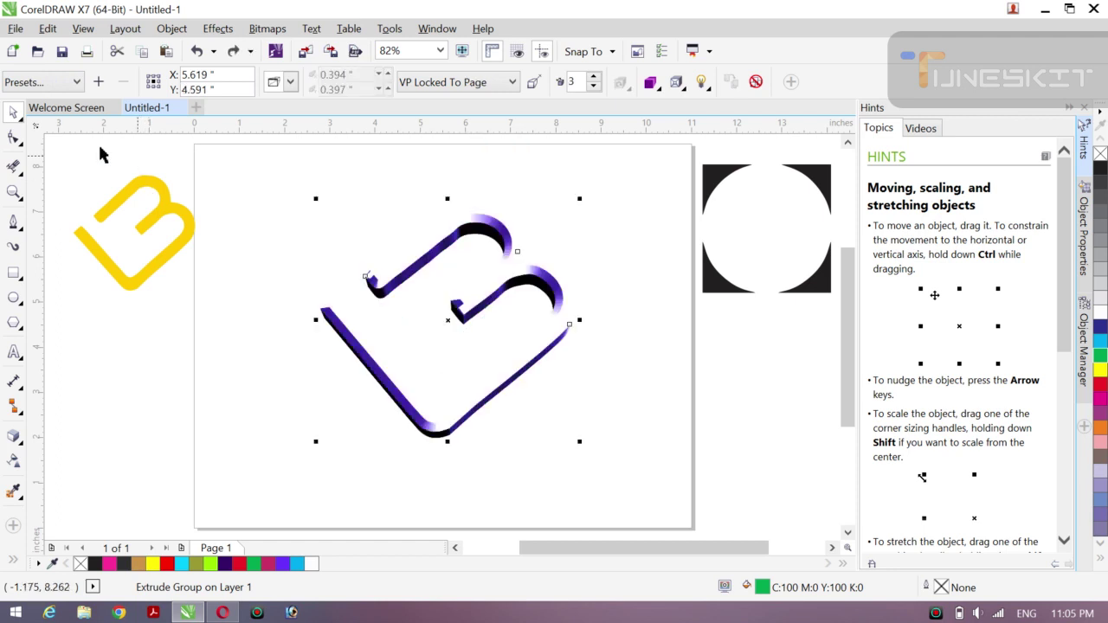
Step: Delete the flat yellow B curve lying outside the page
{"action": "left_click", "coordinate": [22, 119]}
{"action": "left_click", "coordinate": [35, 114]}
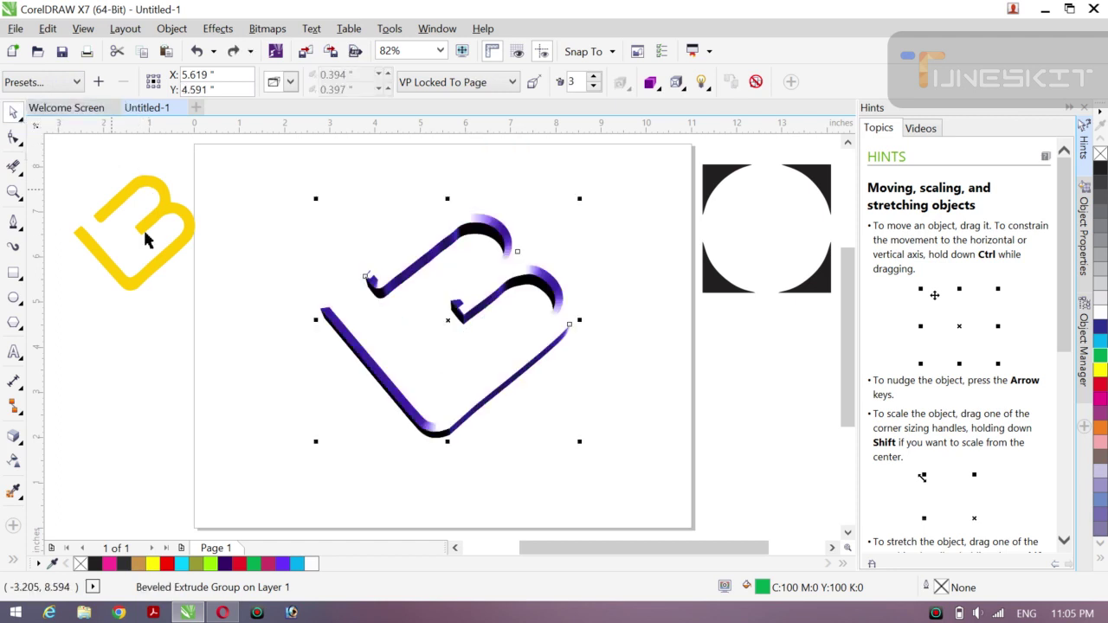
{"action": "left_click", "coordinate": [146, 230]}
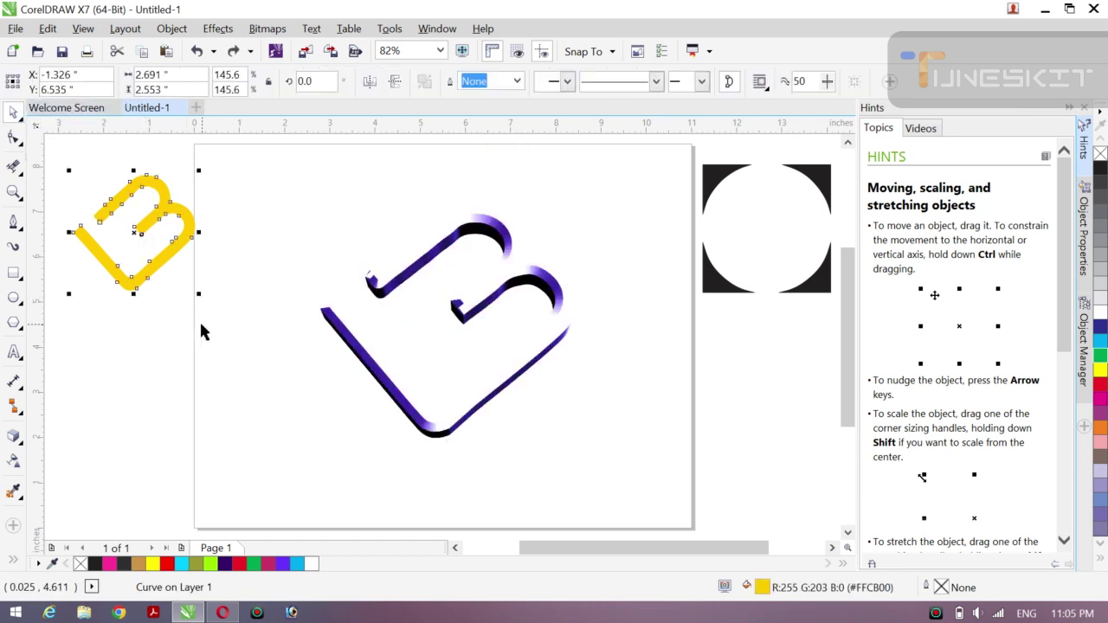
{"action": "key", "text": "Delete"}
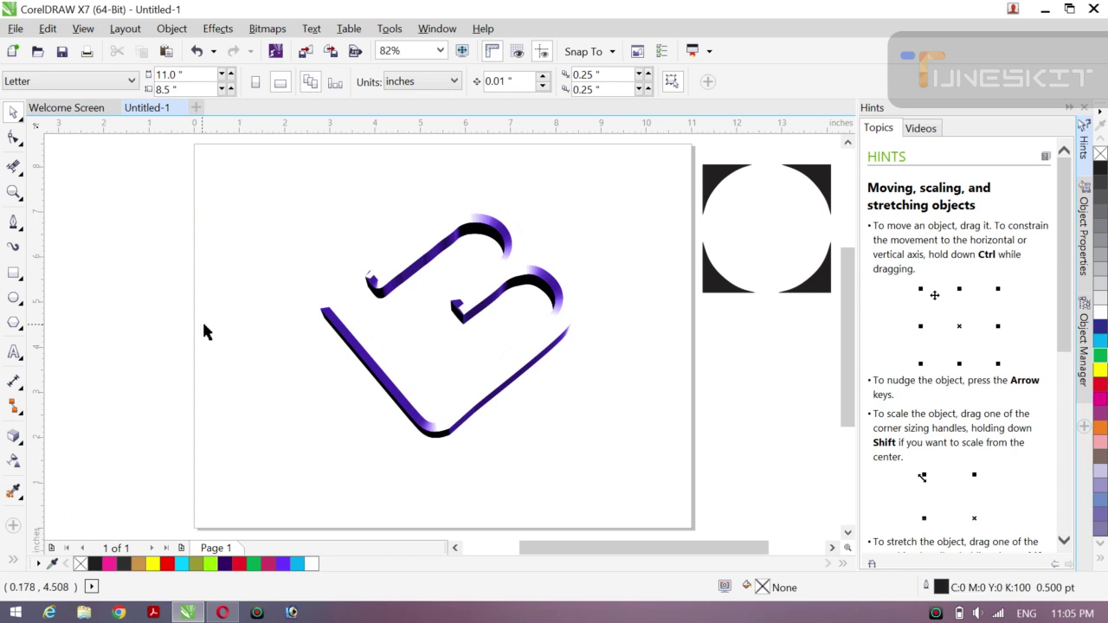
Step: Add a page-sized rectangle behind the B and fill it with black
{"action": "double_click", "coordinate": [13, 274]}
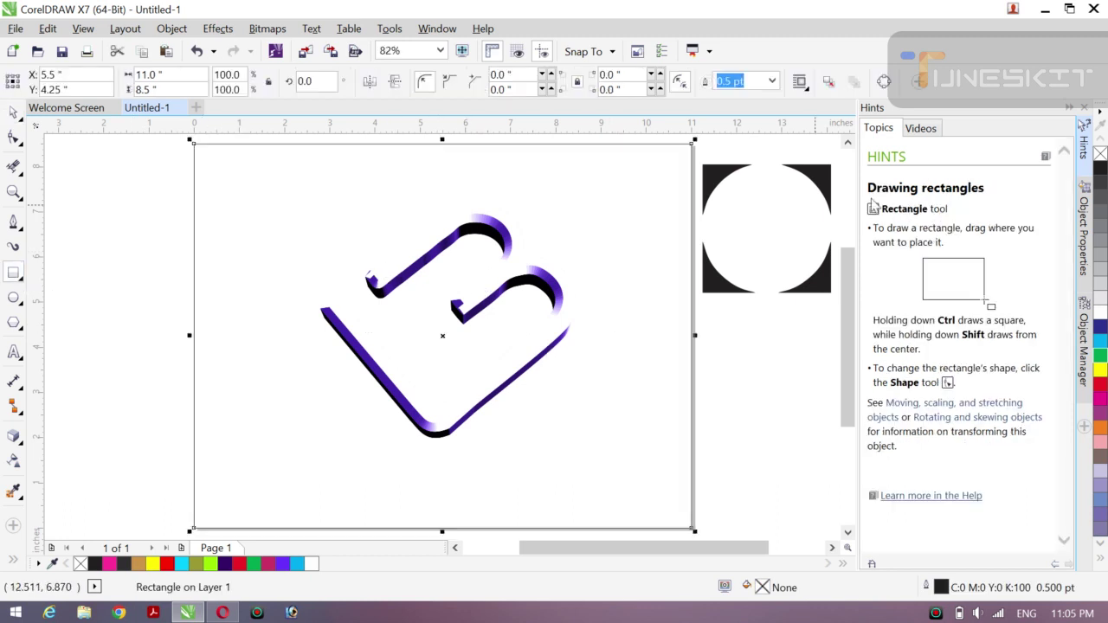
{"action": "left_click", "coordinate": [1100, 170]}
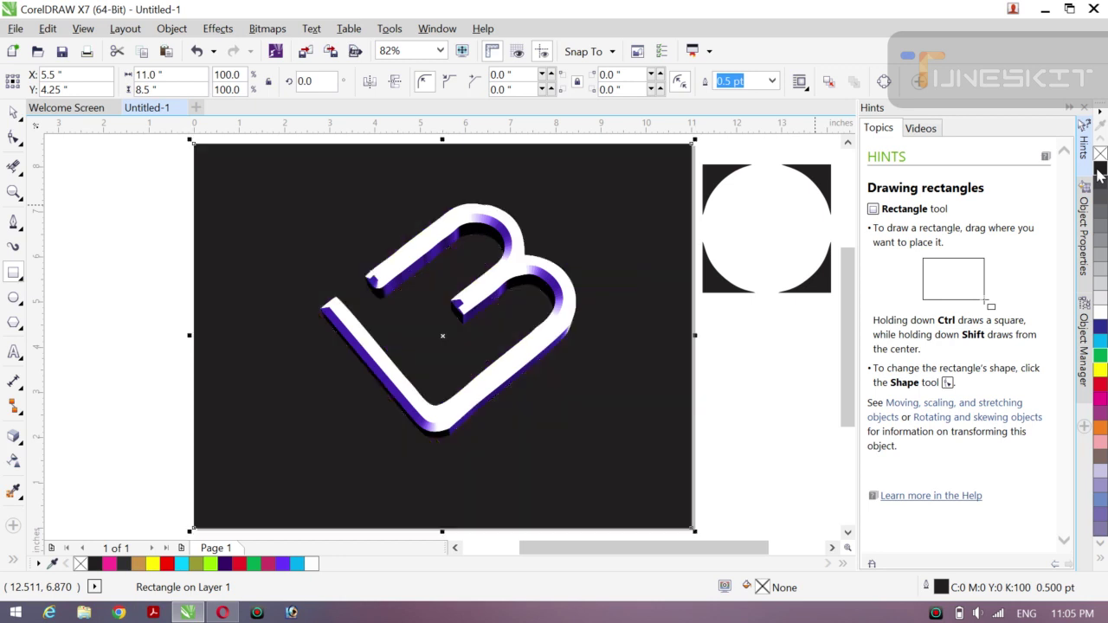
{"action": "left_click", "coordinate": [23, 121]}
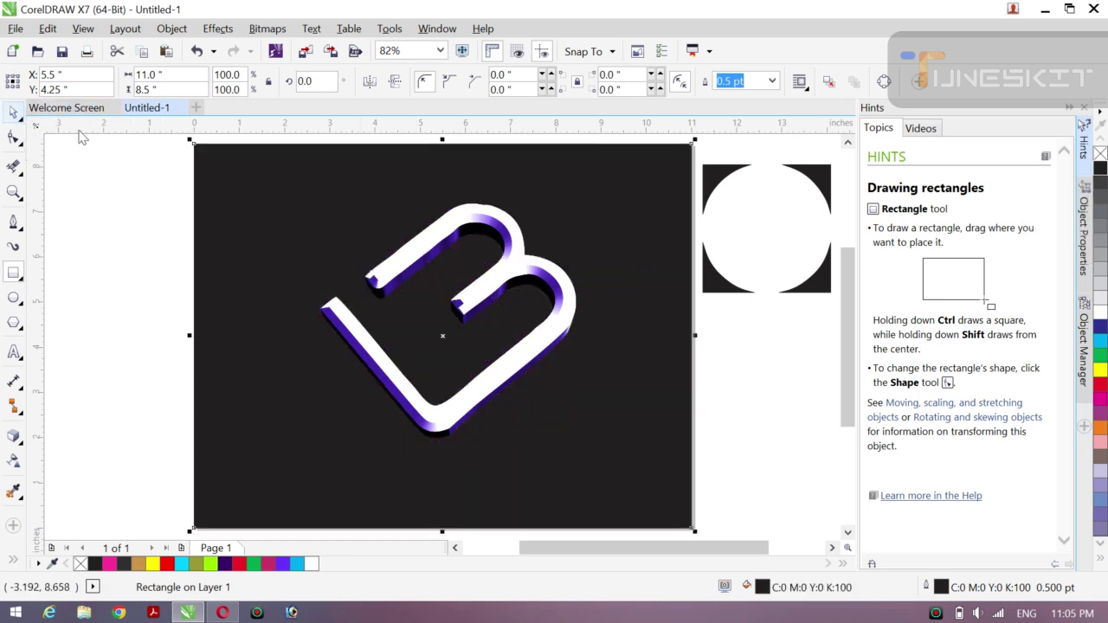
{"action": "left_click", "coordinate": [105, 181]}
Step: Fill the group of four corner shapes with white, enlarge it proportionally to about 6.211 inches, and position it around the B
{"action": "left_click", "coordinate": [716, 292]}
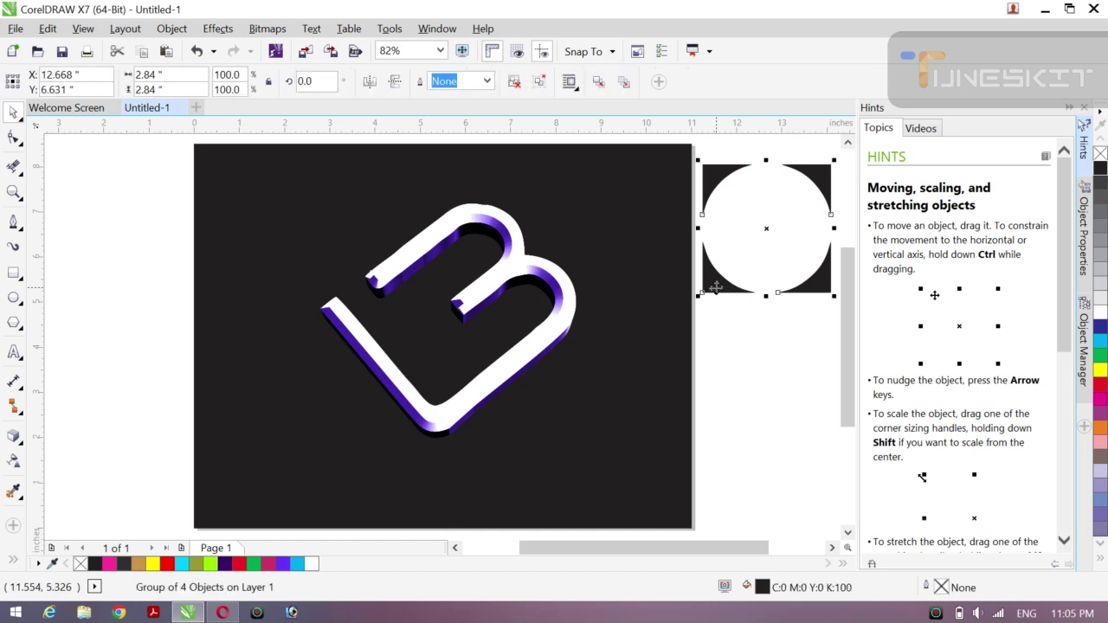
{"action": "left_click", "coordinate": [1101, 313]}
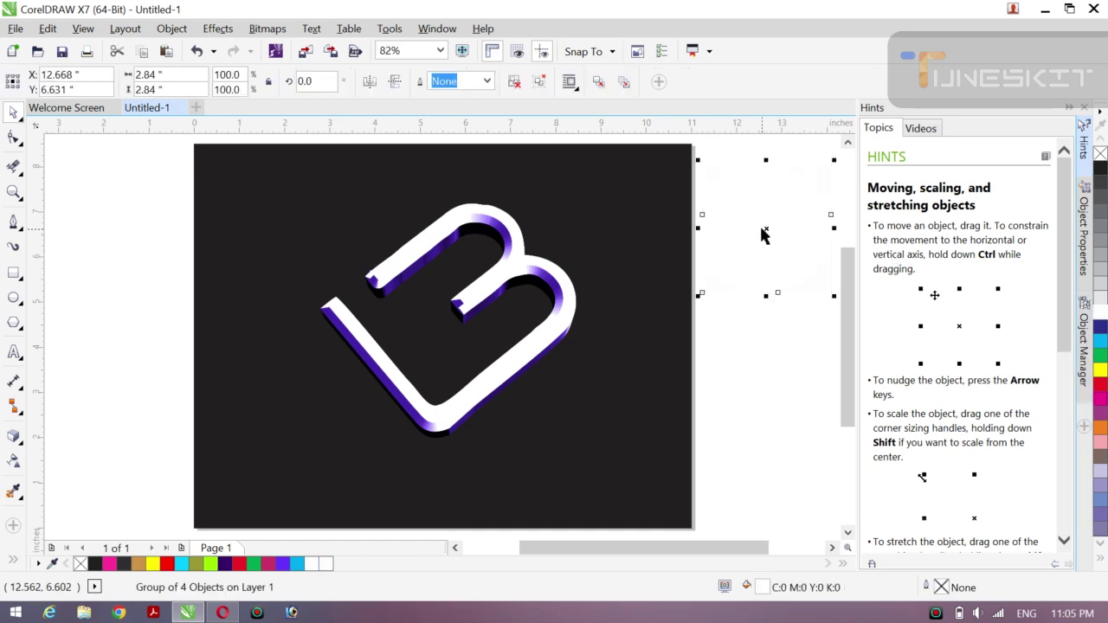
{"action": "left_click_drag", "start_coordinate": [766, 226], "coordinate": [424, 284]}
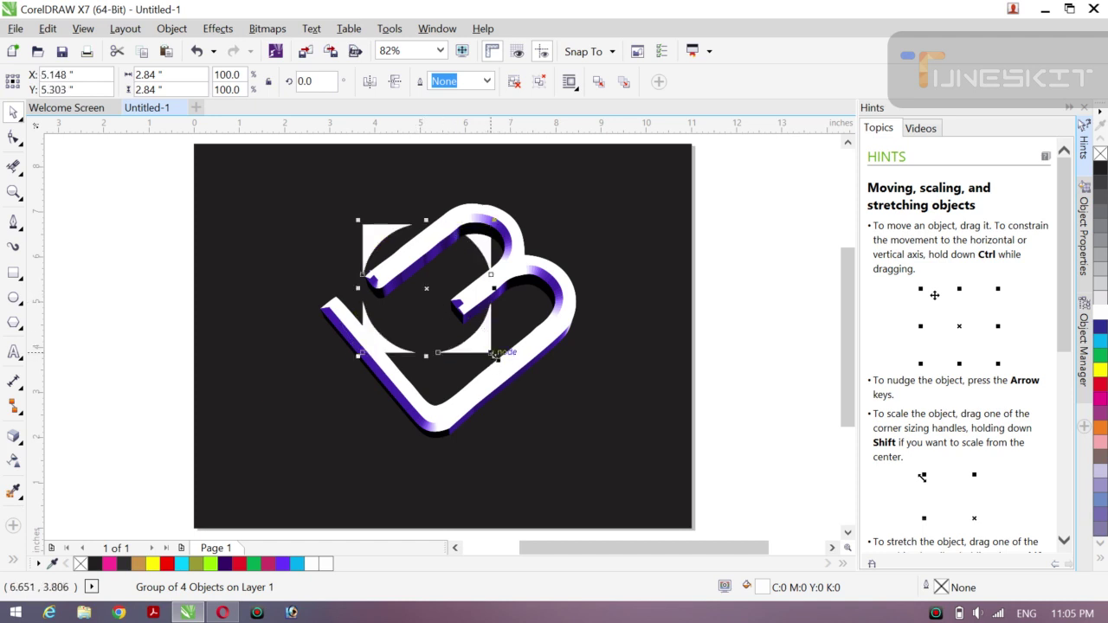
{"action": "left_click_drag", "start_coordinate": [494, 356], "coordinate": [598, 432]}
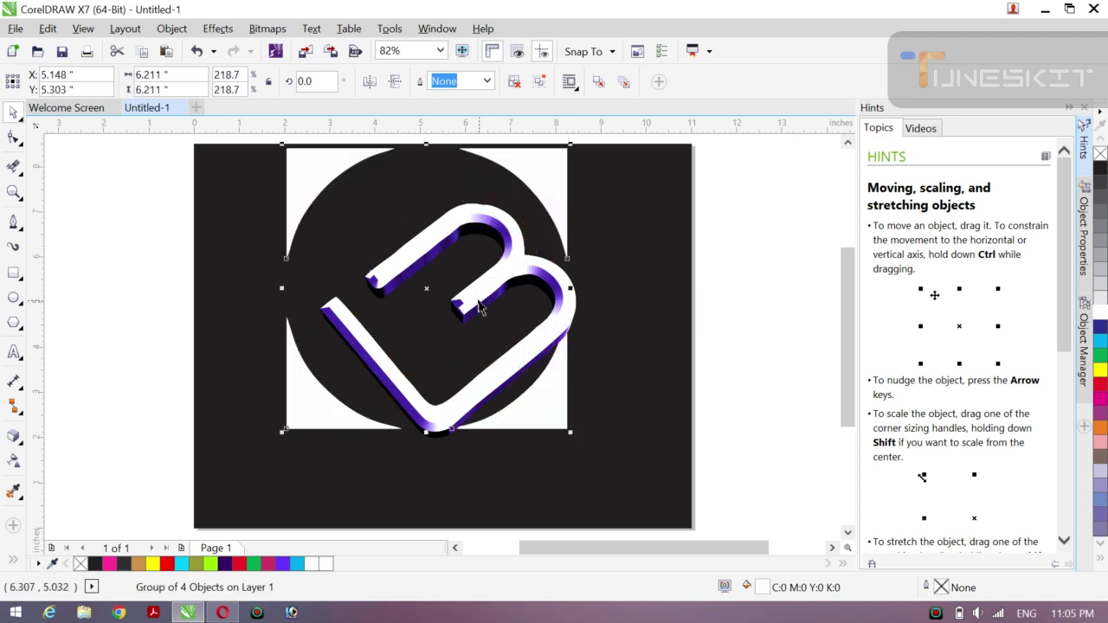
{"action": "left_click_drag", "start_coordinate": [425, 290], "coordinate": [460, 324]}
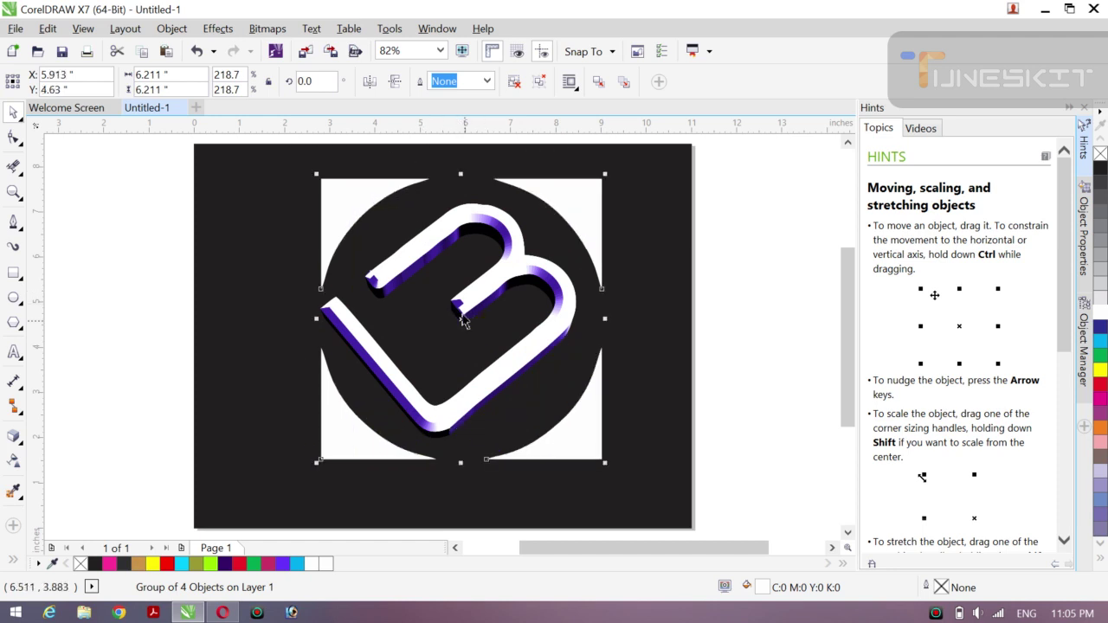
{"action": "left_click_drag", "start_coordinate": [459, 320], "coordinate": [457, 322]}
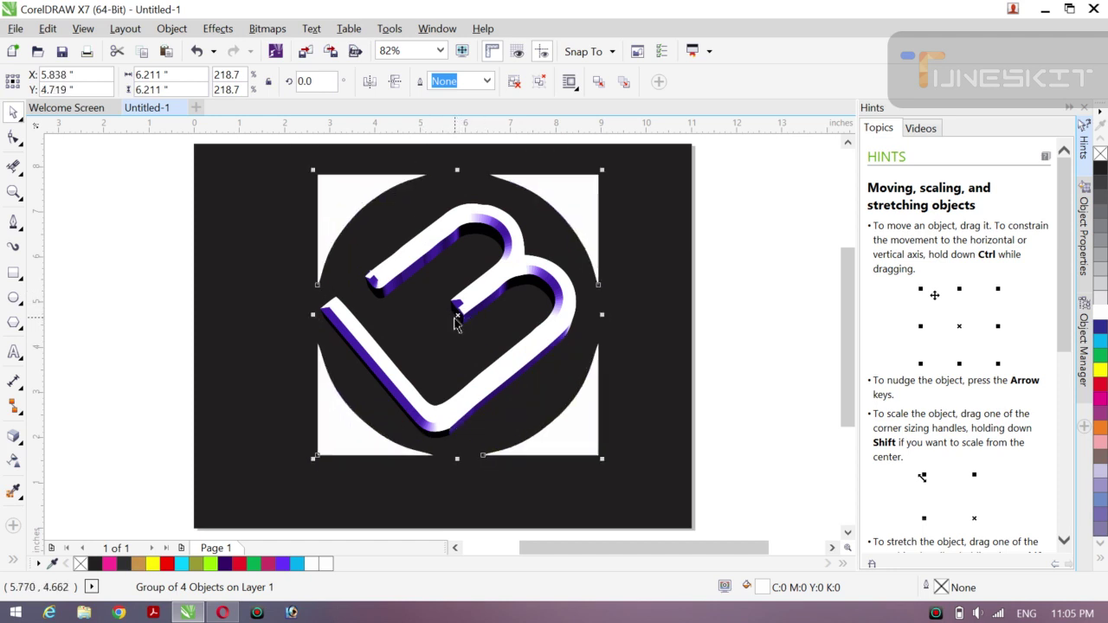
Step: Try deleting the black background rectangle and undo the deletion
{"action": "left_click", "coordinate": [113, 340]}
{"action": "left_click", "coordinate": [658, 299]}
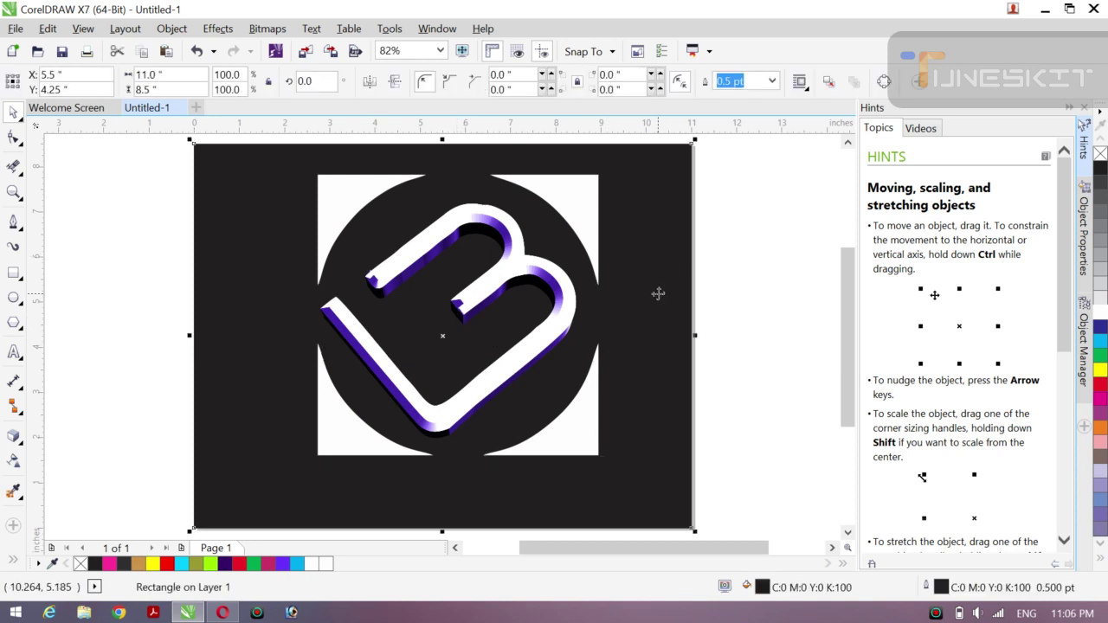
{"action": "key", "text": "Delete"}
{"action": "key", "text": "ctrl+z"}
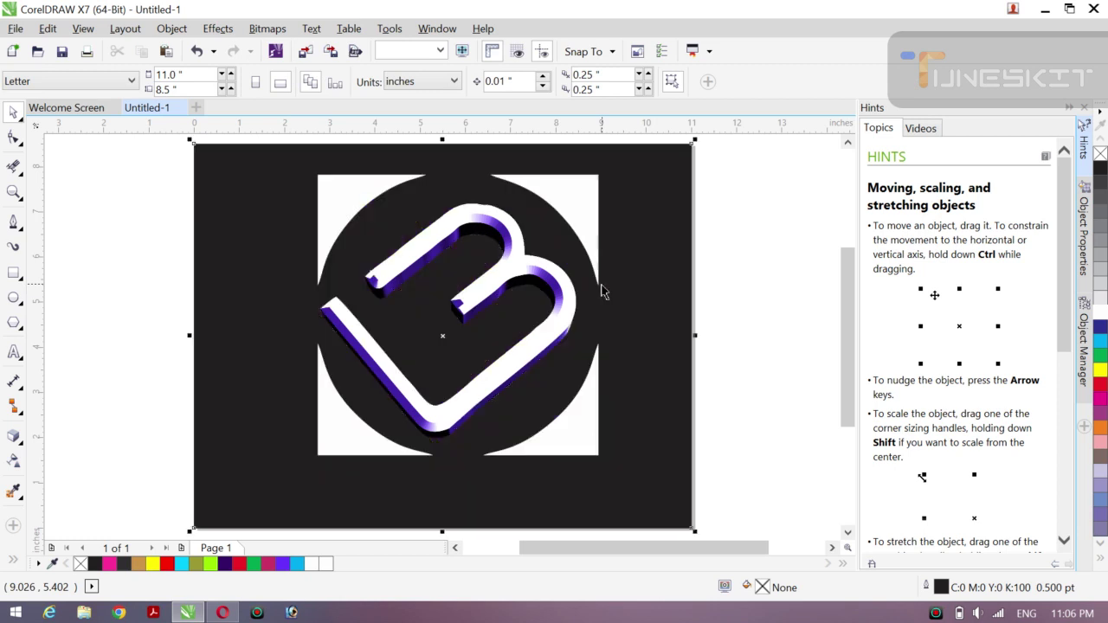
{"action": "left_click", "coordinate": [119, 263]}
{"action": "left_click", "coordinate": [249, 269]}
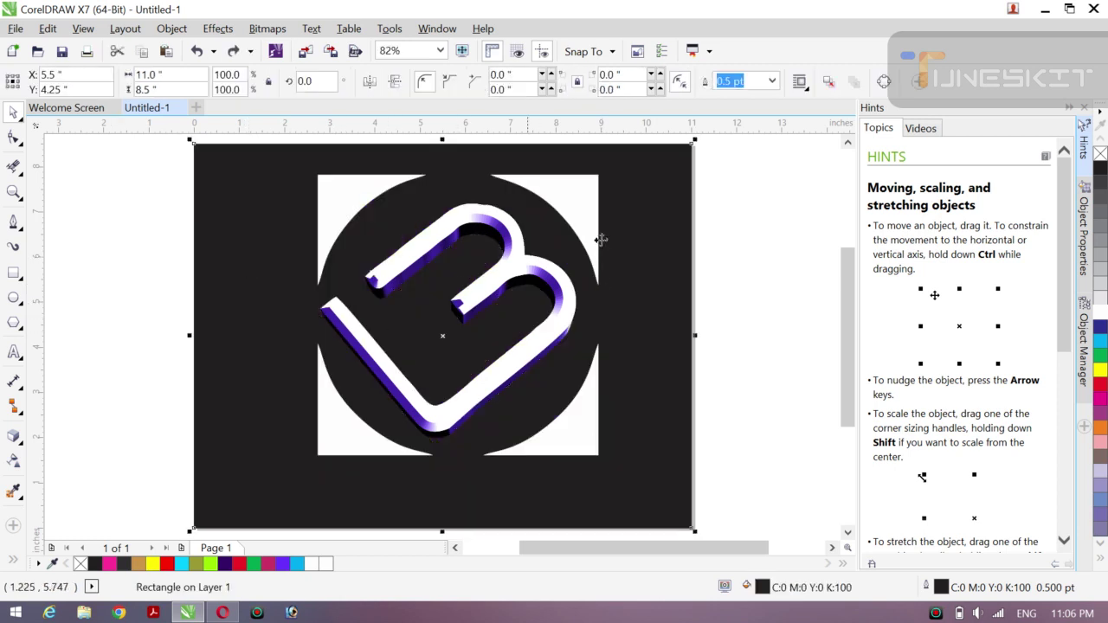
{"action": "left_click", "coordinate": [741, 218]}
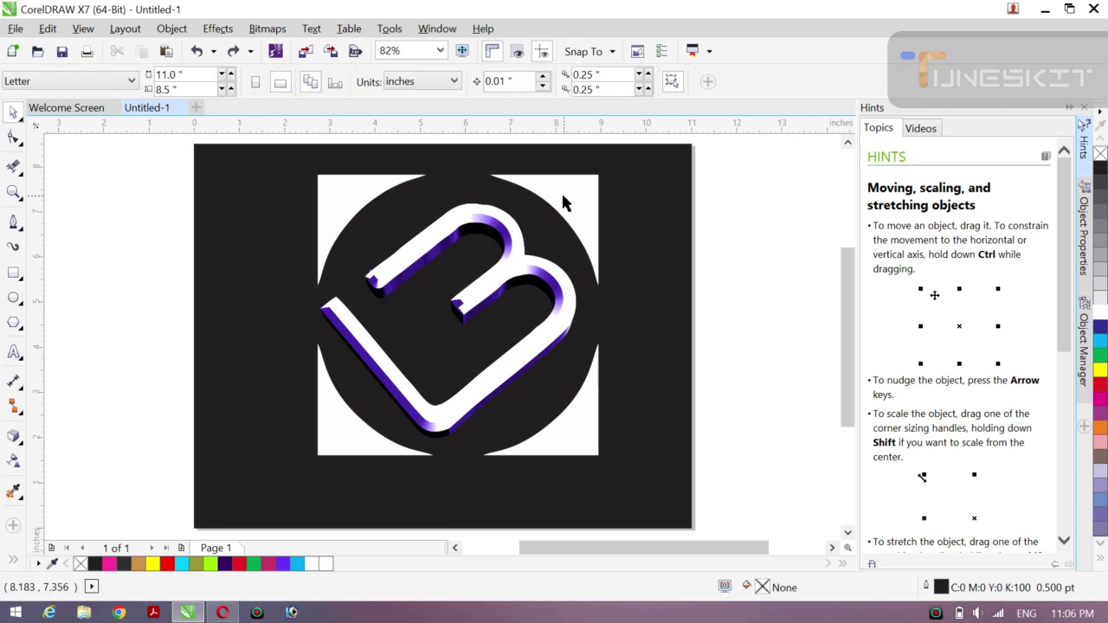
Step: Recolor the four corner shapes around the B to yellow
{"action": "left_click", "coordinate": [563, 202]}
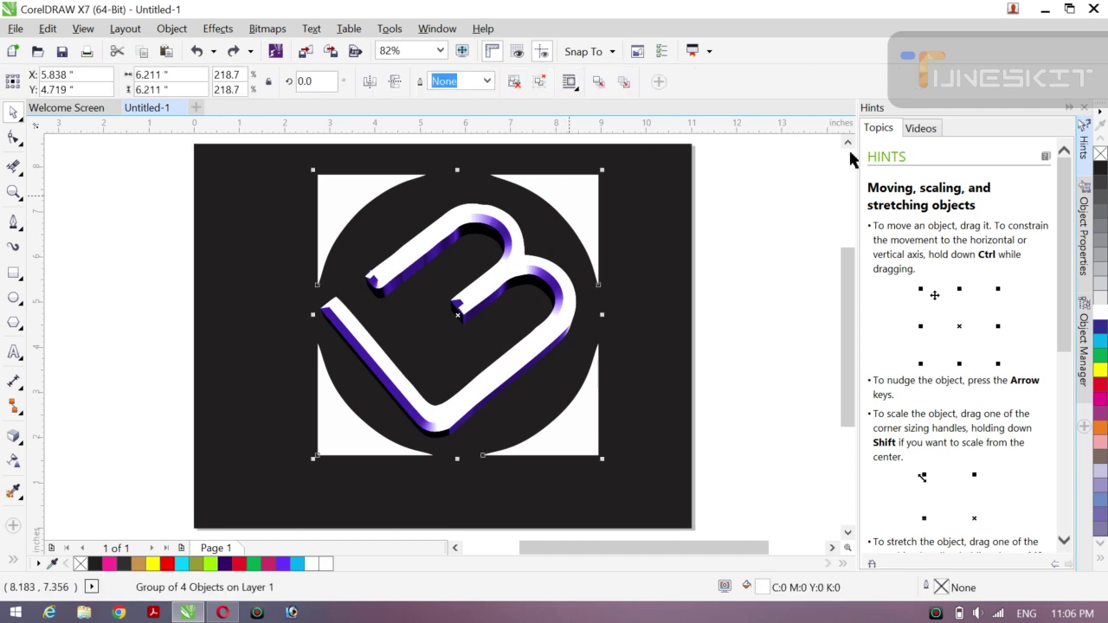
{"action": "left_click", "coordinate": [1099, 370]}
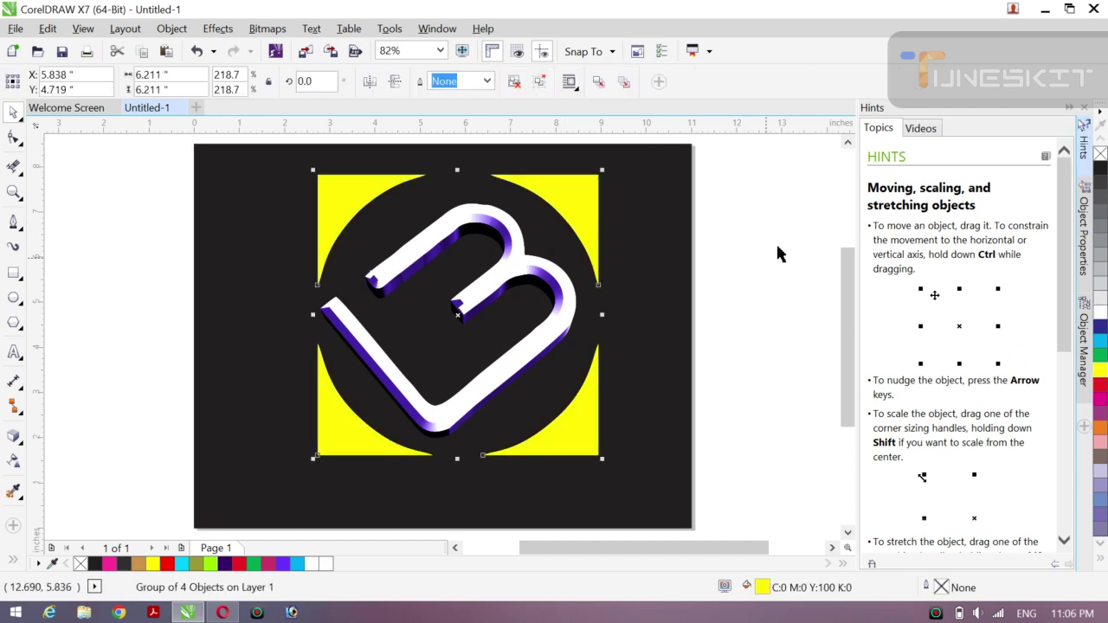
{"action": "left_click", "coordinate": [821, 239]}
Step: Try a yellow outline on the extruded B, undo it, and set the B's fill to magenta
{"action": "left_click", "coordinate": [471, 294]}
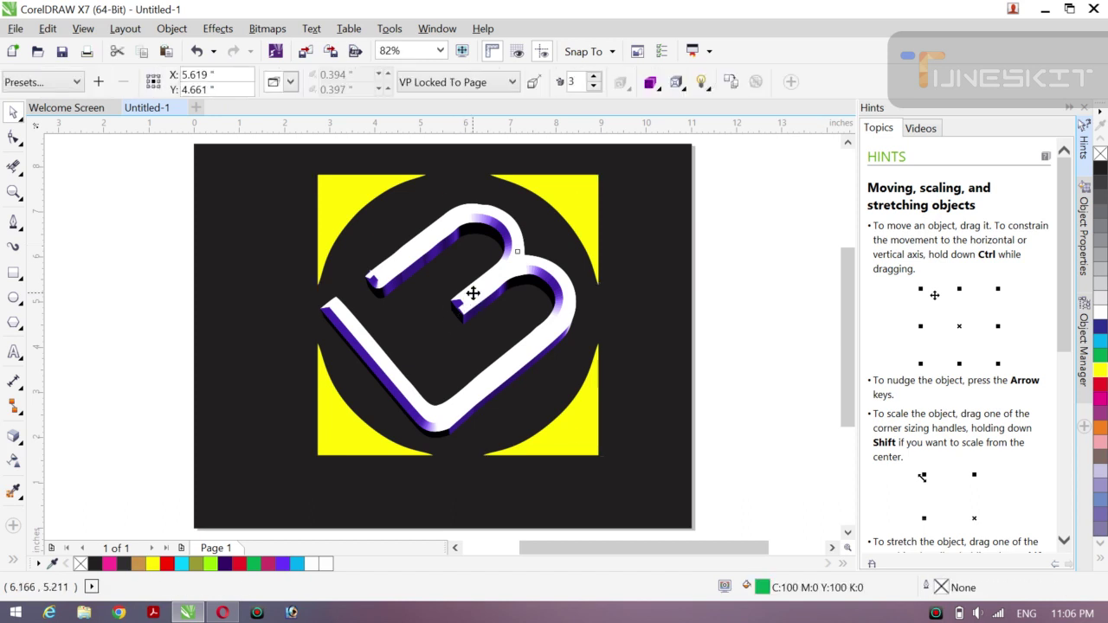
{"action": "right_click", "coordinate": [1099, 373]}
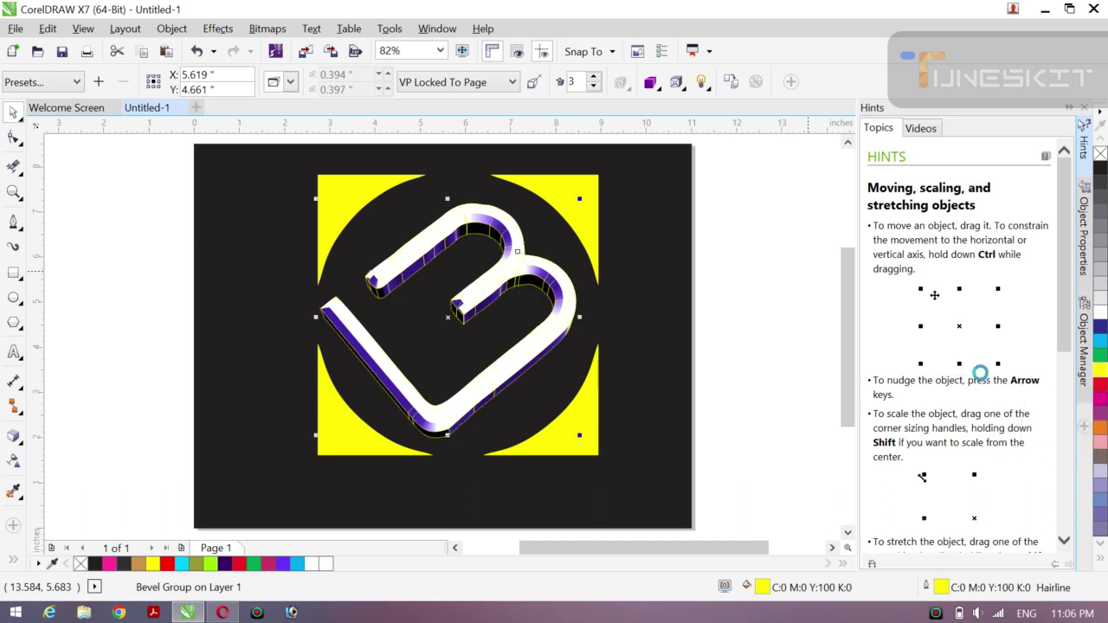
{"action": "key", "text": "ctrl+z"}
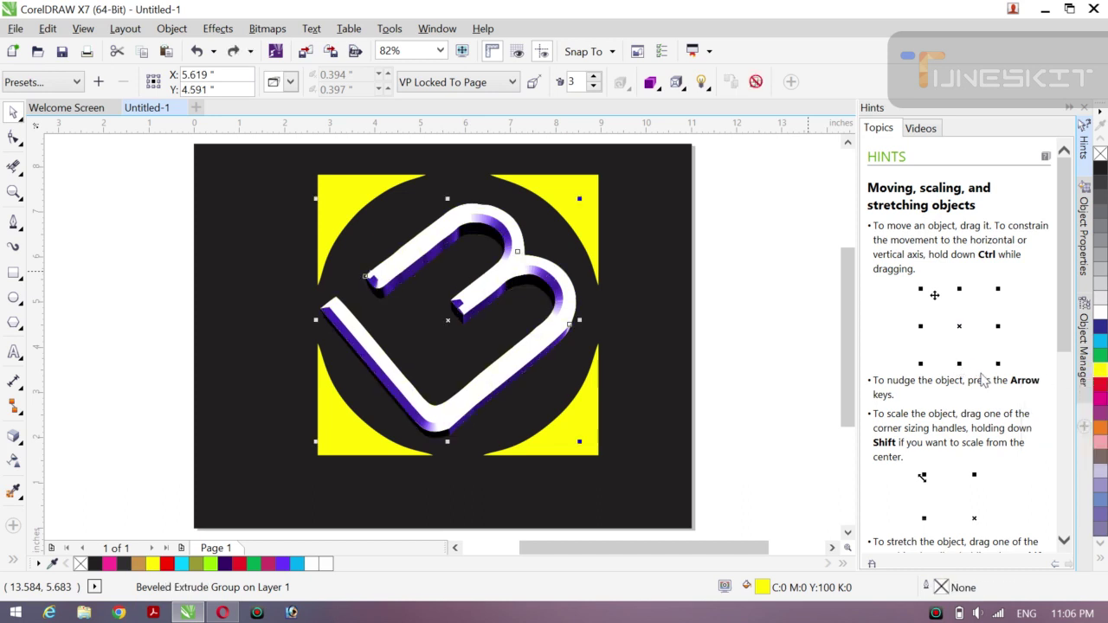
{"action": "left_click", "coordinate": [1100, 391]}
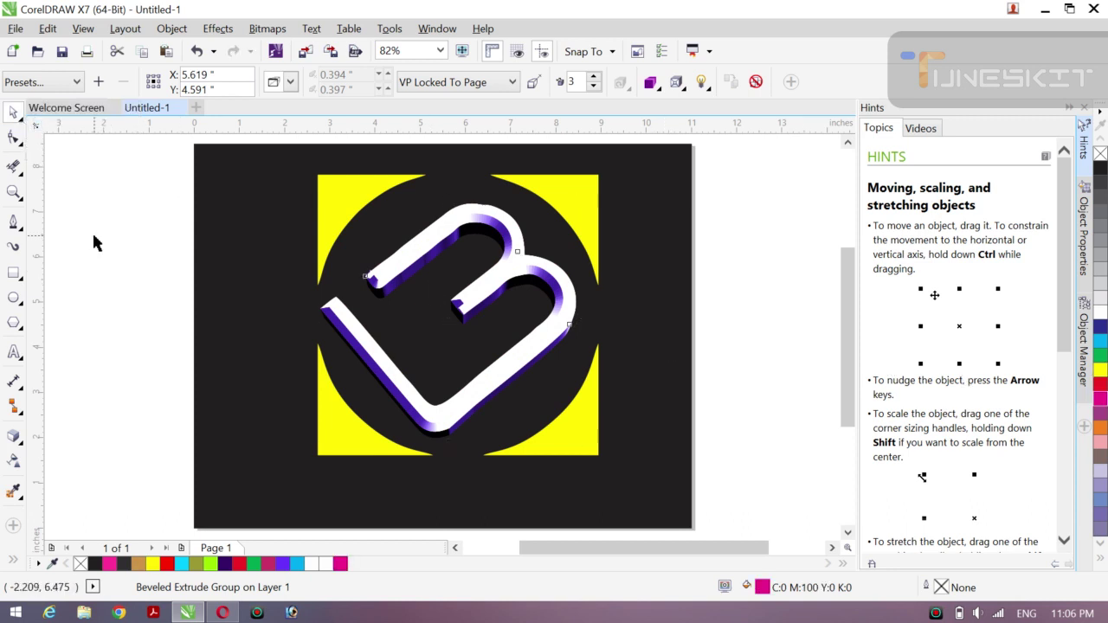
Step: Round all corners of the black background rectangle with the Shape tool to the maximum radius of 4.25 inches
{"action": "left_click", "coordinate": [264, 266]}
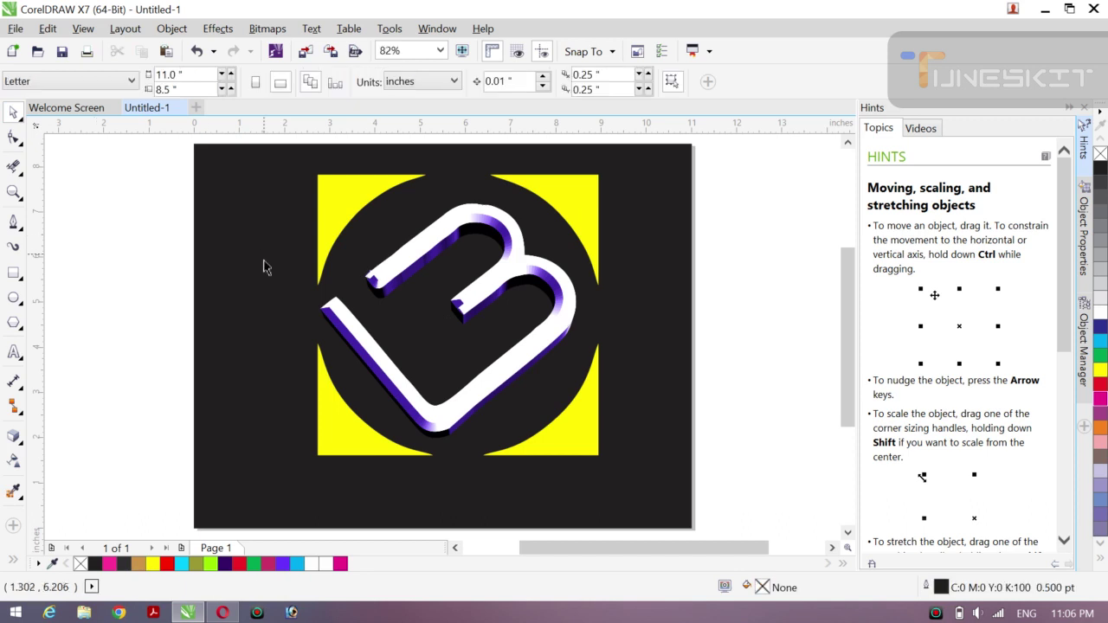
{"action": "left_click", "coordinate": [14, 138]}
{"action": "left_click_drag", "start_coordinate": [196, 145], "coordinate": [372, 251]}
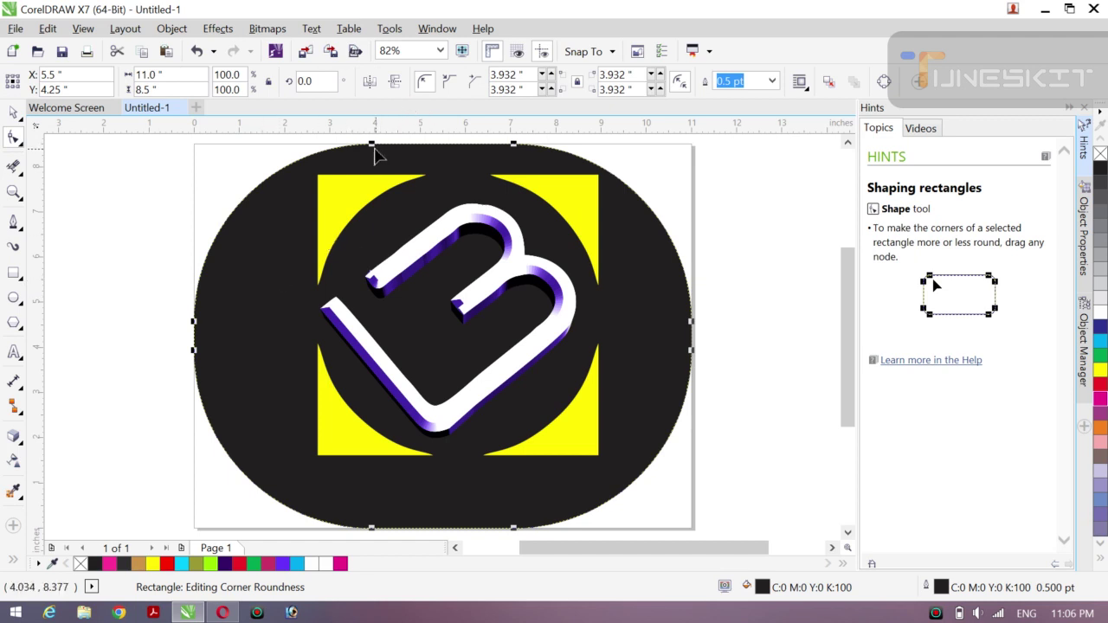
{"action": "left_click_drag", "start_coordinate": [372, 147], "coordinate": [388, 240]}
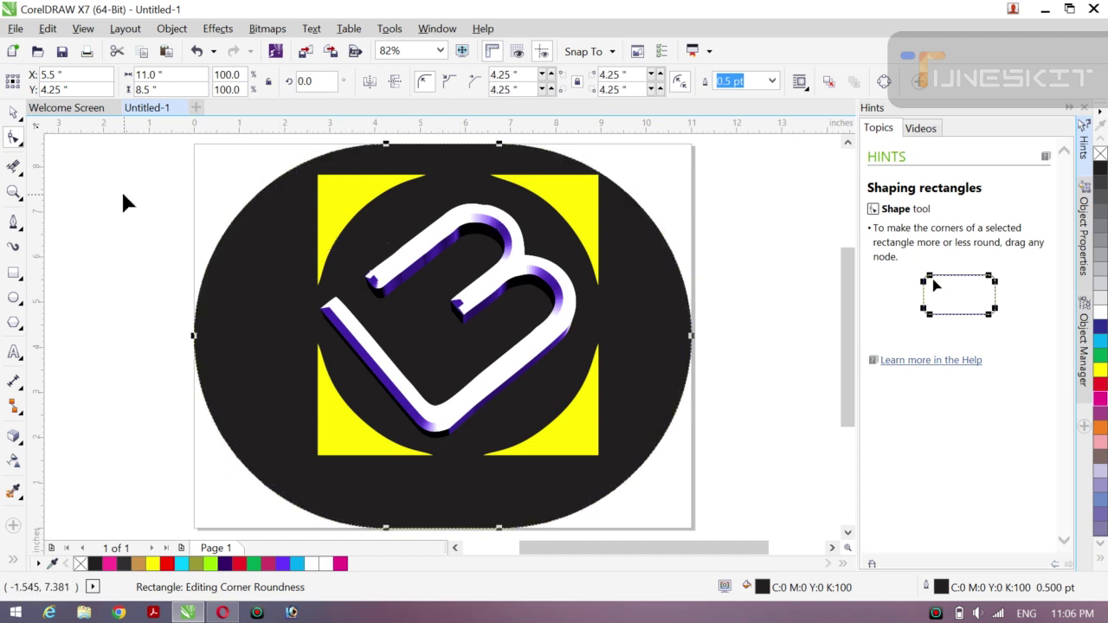
{"action": "left_click", "coordinate": [13, 113]}
{"action": "left_click", "coordinate": [52, 110]}
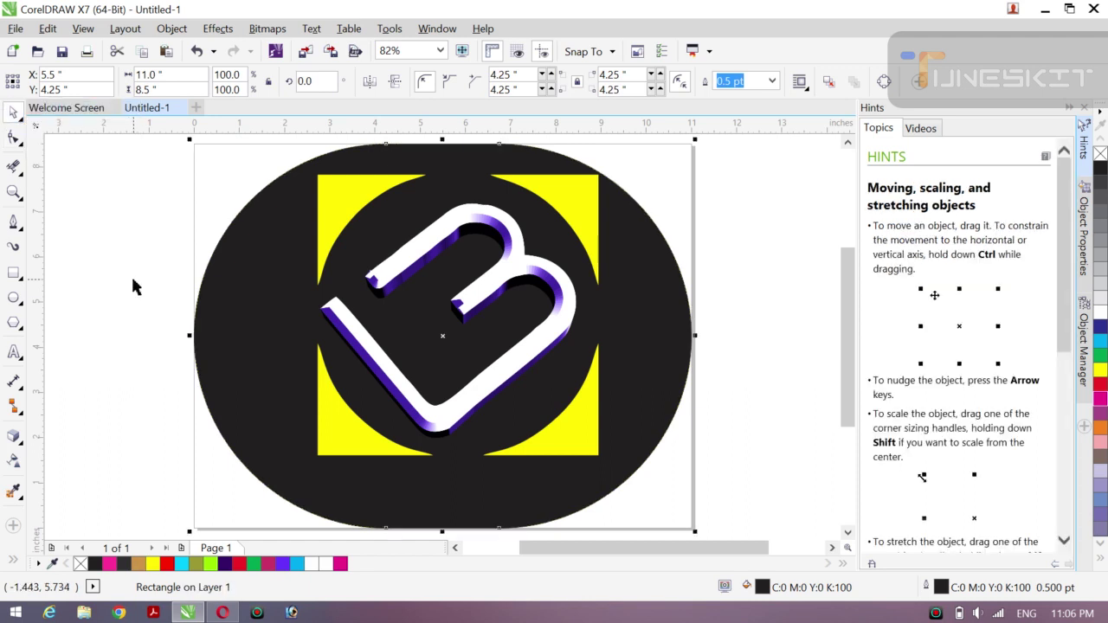
Step: Group the B, the corner shapes and the rounded background together, and scale the group down slightly within the page
{"action": "left_click", "coordinate": [133, 286]}
{"action": "key", "text": "ctrl+a"}
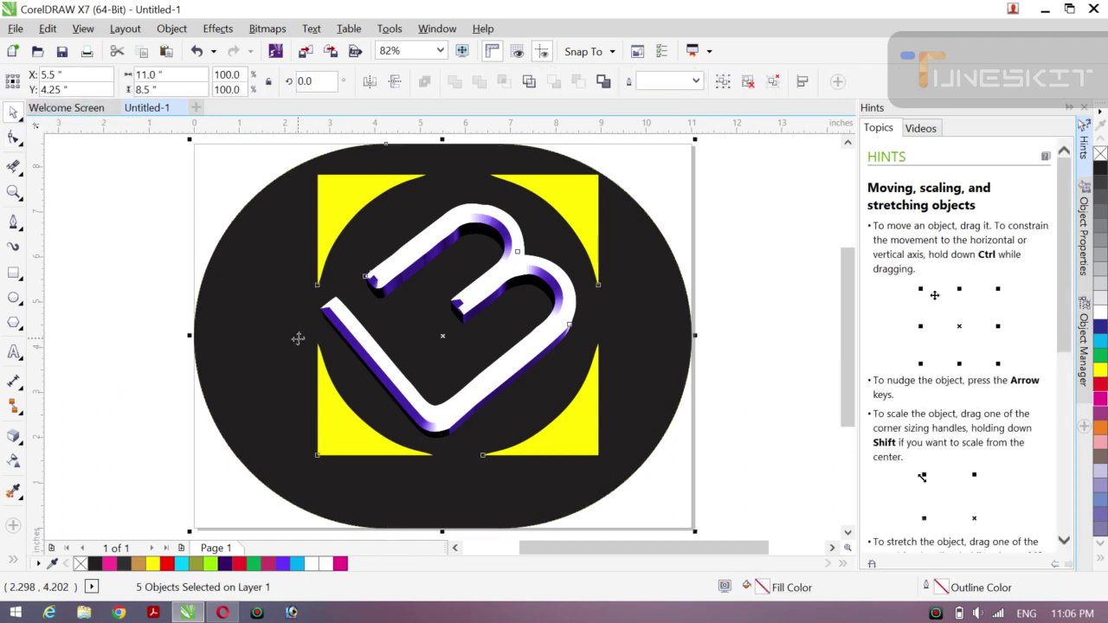
{"action": "key", "text": "ctrl+g"}
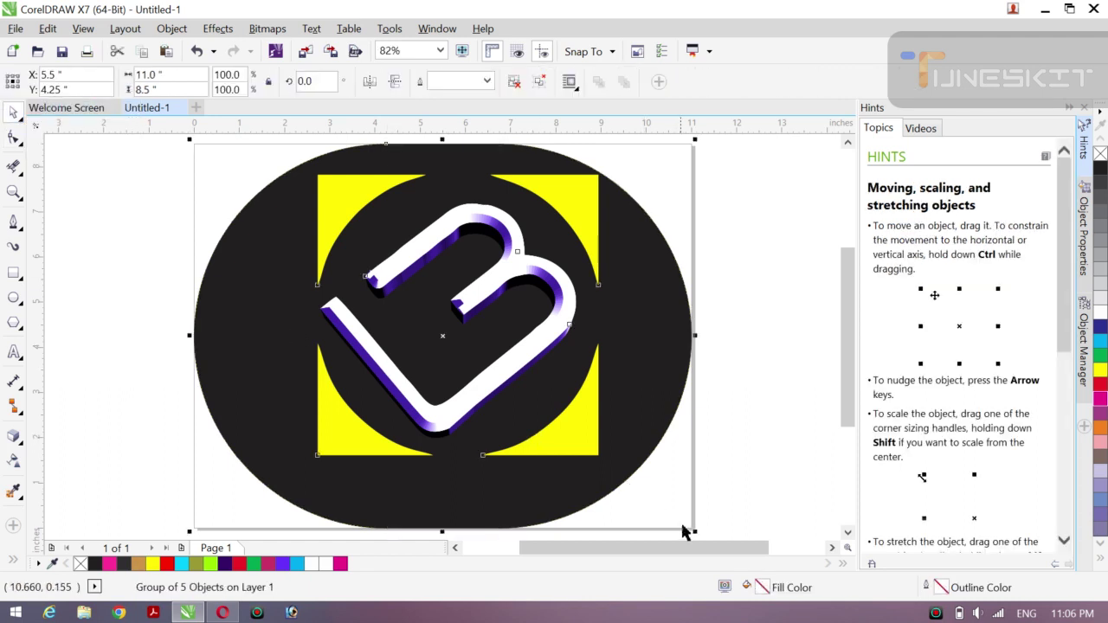
{"action": "left_click_drag", "start_coordinate": [694, 533], "coordinate": [639, 490]}
{"action": "left_click", "coordinate": [164, 390]}
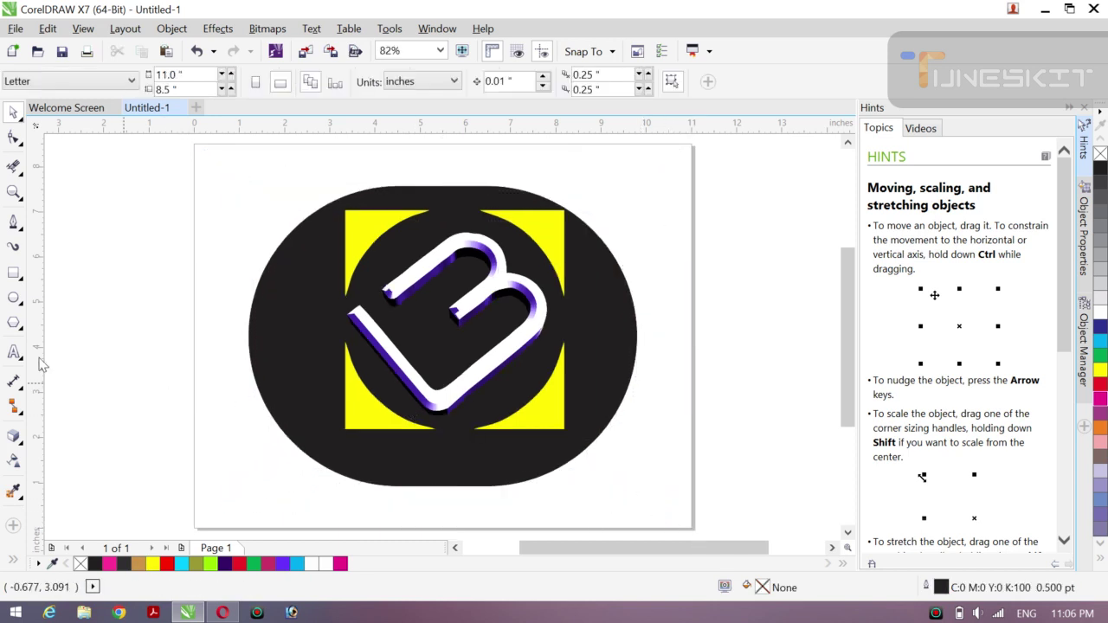
Step: Add a new page-sized rectangle behind the logo group, try a blue fill, and fill it with black
{"action": "double_click", "coordinate": [19, 275]}
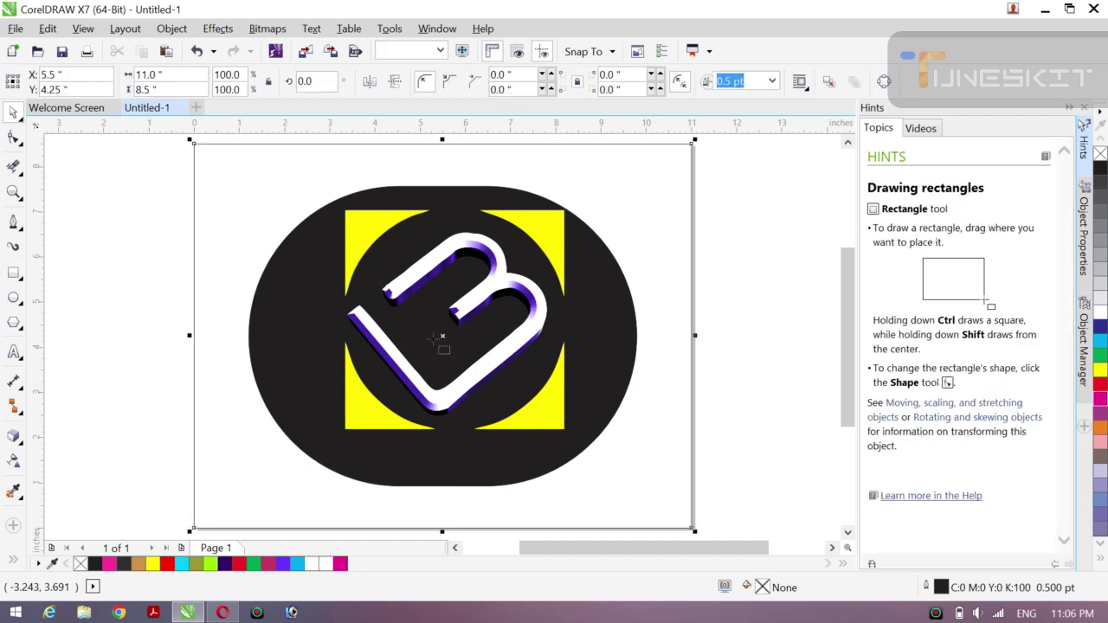
{"action": "left_click", "coordinate": [1100, 327]}
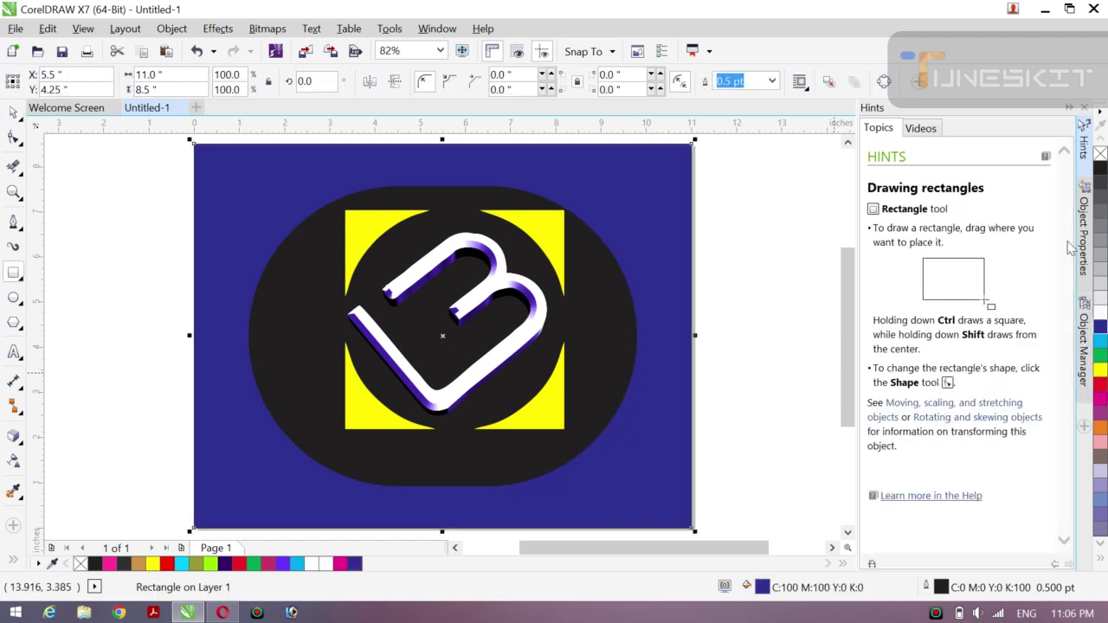
{"action": "left_click", "coordinate": [1100, 167]}
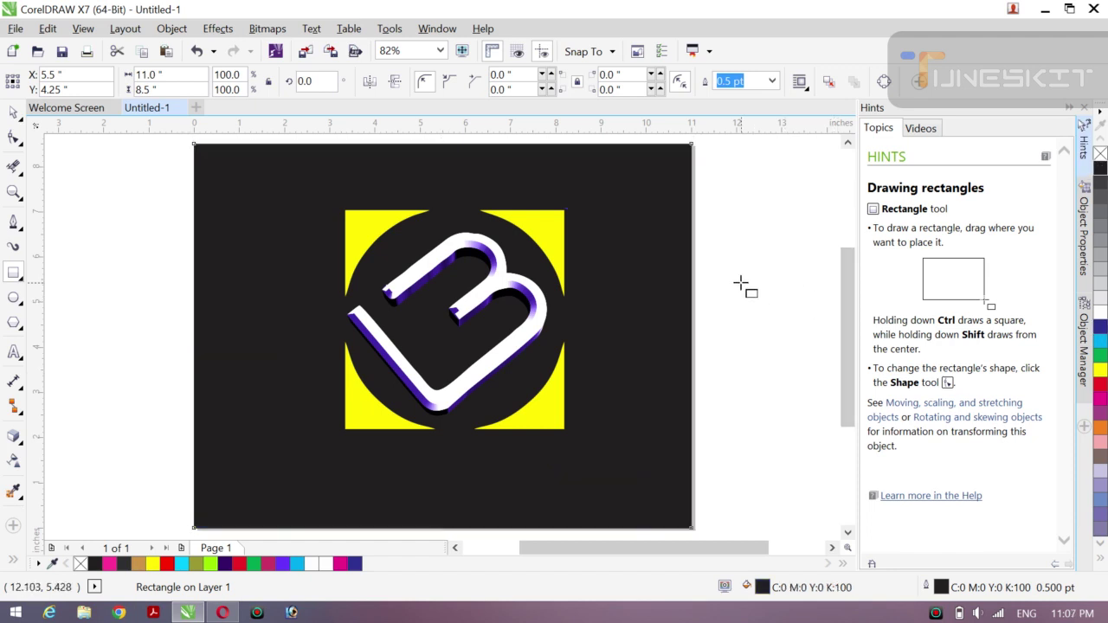
Step: Undo the fills on the page-sized background rectangle and fill it with black again
{"action": "key", "text": "ctrl+z"}
{"action": "key", "text": "ctrl+z"}
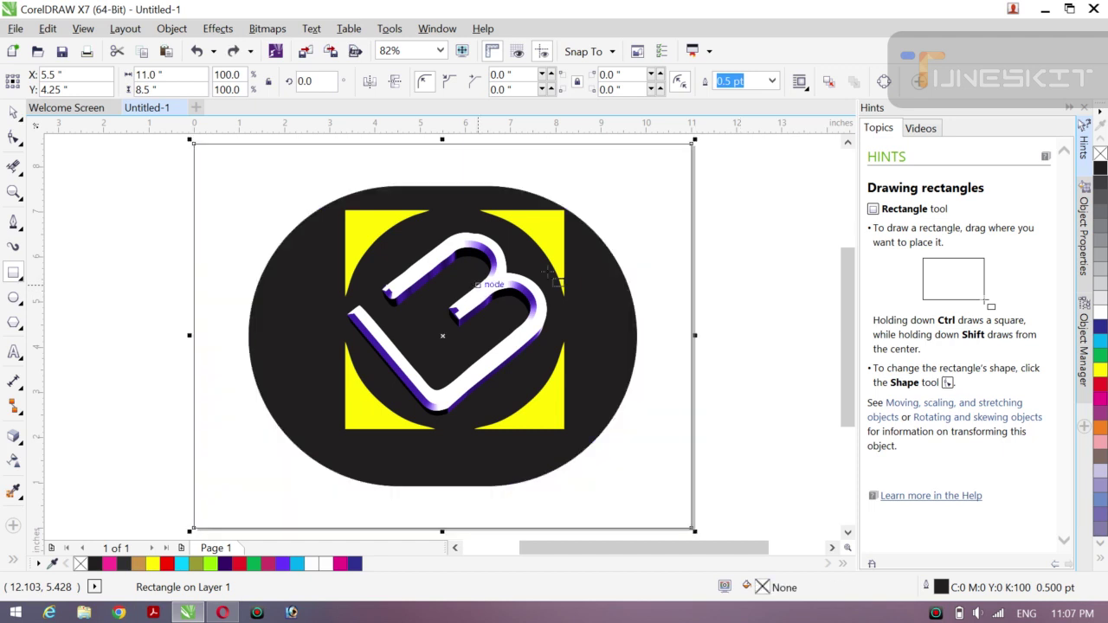
{"action": "left_click", "coordinate": [1102, 168]}
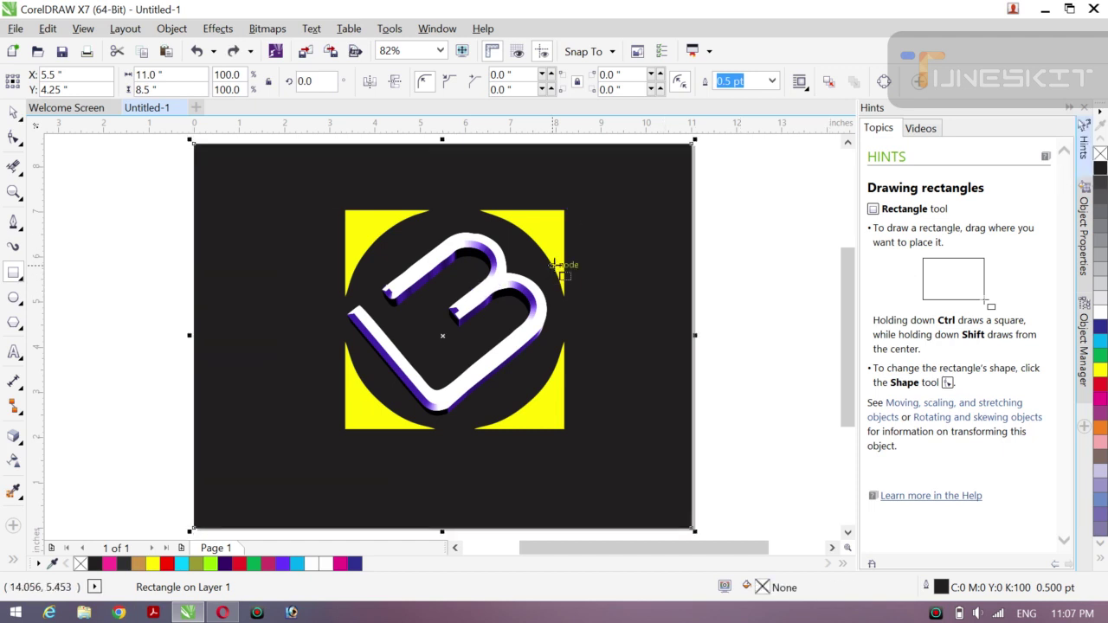
Step: Enlarge the logo group proportionally about its centre to 90% scale, about 9.9 by 7.65 inches, and deselect it
{"action": "left_click", "coordinate": [22, 126]}
{"action": "left_click", "coordinate": [53, 110]}
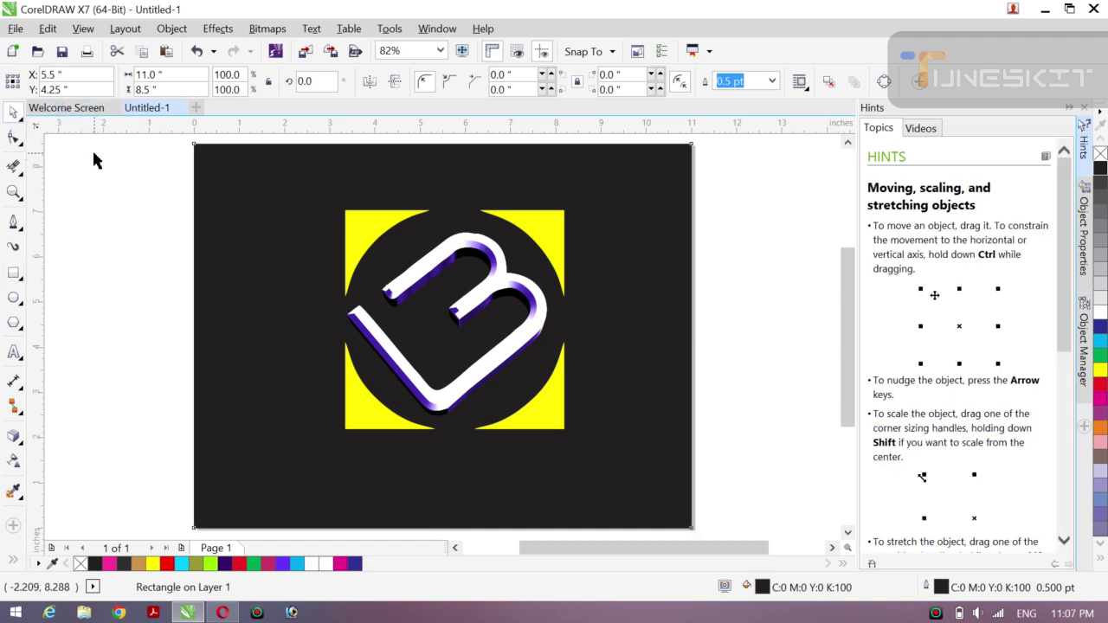
{"action": "left_click_drag", "start_coordinate": [95, 160], "coordinate": [581, 473]}
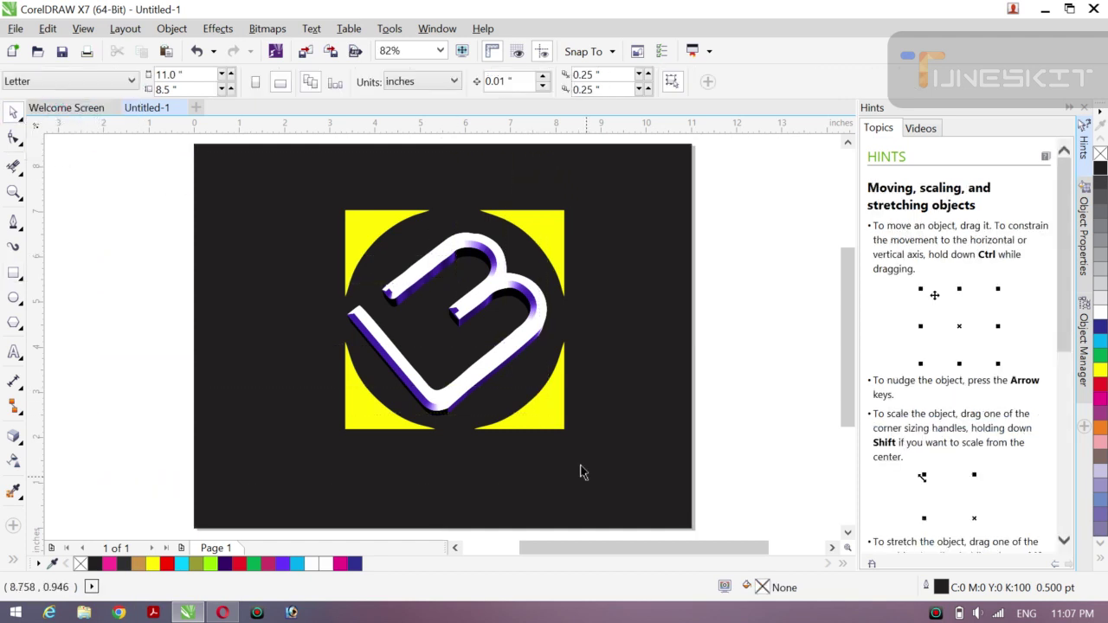
{"action": "left_click", "coordinate": [555, 424]}
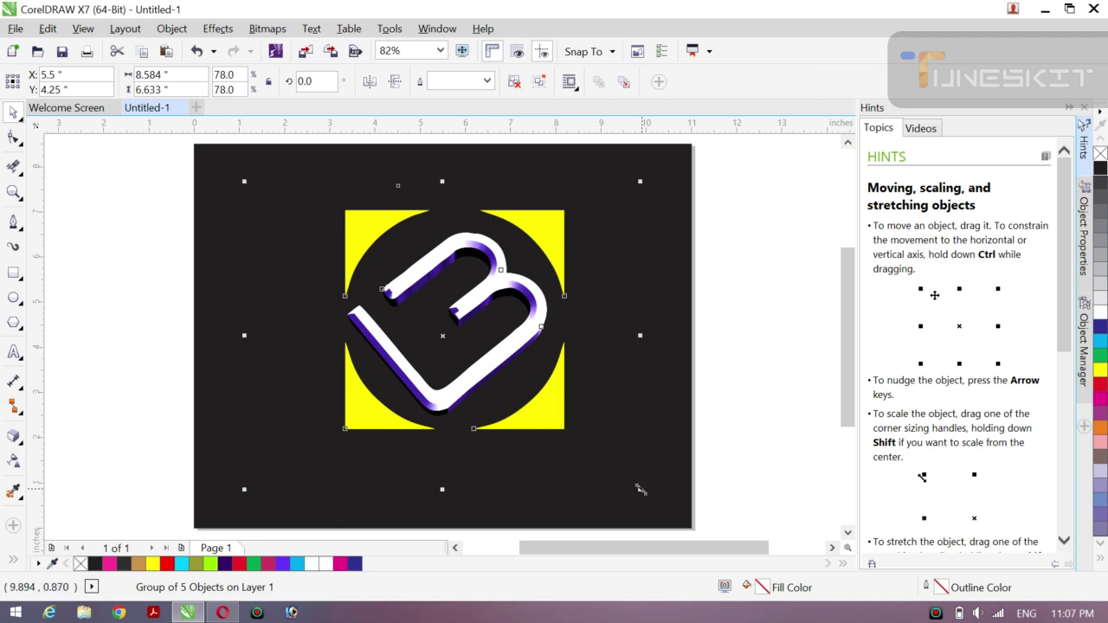
{"action": "left_click_drag", "start_coordinate": [640, 490], "coordinate": [673, 512]}
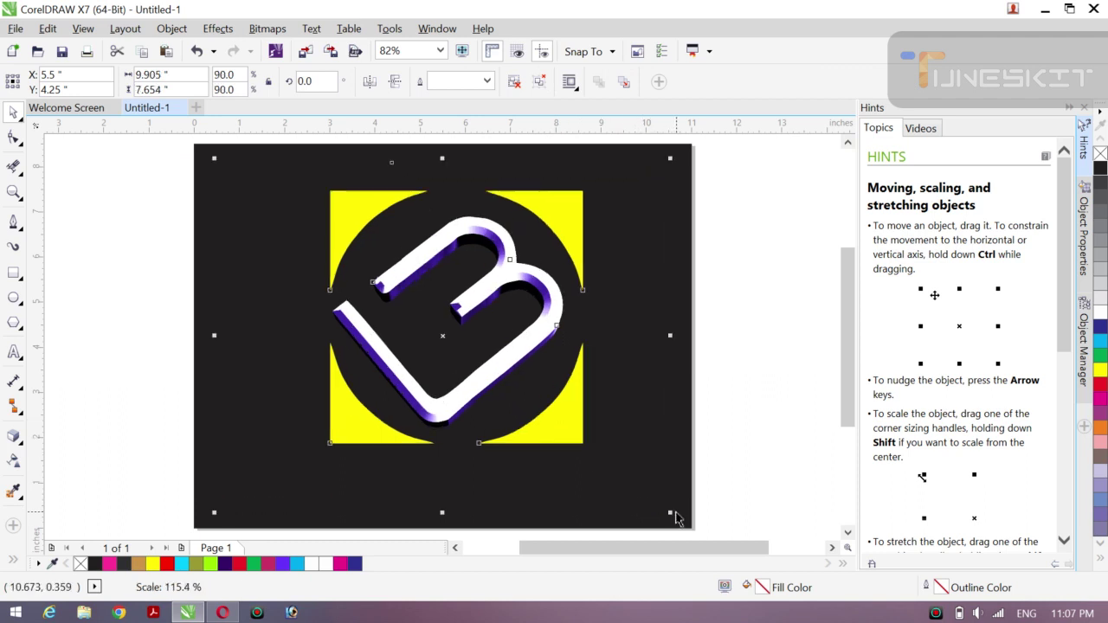
{"action": "left_click", "coordinate": [793, 444]}
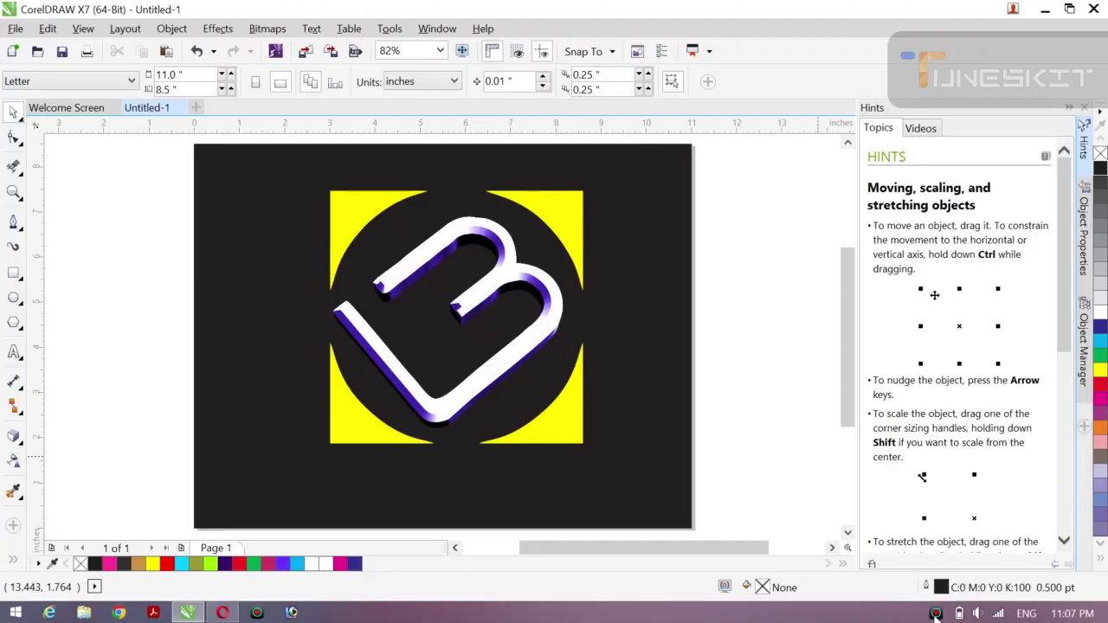
{"action": "left_click", "coordinate": [935, 613]}
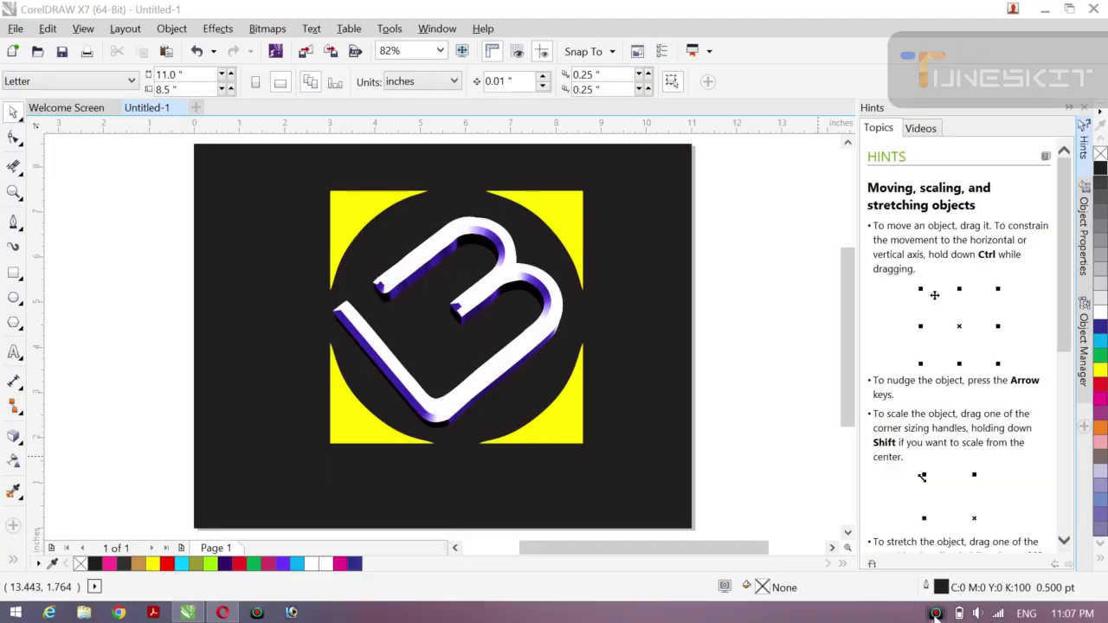